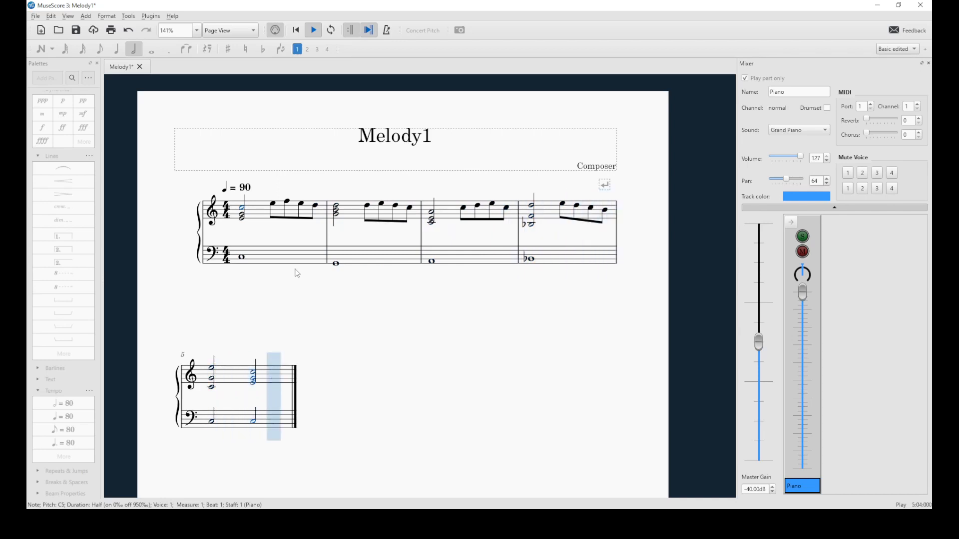
Save the Melody1 score and switch over to REAPER
left_click(36, 16)
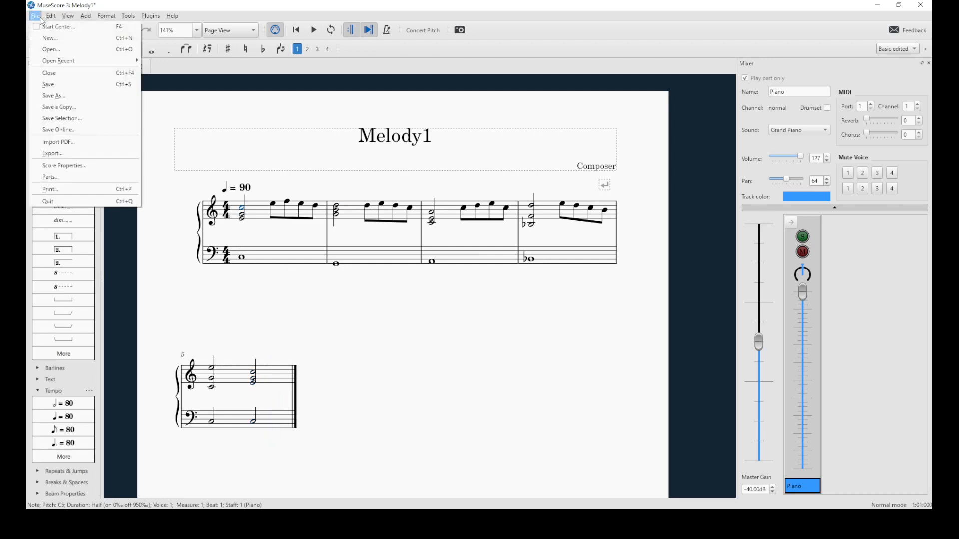
left_click(48, 85)
left_click(36, 17)
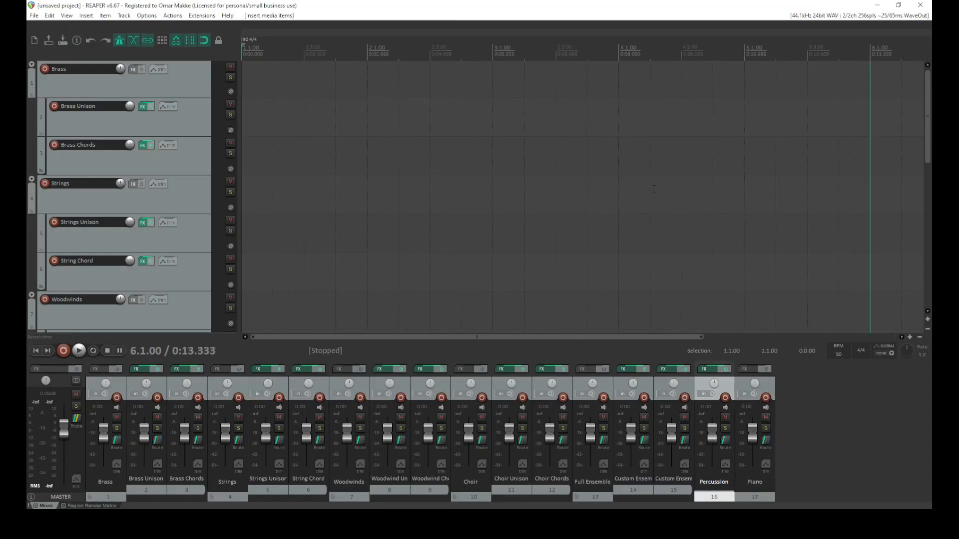
Move the Melody1 MIDI items from the Percussion and Piano tracks onto the Strings Unison and String Chord tracks
scroll(139, 211, "down", 8)
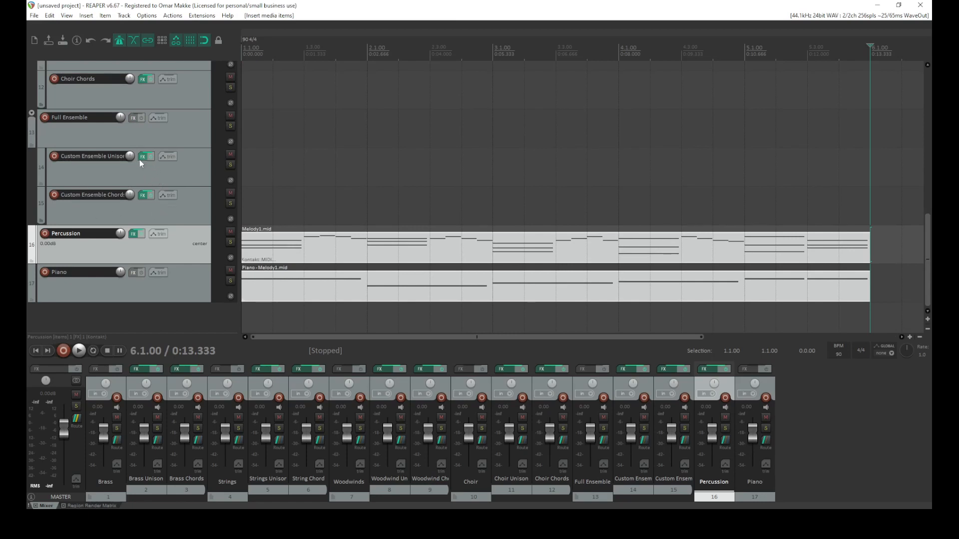
left_click(149, 198)
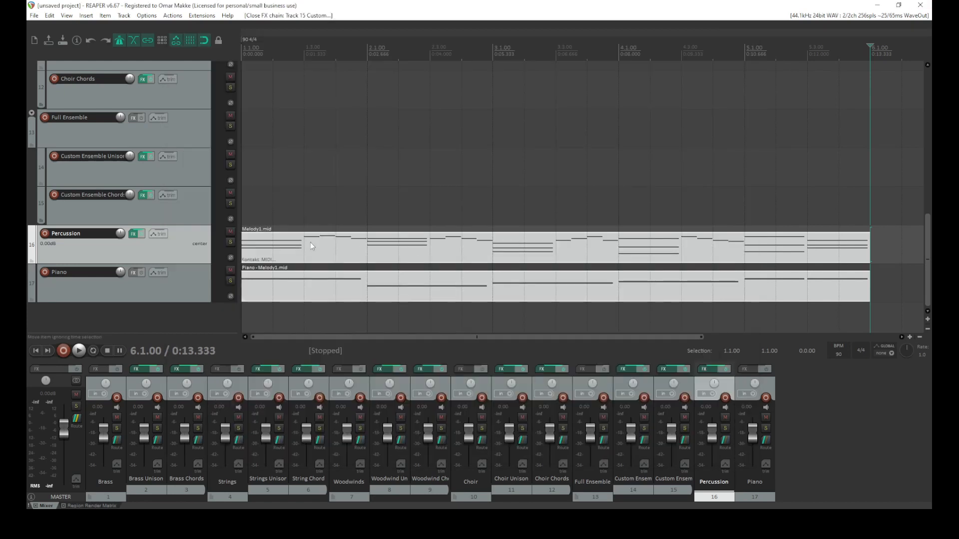
left_click_drag(311, 246, 248, 164)
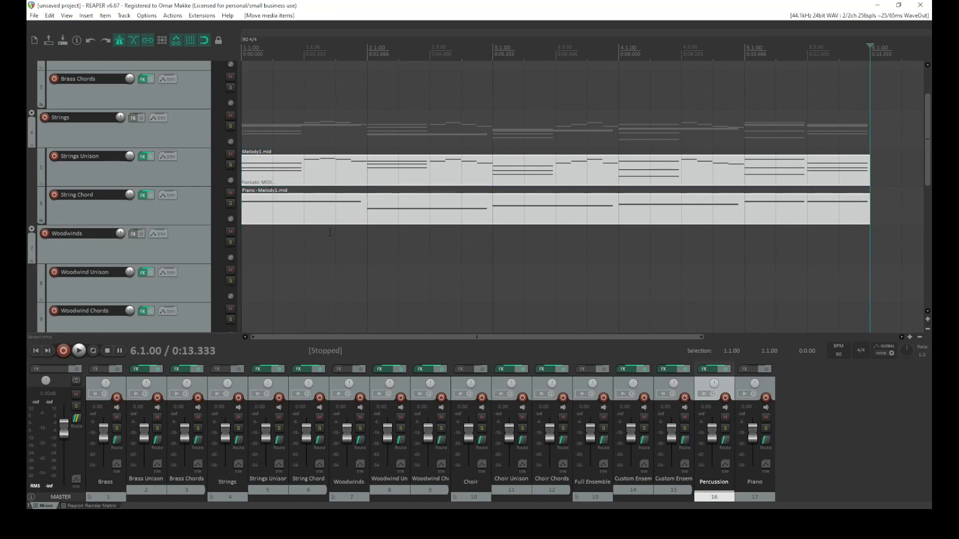
Mute the String Chord track and play the project from the start
left_click(324, 222)
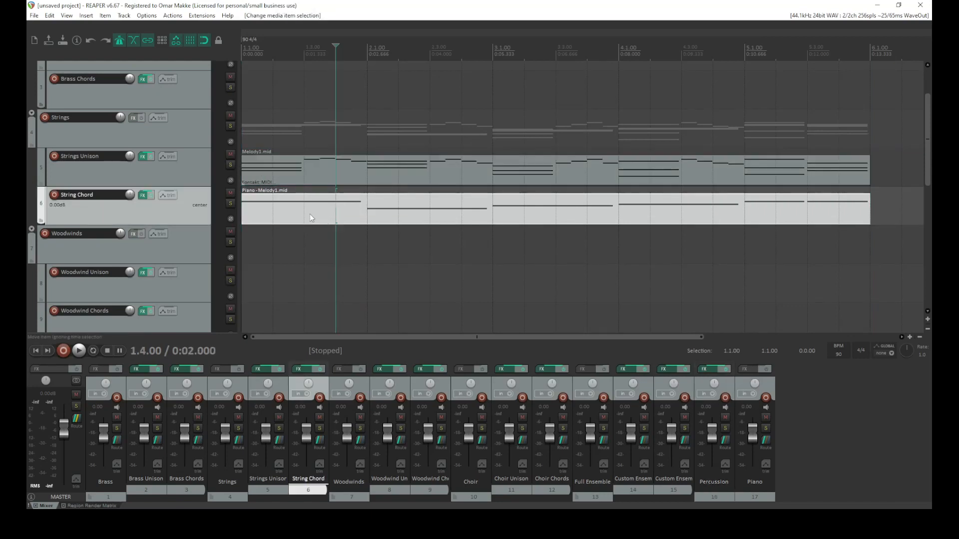
left_click(229, 195)
left_click(35, 351)
left_click(79, 350)
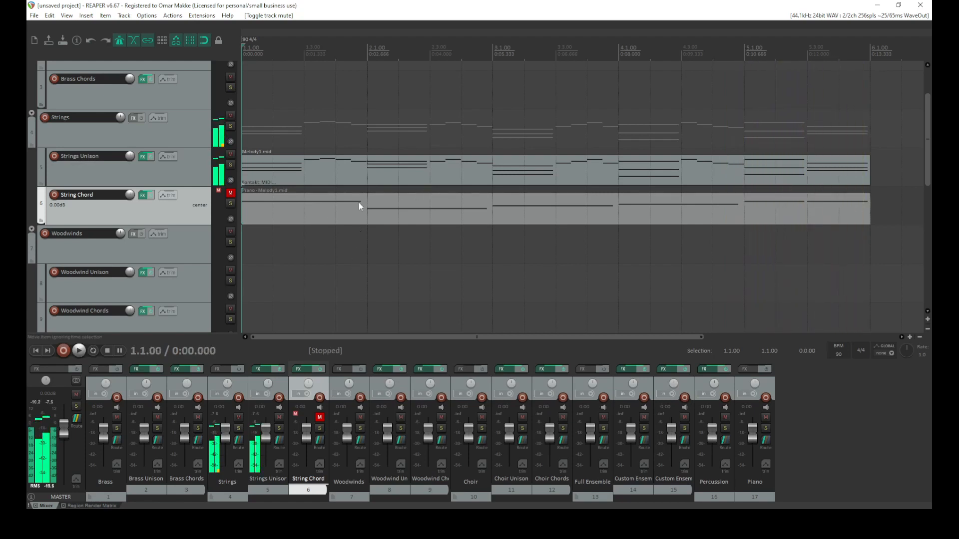
Unmute the String Chord track and play the arrangement back, then stop
left_click(231, 194)
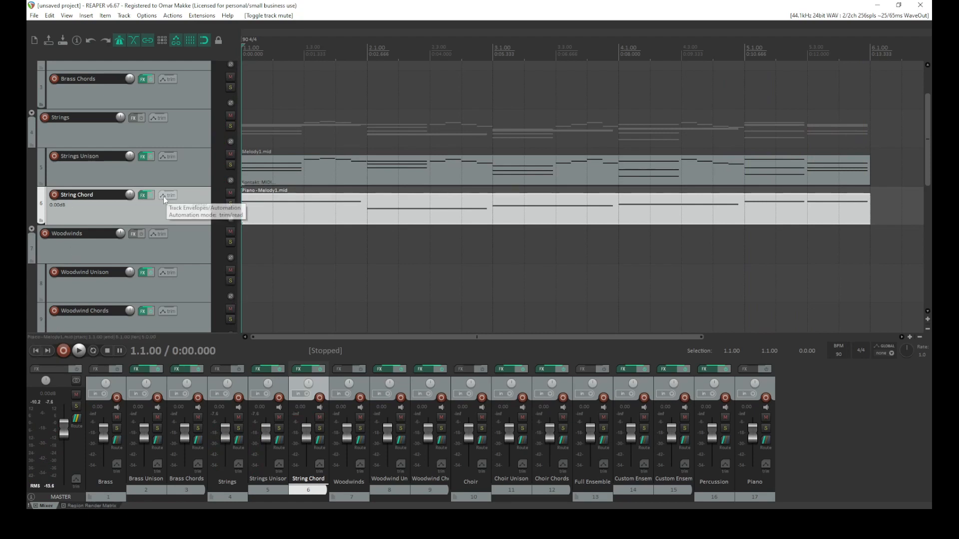
key("space")
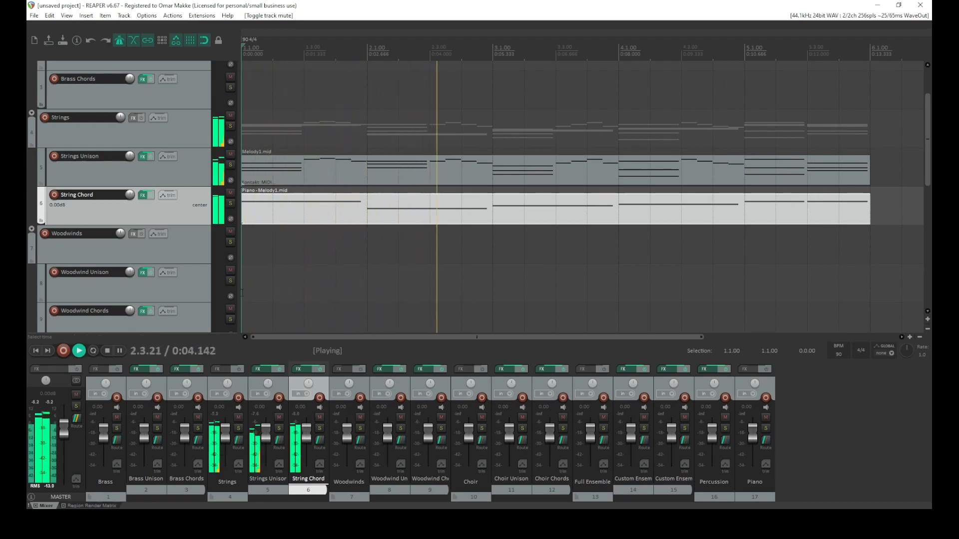
left_click(108, 351)
Duplicate the Strings Unison track
left_click(176, 181)
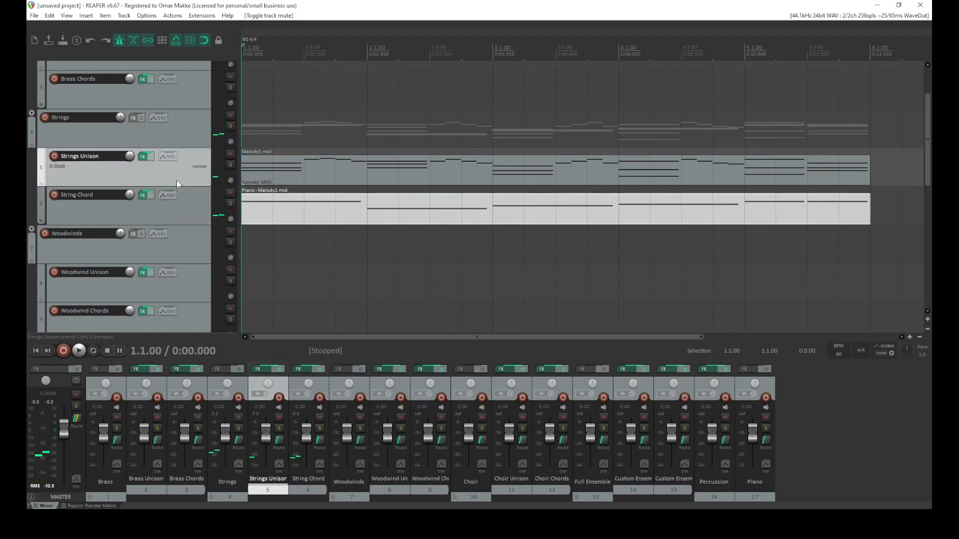
right_click(176, 181)
left_click(227, 266)
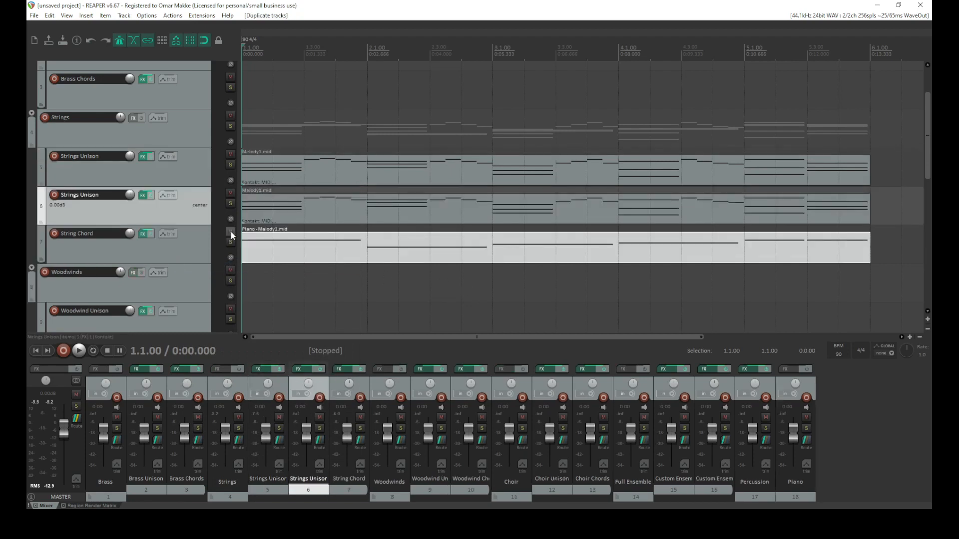
Delete the MIDI item on the duplicated track and move the Piano-Melody1 item from String Chord onto it
left_click(245, 220)
key("Delete")
left_click_drag(283, 253, 283, 214)
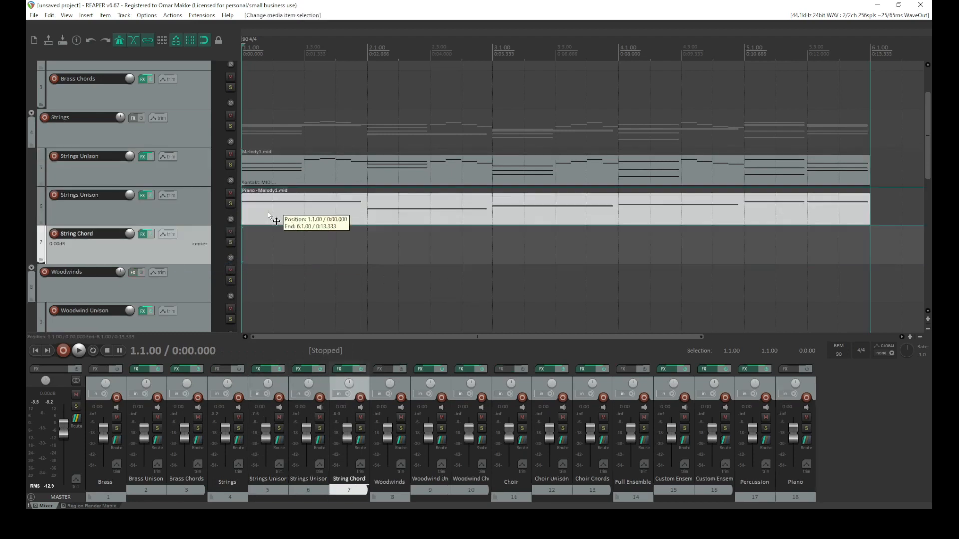
Play the arrangement to audition the layered string tracks
key("space")
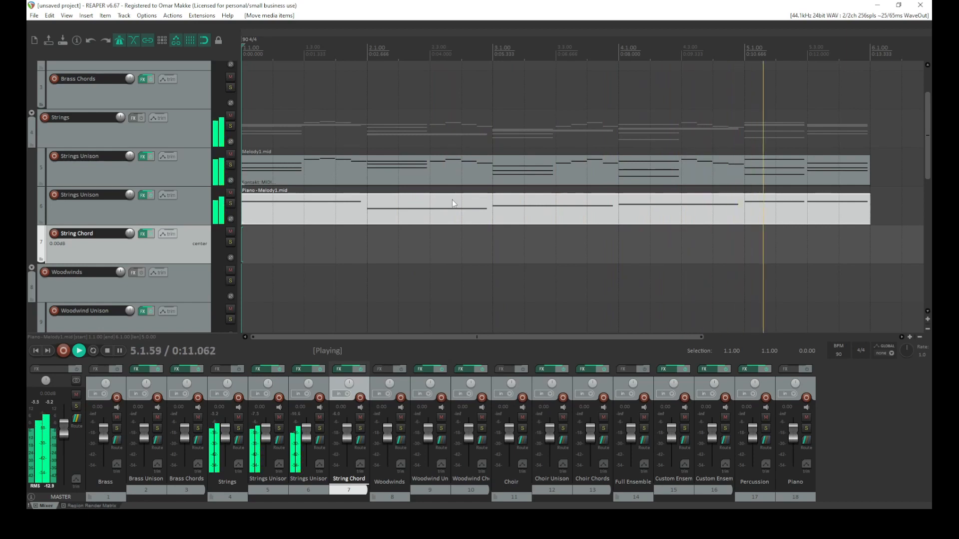
key("space")
key("space")
key("space")
Open the Melody1 item on the Strings Unison track in the MIDI editor and zoom into the first bars
left_click(314, 173)
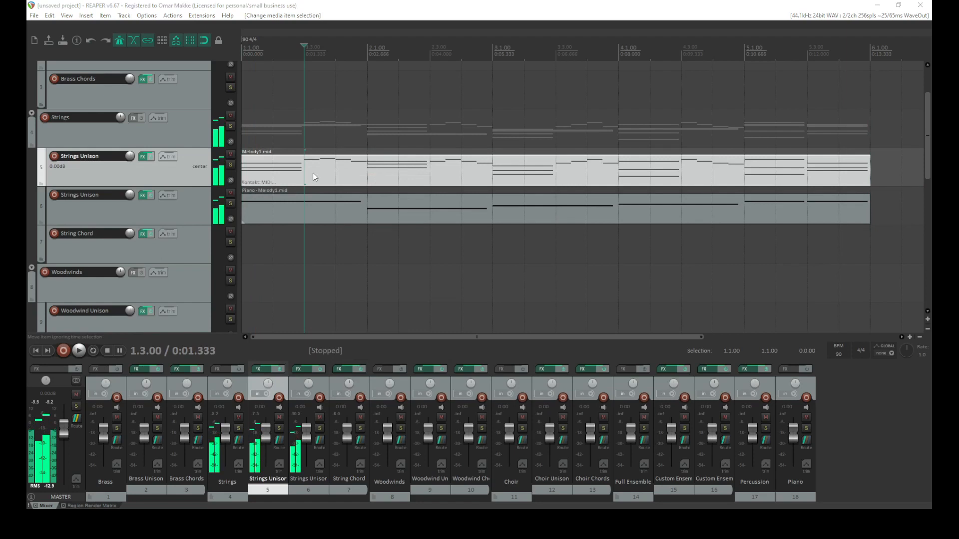
double_click(302, 170)
scroll(195, 131, "up", 9)
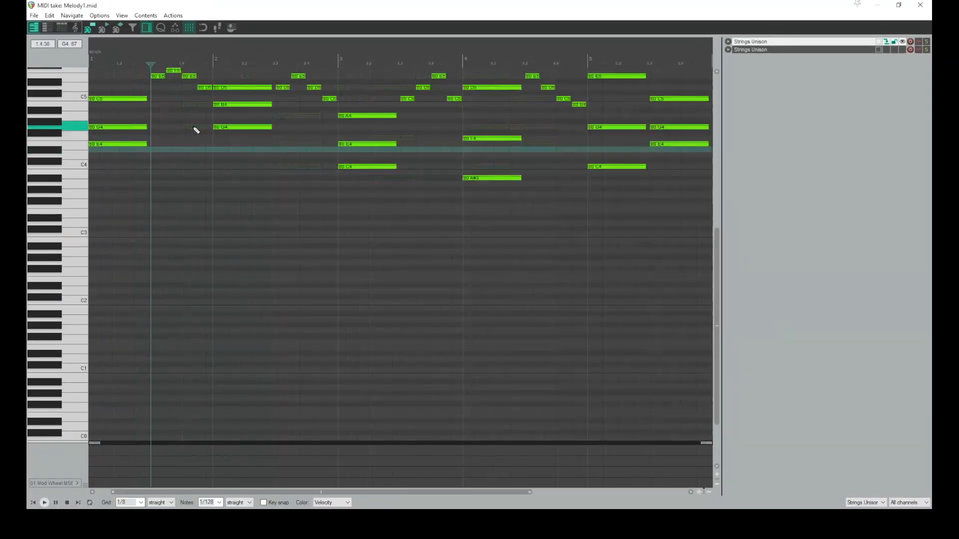
scroll(78, 150, "up", 2)
scroll(77, 149, "up", 2)
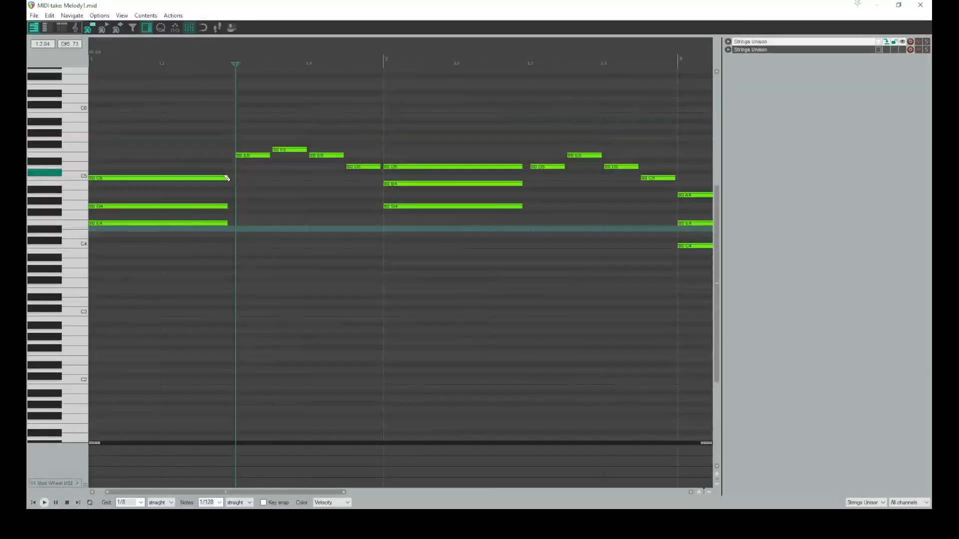
Extend the G4 and E4 notes of the opening chord to the end of measure 1
left_click_drag(239, 165, 175, 232)
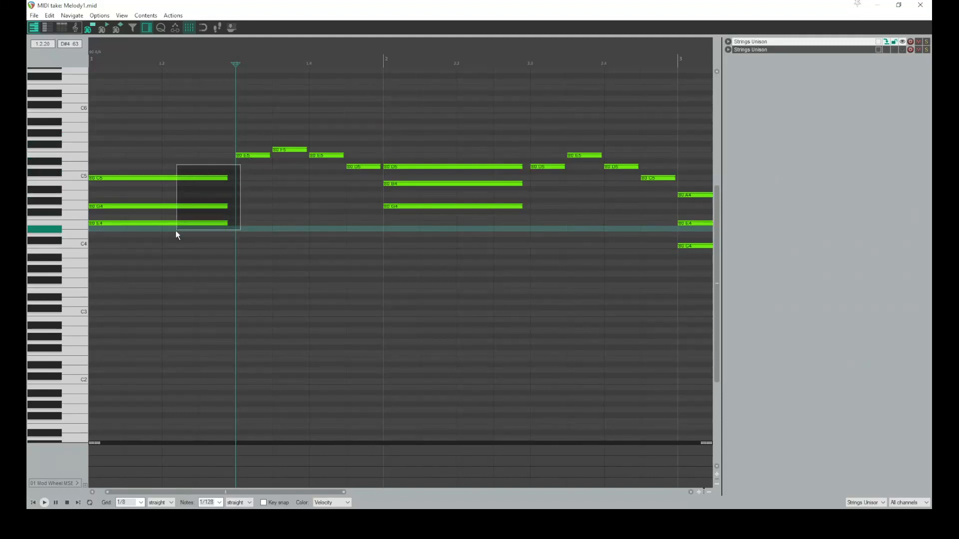
left_click(216, 178, "ctrl")
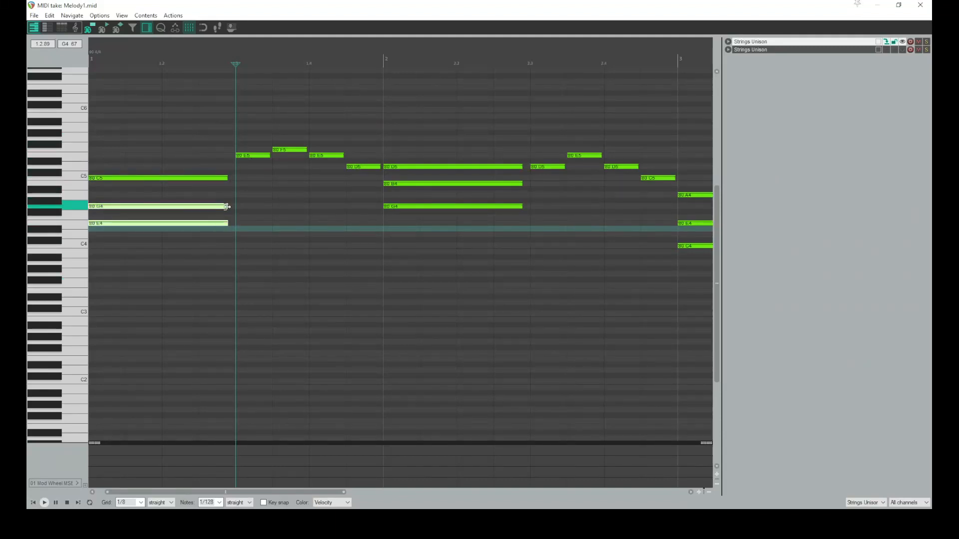
left_click_drag(228, 207, 366, 220)
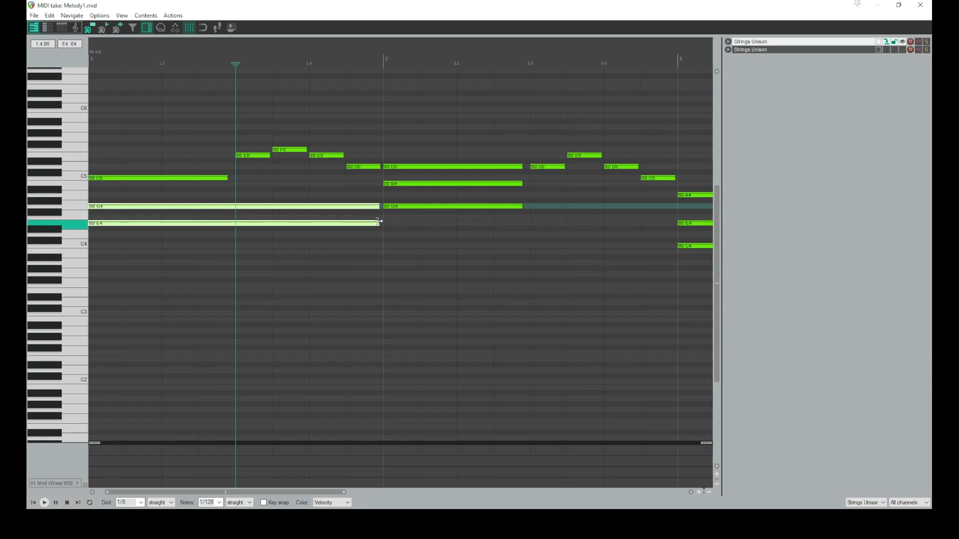
left_click(389, 223)
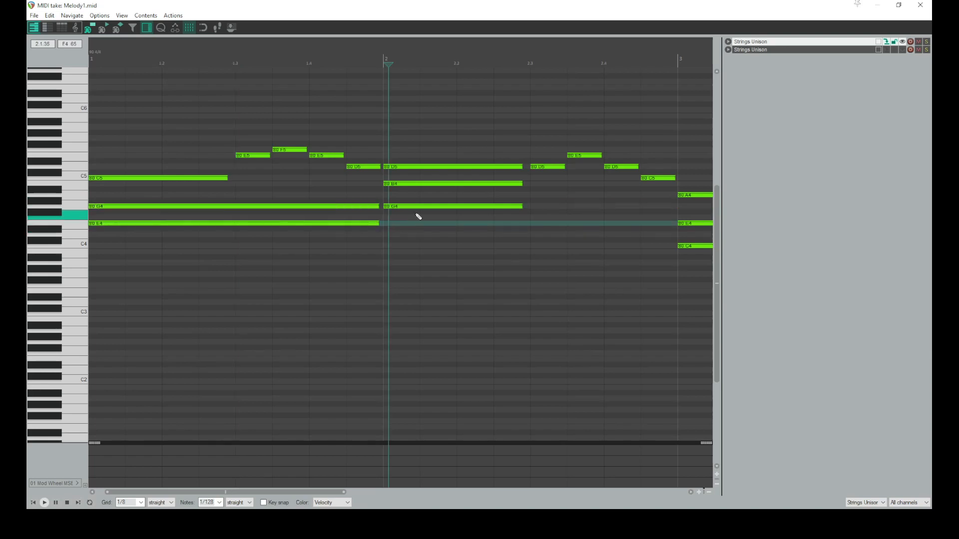
Lengthen the G4 note to the end of measure 2 and extend the B4 note up to the following C5
left_click_drag(395, 203, 348, 212)
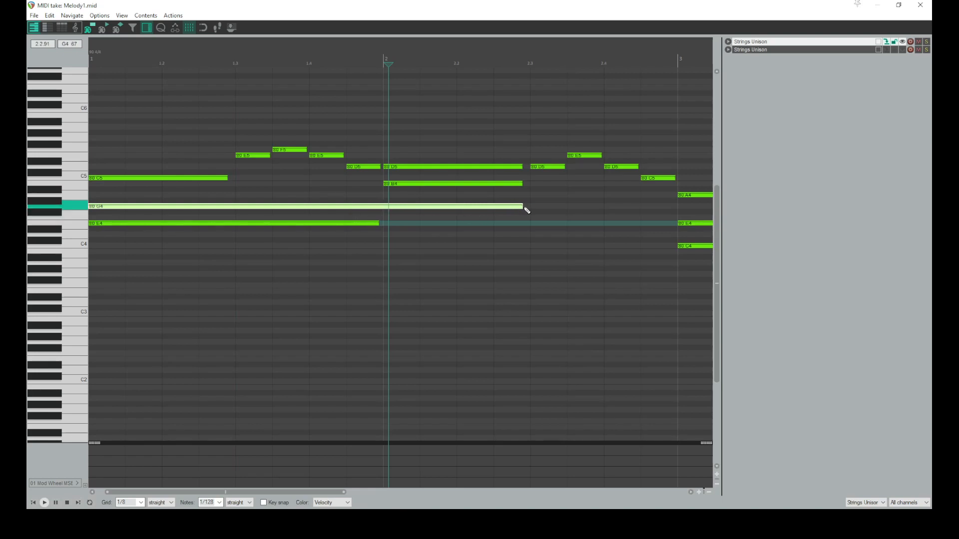
left_click_drag(520, 206, 676, 207)
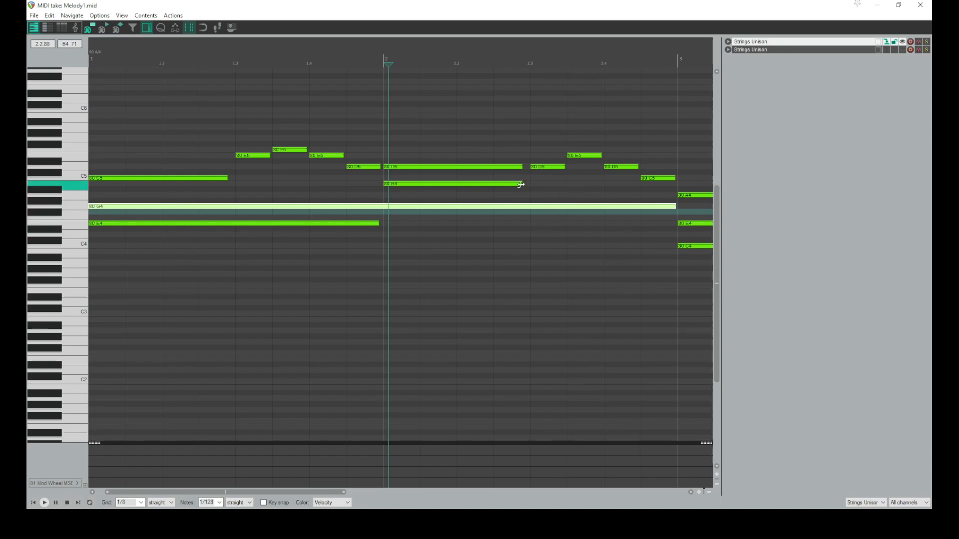
left_click_drag(520, 185, 587, 183)
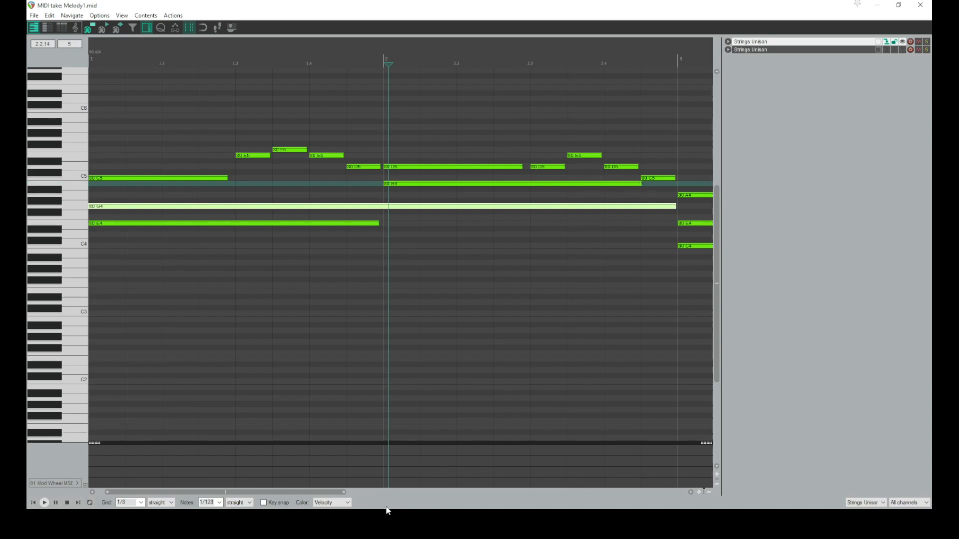
Scroll along and play back the edited opening measures
left_click_drag(300, 492, 367, 488)
key("space")
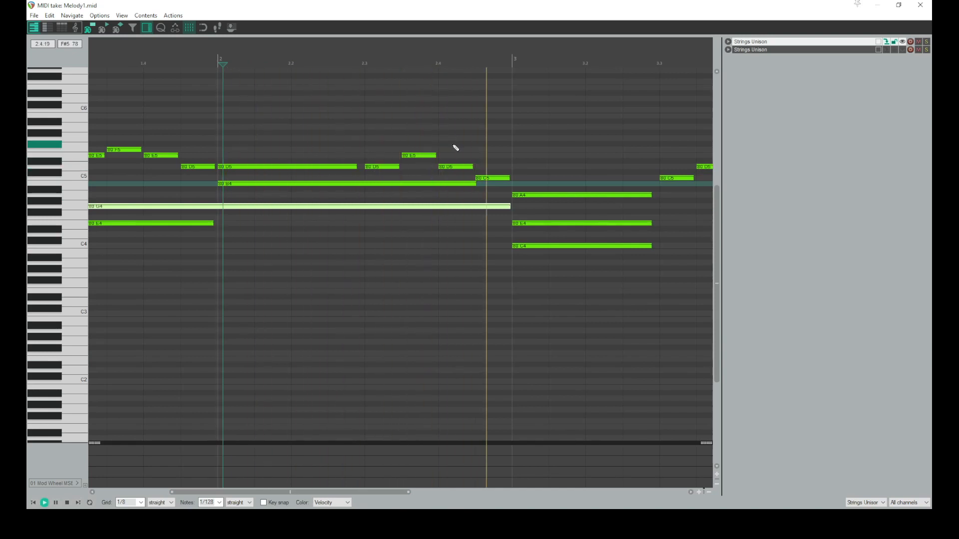
key("space")
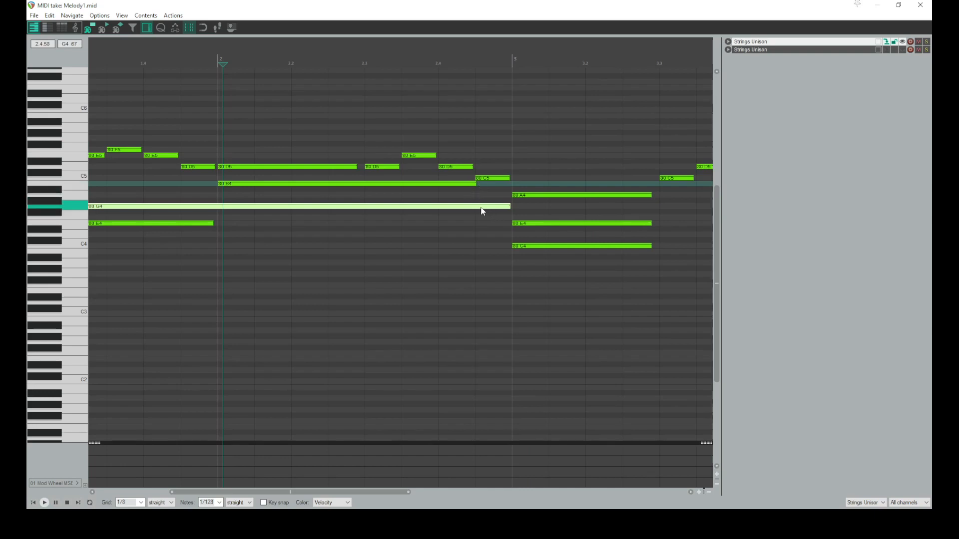
scroll(482, 211, "down", 2)
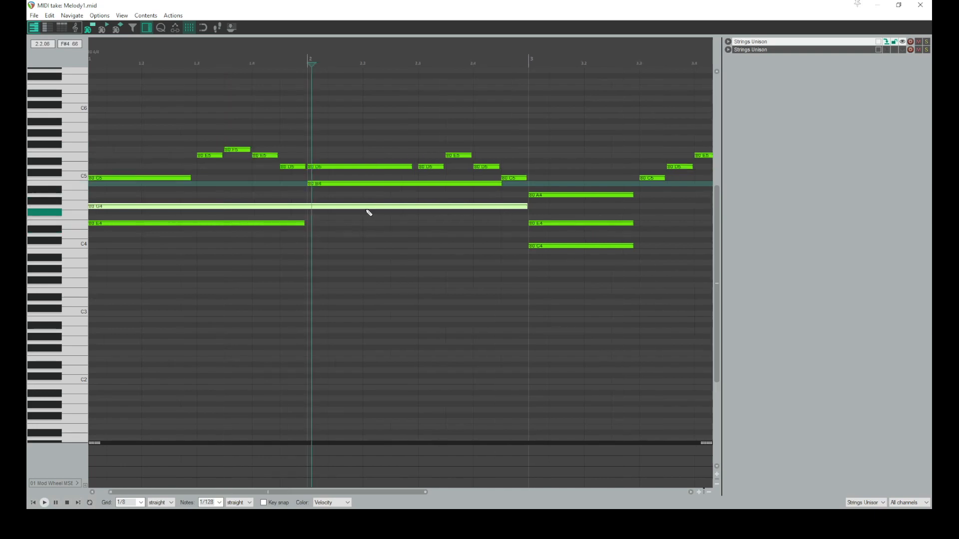
scroll(353, 216, "down", 1)
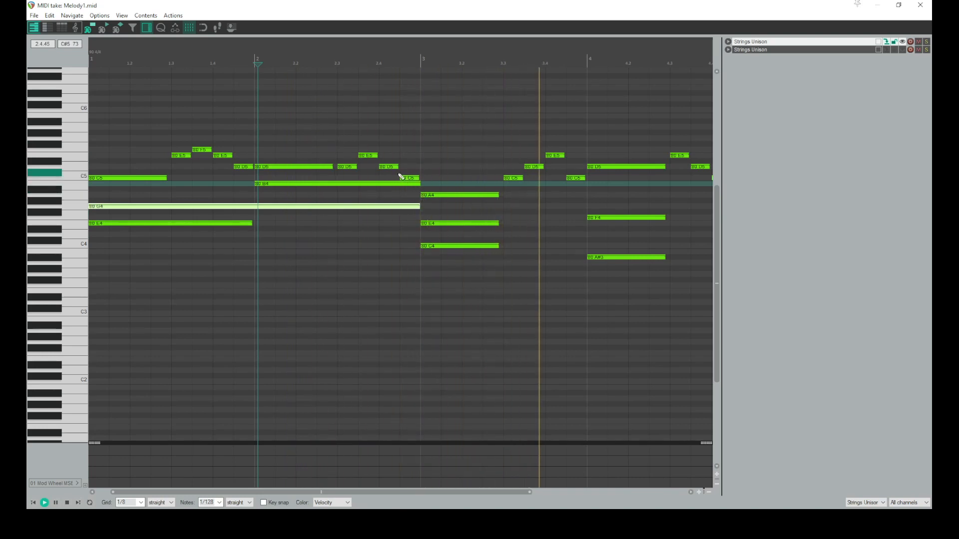
left_click(347, 145)
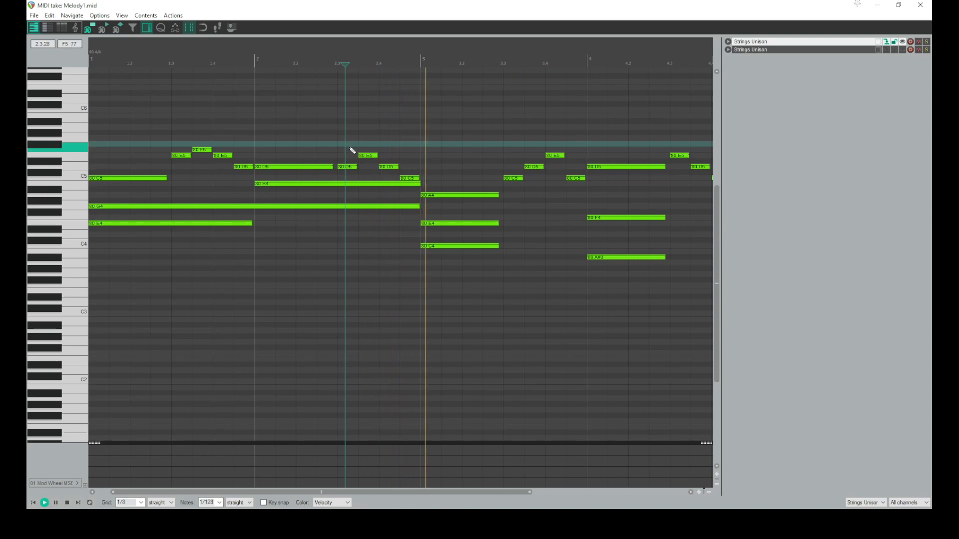
key("space")
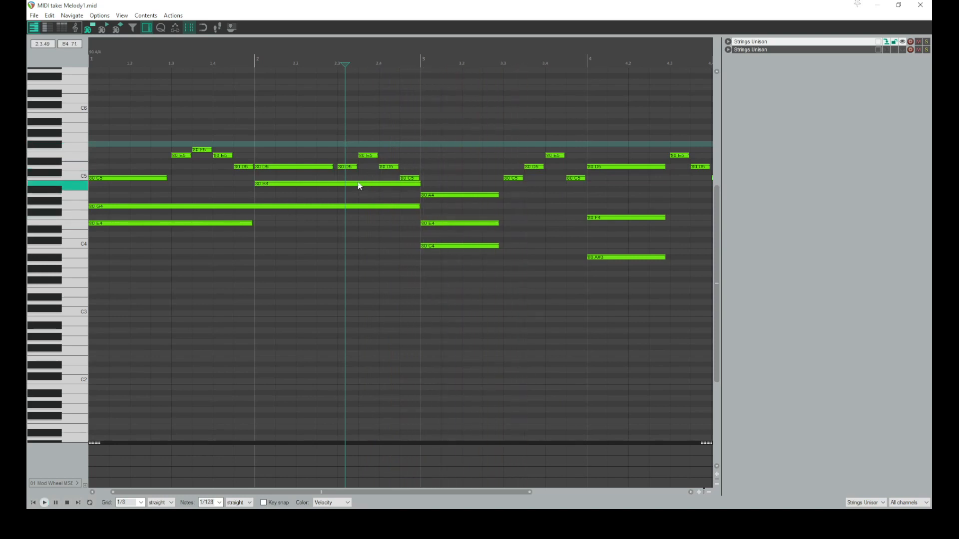
Lengthen the E4 and C4 notes of the measure 3 chord
left_click_drag(505, 191, 475, 298)
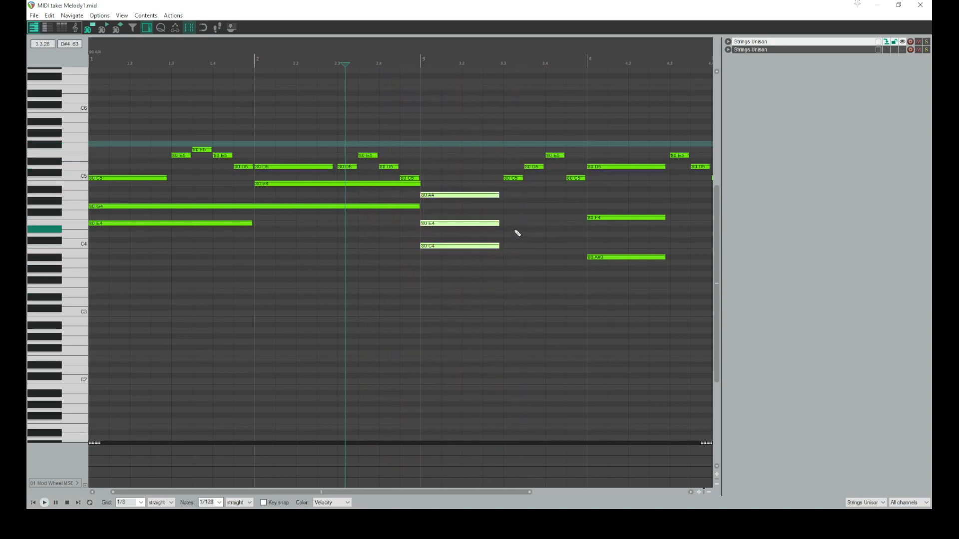
left_click_drag(502, 209, 446, 283)
left_click_drag(497, 223, 529, 224)
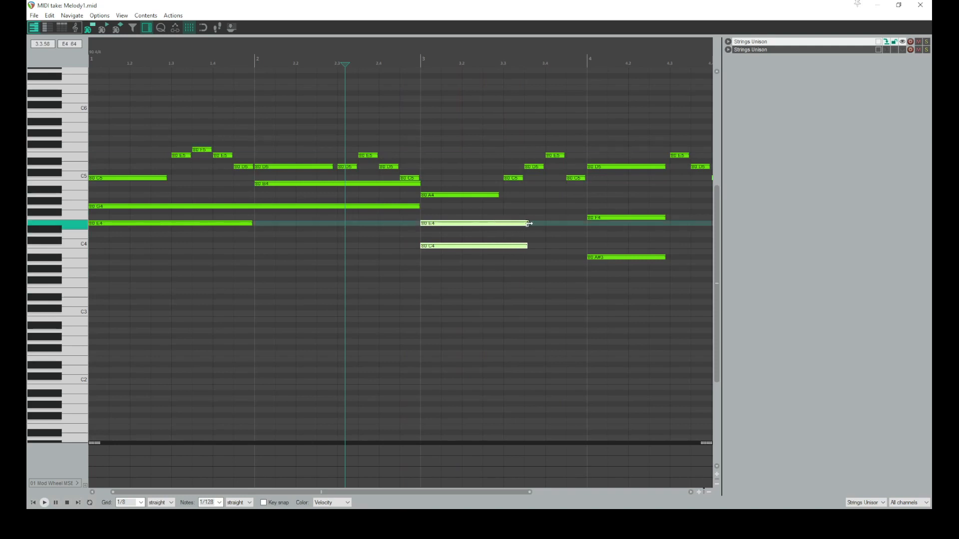
Extend the F4 and A#3 notes in measure 4 to fill the whole measure
left_click_drag(326, 491, 456, 492)
left_click_drag(492, 189, 561, 258)
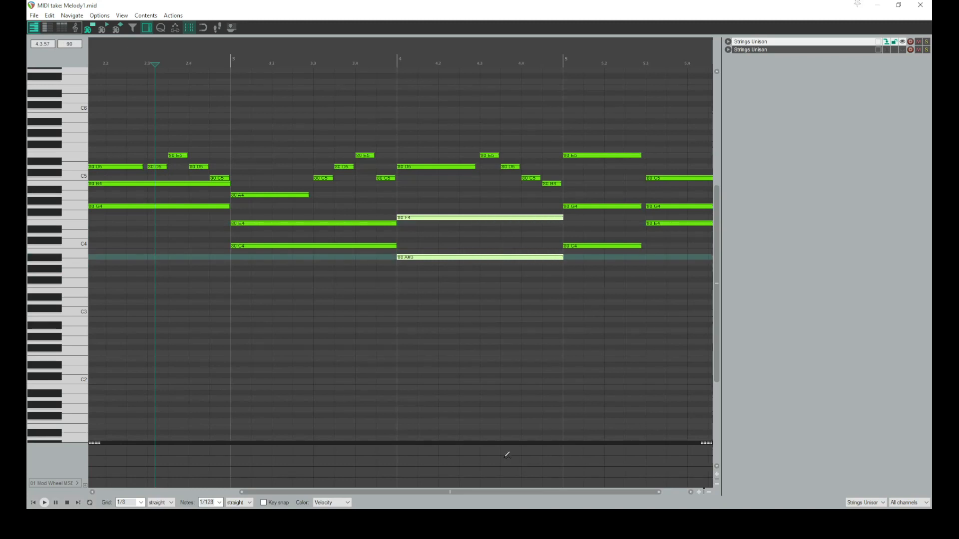
left_click_drag(459, 492, 483, 492)
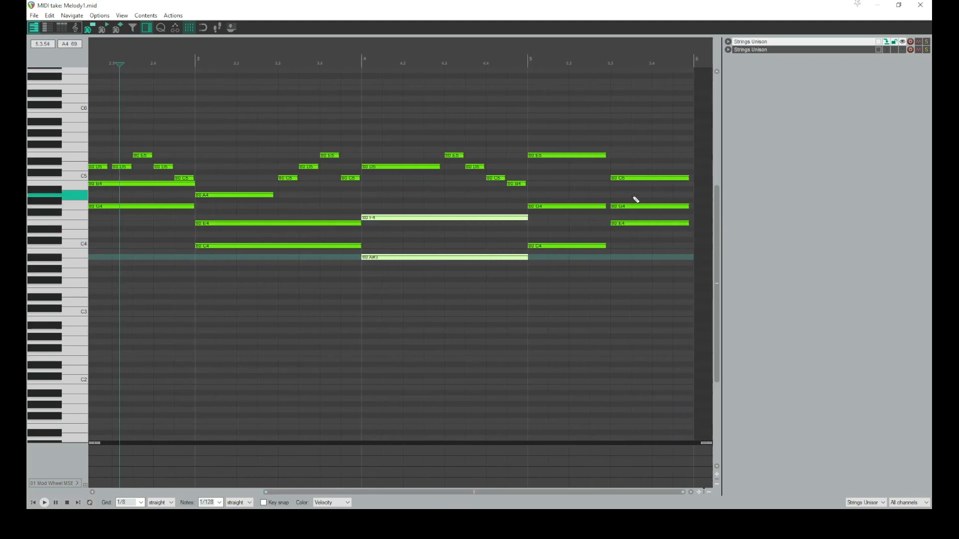
Lengthen the G4 note in measure 5 so it spans the whole measure
left_click_drag(592, 214, 593, 215)
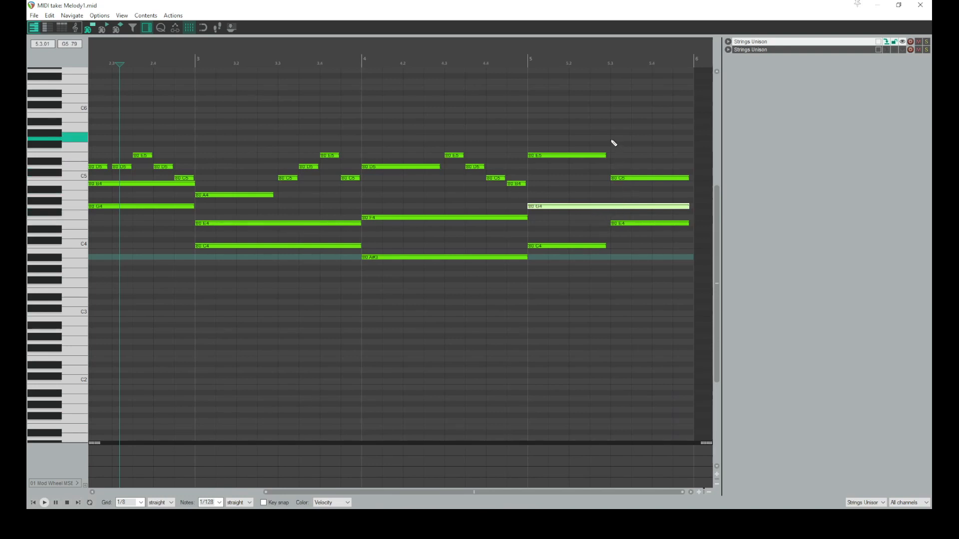
left_click_drag(600, 140, 556, 175)
left_click_drag(596, 228, 607, 246)
left_click_drag(524, 492, 492, 493)
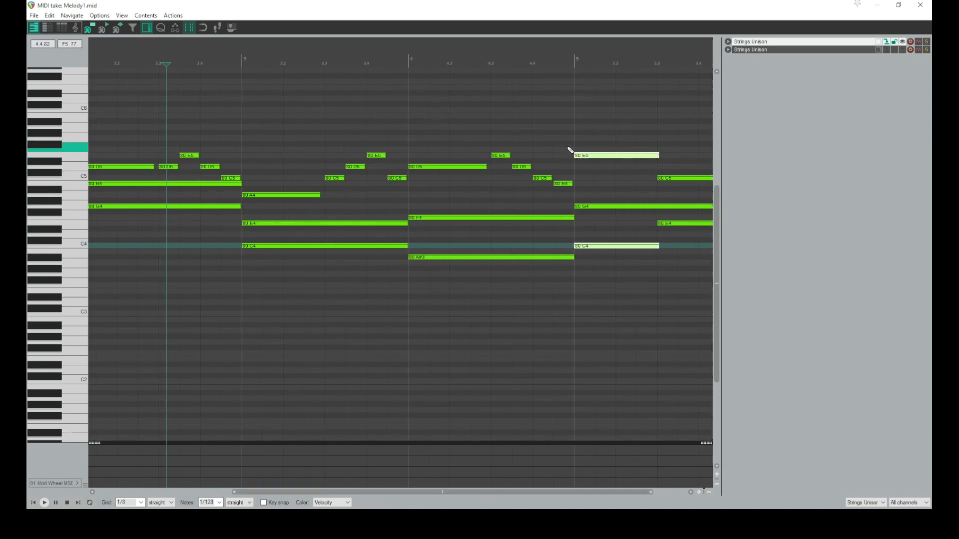
scroll(577, 150, "down", 3)
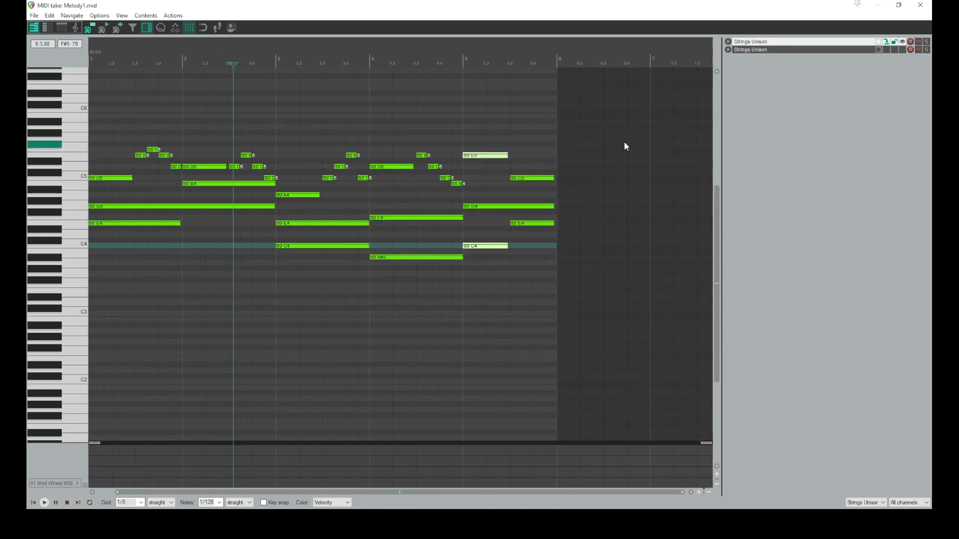
Select notes across the melody and play back short sections to audition the edited chords
left_click_drag(586, 131, 41, 195)
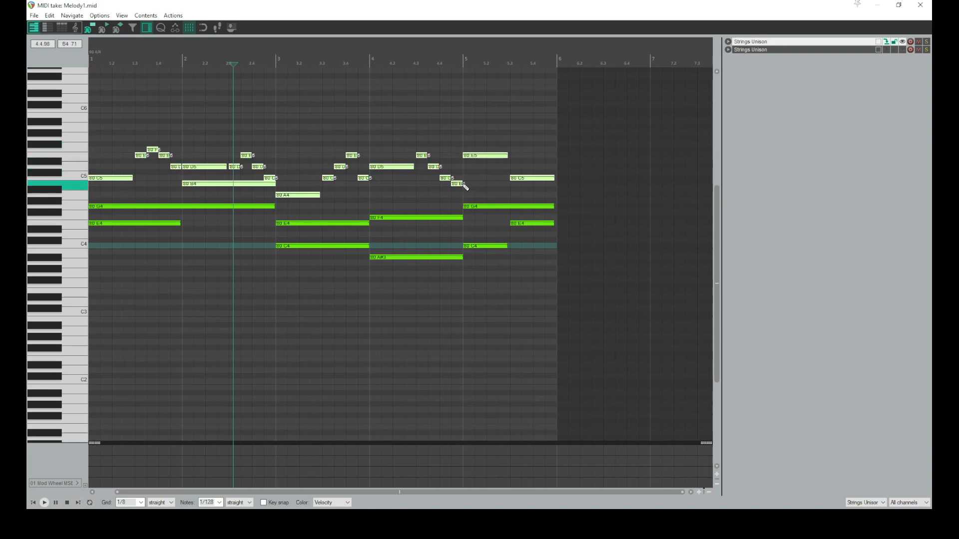
left_click_drag(553, 177, 553, 177)
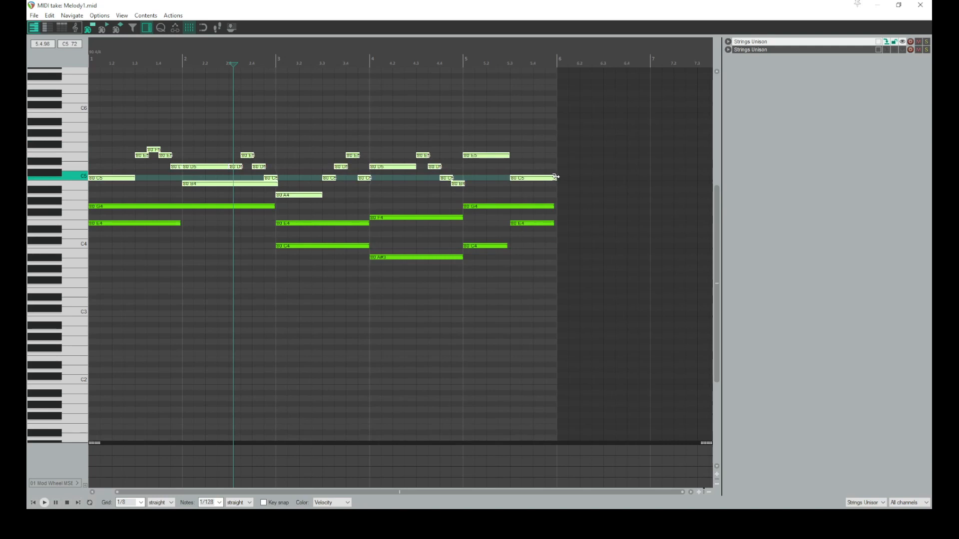
left_click(245, 248)
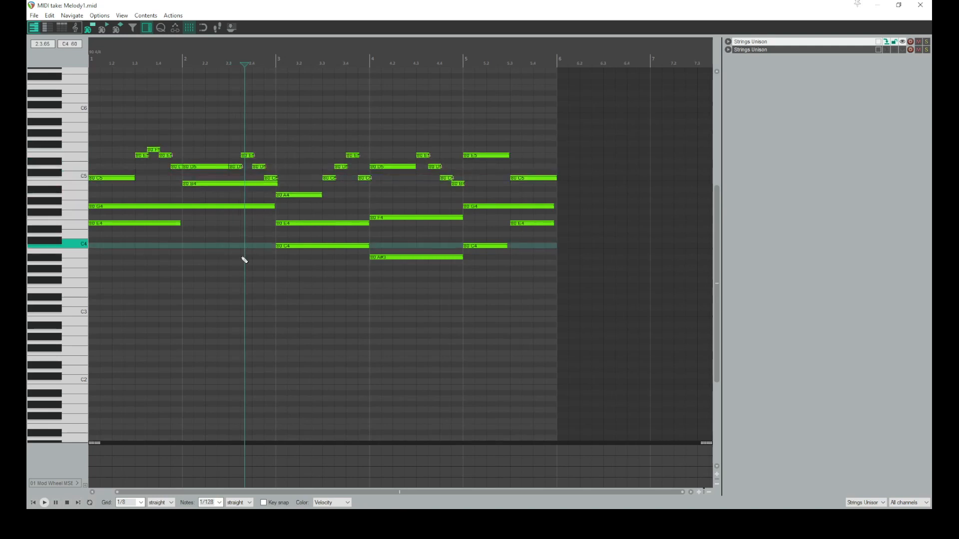
left_click(33, 502)
key("space")
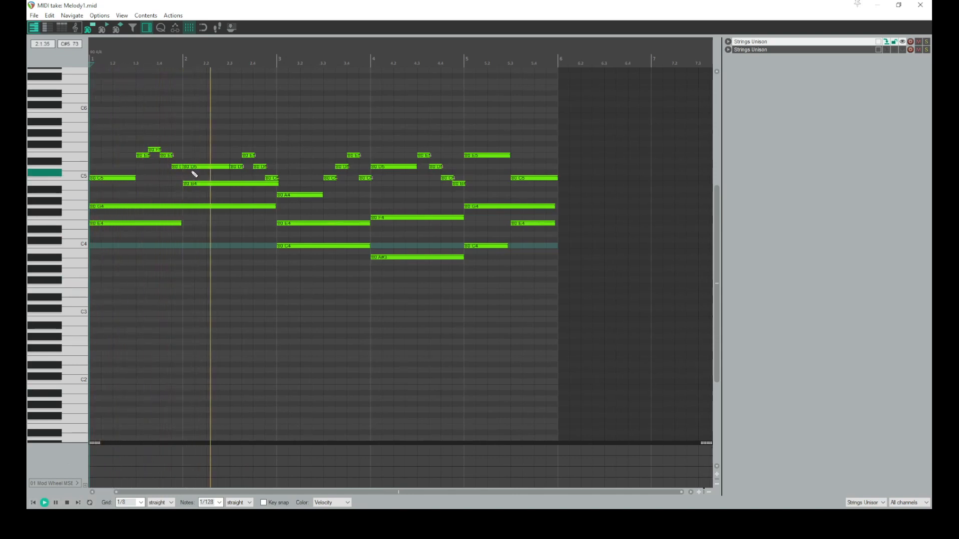
key("space")
left_click(177, 167)
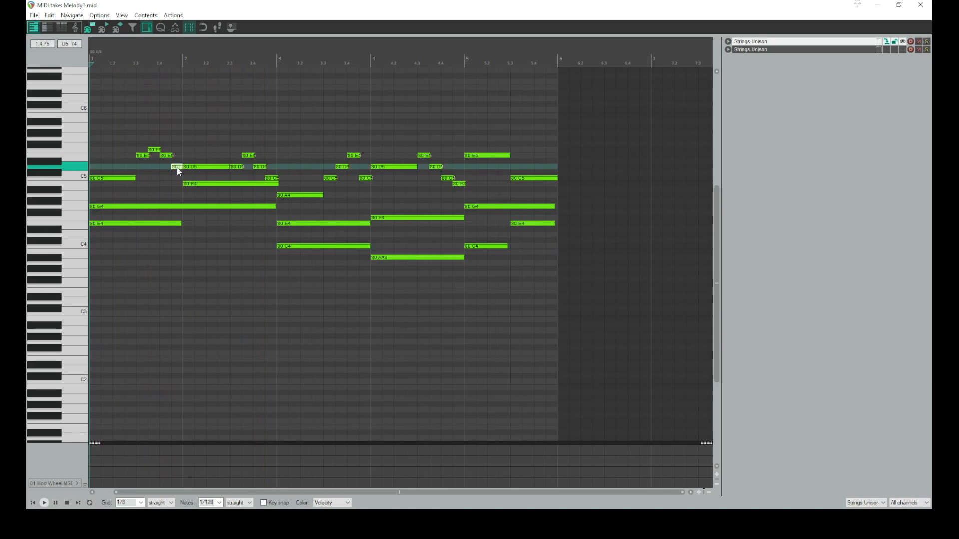
scroll(178, 169, "up", 4)
left_click(273, 132)
key("space")
key("space")
left_click(305, 168)
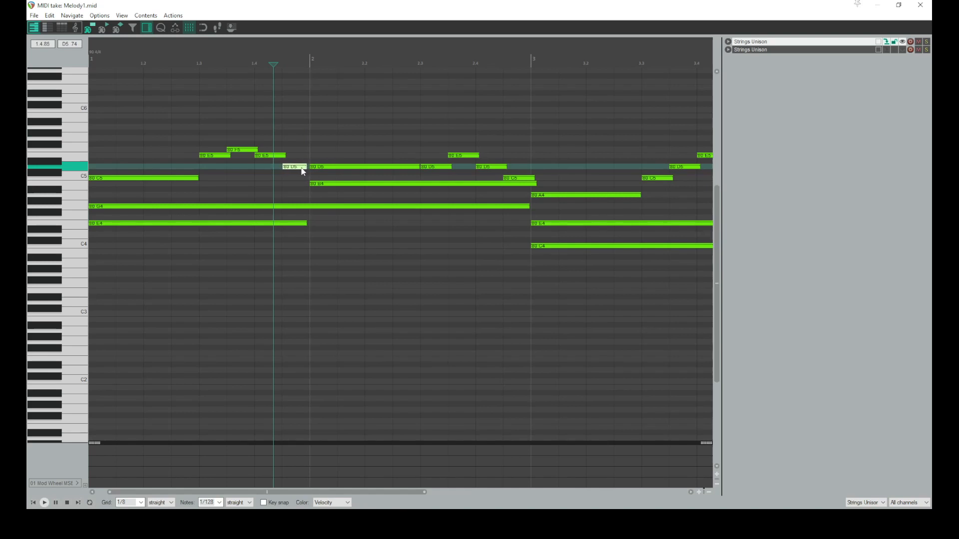
key("space")
left_click(203, 127)
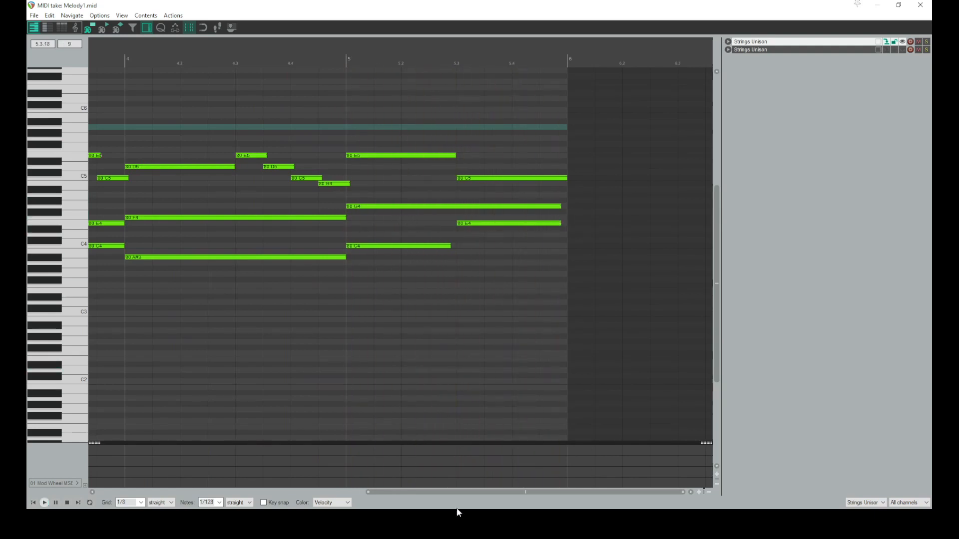
Extend the G4 and E4 notes in measure 5 to the end of the measure
left_click(550, 207)
left_click(555, 224, "ctrl")
left_click_drag(563, 223, 571, 223)
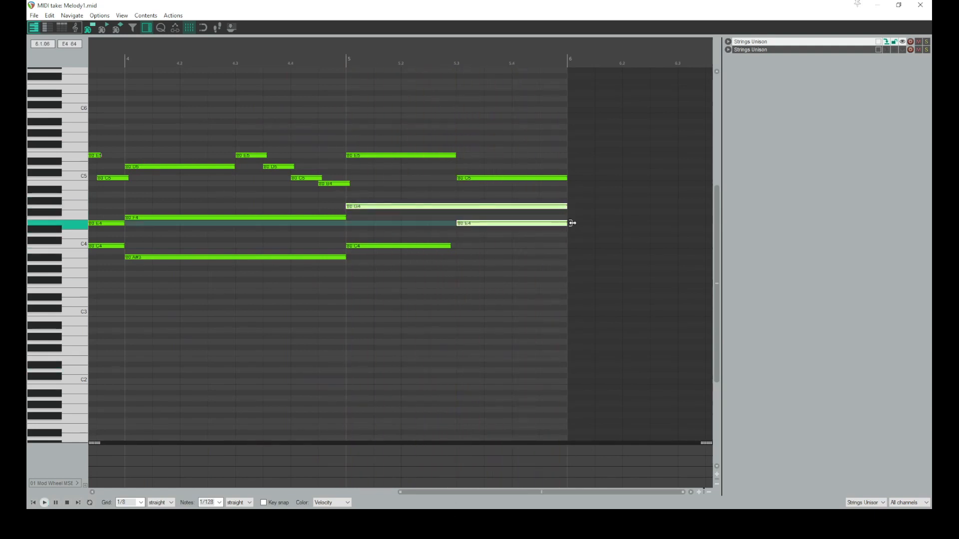
Adjust the velocity of the opening C5 note in measure 1 while auditioning playback
left_click_drag(469, 495, 175, 492)
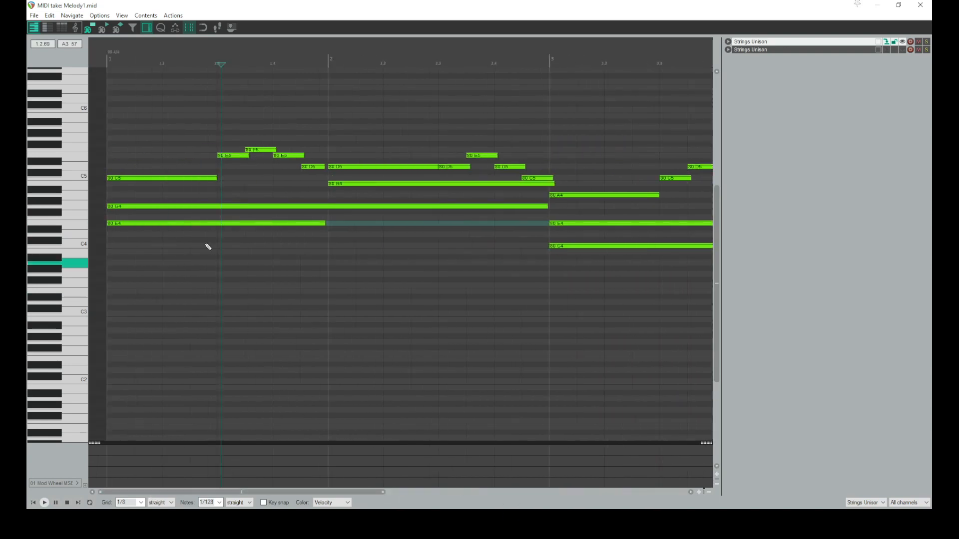
left_click(167, 178)
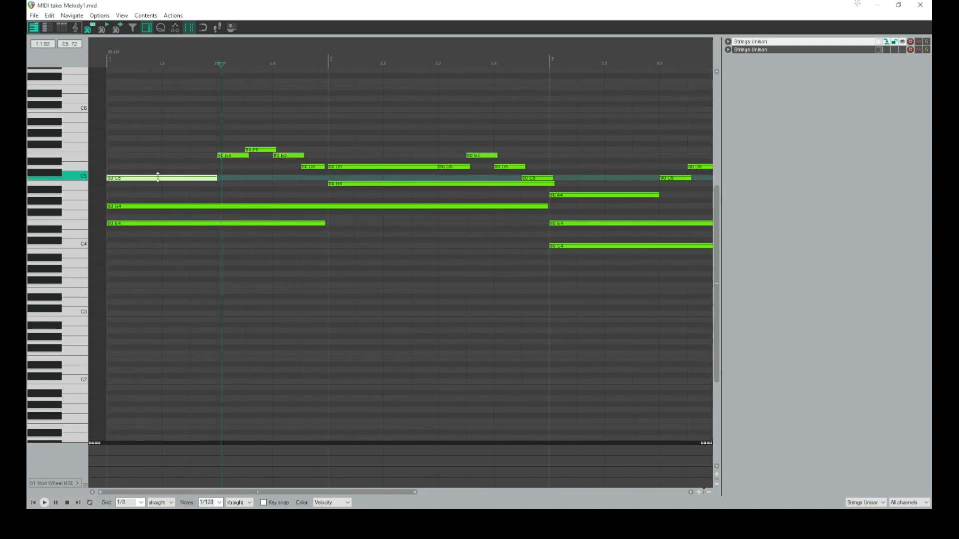
left_click_drag(158, 177, 158, 125)
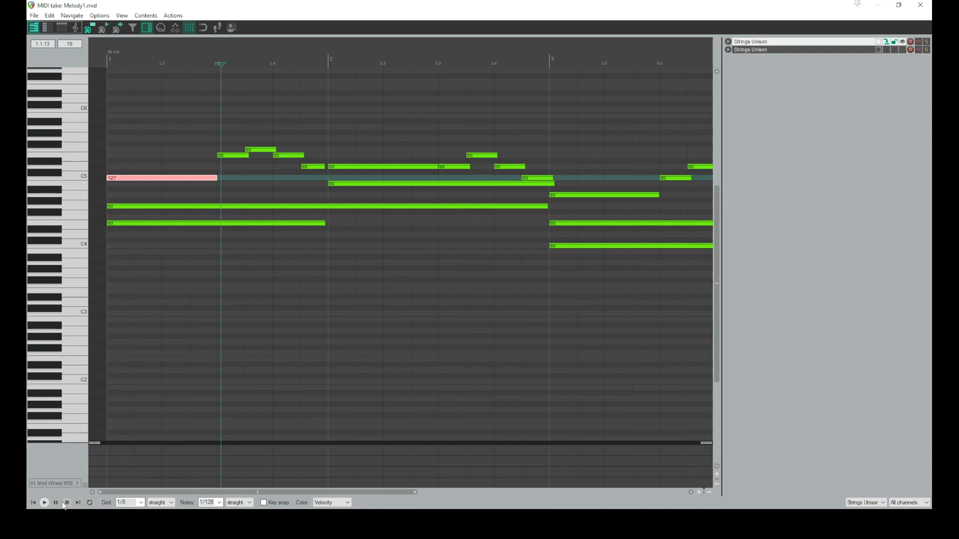
left_click(33, 503)
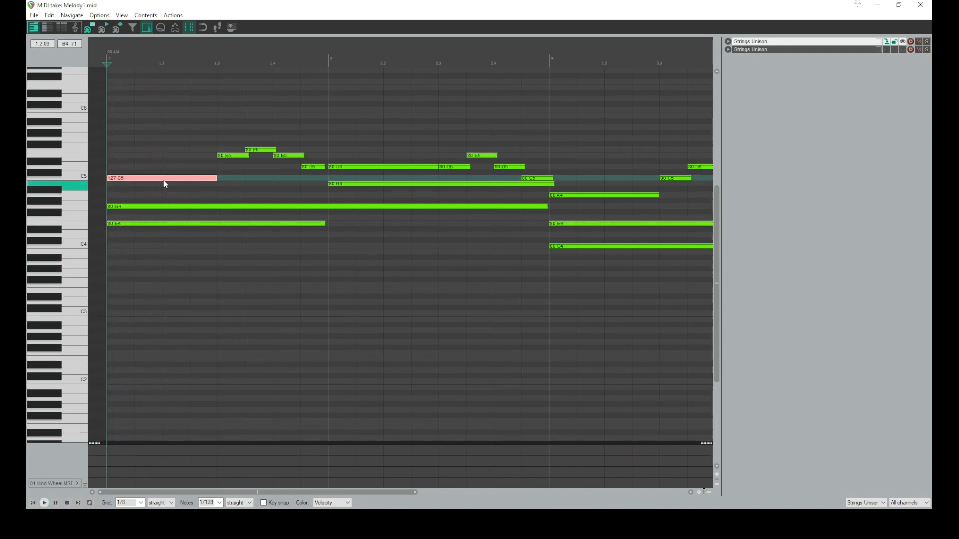
left_click_drag(164, 175, 152, 250)
key("space")
key("space")
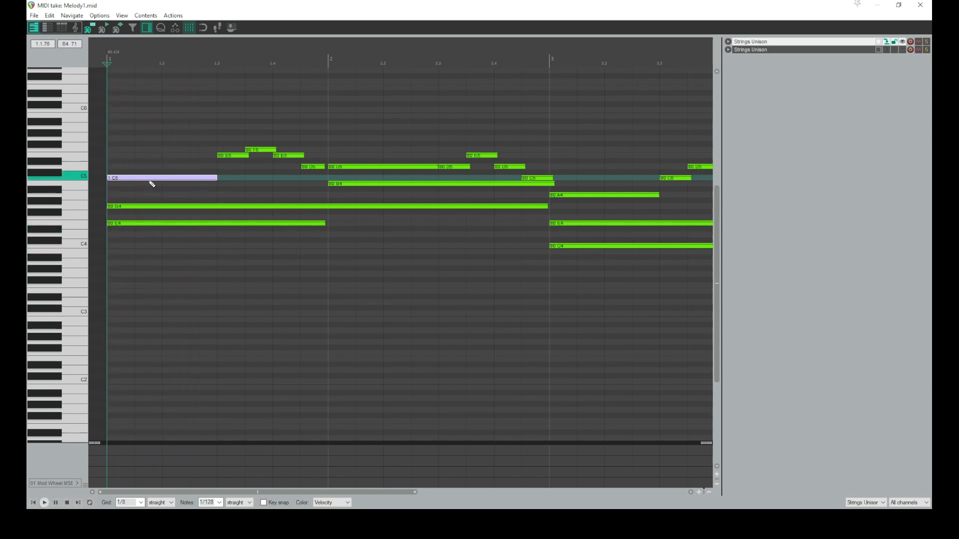
left_click_drag(152, 179, 164, 130)
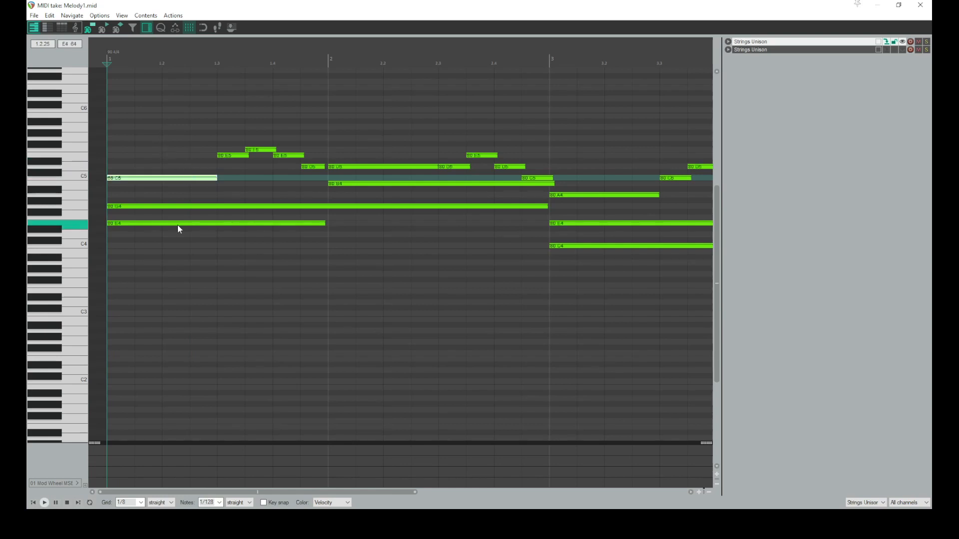
Switch to the main window and open the Kontakt instrument's settings page
double_click(406, 5)
left_click(320, 160)
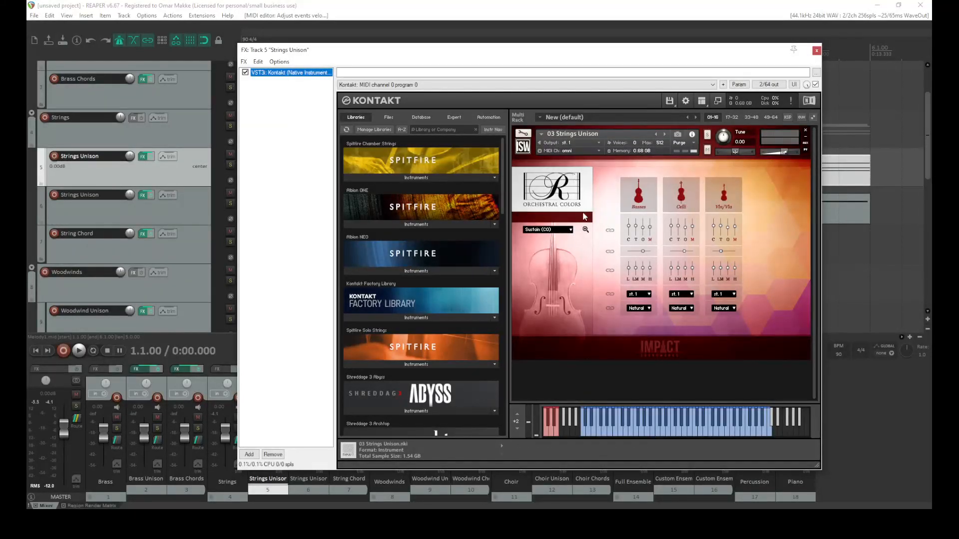
left_click(585, 229)
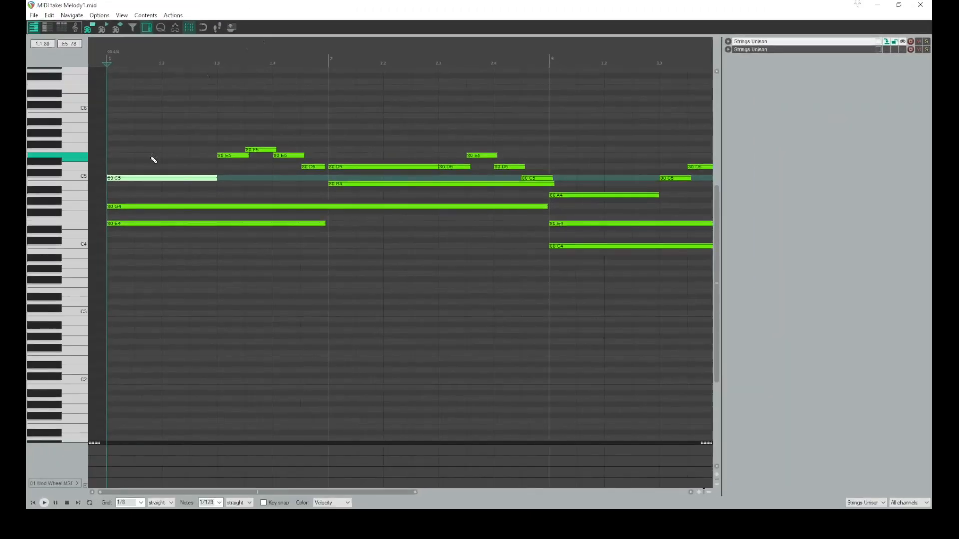
Lower the velocities of the C5, G4 and E4 notes in measure 1, auditioning playback
left_click_drag(132, 178, 131, 200)
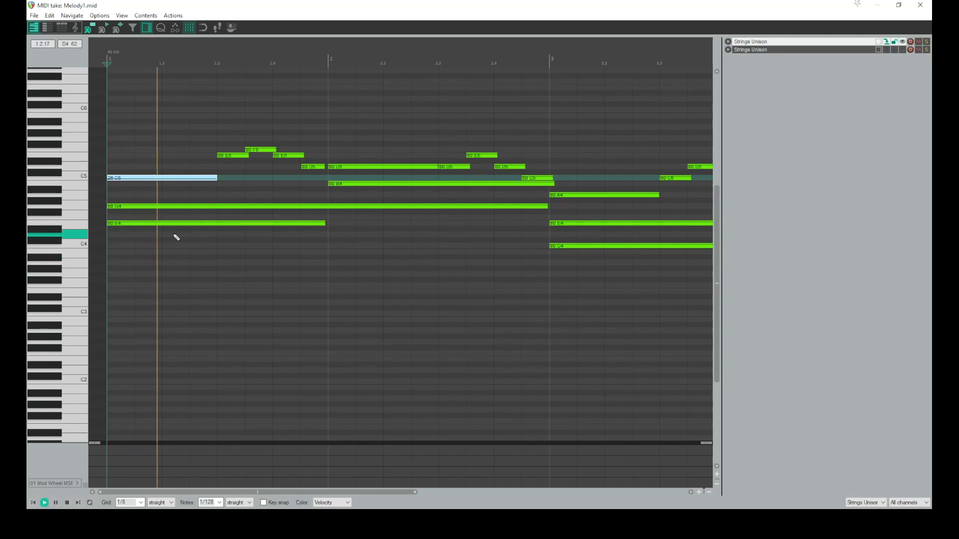
left_click_drag(165, 204, 160, 260)
key("space")
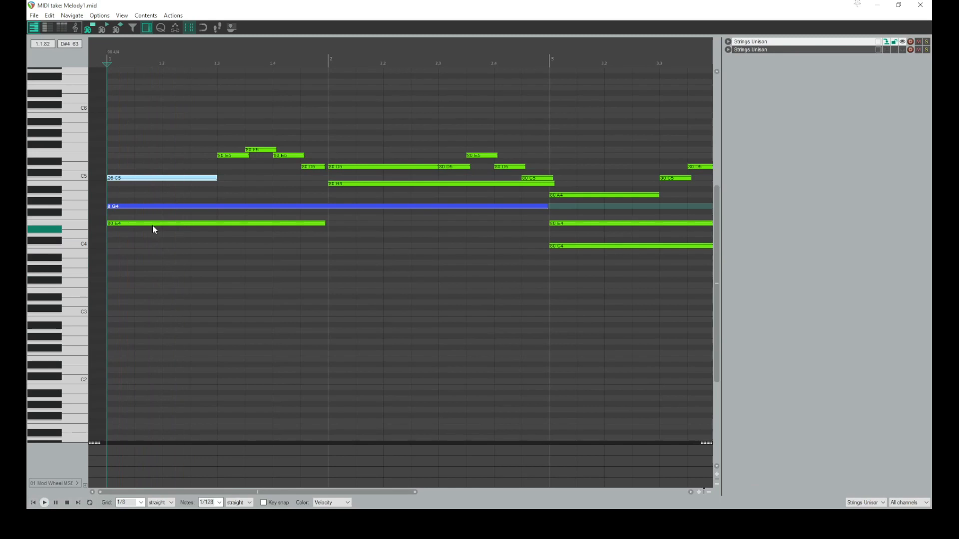
left_click_drag(150, 223, 152, 284)
key("space")
key("space")
left_click_drag(122, 178, 120, 189)
key("space")
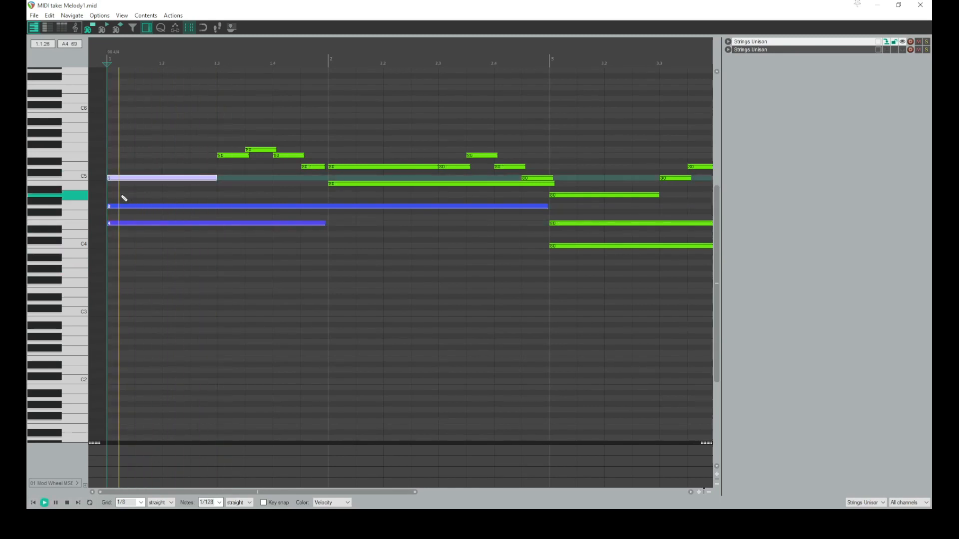
key("space")
Undo the last six velocity edits
key("ctrl+z")
key("ctrl+z")
key("ctrl+z")
key("ctrl+z")
key("ctrl+z")
key("ctrl+z")
key("ctrl+z")
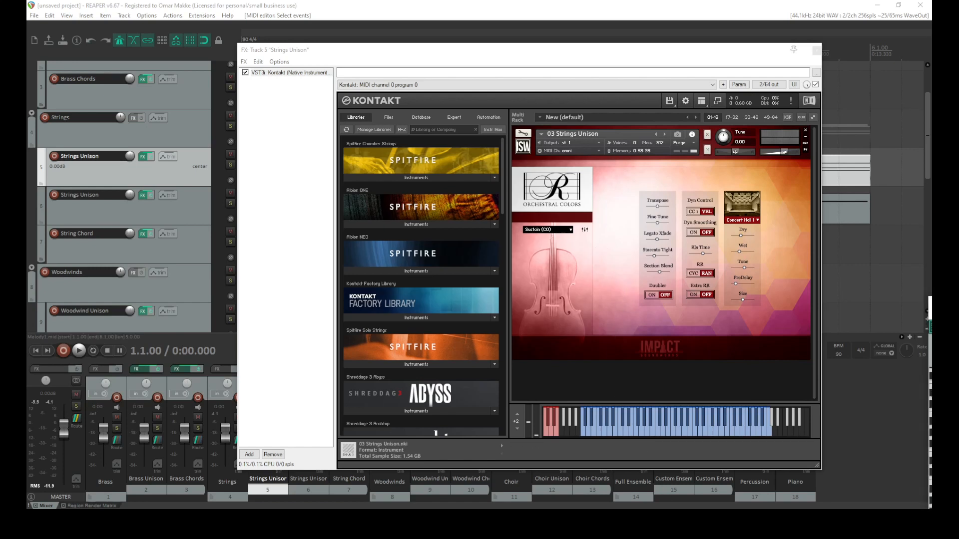
Close the MIDI editor and the Kontakt FX window, record-arming the Strings Unison track
left_click_drag(931, 185, 374, 110)
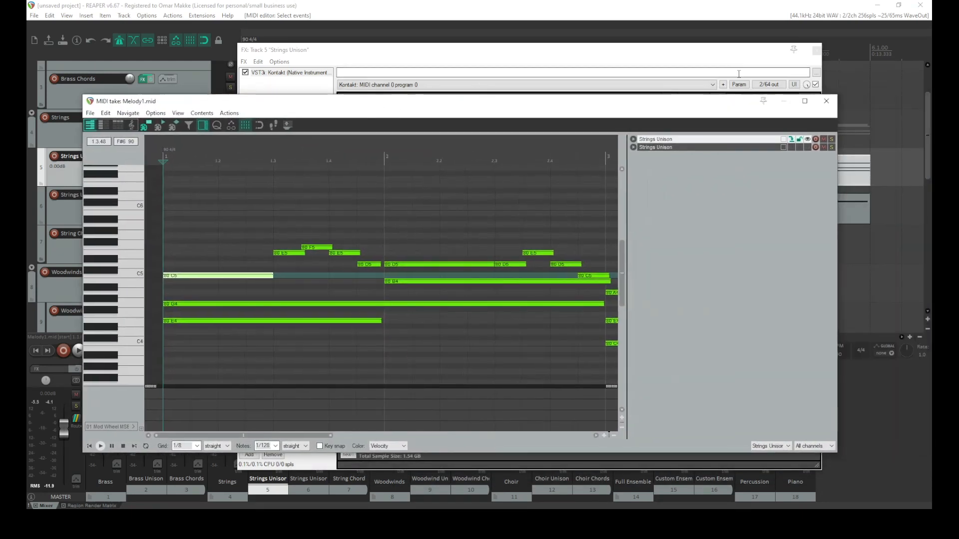
left_click(826, 100)
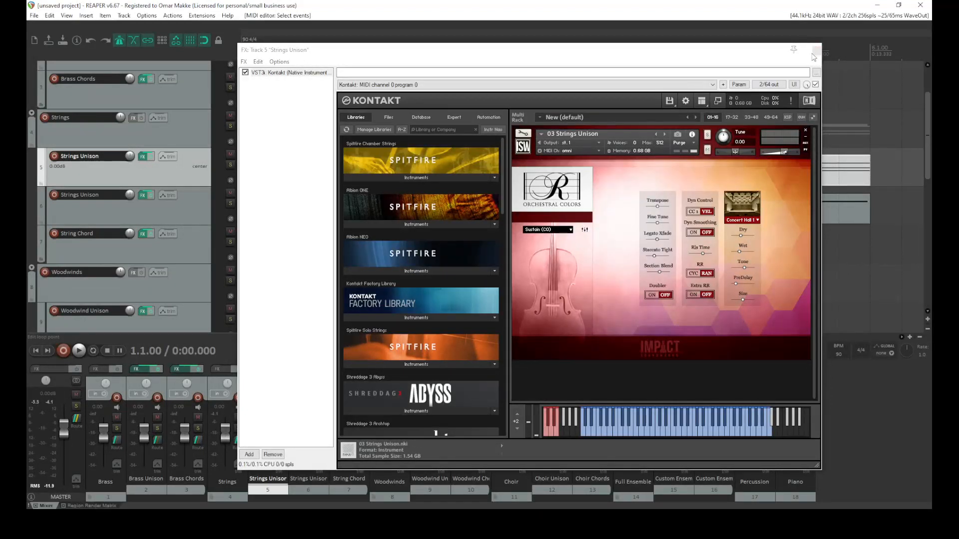
left_click(55, 156)
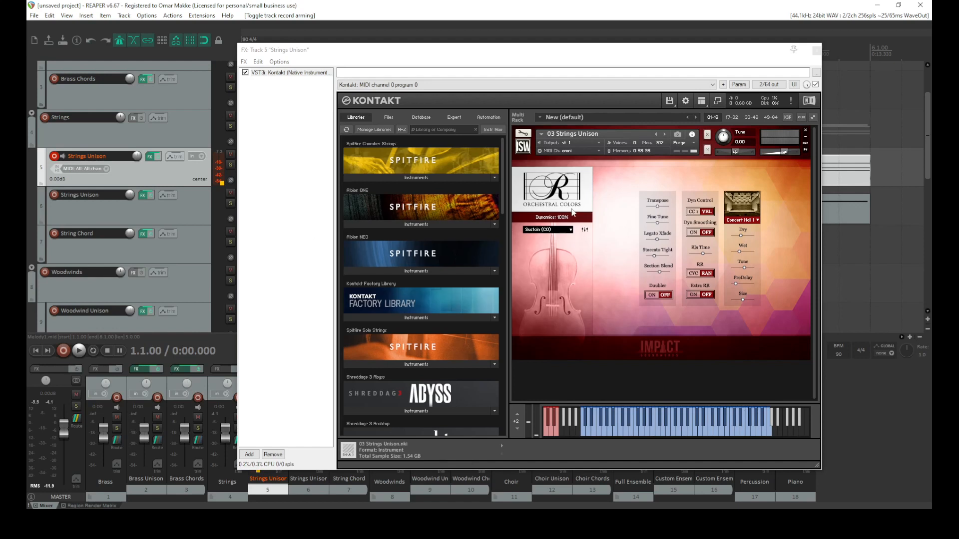
left_click(817, 50)
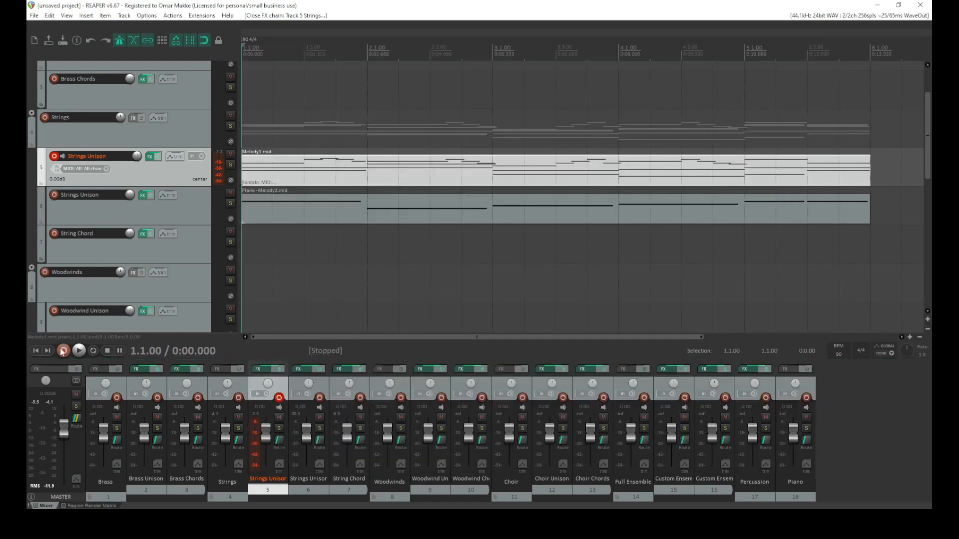
Play back the arrangement and duplicate the Strings Unison track
left_click(79, 351)
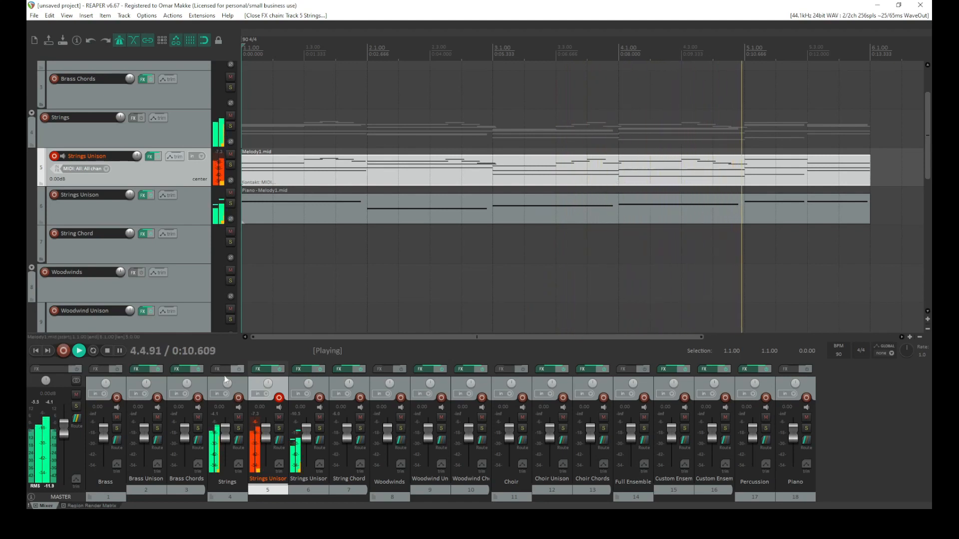
left_click(107, 353)
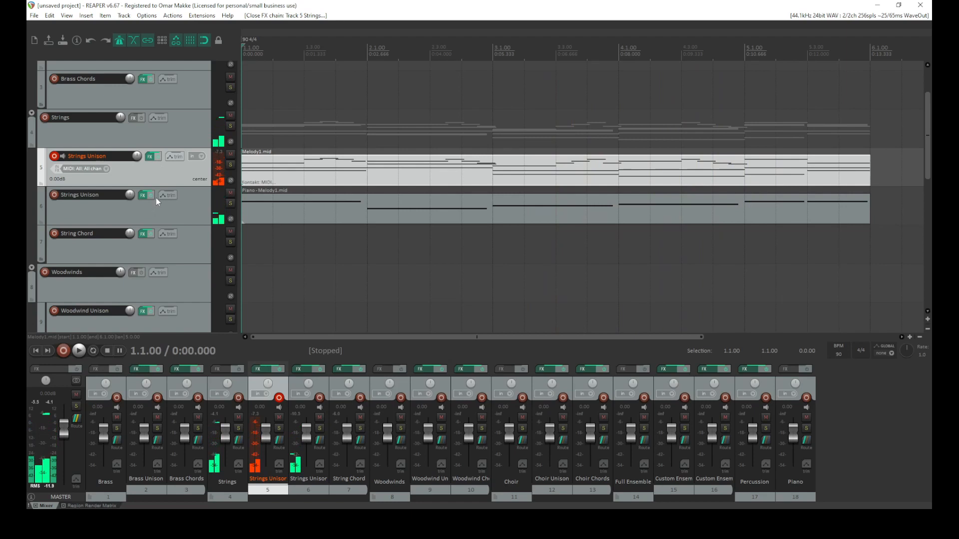
right_click(176, 178)
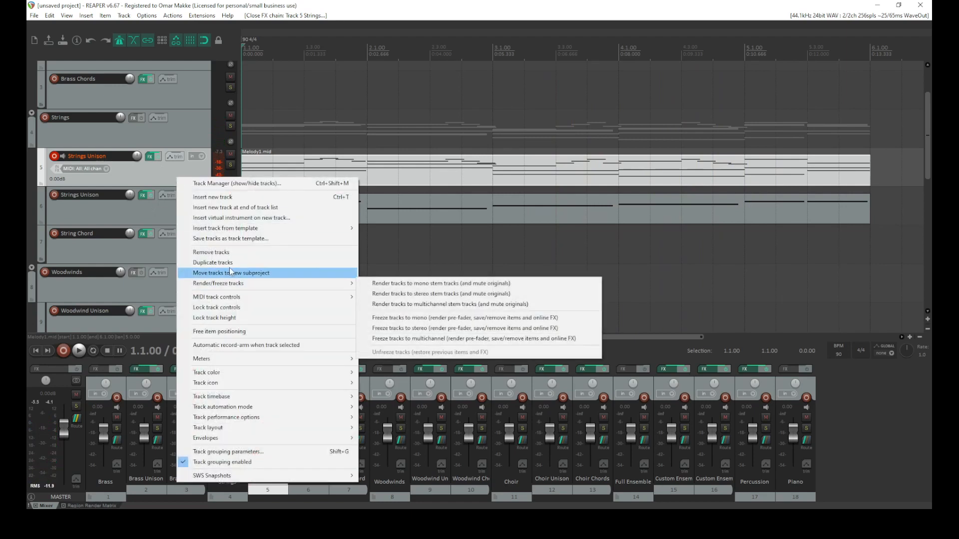
left_click(230, 264)
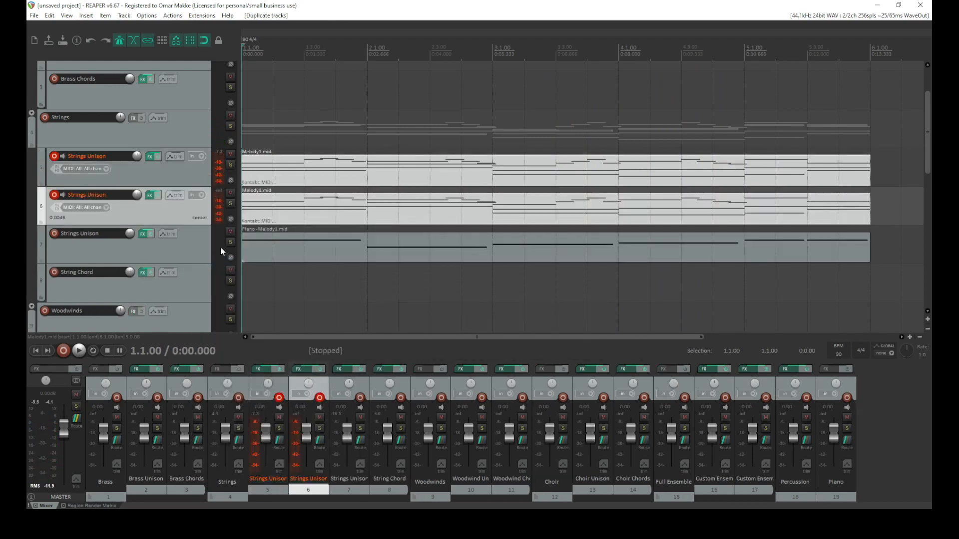
Open the Piano - Melody1.mid item on the following Strings Unison track in the MIDI editor
left_click(146, 234)
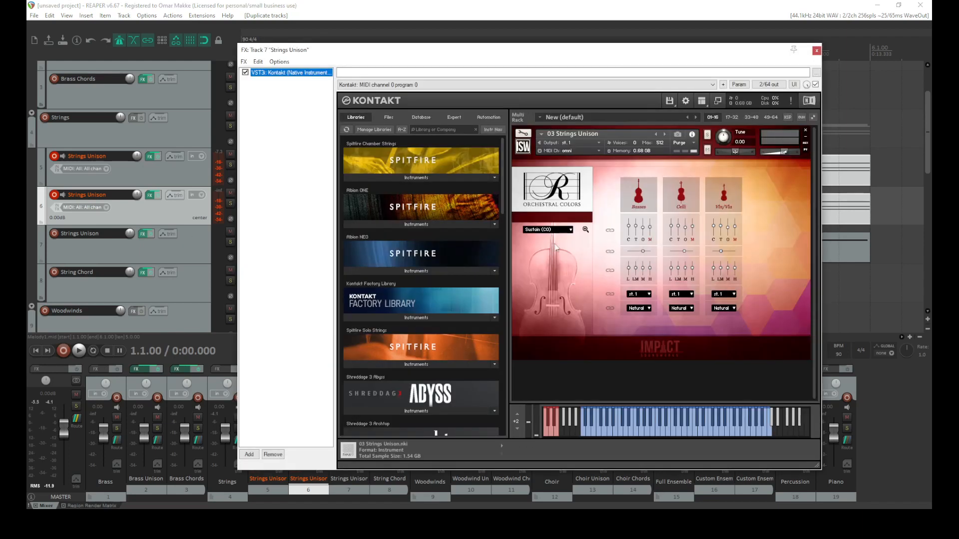
left_click(817, 51)
left_click(588, 245)
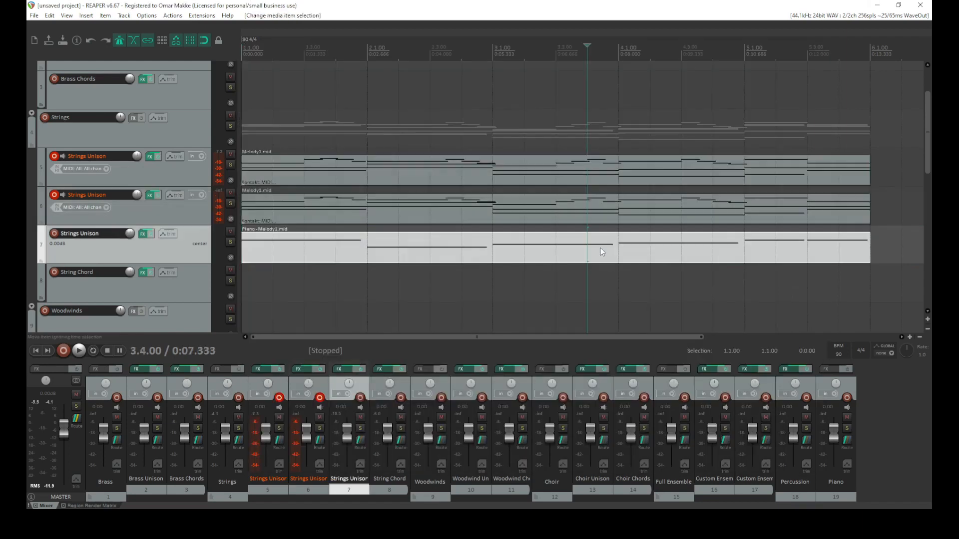
double_click(588, 244)
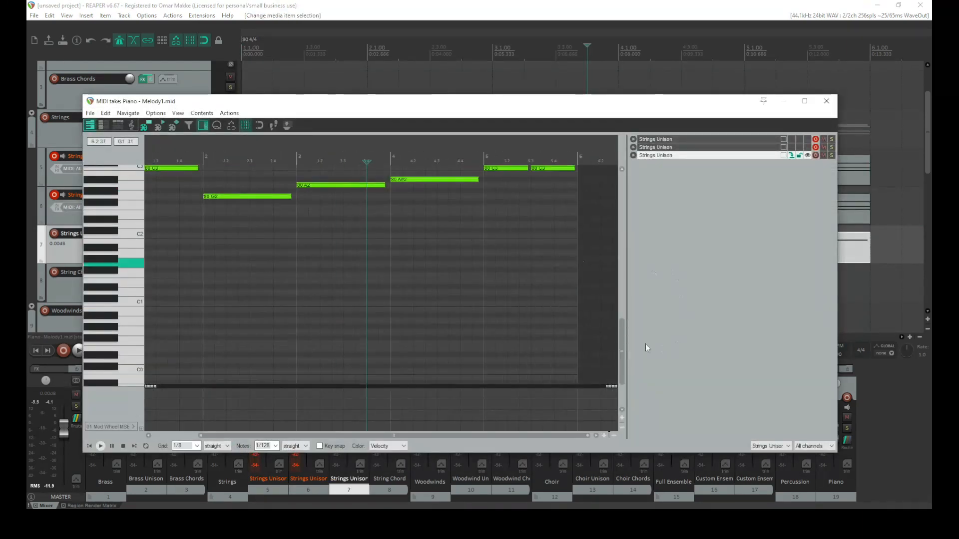
left_click_drag(622, 337, 614, 293)
left_click_drag(583, 254, 87, 361)
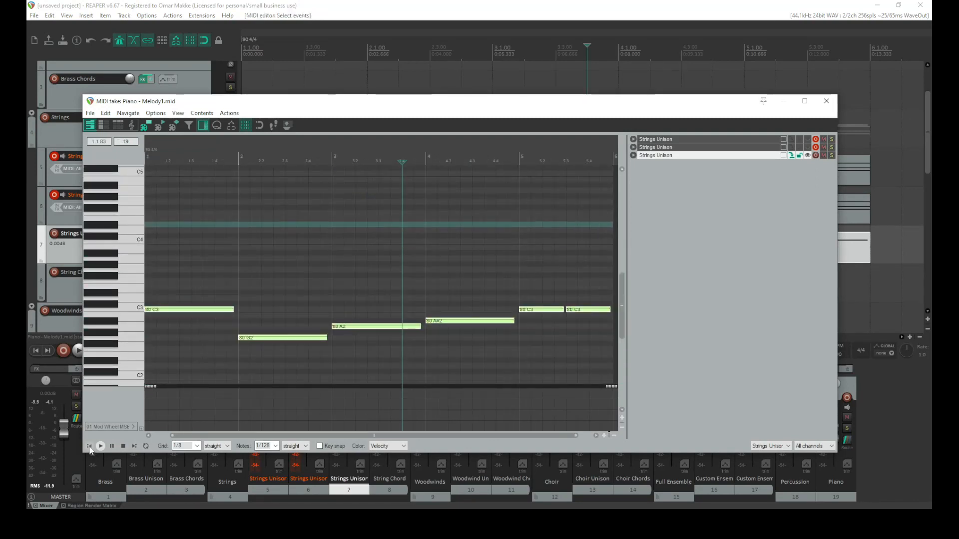
Paste the copied low notes into the third Strings Unison take, play it back, and close the MIDI editor
key("ctrl+v")
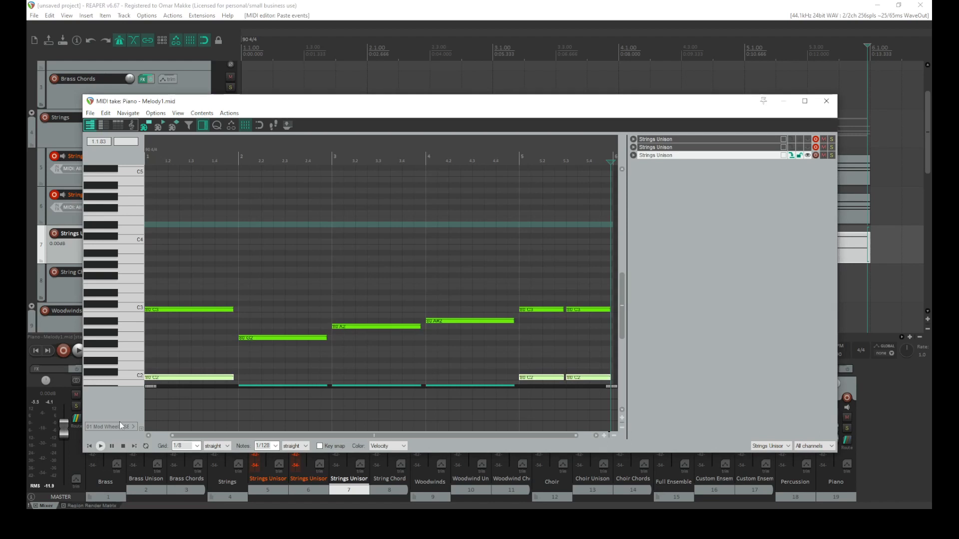
left_click(100, 446)
left_click(88, 446)
key("space")
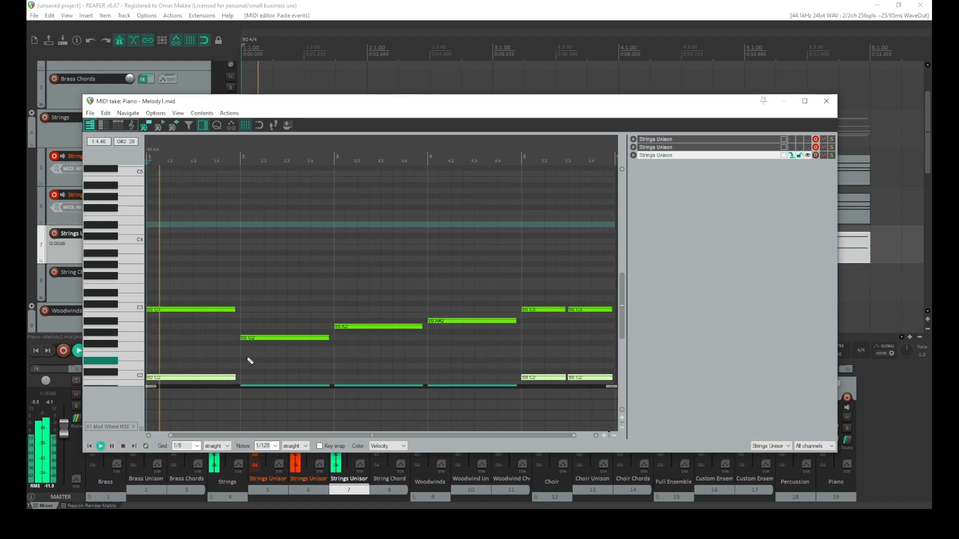
key("space")
left_click(136, 378)
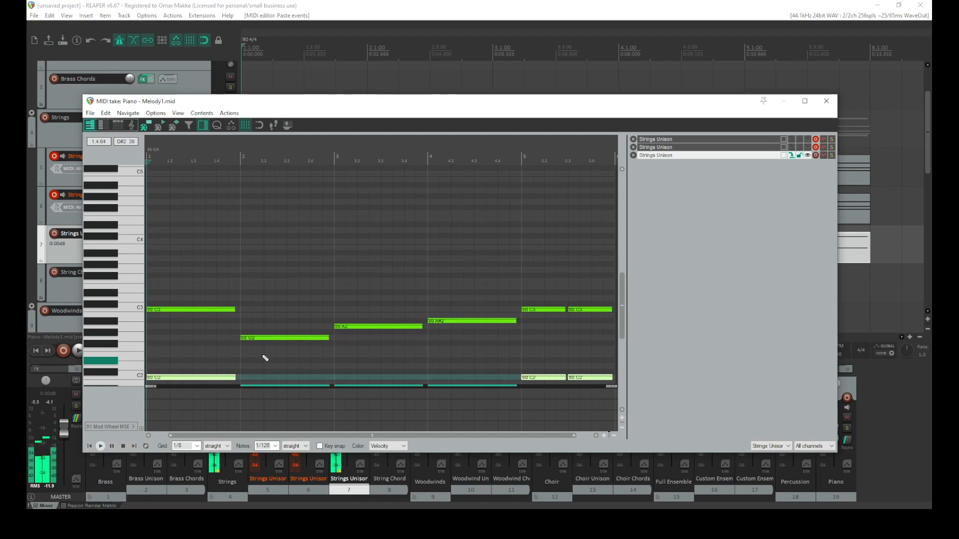
left_click(827, 101)
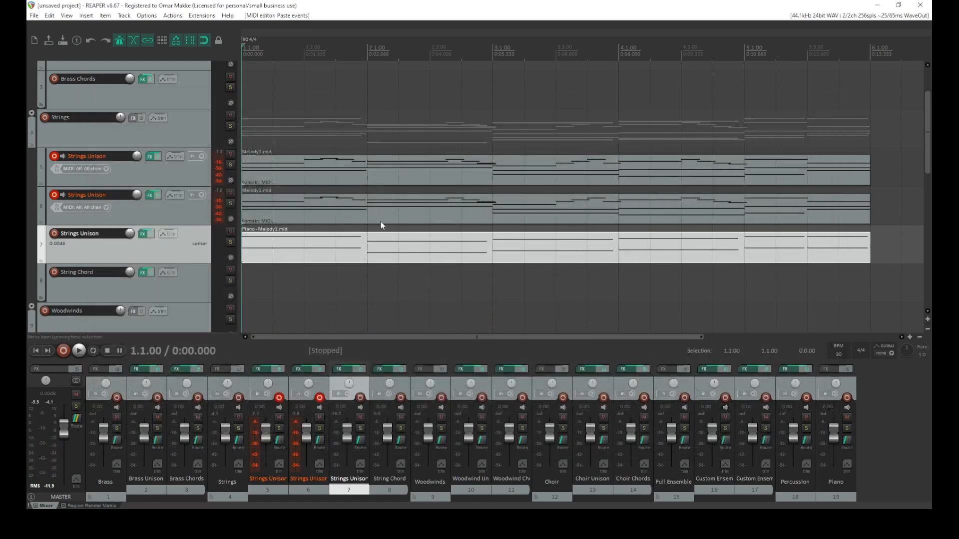
Lower the Celli and Vln/Vla volume faders in Kontakt on the third Strings Unison track
left_click(146, 235)
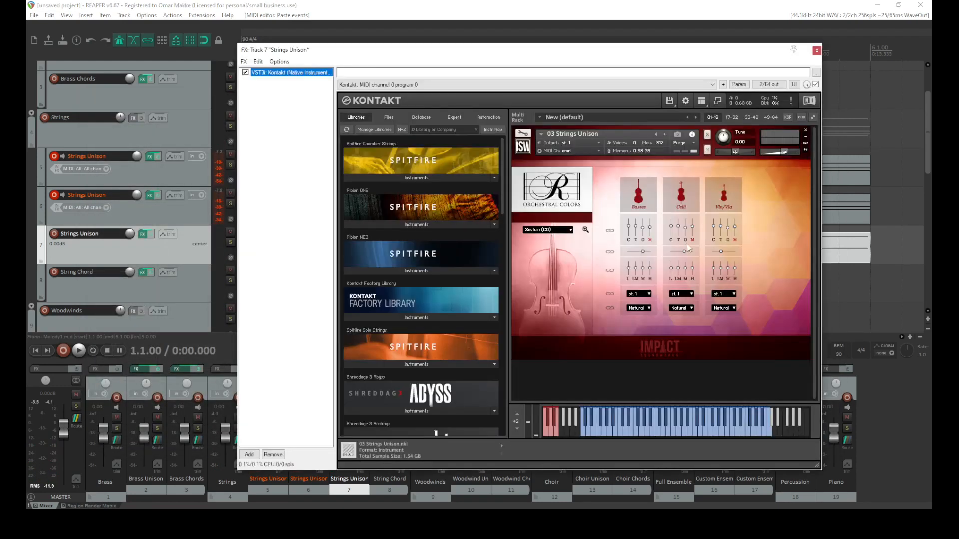
left_click_drag(692, 228, 682, 315)
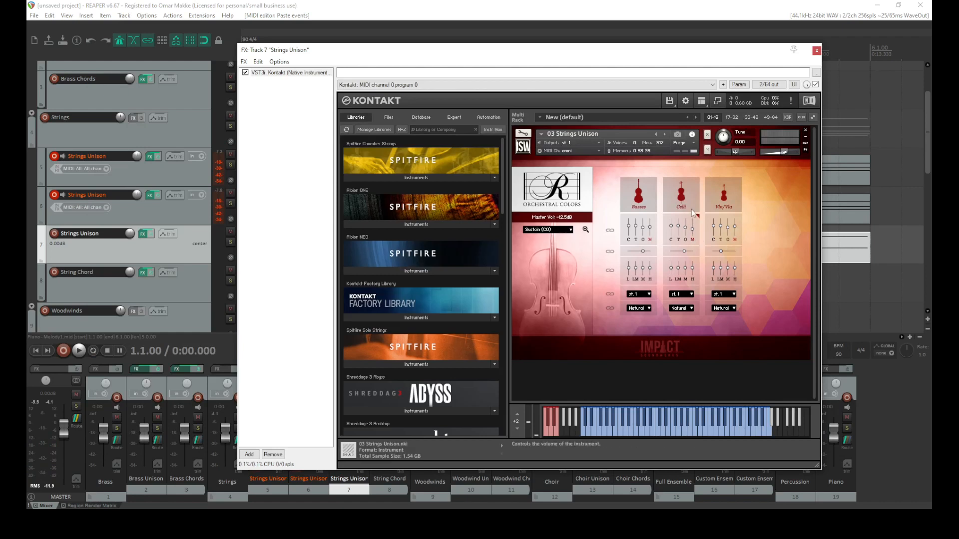
left_click_drag(732, 226, 735, 239)
left_click(816, 51)
Play back the arrangement briefly and stop it
key("space")
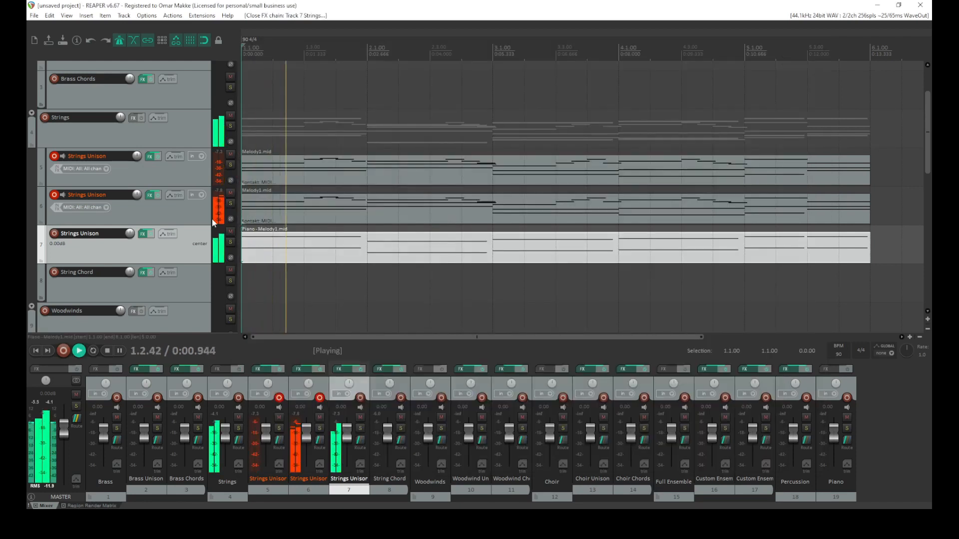
left_click(181, 203)
key("space")
Switch Kontakt on the second Strings Unison track to its mixer page and pull the Celli and Basses volume faders down
left_click(151, 196)
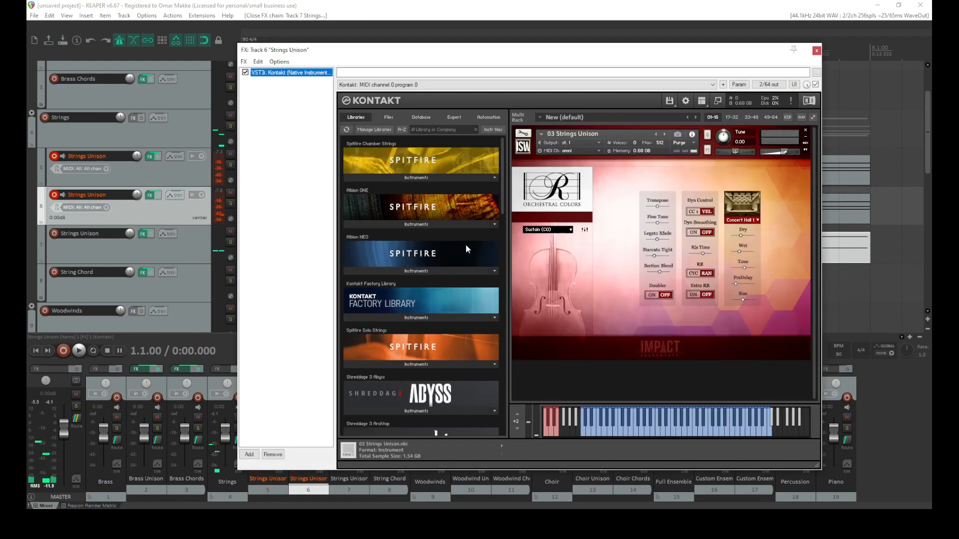
left_click(584, 229)
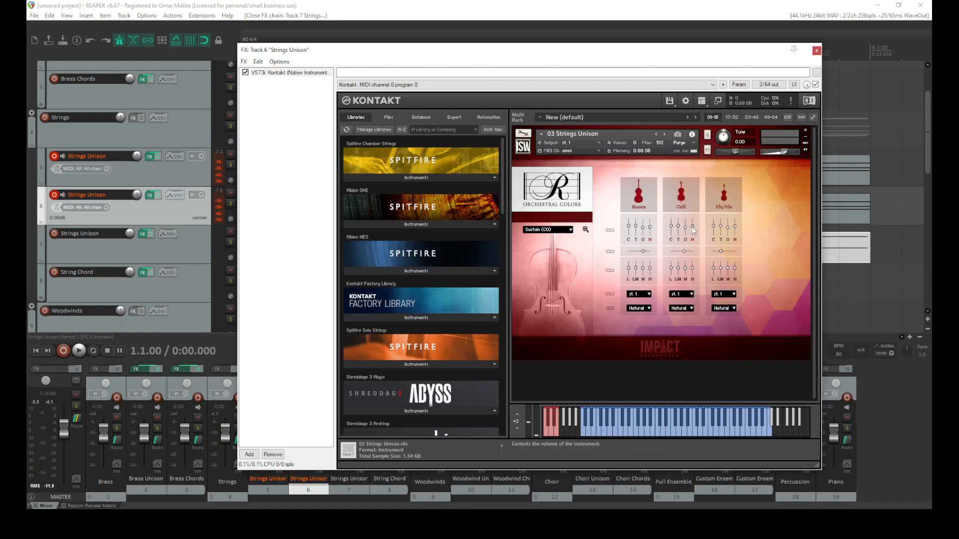
left_click_drag(692, 227, 684, 339)
left_click_drag(650, 230, 649, 344)
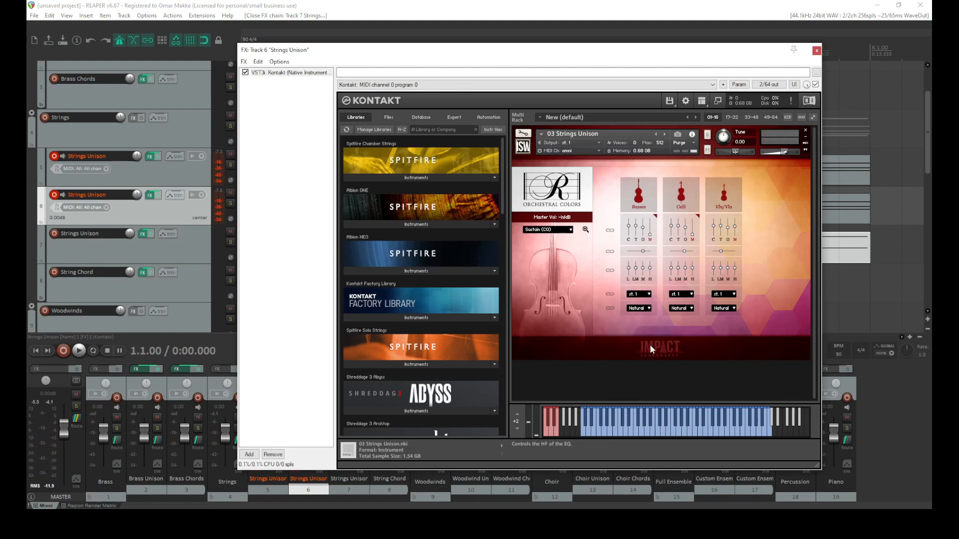
left_click(815, 52)
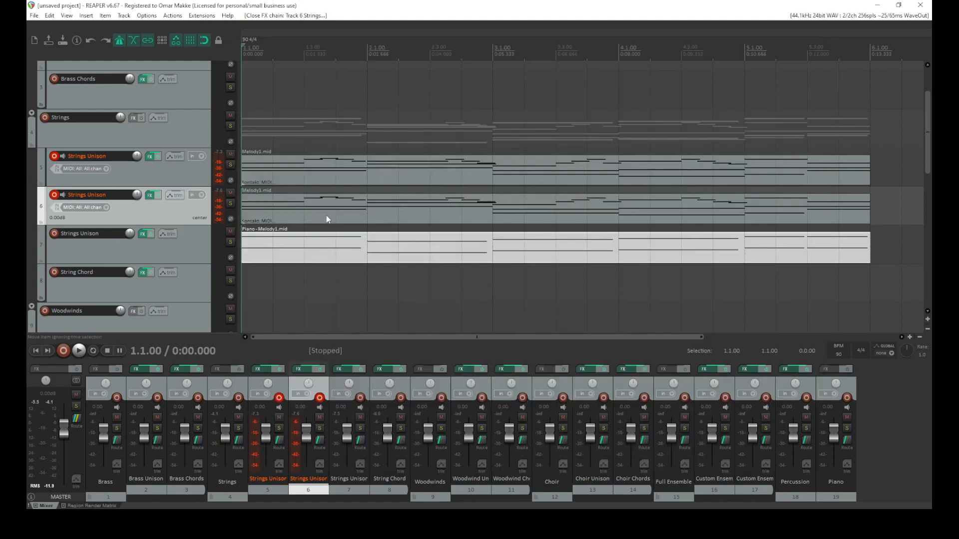
Try deleting the top melody notes in the second Strings Unison track's Melody1.mid take, undoing the deletion
double_click(301, 205)
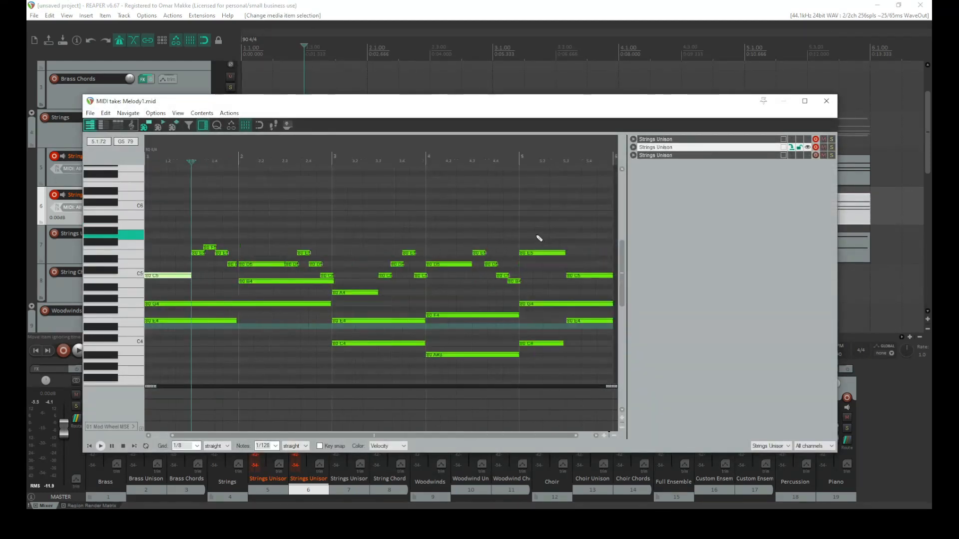
scroll(550, 234, "down", 2)
left_click_drag(551, 229, 165, 267)
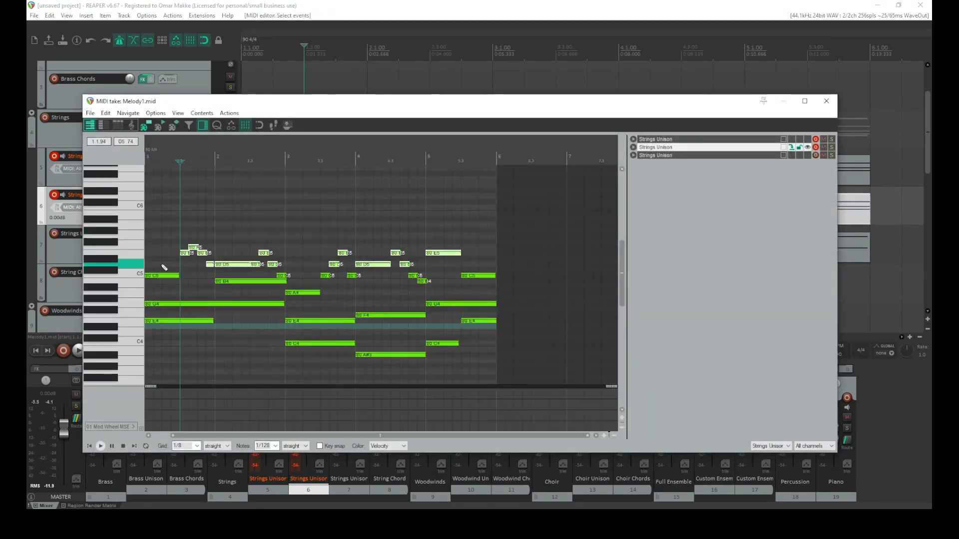
key("Delete")
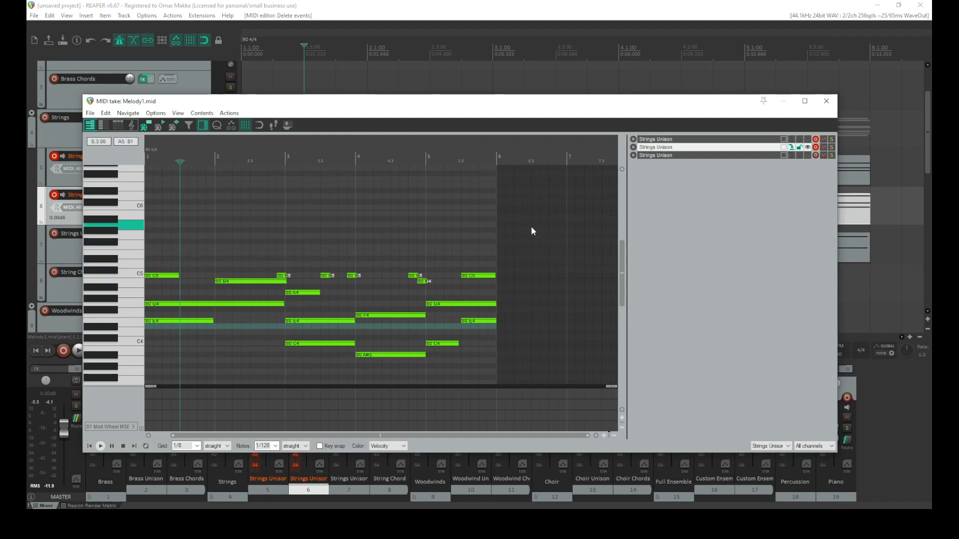
key("ctrl+z")
Delete all melody notes from C5 upward in the second Strings Unison take, keeping only the lower chord notes, and close the editor
right_click(539, 203)
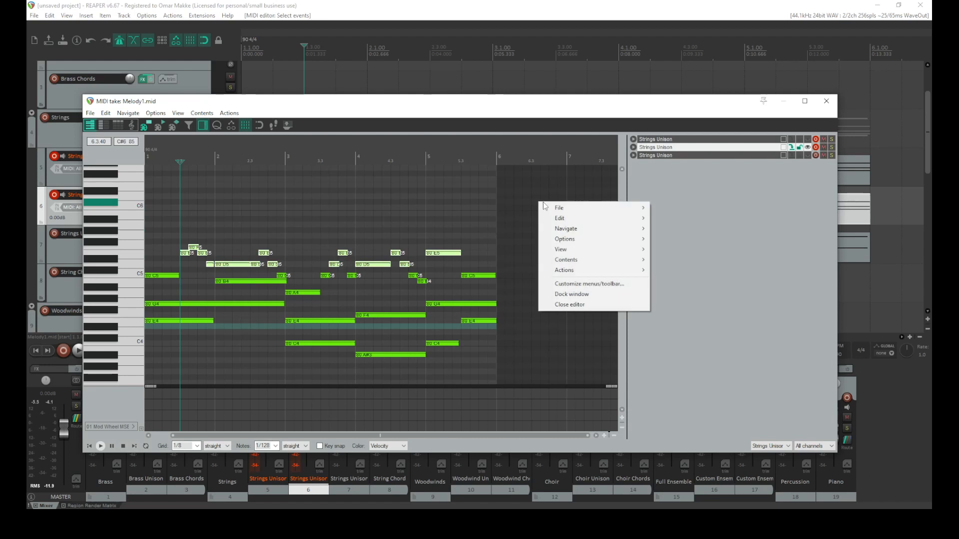
left_click(180, 218)
left_click_drag(171, 218, 358, 262)
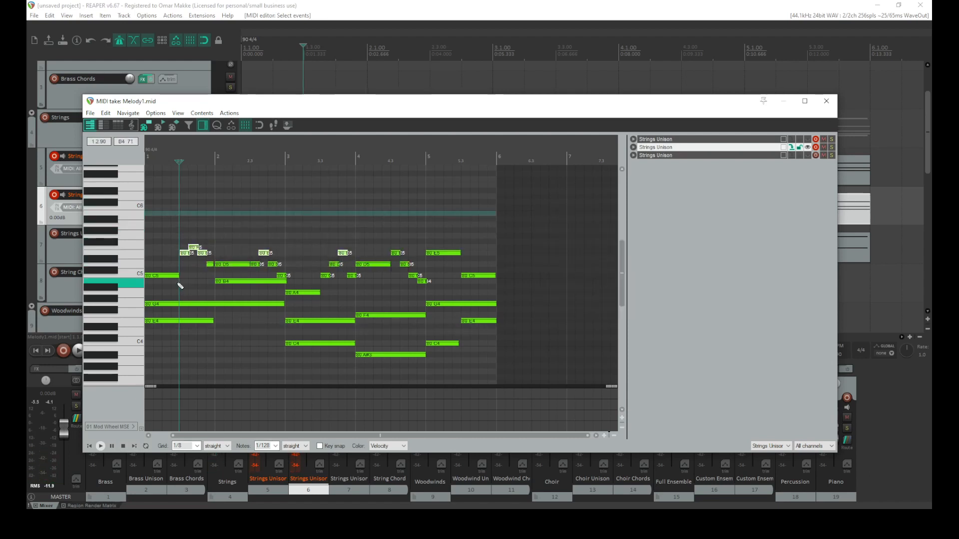
left_click(170, 277)
left_click_drag(564, 214, 121, 293)
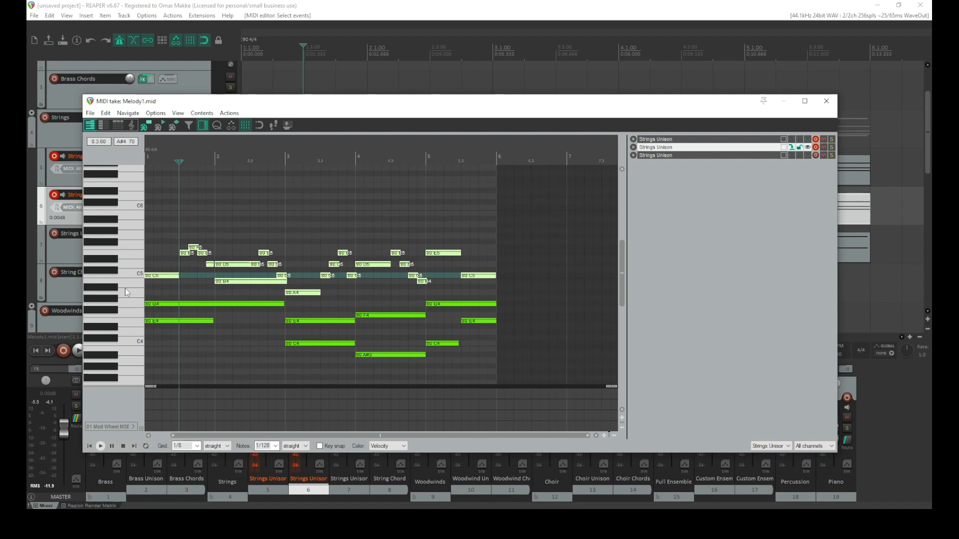
key("Delete")
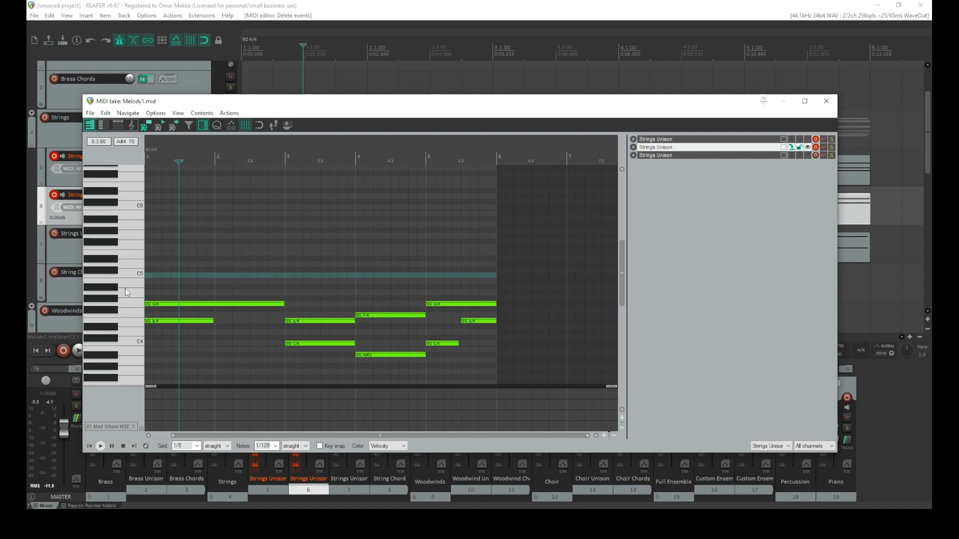
left_click(826, 101)
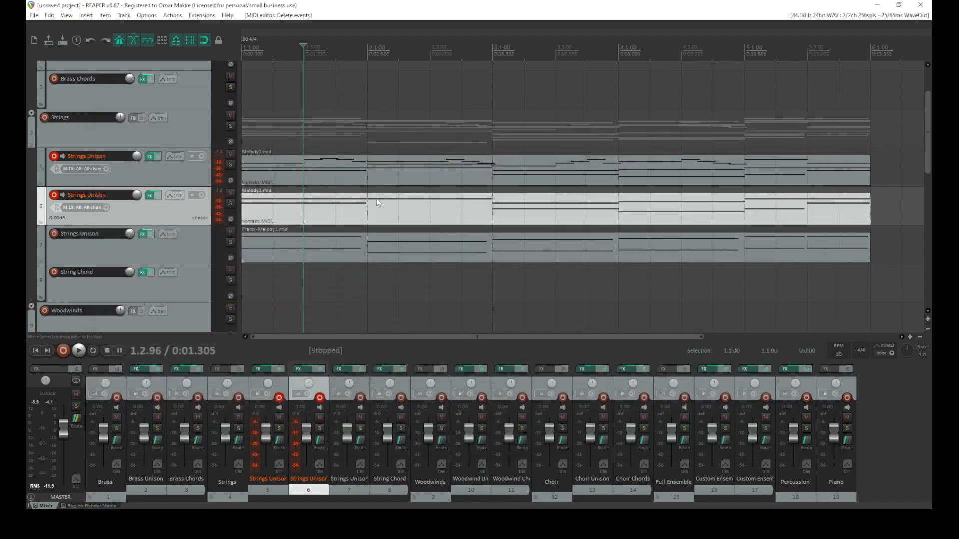
Pull the Celli volume fader down in Kontakt's mixer on the first Strings Unison track
left_click(149, 156)
left_click(585, 231)
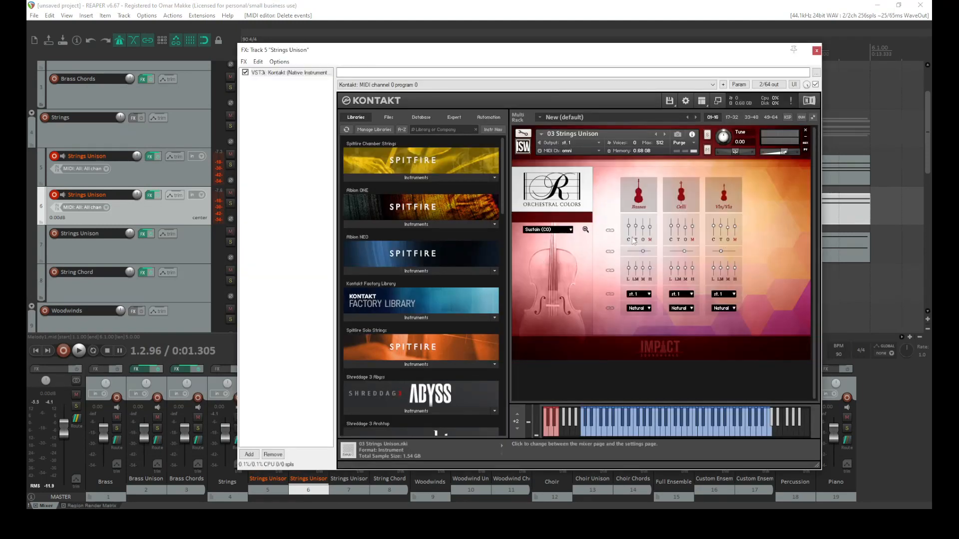
left_click_drag(691, 228, 650, 234)
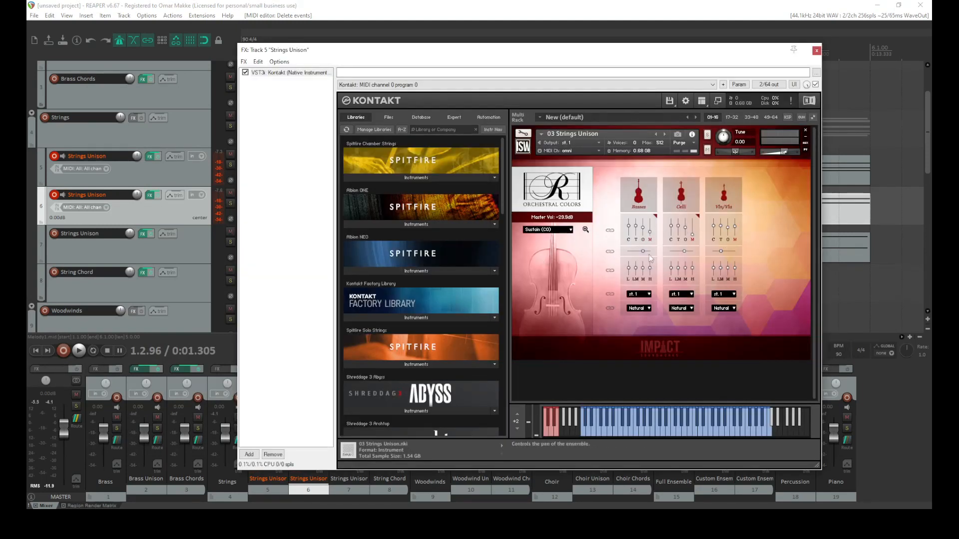
left_click(816, 51)
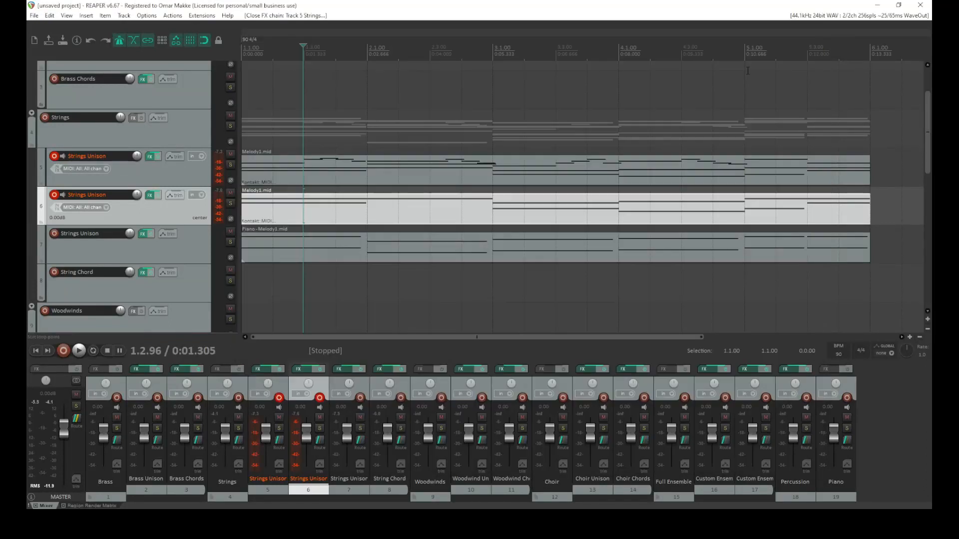
Adjust the Vln/Vla pan and close-mic level in Kontakt on the second Strings Unison track
left_click(151, 195)
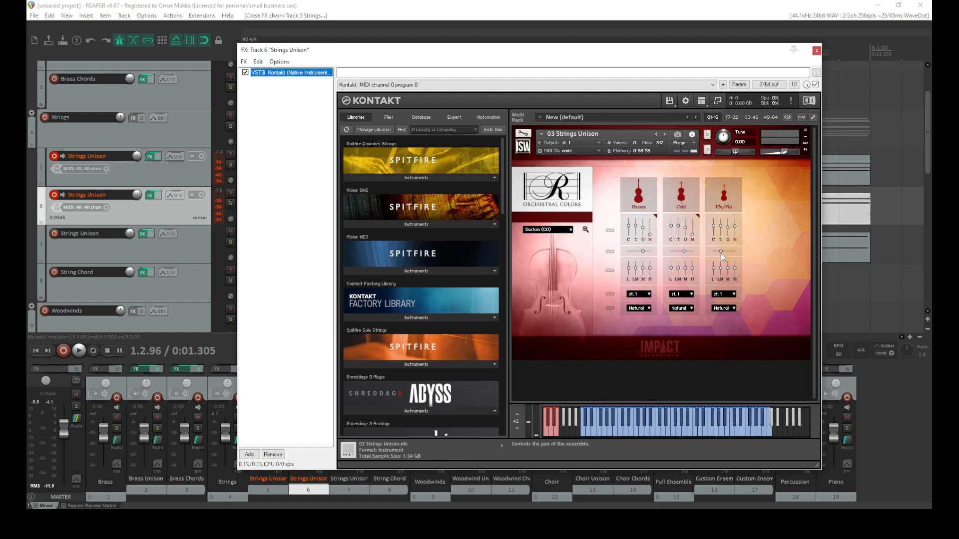
left_click_drag(721, 250, 733, 239)
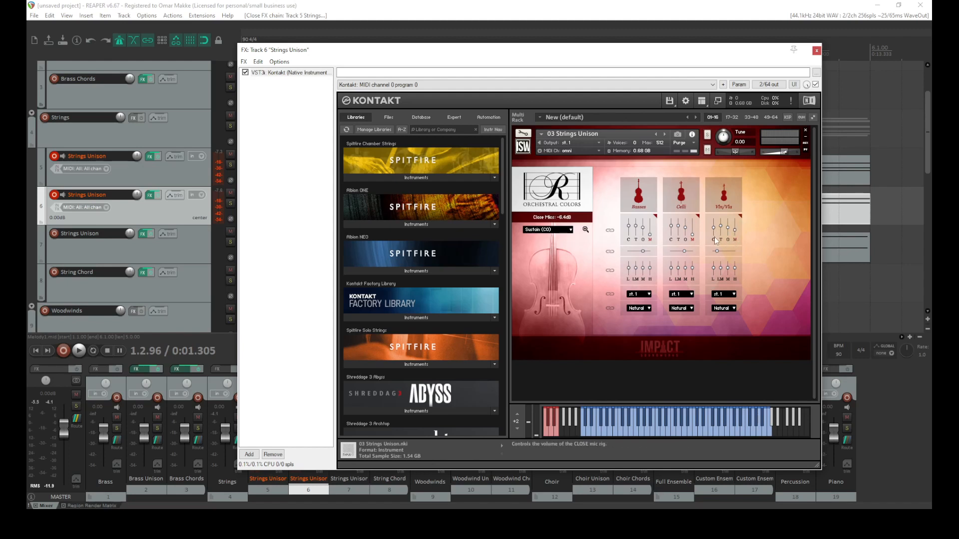
left_click_drag(714, 245, 715, 247)
left_click(816, 51)
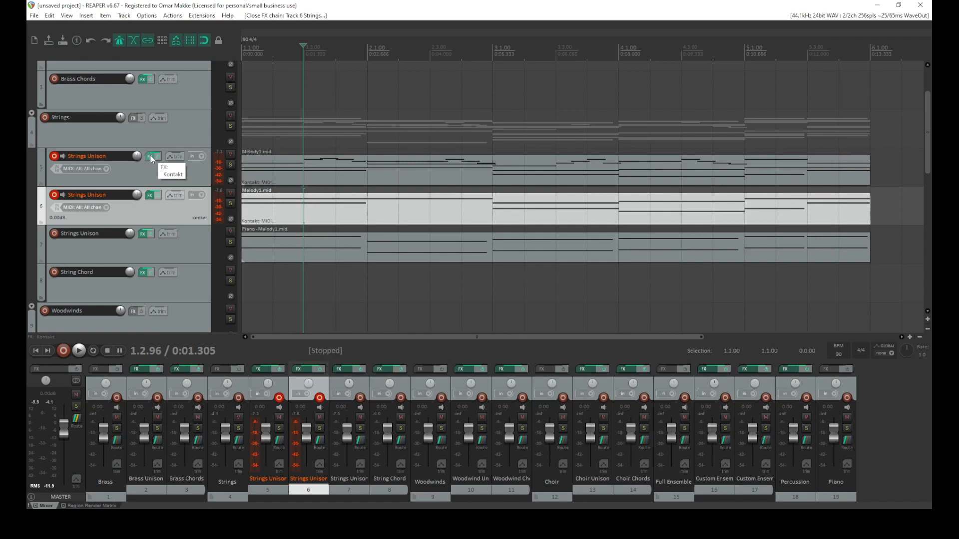
Delete the lower chord notes below the melody in the first Strings Unison track's Melody1.mid take and close the editor
left_click(306, 174)
double_click(366, 167)
scroll(449, 249, "down", 4)
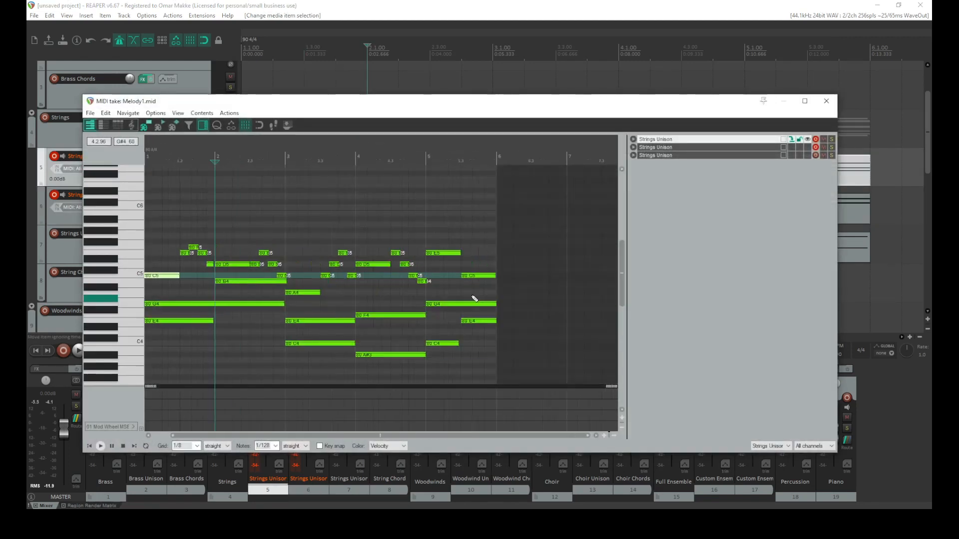
left_click_drag(508, 298, 231, 367)
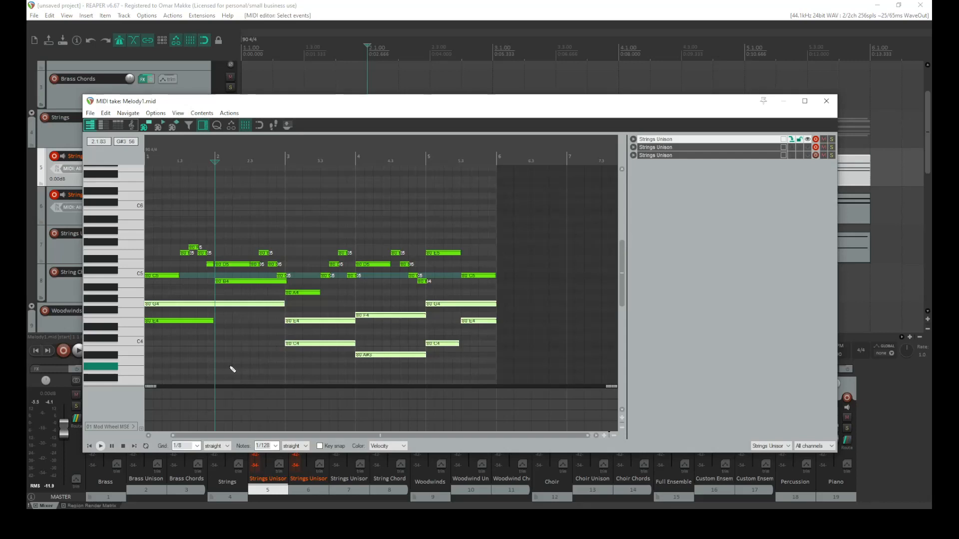
key("Delete")
left_click_drag(230, 318, 143, 338)
key("Delete")
scroll(305, 297, "up", 3)
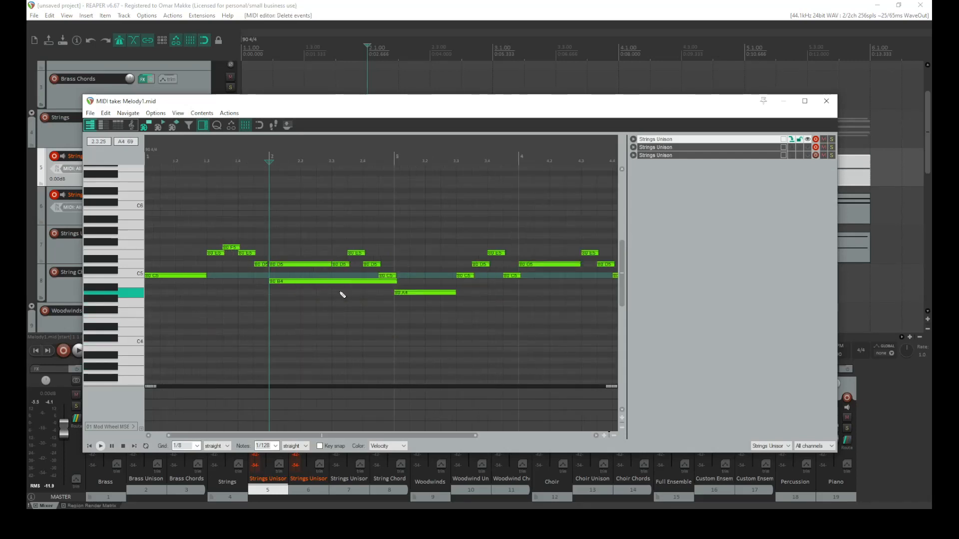
double_click(365, 281)
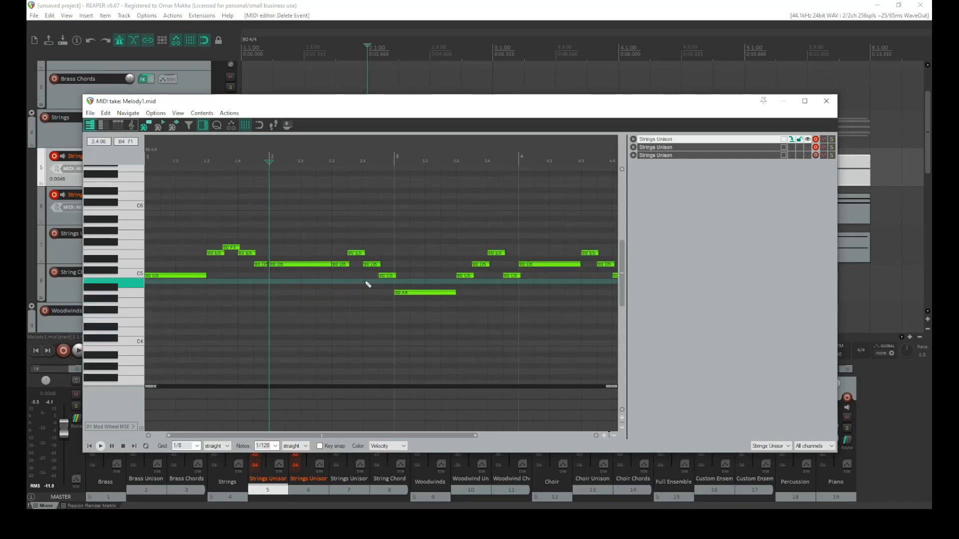
scroll(407, 300, "down", 3)
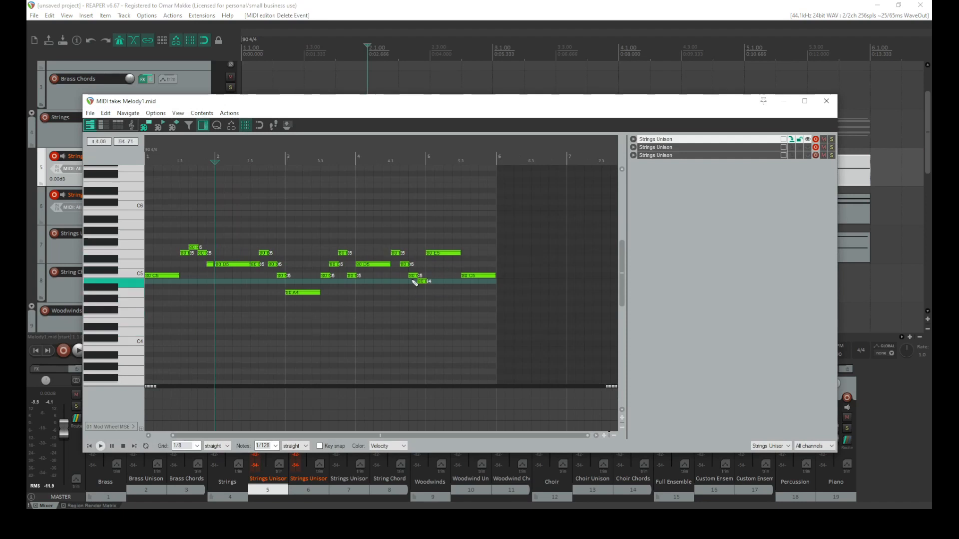
left_click(826, 101)
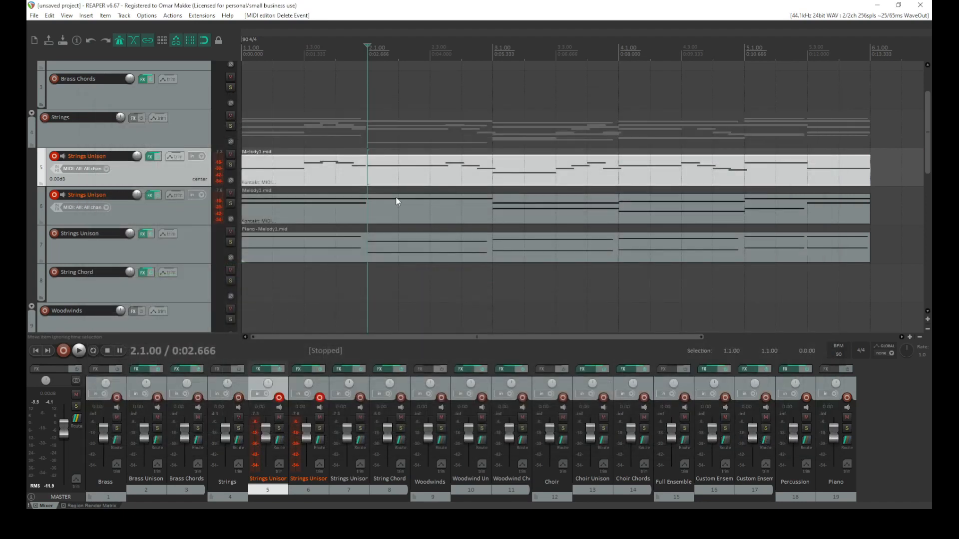
Open the second Strings Unison take in the MIDI editor to review its chord notes, then close it
double_click(367, 205)
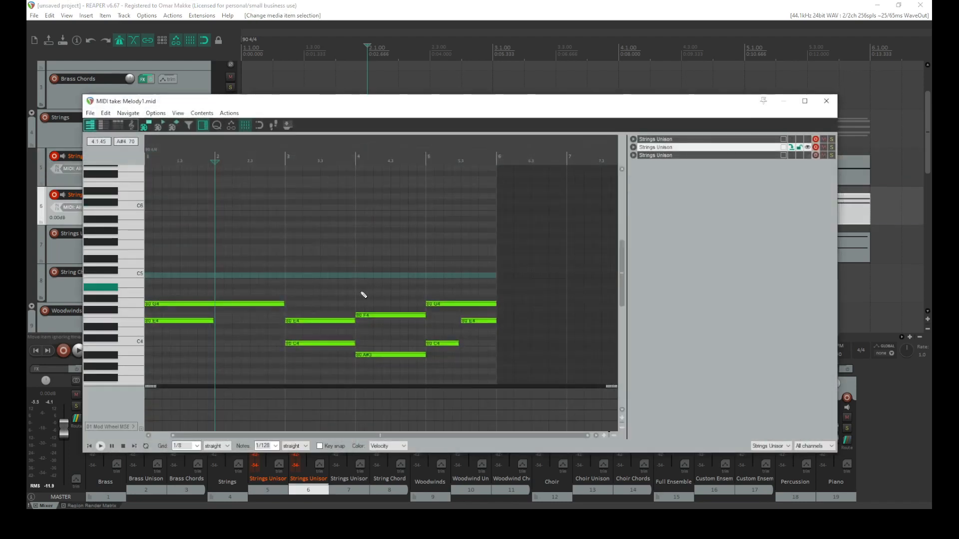
left_click_drag(214, 321, 279, 320)
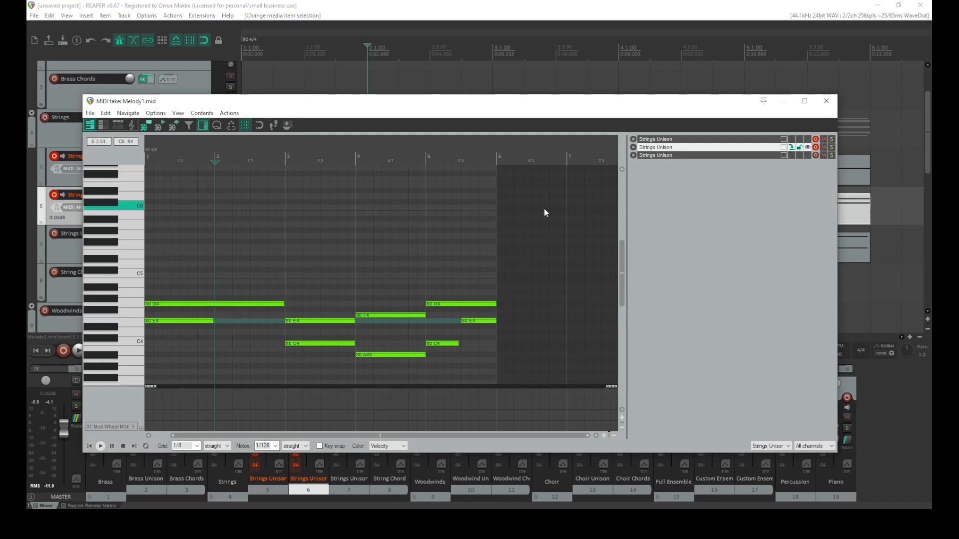
left_click(826, 101)
double_click(388, 181)
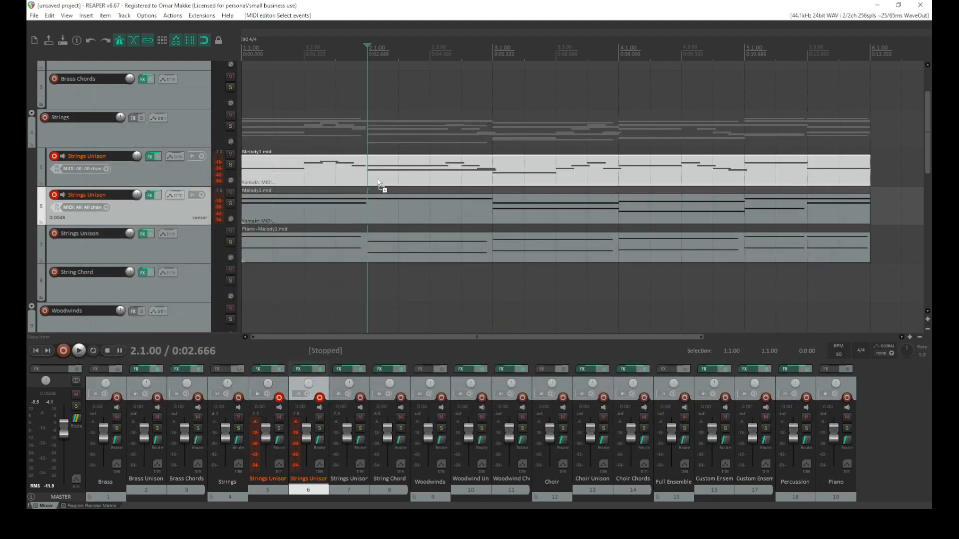
Open the second Strings Unison take in the MIDI editor and add a B3 note at the start of bar 3
scroll(294, 307, "up", 2)
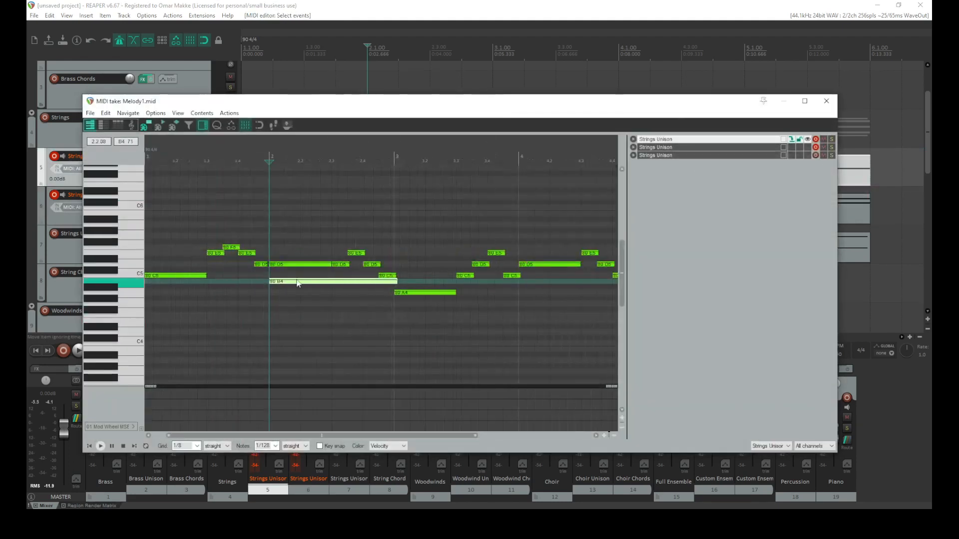
left_click(827, 101)
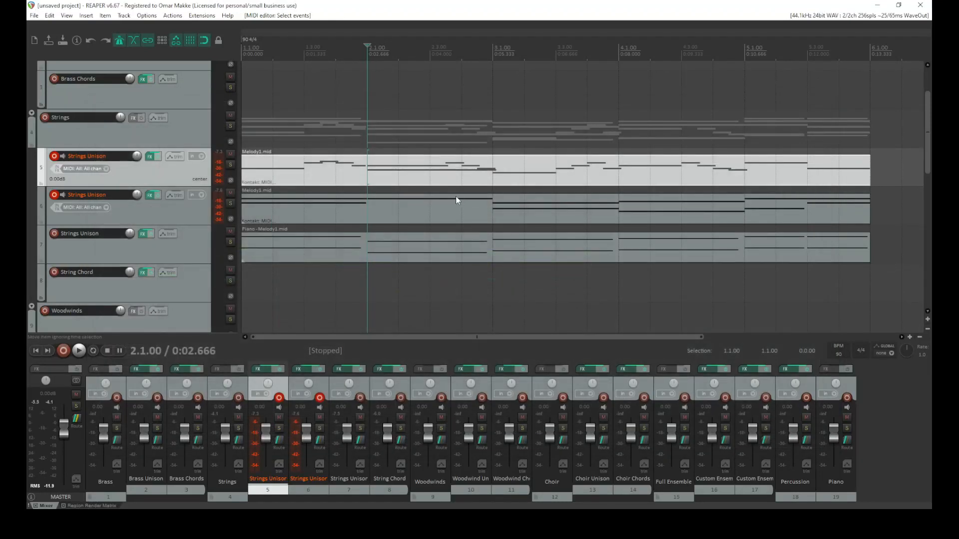
double_click(366, 207)
scroll(231, 320, "up", 3)
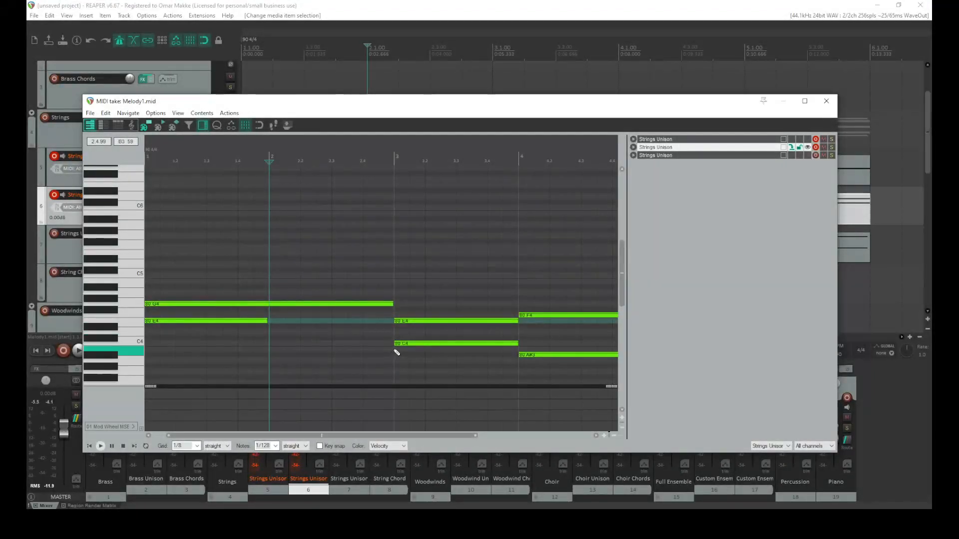
left_click(394, 349)
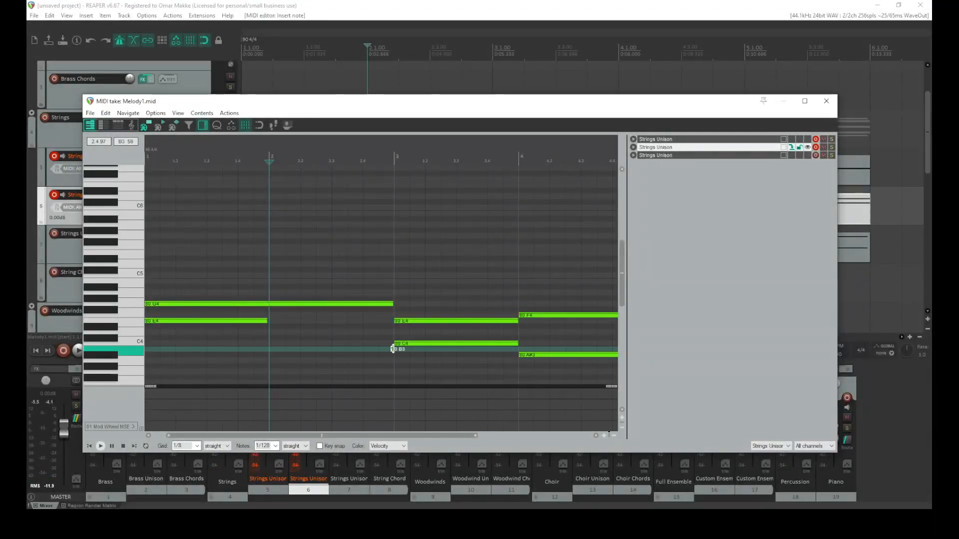
left_click_drag(470, 103, 470, 245)
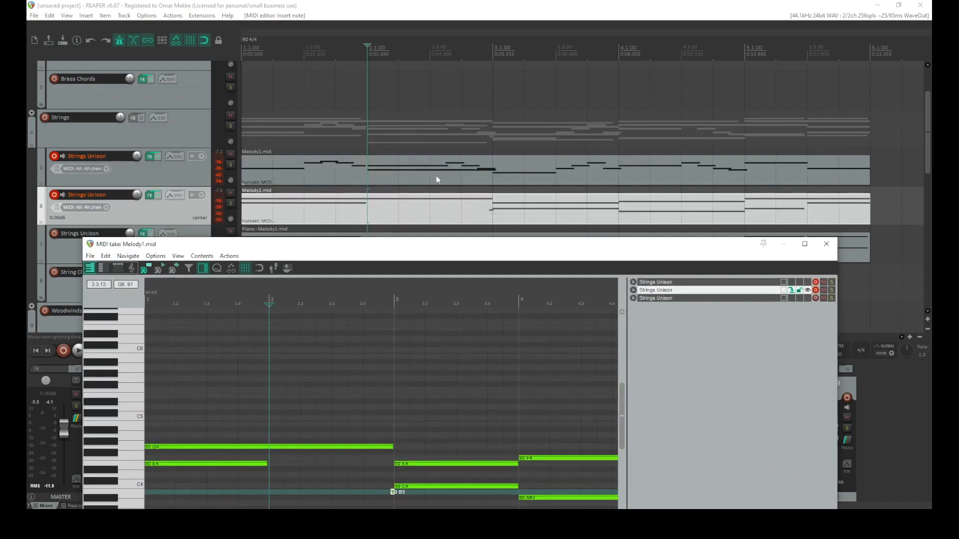
Copy the B4 melody note from the first take's Melody1.mid into the second take and remove the added B3 note
double_click(373, 172)
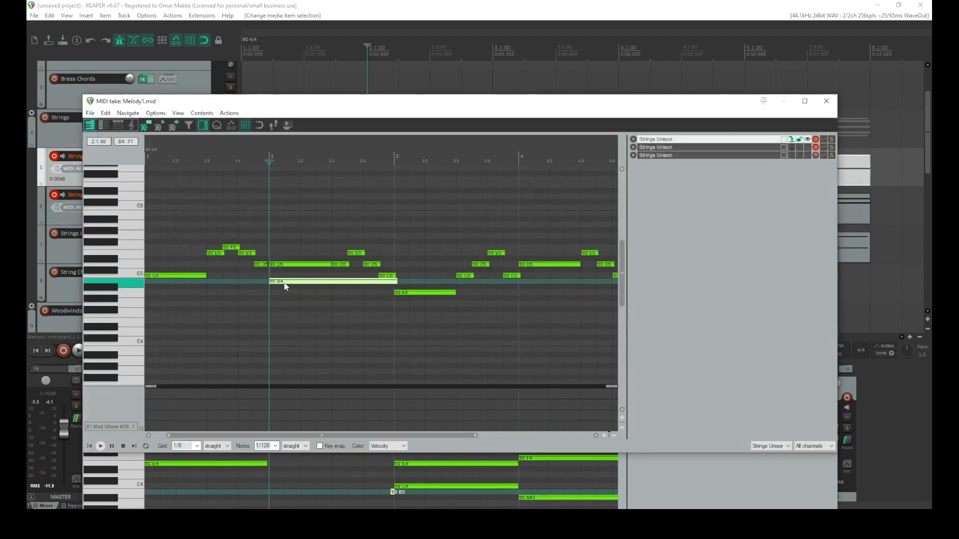
left_click(283, 480)
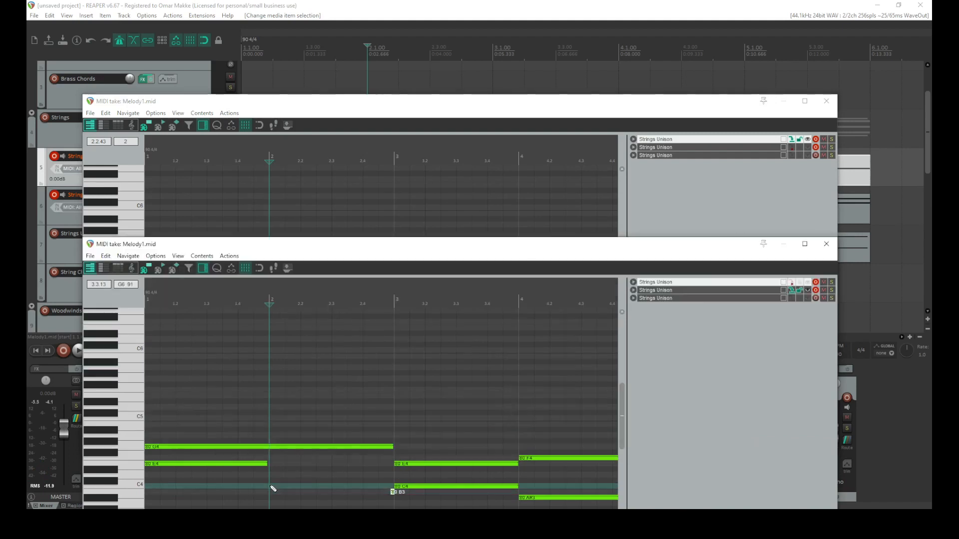
left_click_drag(370, 249, 371, 110)
key("ctrl+v")
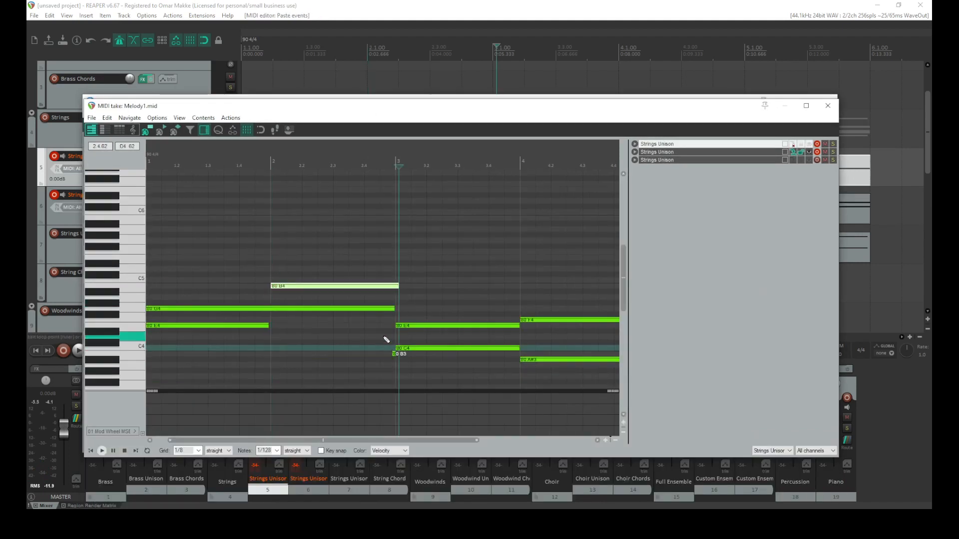
left_click(394, 355)
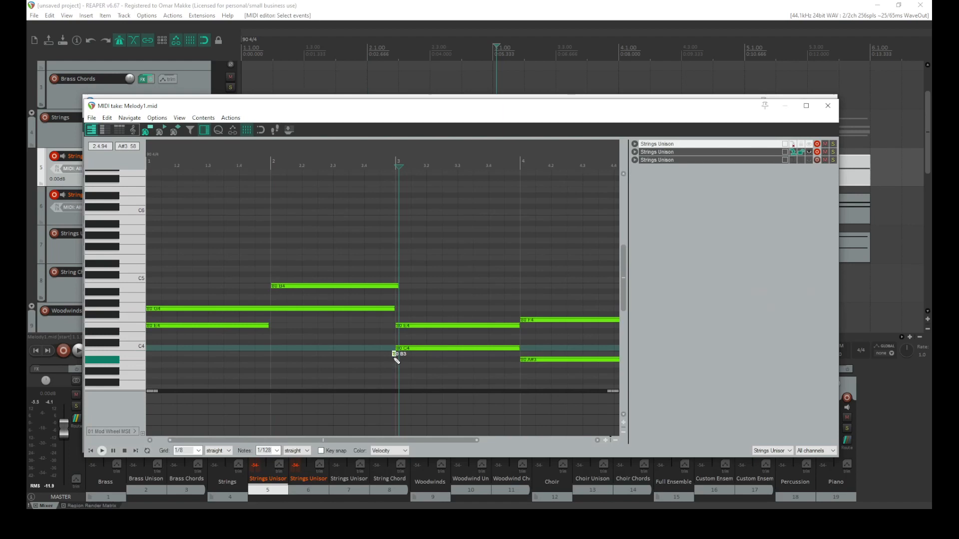
left_click(278, 289)
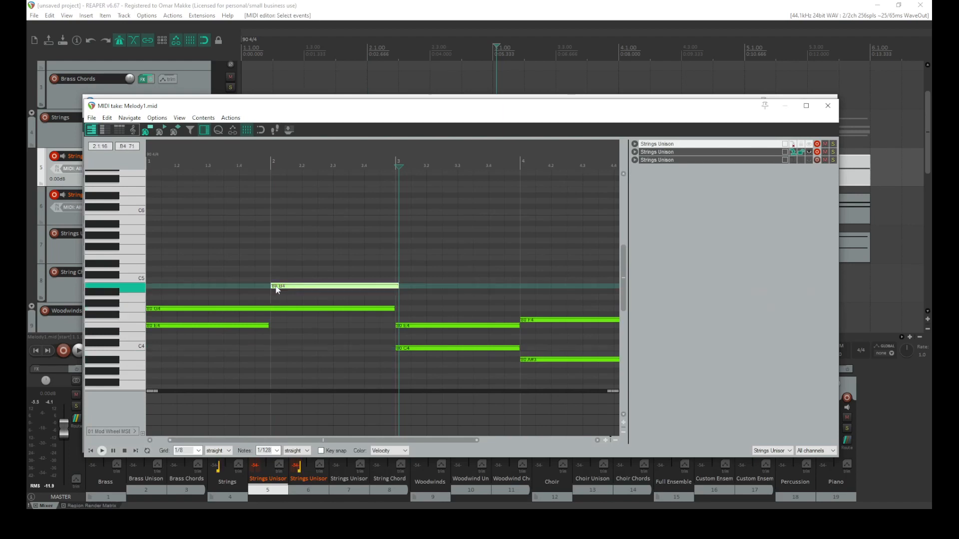
Delete the B4 note from the first Strings Unison take and close both MIDI editors
left_click(828, 106)
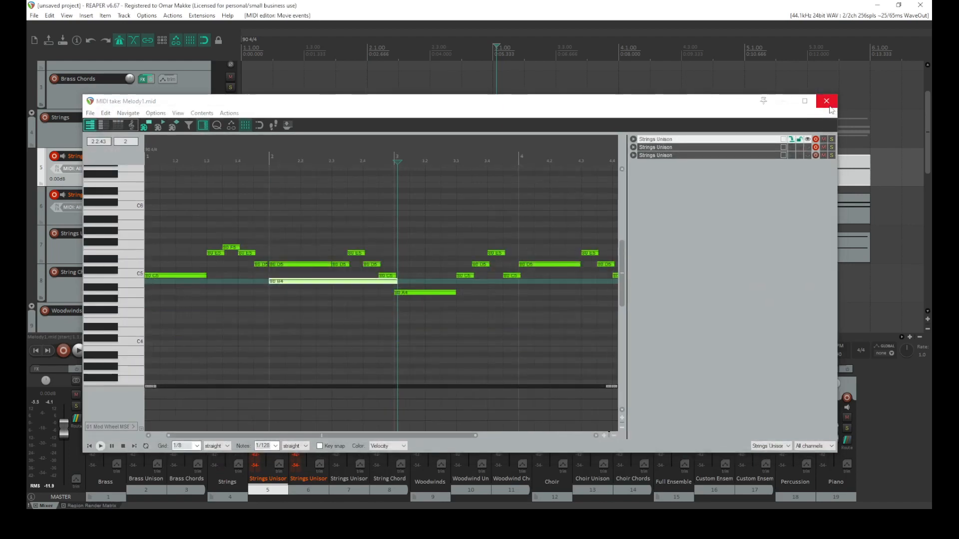
double_click(358, 283)
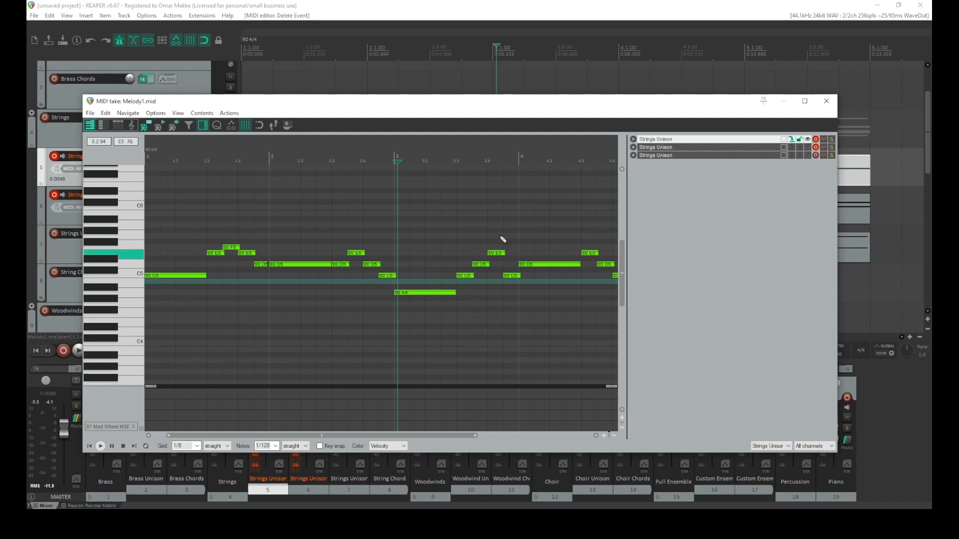
left_click(826, 102)
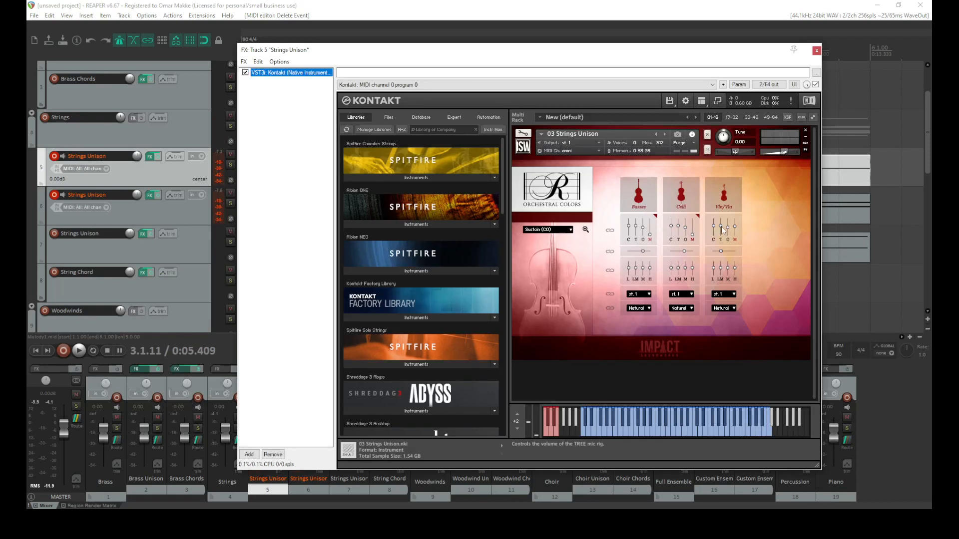
Lower the Vln/Vla tree-mic level in Kontakt on the first Strings Unison track
mouse_move(728, 229)
left_mouse_down()
mouse_move(728, 242)
mouse_move(720, 233)
left_mouse_up()
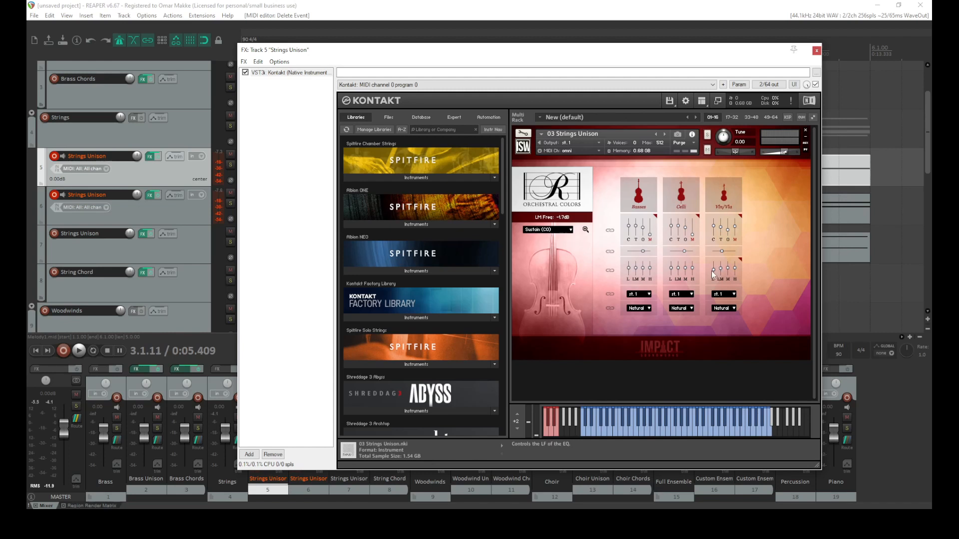
left_click(816, 50)
Lower the Vln/Vla high-mid EQ band in Kontakt on the second Strings Unison track
left_click(149, 195)
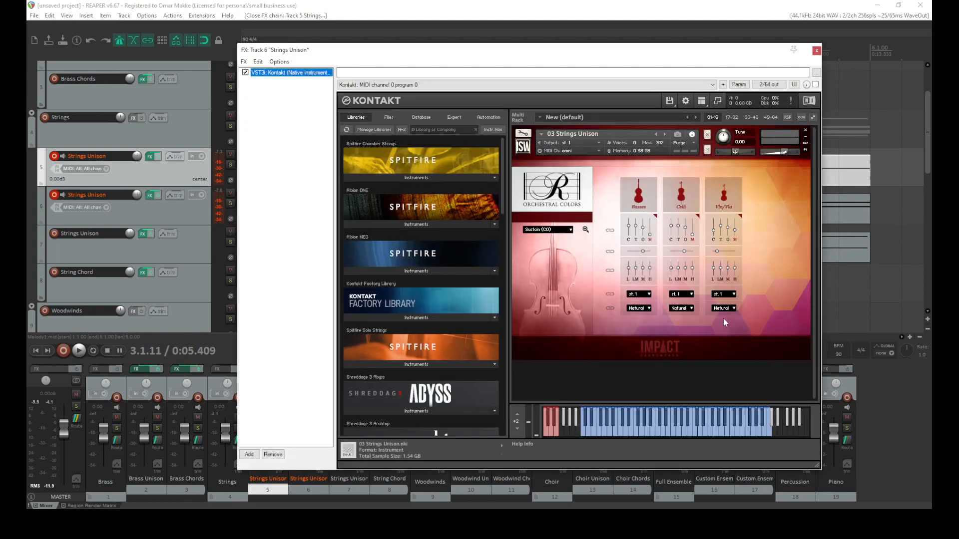
left_click(727, 274)
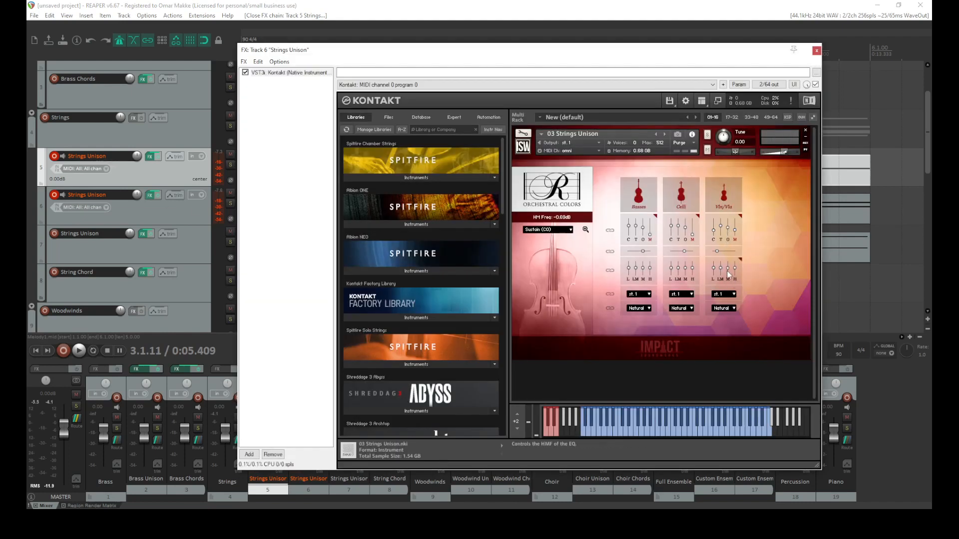
left_click_drag(736, 275, 735, 279)
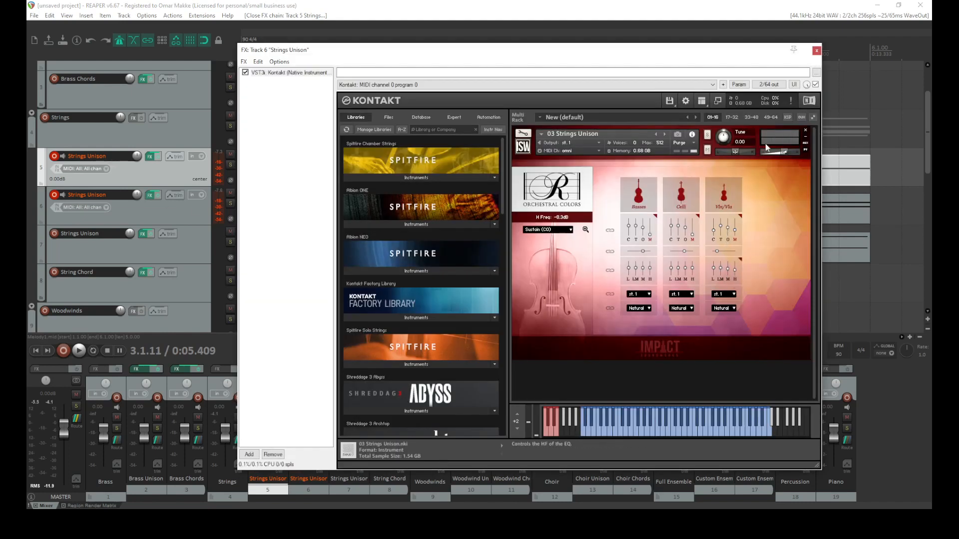
left_click(817, 51)
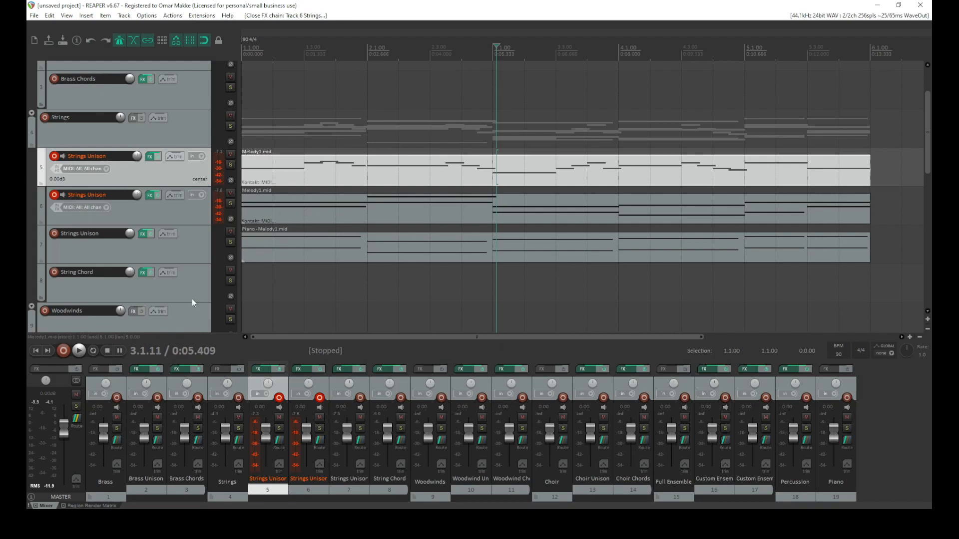
Play back the arrangement from the start to audition the string parts
left_click(36, 351)
key("space")
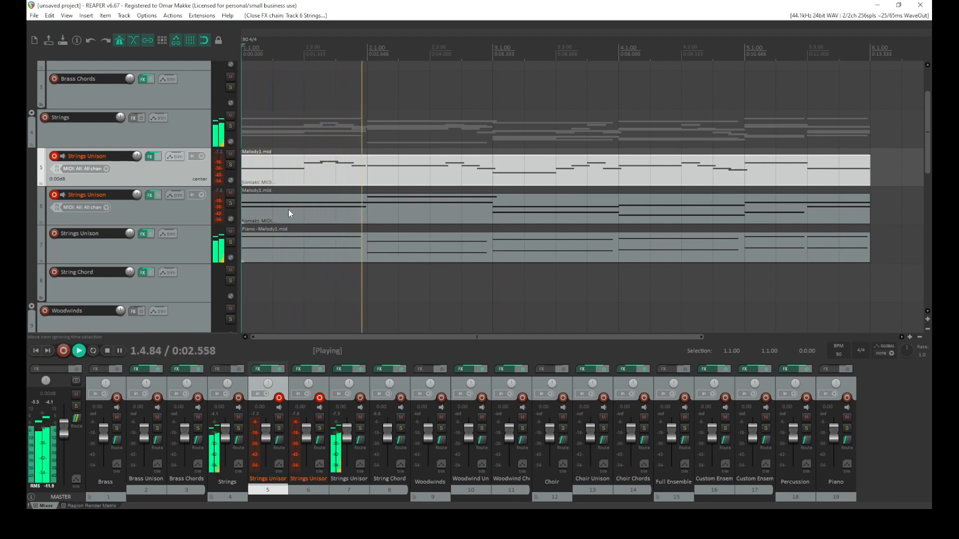
scroll(286, 207, "down", 1)
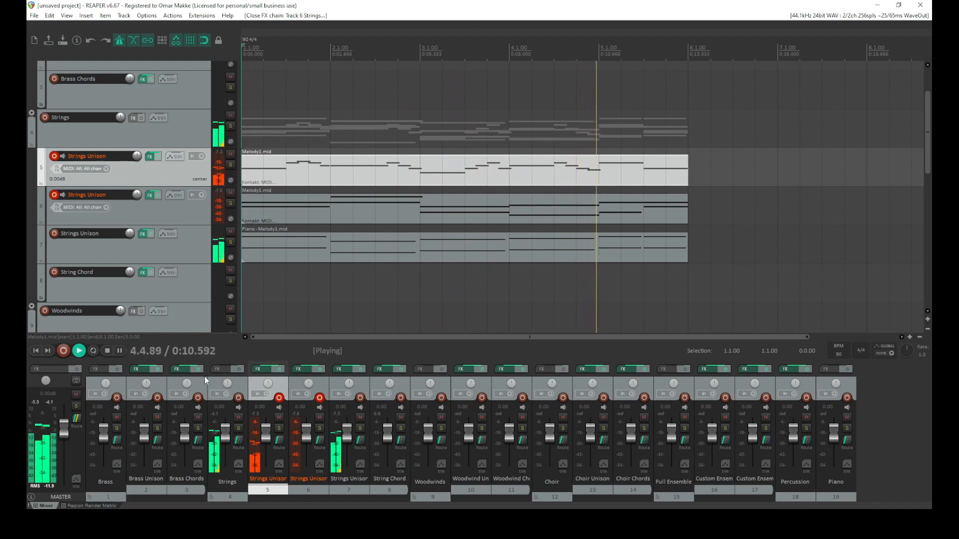
left_click(106, 351)
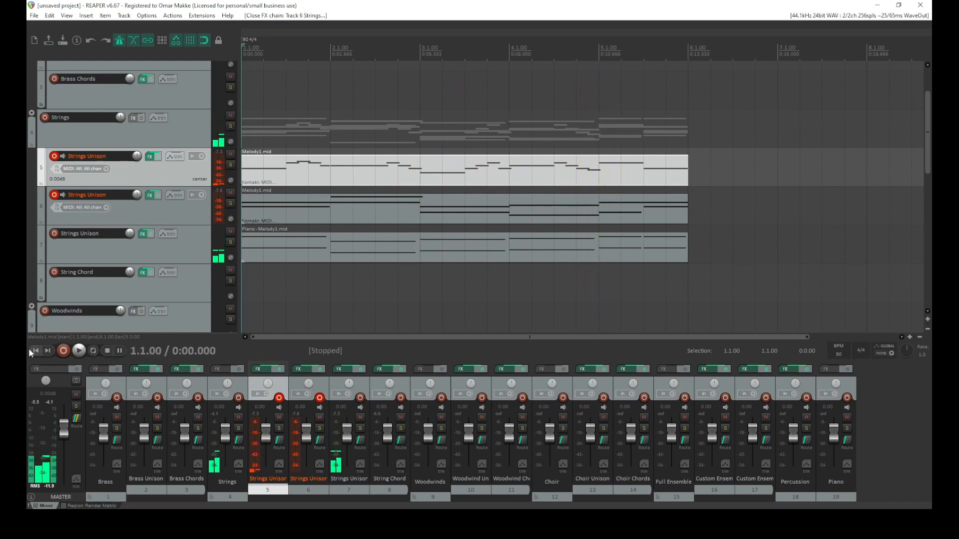
left_click(79, 351)
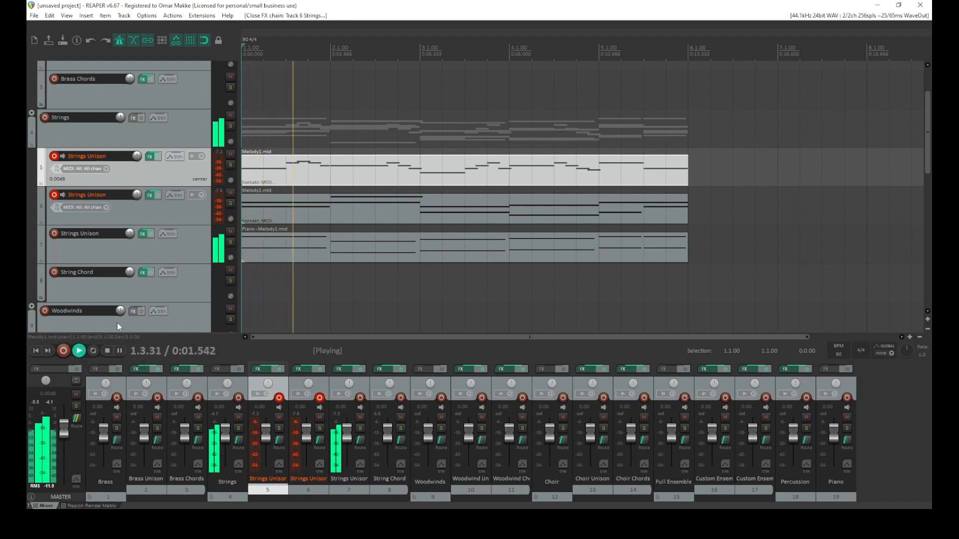
left_click(38, 351)
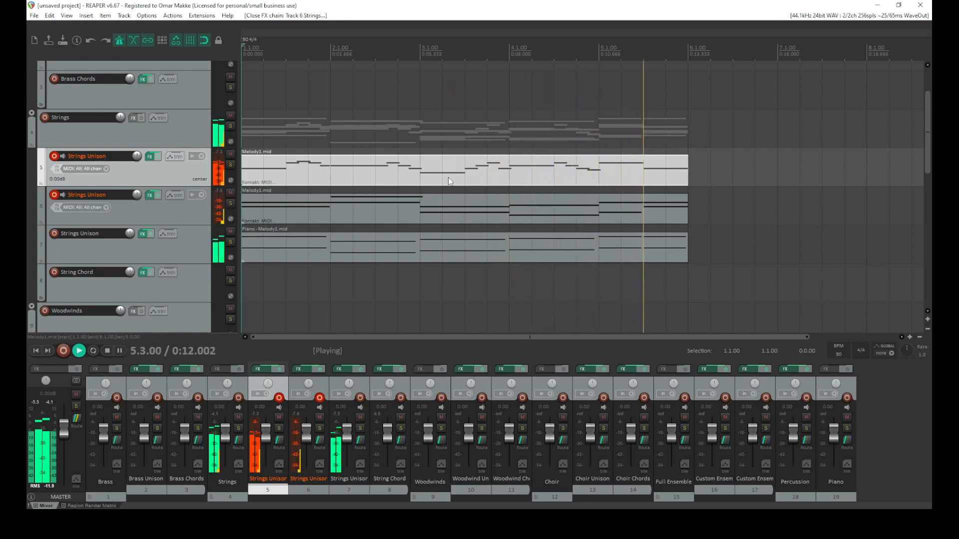
left_click(424, 134)
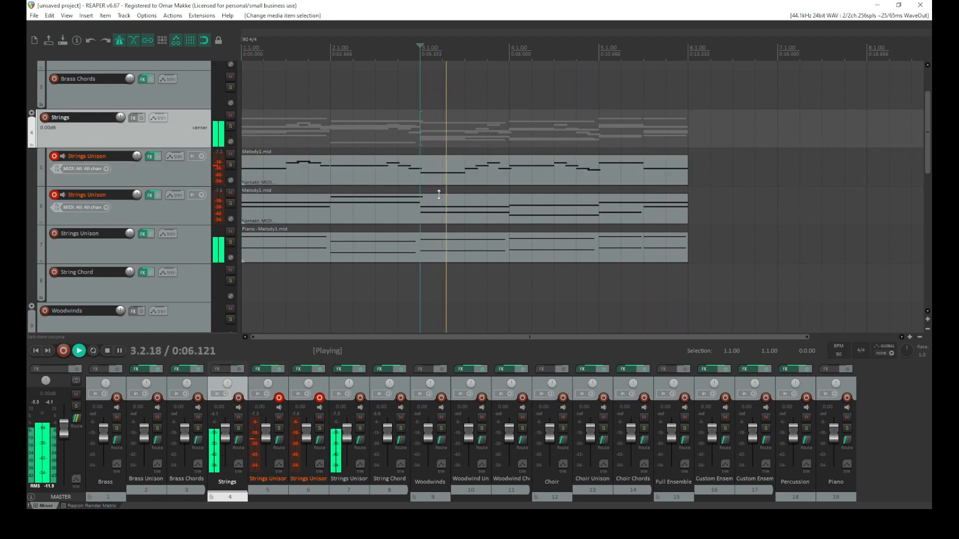
key("space")
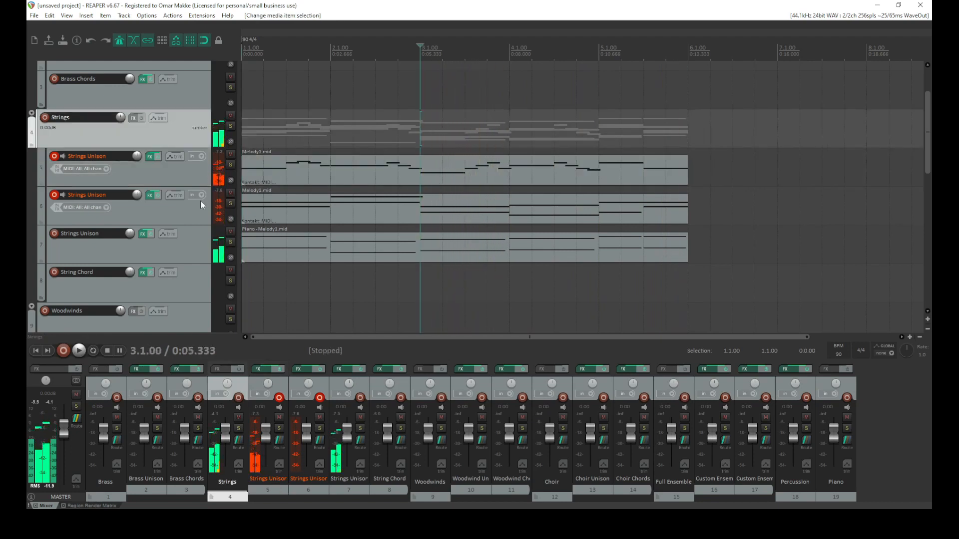
Transpose all notes in the first Strings Unison take up one octave
double_click(420, 175)
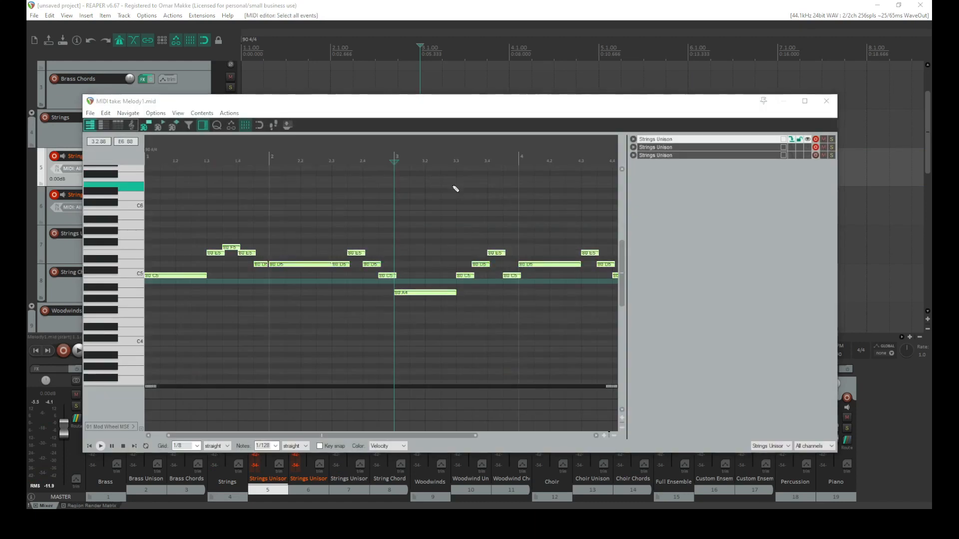
key("ctrl+Up")
left_click(832, 103)
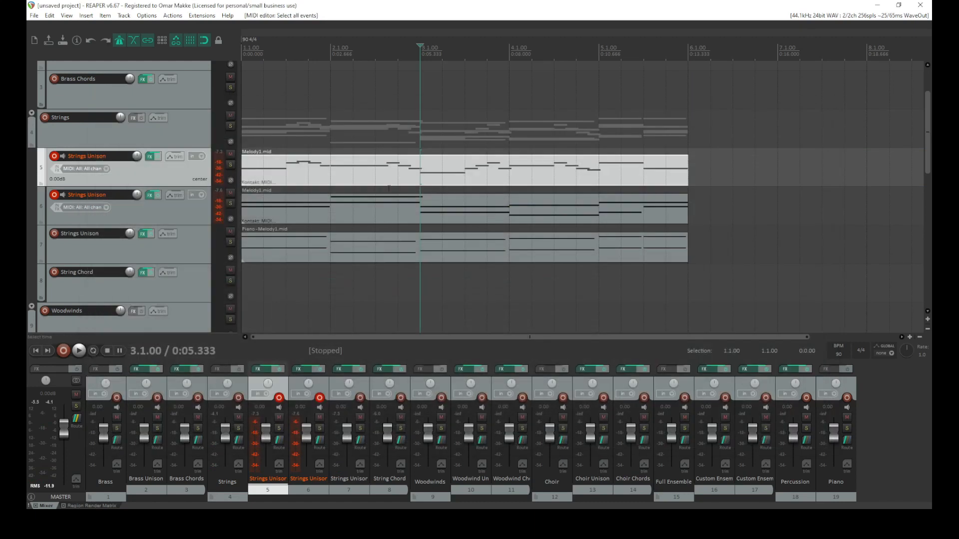
Transpose all notes in the second Strings Unison take up one octave
key("space")
left_click(35, 350)
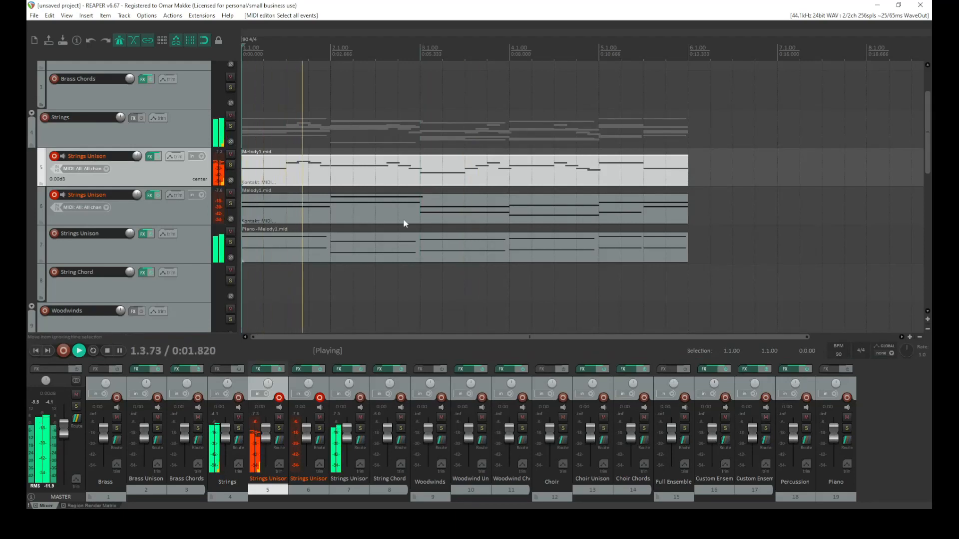
left_click(433, 216)
double_click(433, 216)
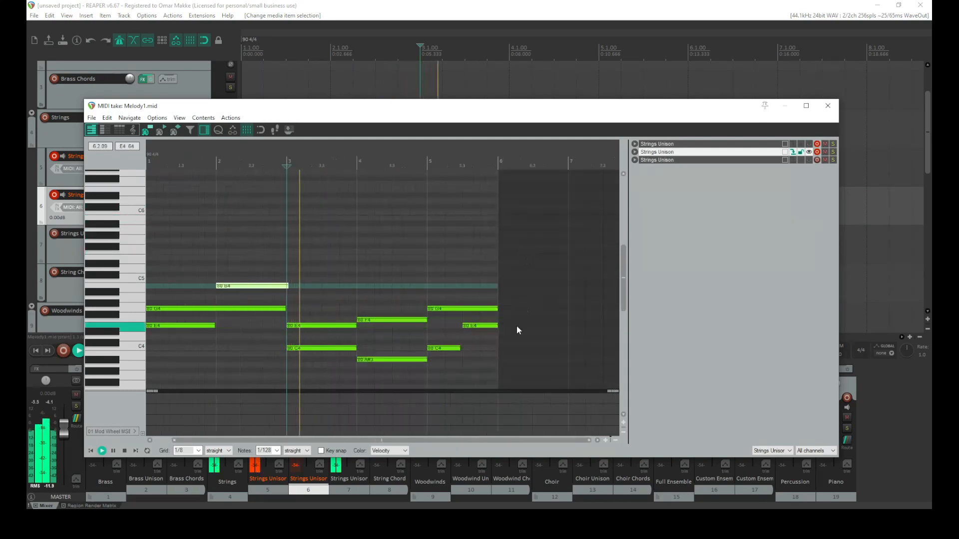
left_click_drag(553, 244, 164, 382)
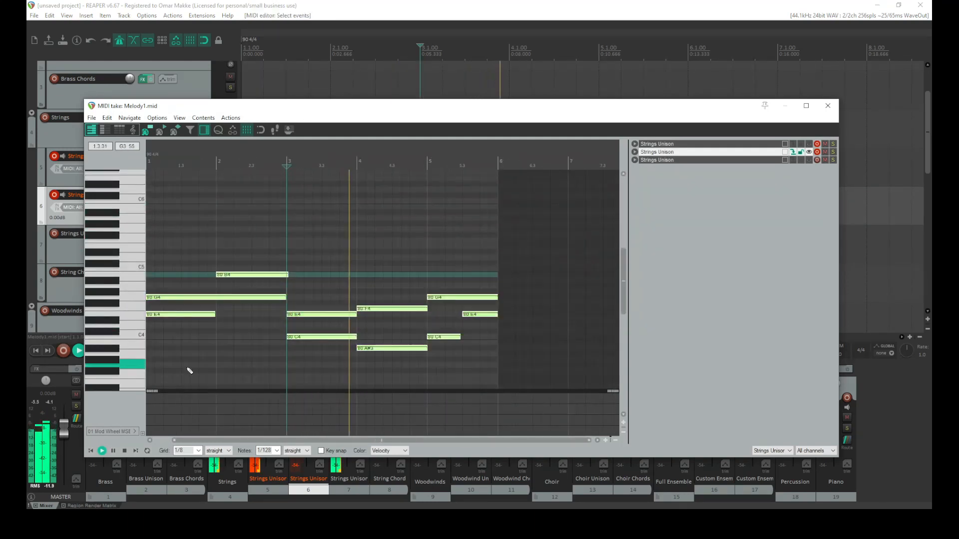
key("ctrl+Up")
left_click(91, 451)
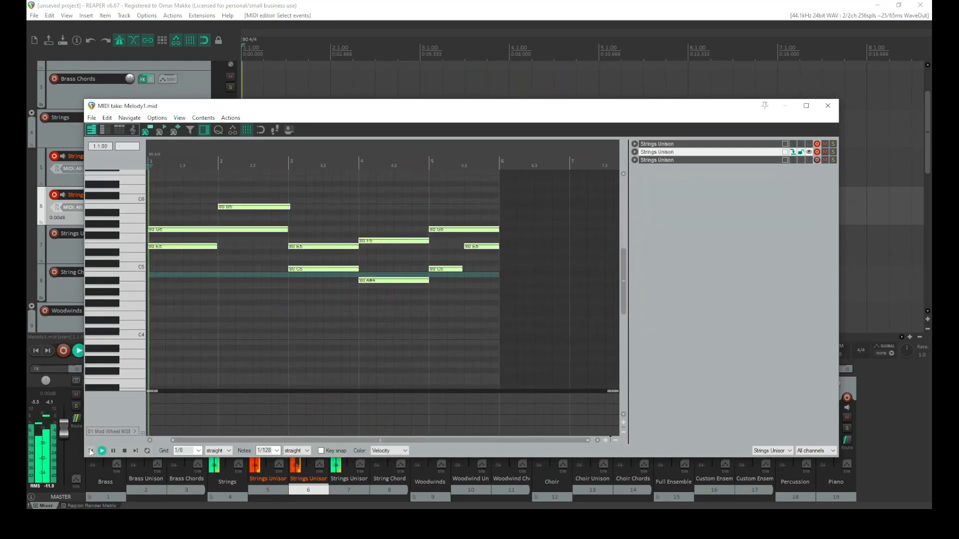
left_click(828, 105)
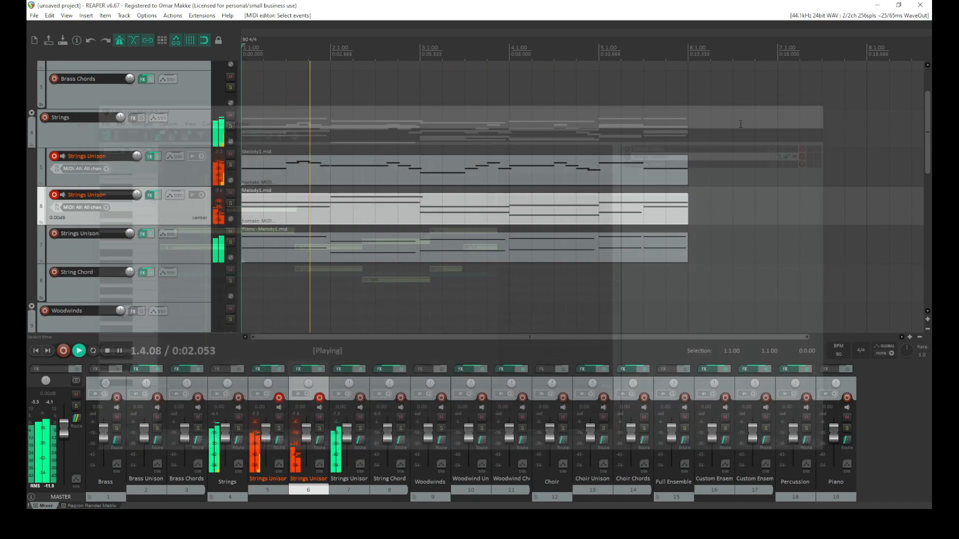
Solo the second Strings Unison track and pan its Vln/Vla section slightly right in Kontakt while auditioning it
left_click(231, 205)
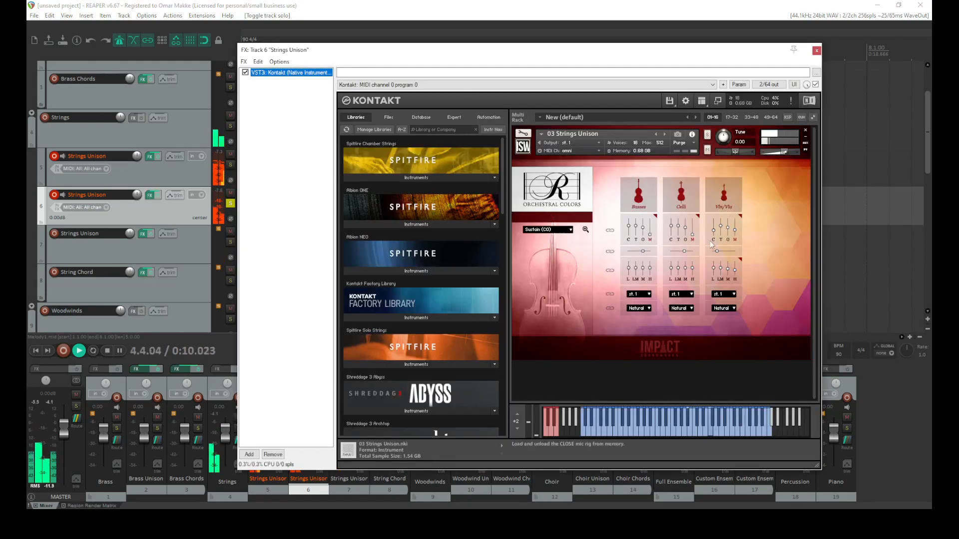
left_click_drag(717, 252, 724, 250)
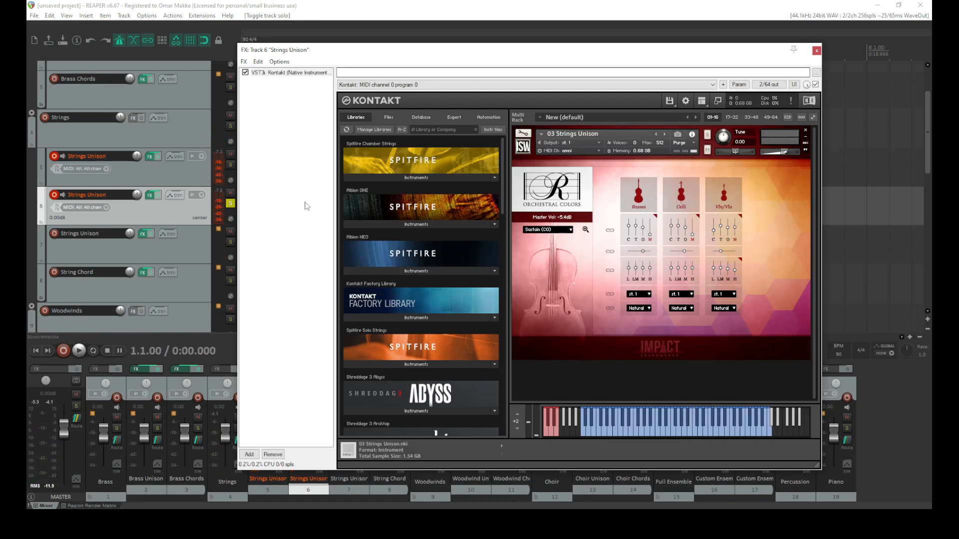
key("space")
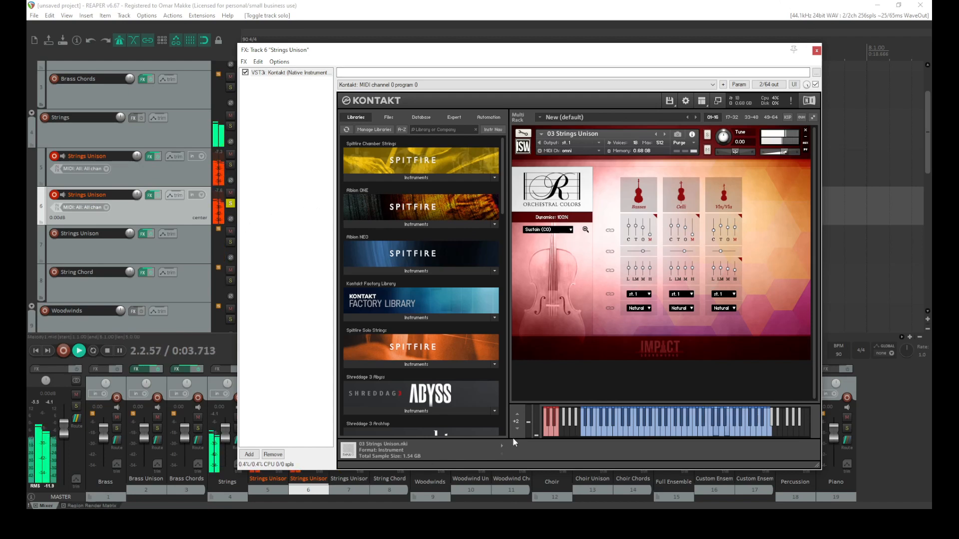
left_click_drag(538, 429, 551, 362)
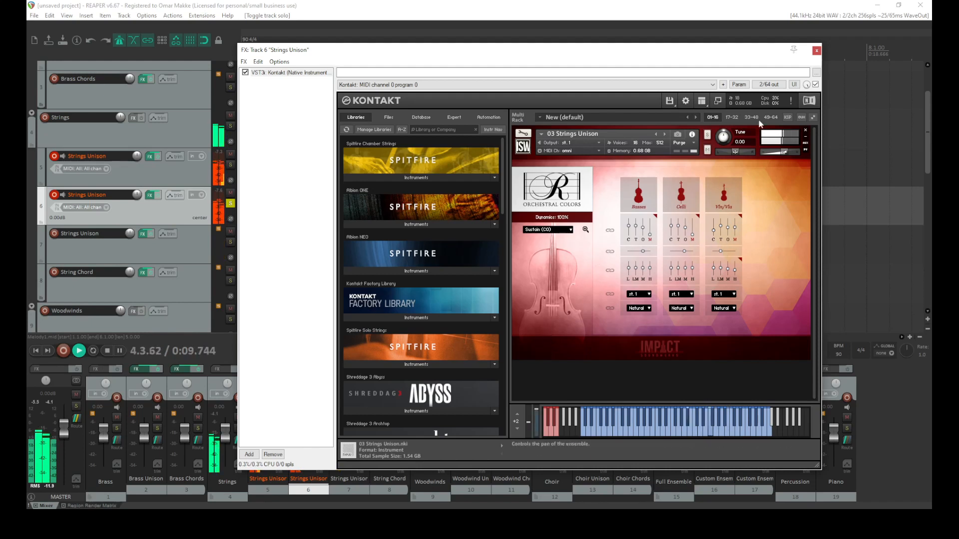
Close the Kontakt window, unsolo the second Strings Unison track and audition the arrangement
left_click(817, 51)
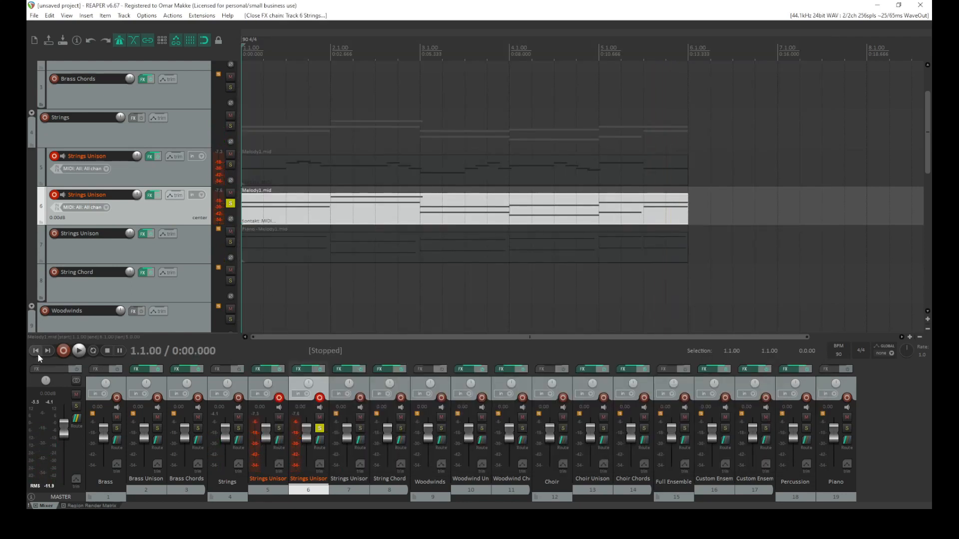
key("space")
key("space")
left_click(231, 203)
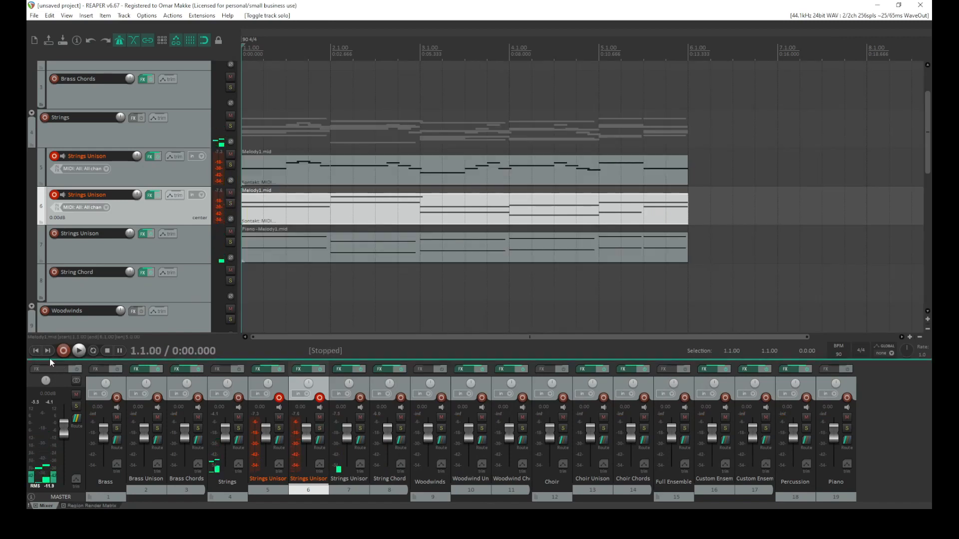
key("space")
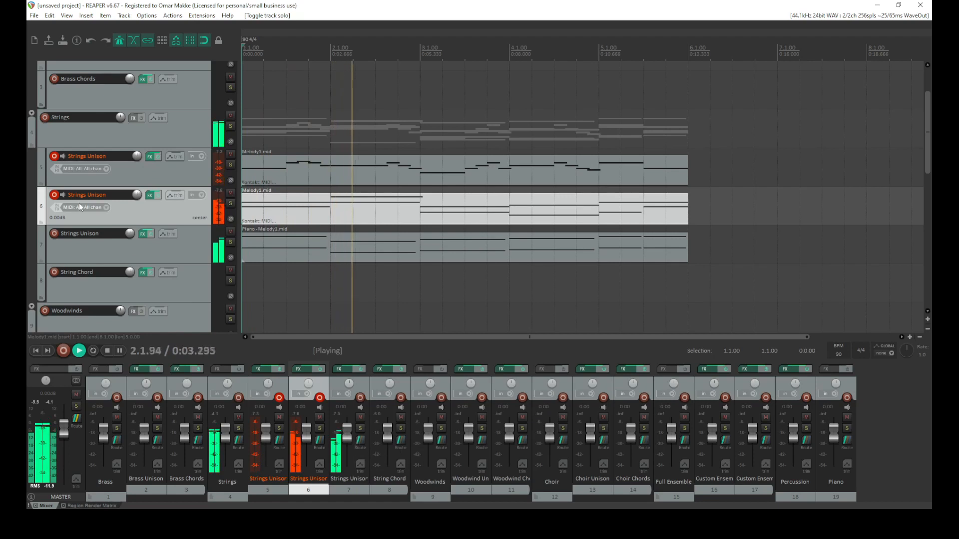
key("space")
Rename the third Strings Unison track to Bass
double_click(95, 234)
type("Bass")
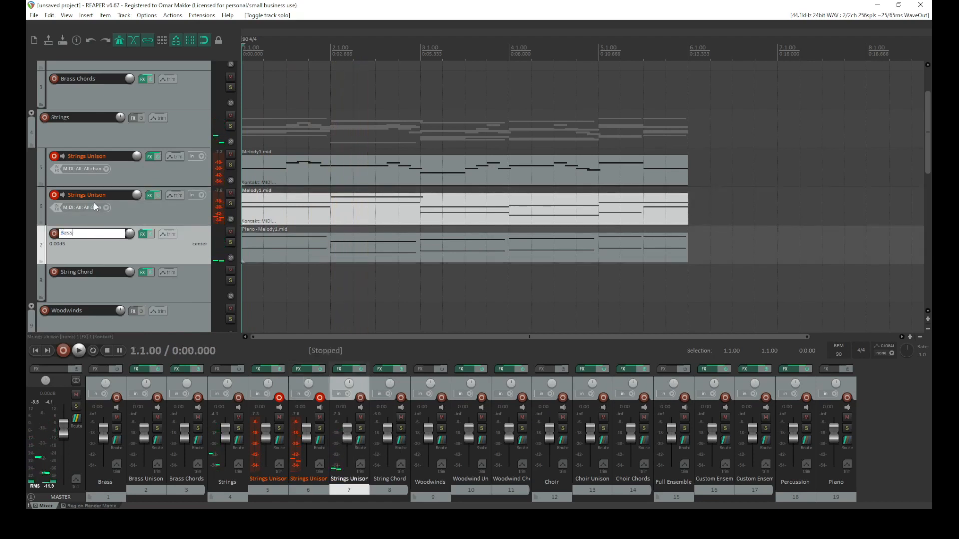
Rename the second Strings Unison track to Sec2 and the first one to Sec1
double_click(100, 199)
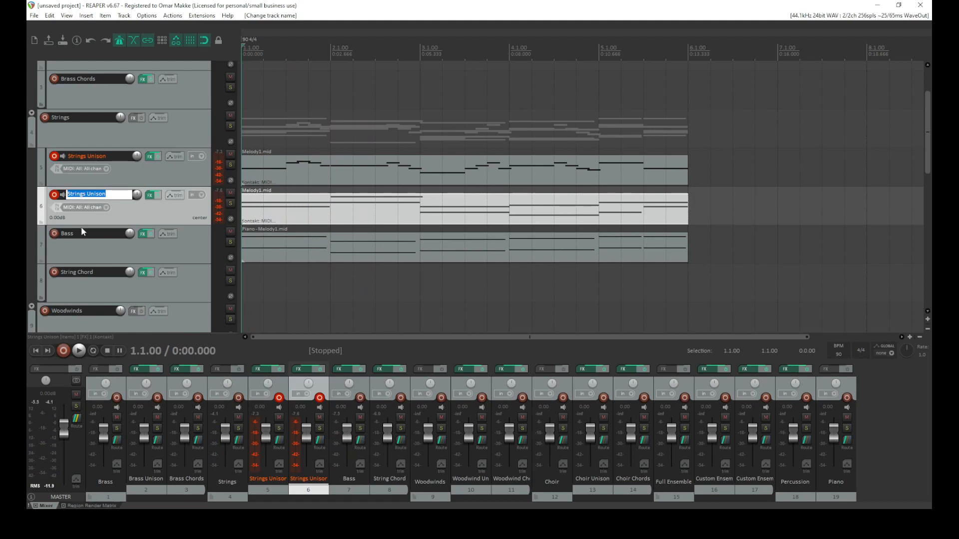
type("Sec1")
key("Return")
double_click(107, 194)
key("shift+Tab")
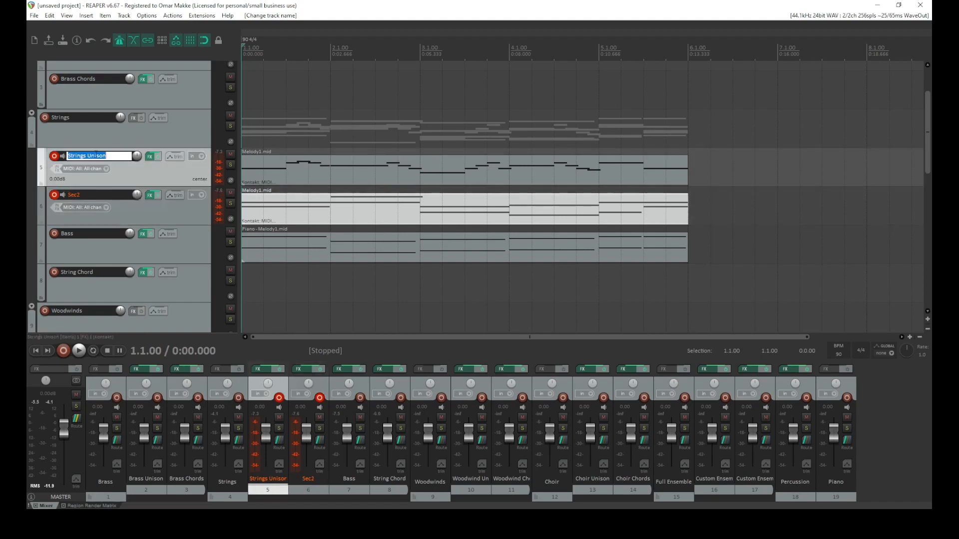
key("Return")
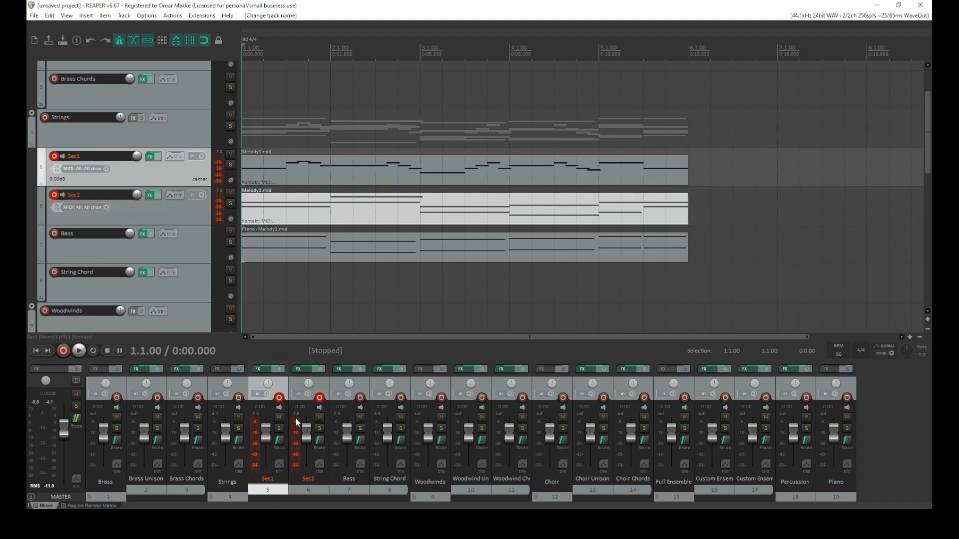
Lower the Sec1 track volume to about -3.7 dB while auditioning playback
left_click_drag(272, 432, 272, 451)
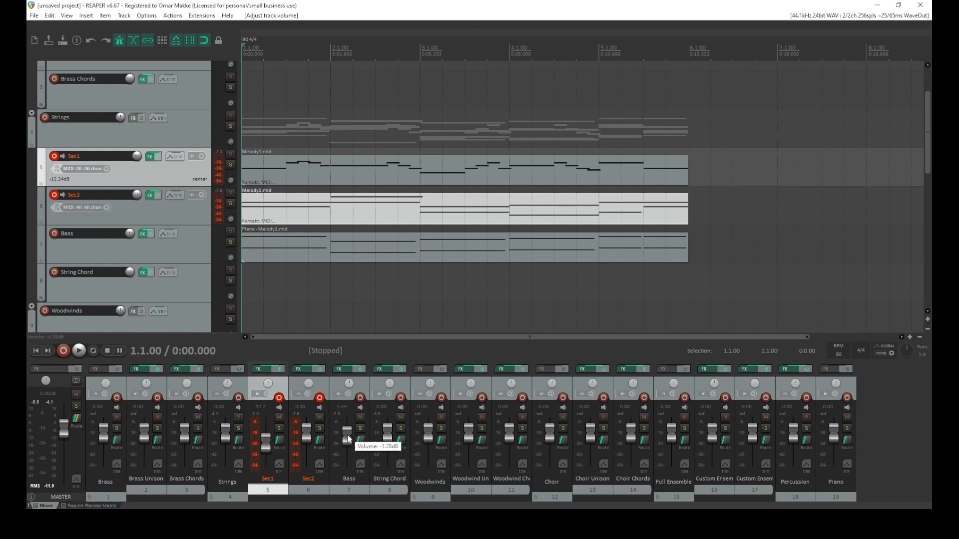
key("space")
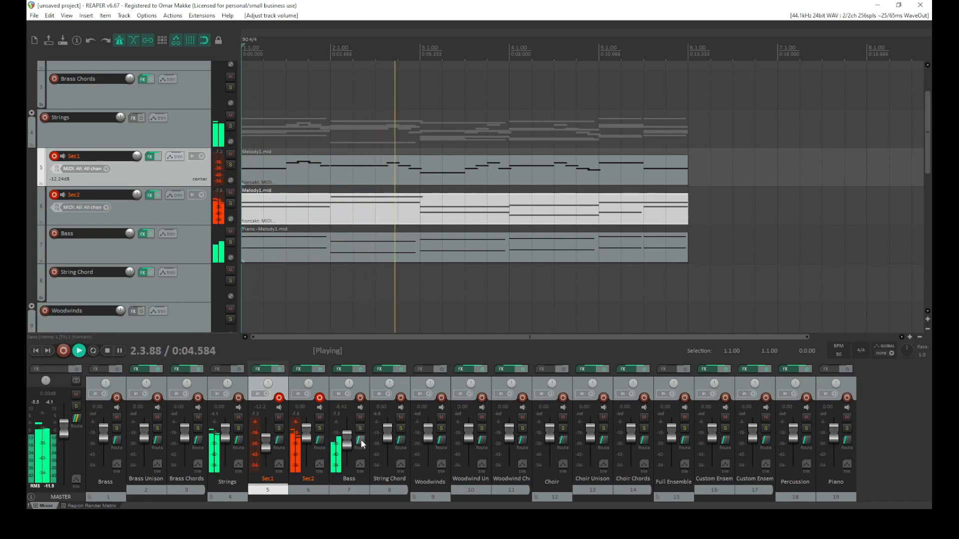
mouse_move(266, 445)
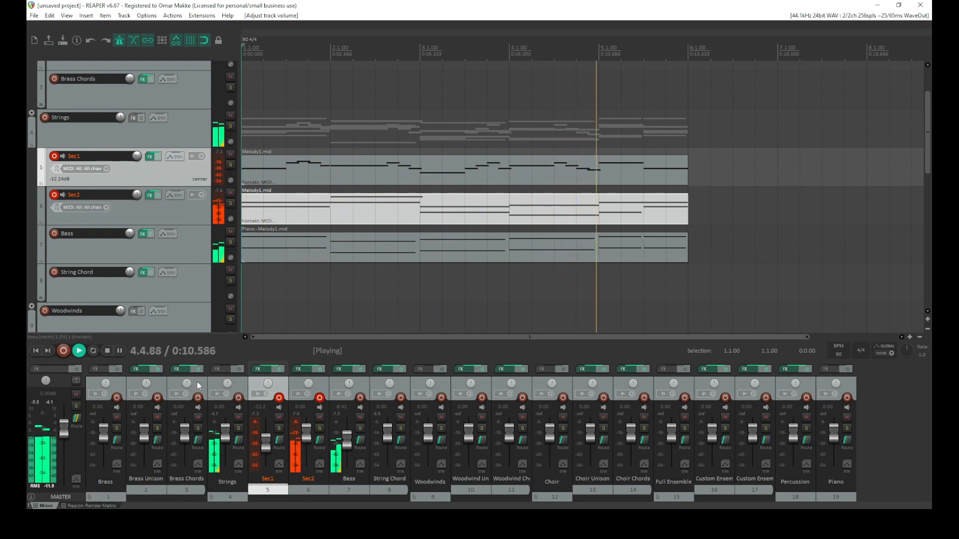
left_click(106, 351)
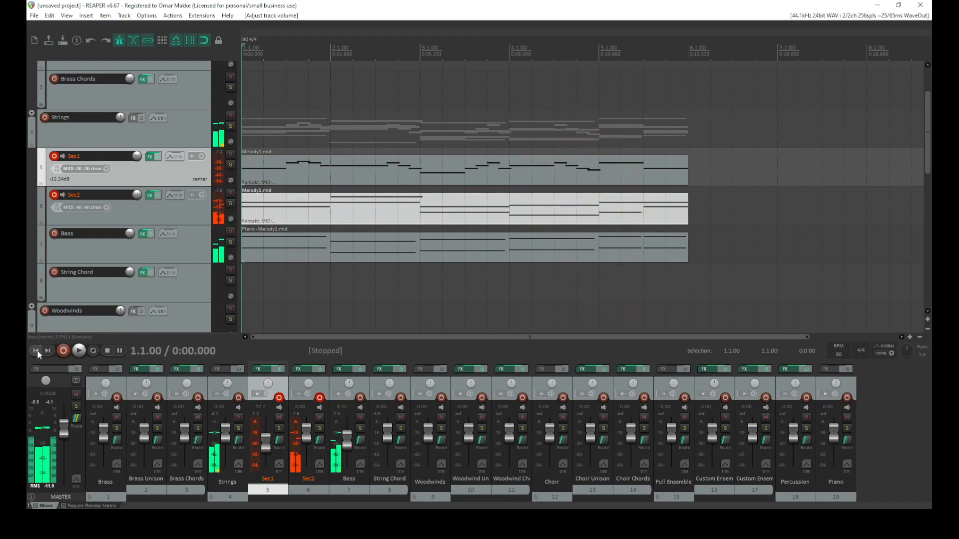
left_click_drag(264, 446, 263, 443)
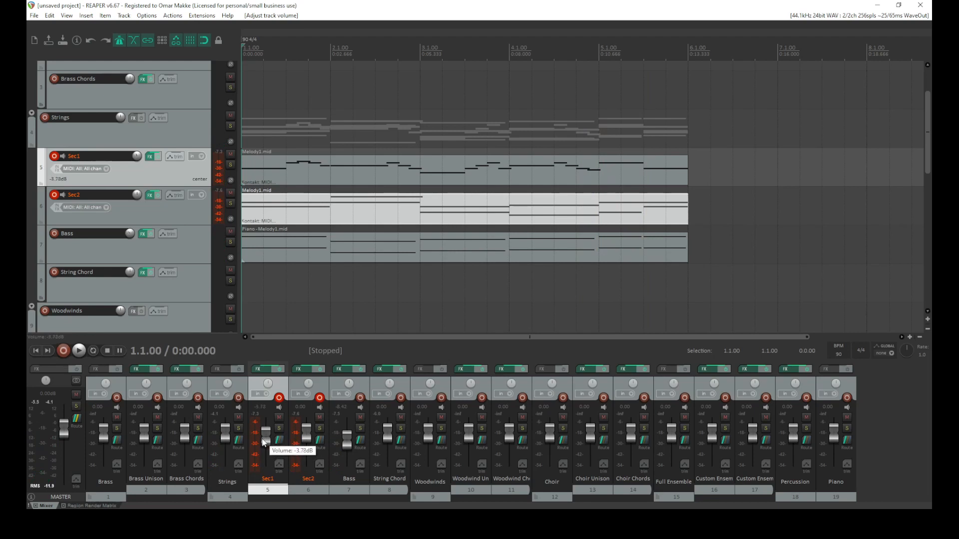
Lower the Bass track volume to about -4.4 dB during playback
left_click(83, 354)
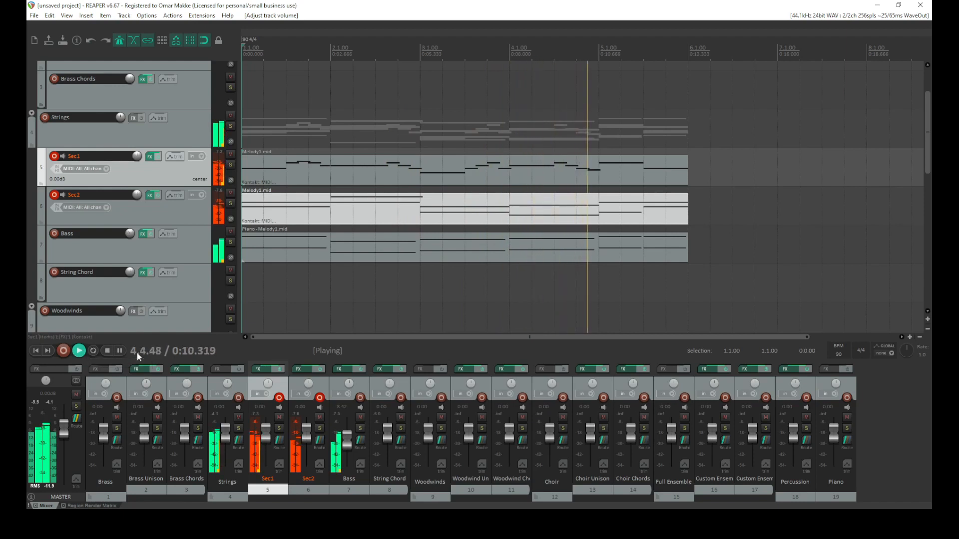
left_click_drag(351, 446, 351, 439)
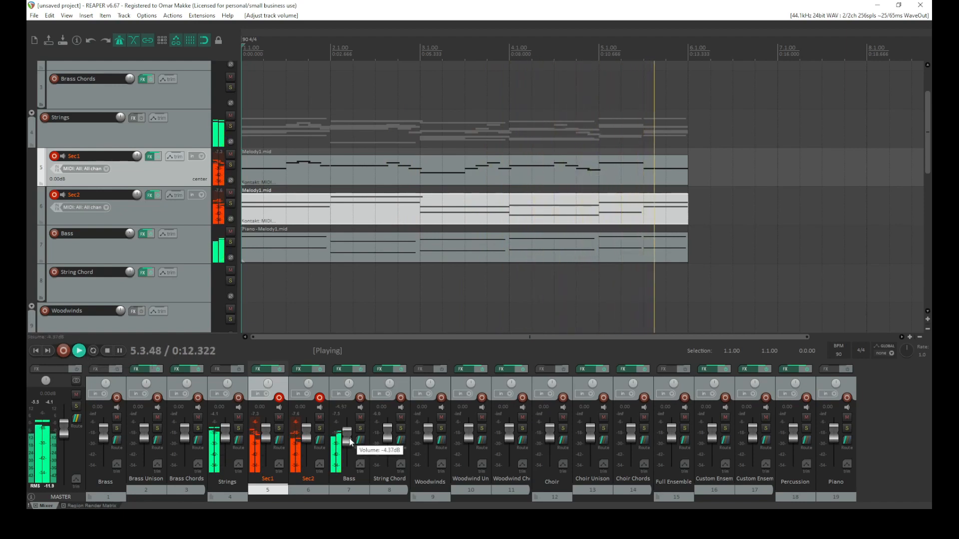
key("space")
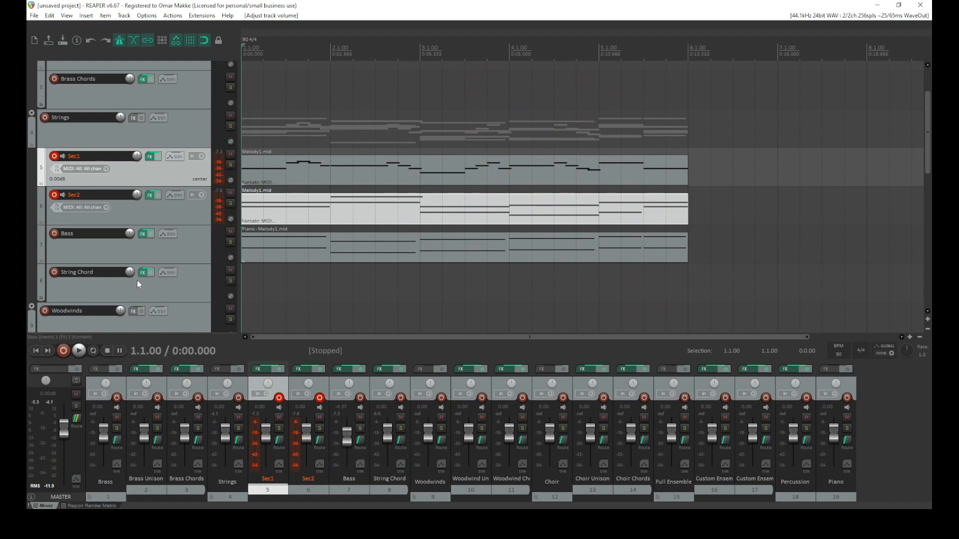
Disarm Sec2 recording and set the Sec1 track to record in MIDI overdub mode
left_click(54, 196)
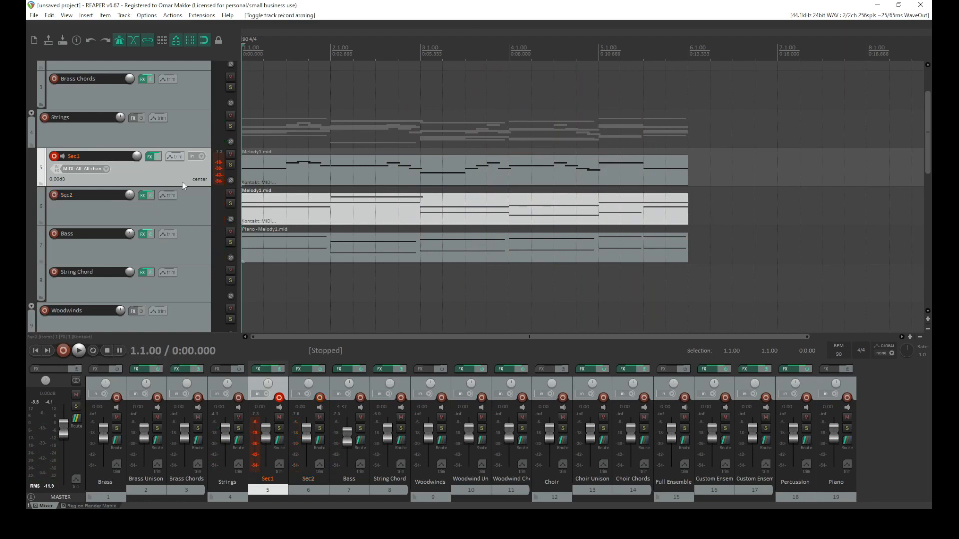
left_click(77, 351)
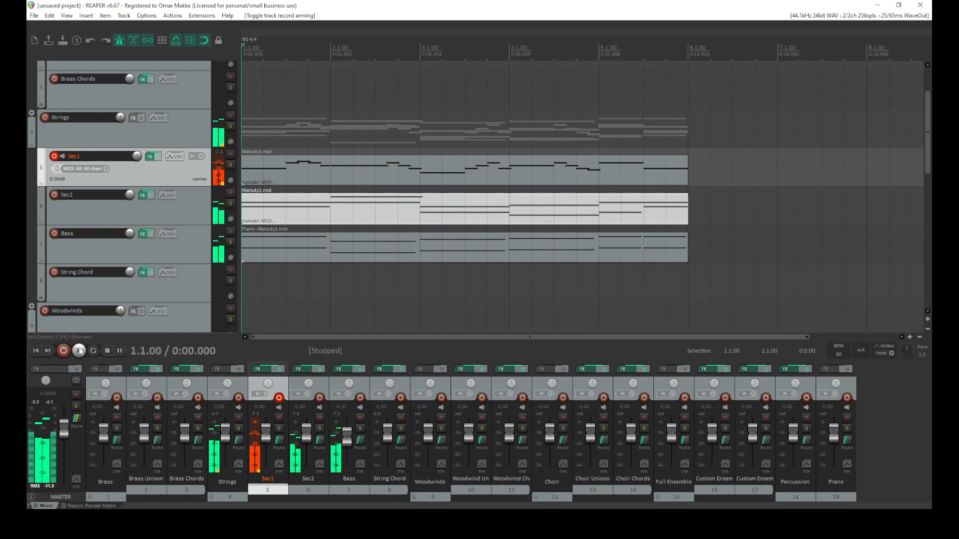
right_click(54, 157)
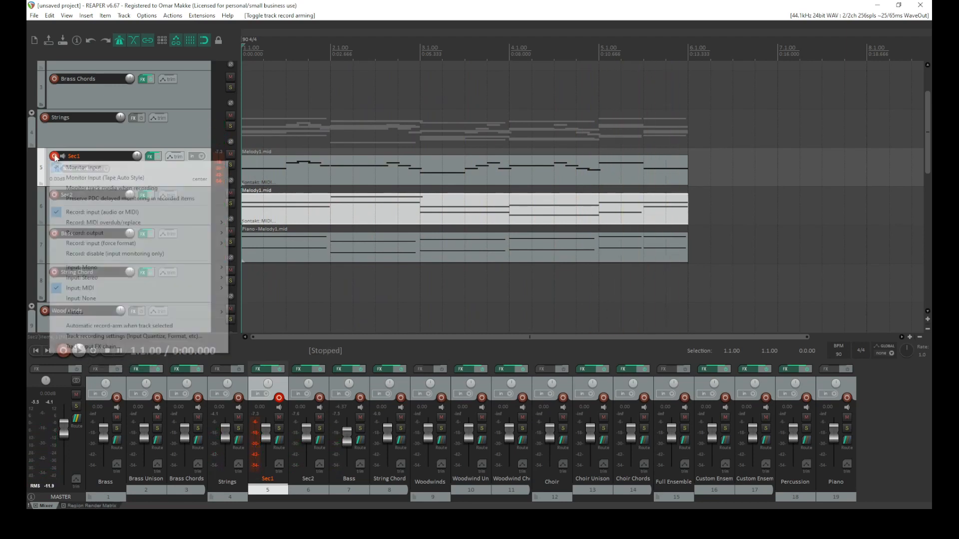
mouse_move(109, 227)
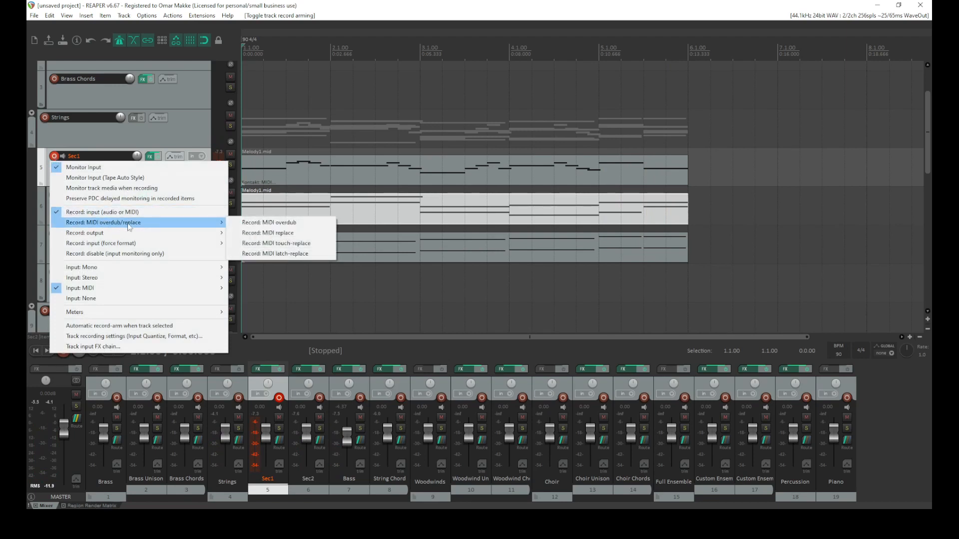
left_click(249, 224)
Set the Sec1 recording input to the Sparrow 5x100 MIDI device, channel 15
left_click(224, 175)
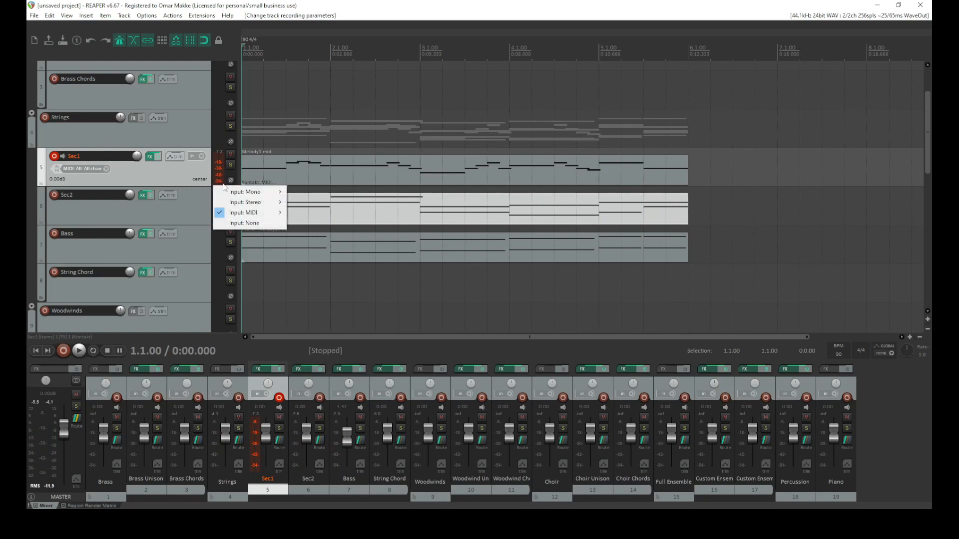
mouse_move(260, 213)
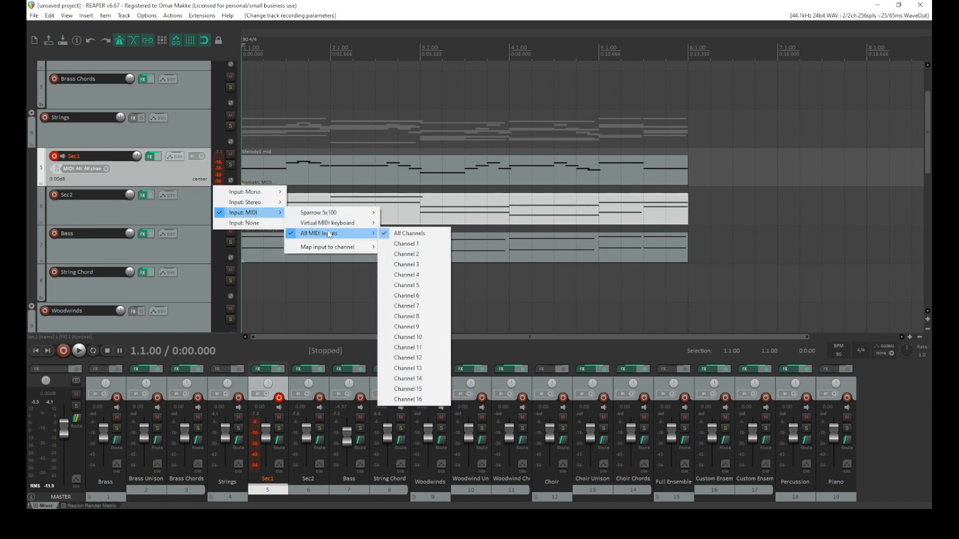
mouse_move(349, 216)
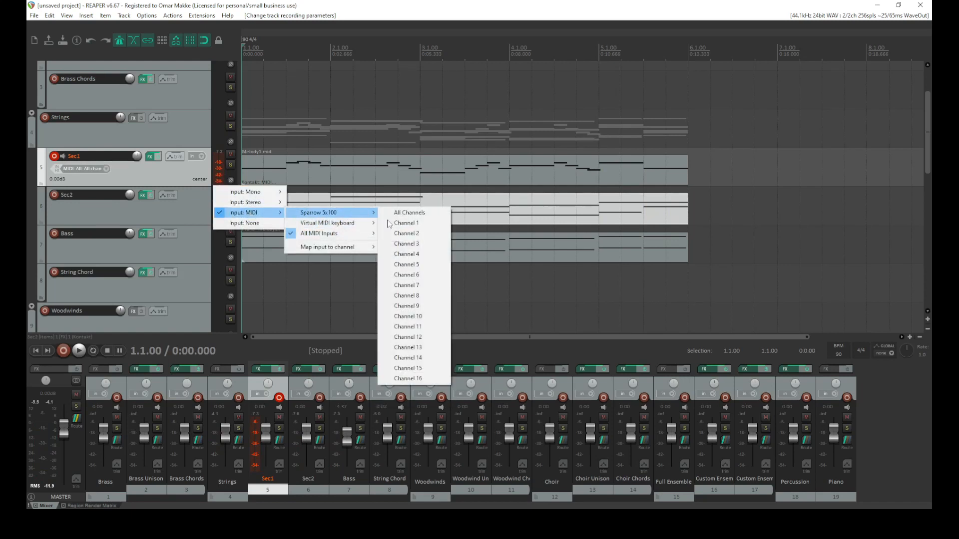
left_click(430, 370)
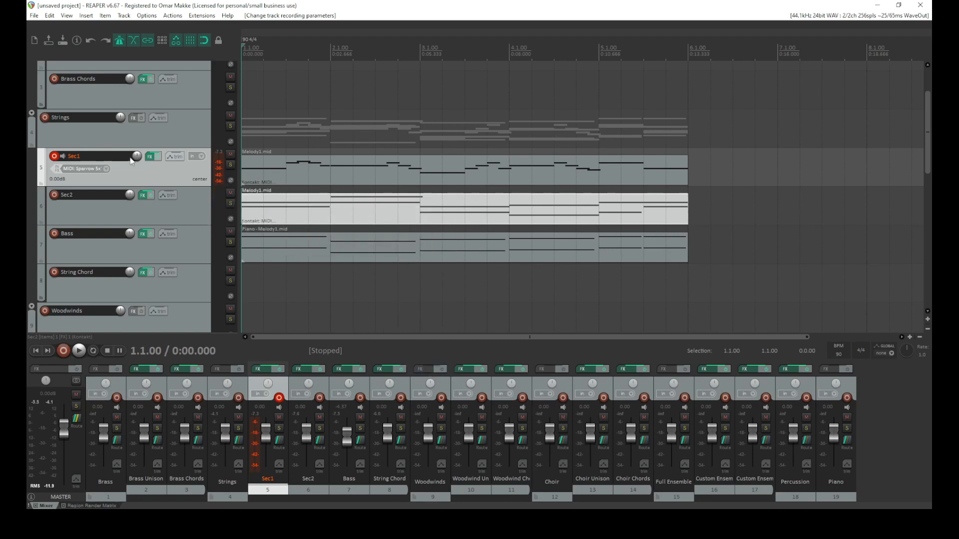
Check Sec1's Kontakt instrument, then record a MIDI take on Sec1 from the project start
left_click(152, 156)
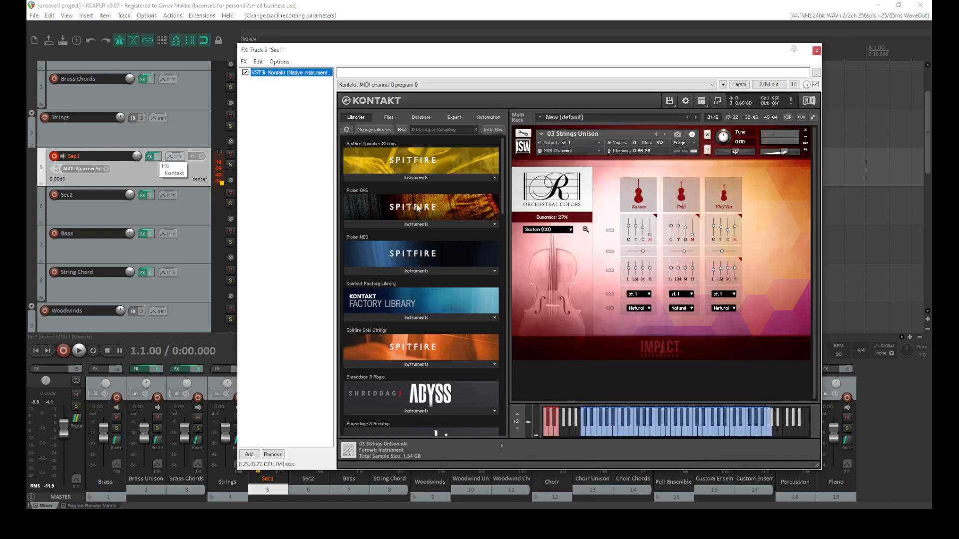
left_click(816, 51)
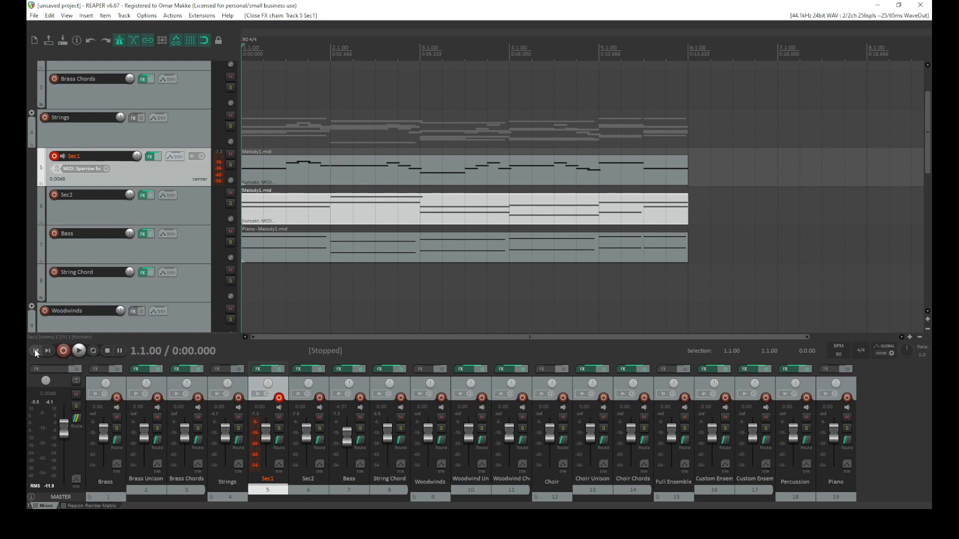
left_click(63, 351)
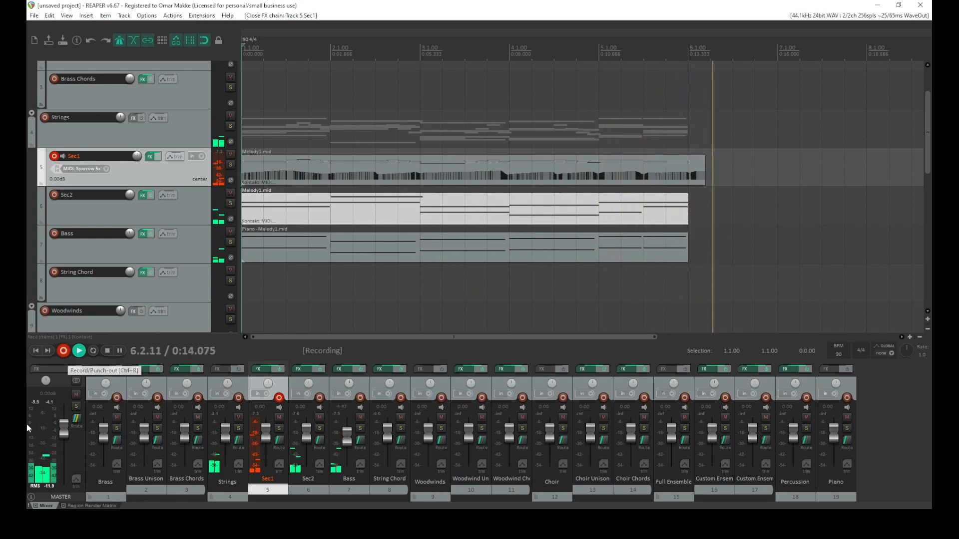
left_click(107, 351)
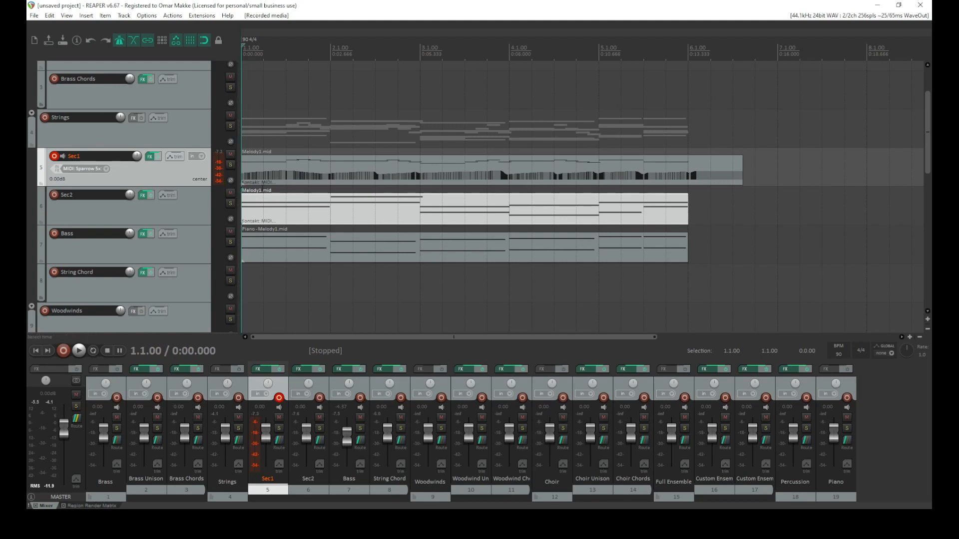
Move record arming from Sec1 to Sec2 and raise Sec2's volume slightly while auditioning
left_click(55, 157)
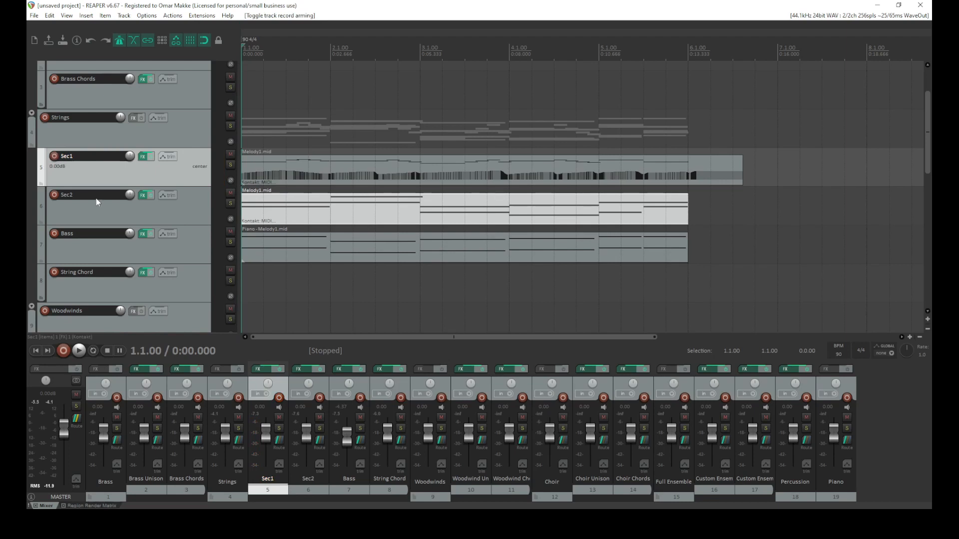
left_click(54, 195)
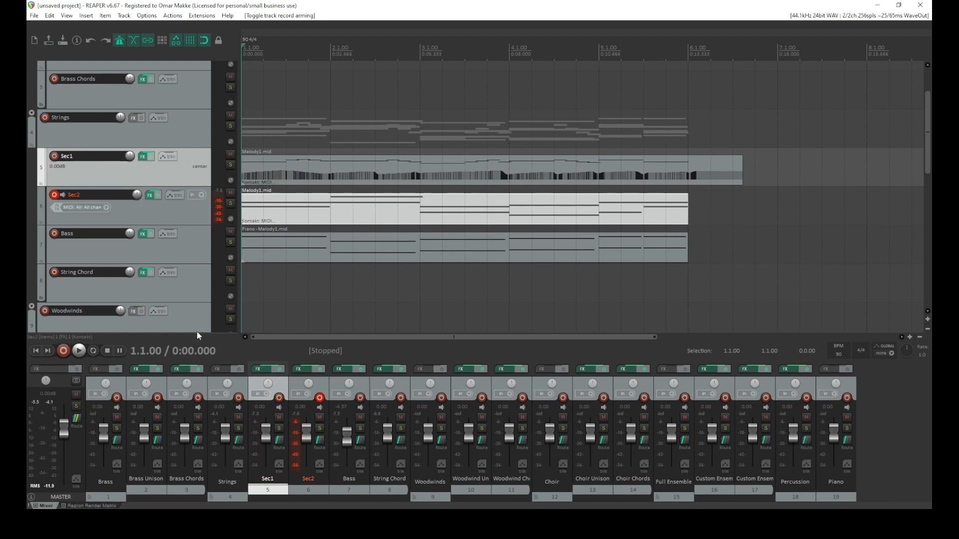
left_click(79, 351)
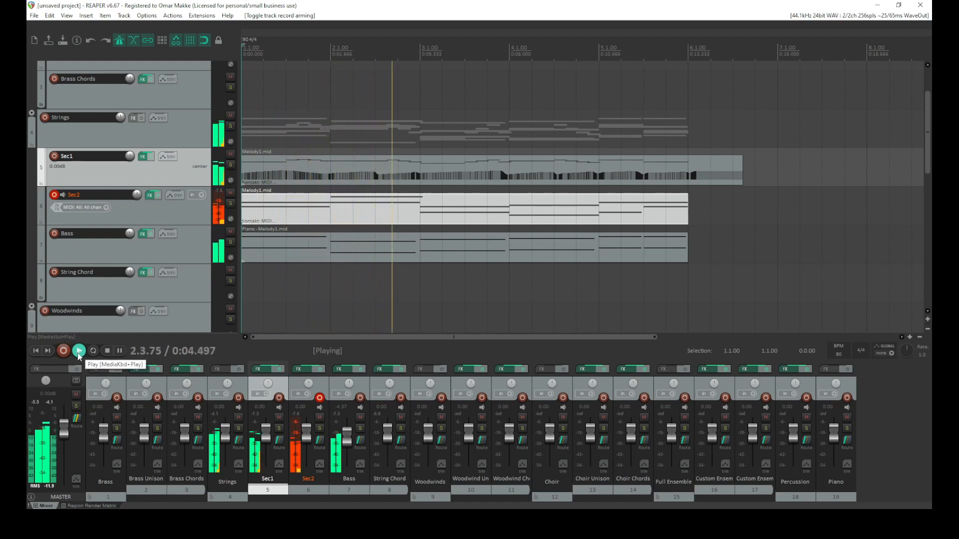
left_click_drag(310, 433, 306, 423)
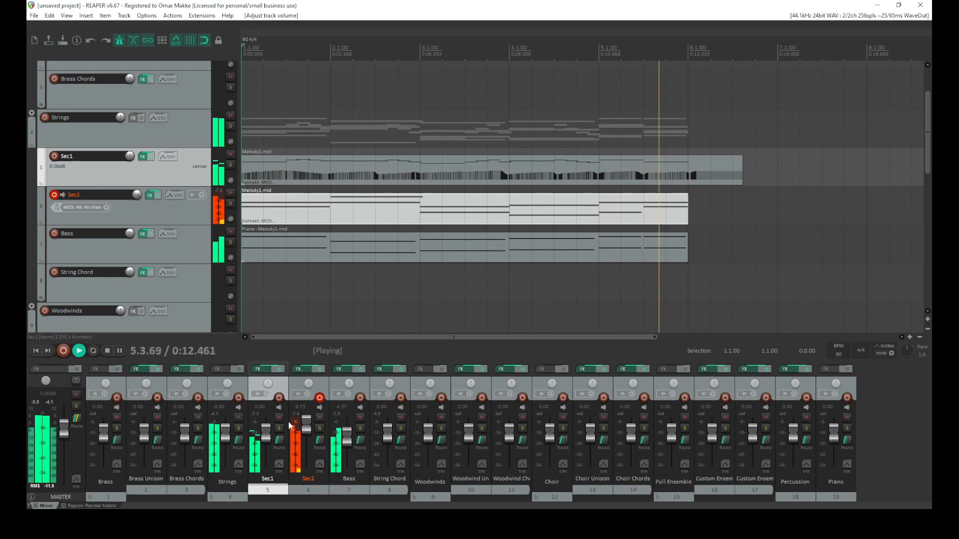
left_click(107, 351)
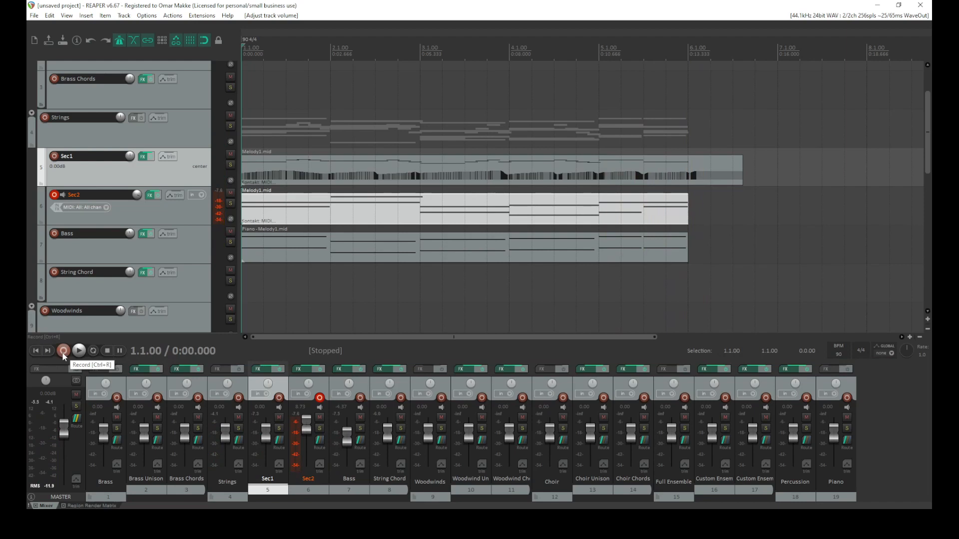
Set the Sec2 track to record in MIDI overdub mode
right_click(55, 197)
mouse_move(114, 261)
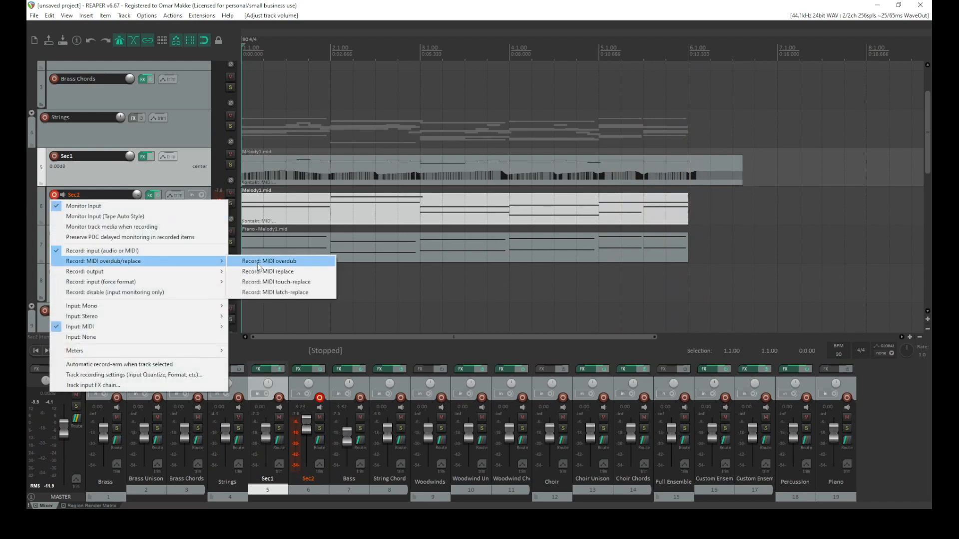
left_click(258, 266)
Set the Sec2 recording input to the Sparrow 5x100 MIDI device, channel 15
left_click(218, 220)
mouse_move(253, 242)
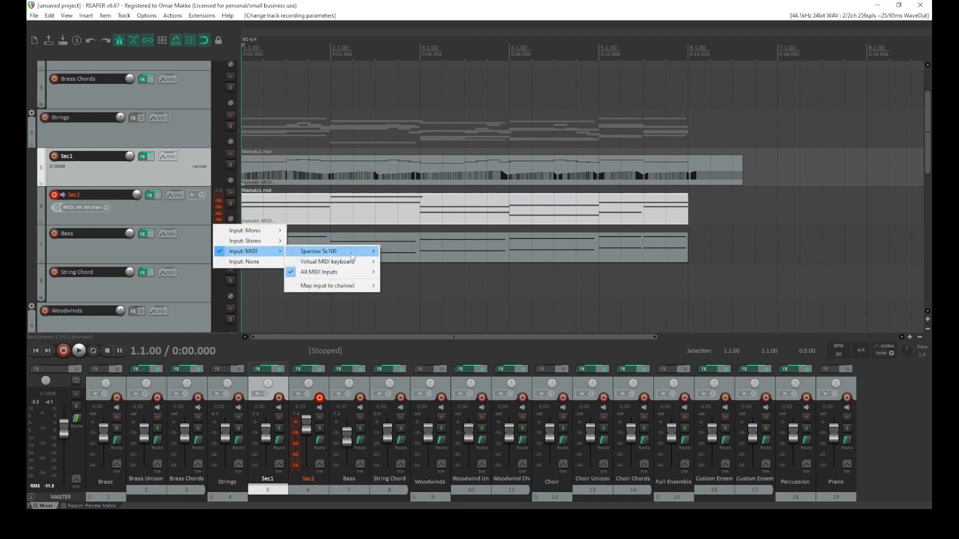
mouse_move(352, 256)
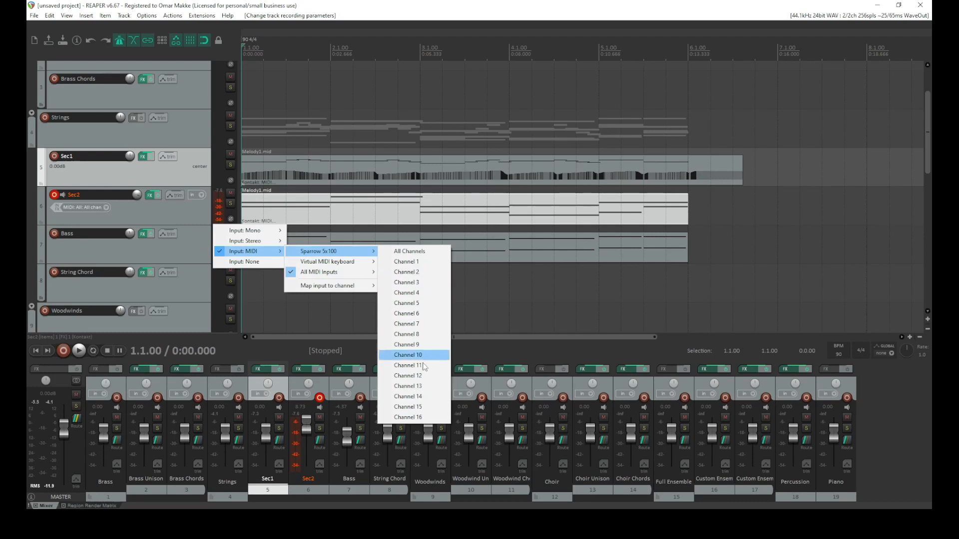
left_click(431, 407)
left_click(220, 208)
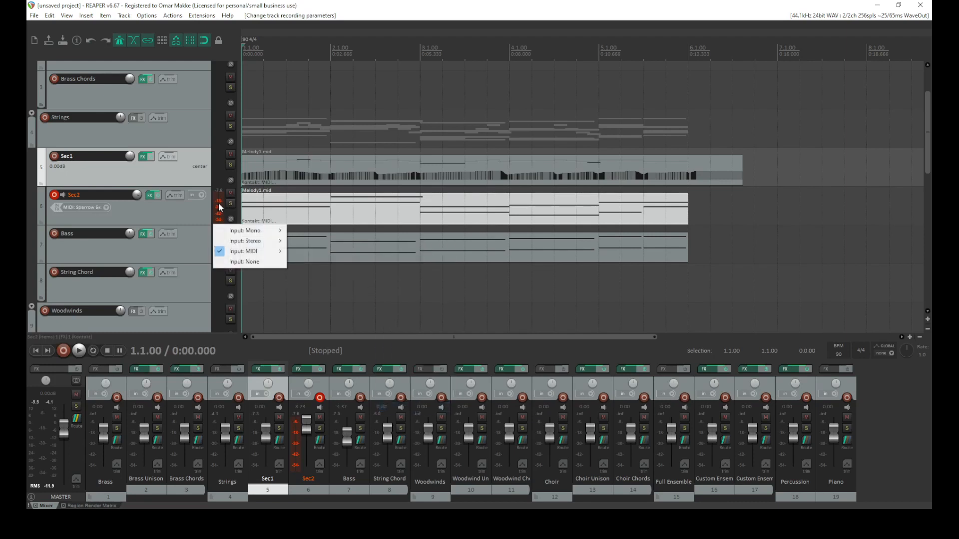
left_click(133, 214)
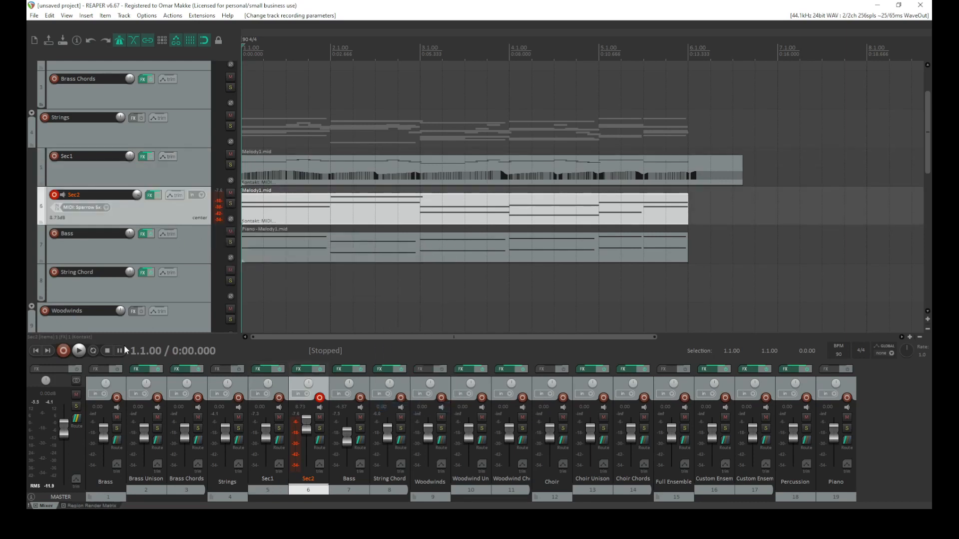
Record a MIDI take on Sec2 from the project start
left_click(62, 351)
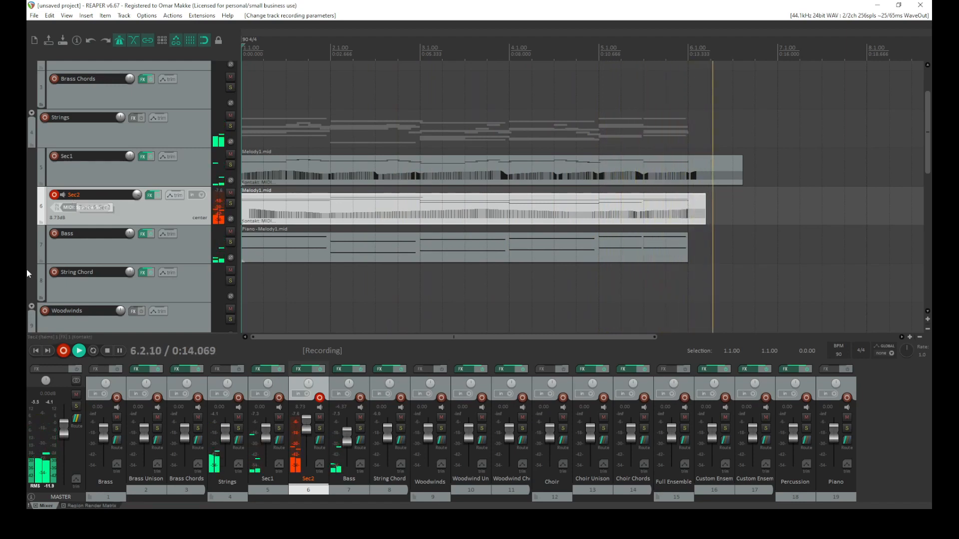
left_click(107, 351)
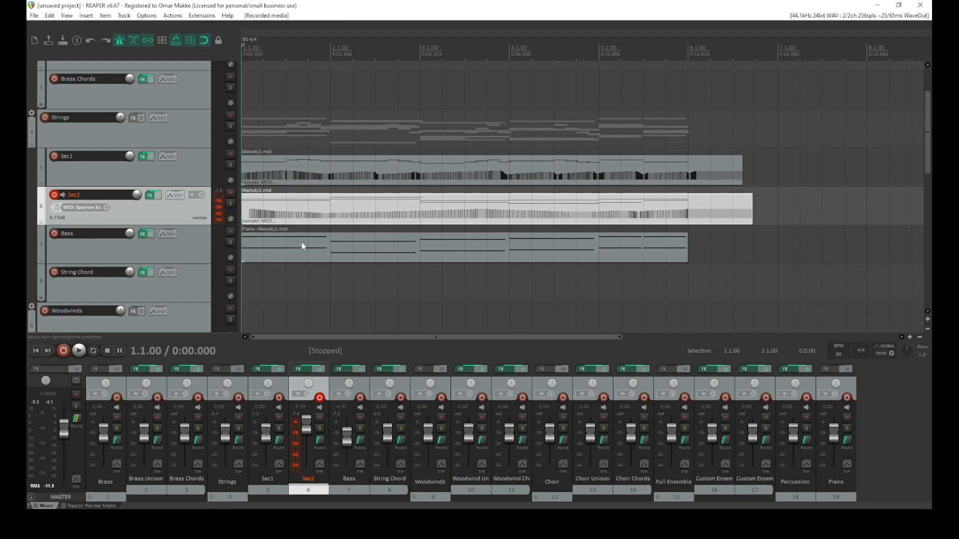
Open the Bass MIDI take and extend the G1 note to the start of bar 3
double_click(317, 246)
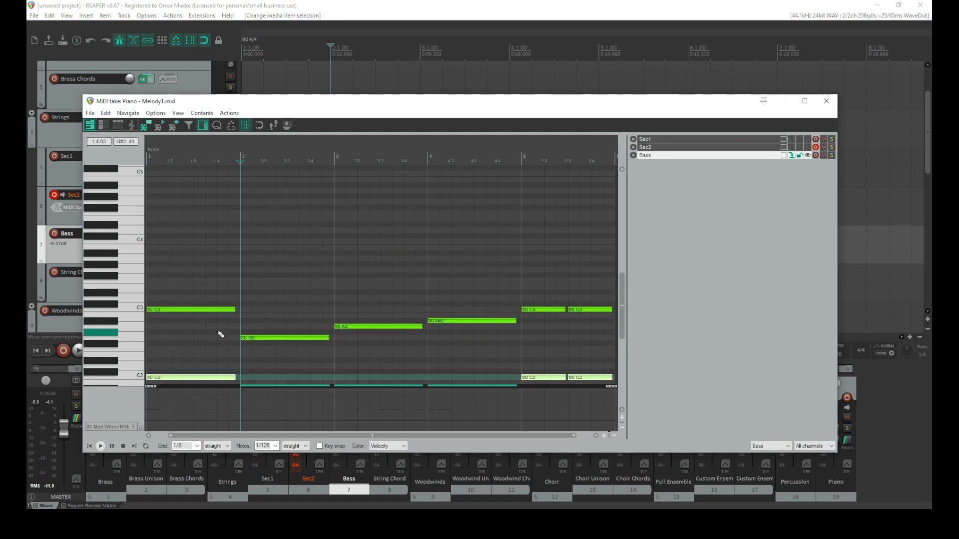
scroll(220, 335, "down", 2)
scroll(136, 313, "down", 2)
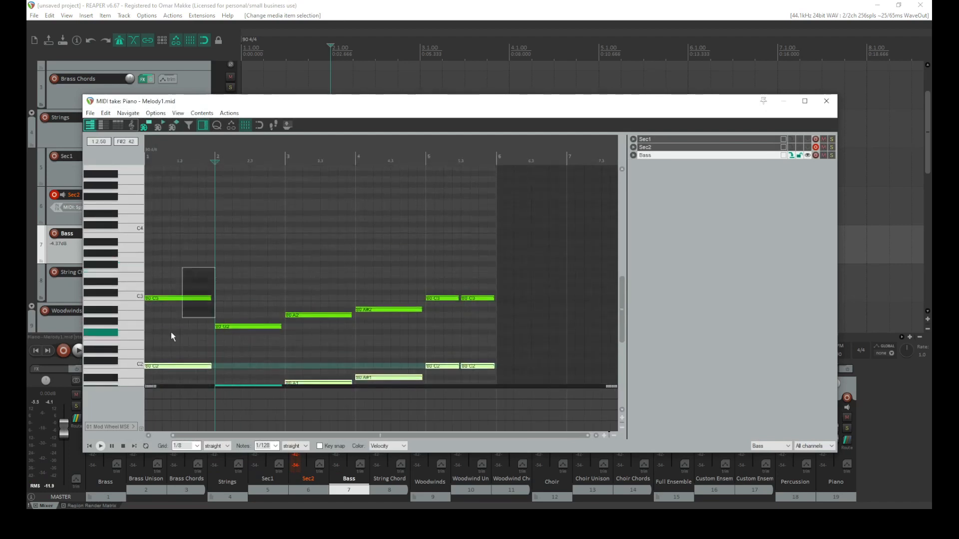
scroll(170, 336, "down", 5)
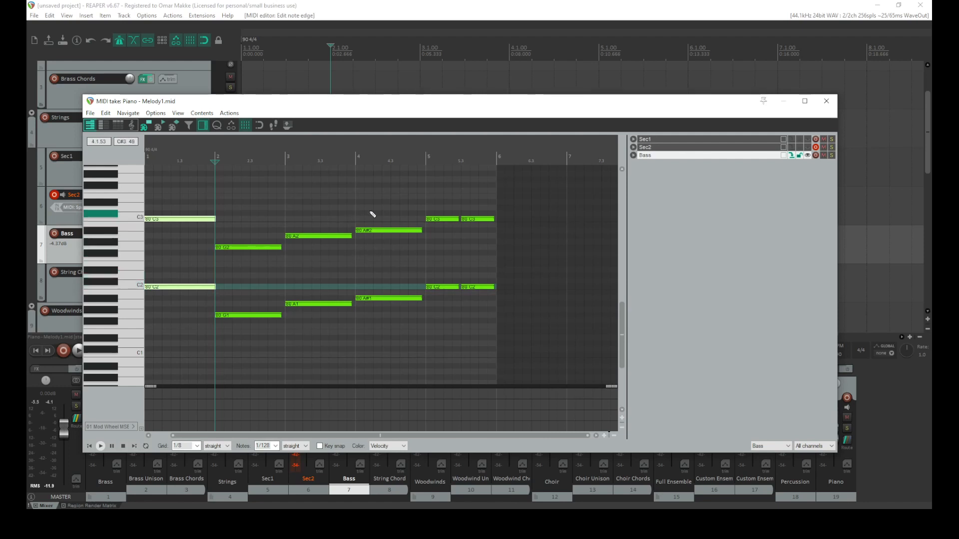
left_click_drag(400, 211, 251, 356)
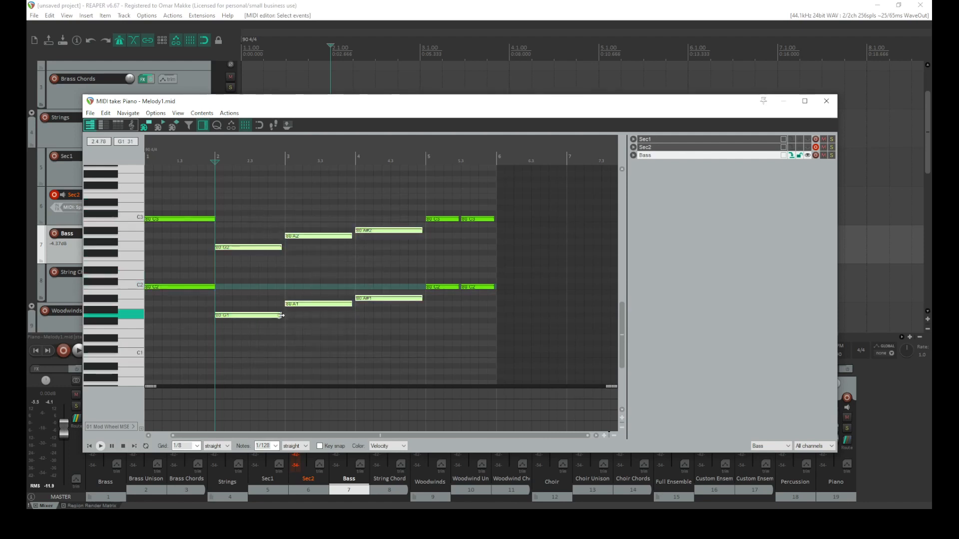
left_click_drag(279, 316, 281, 317)
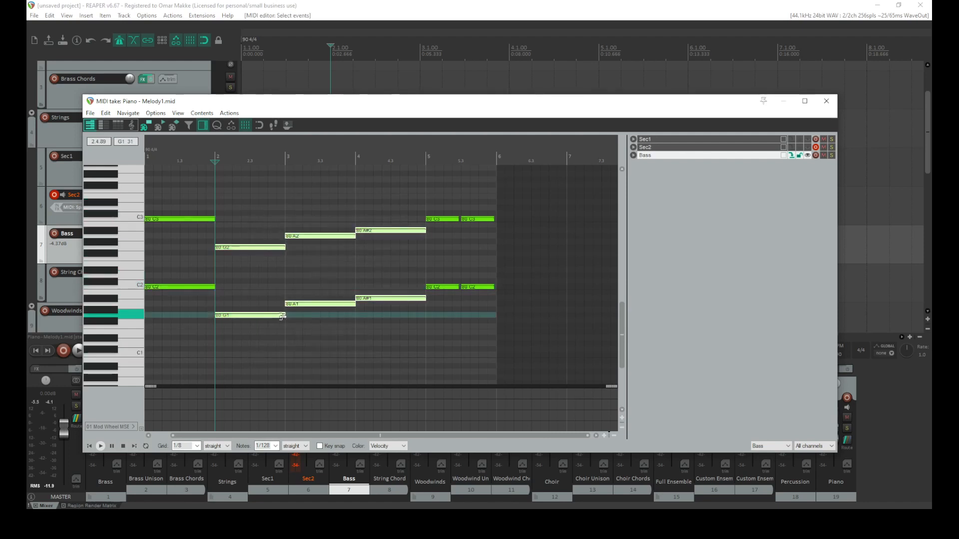
Join the two split C notes in bar 5 of the Bass take and close the MIDI editor
left_click_drag(447, 231, 447, 230)
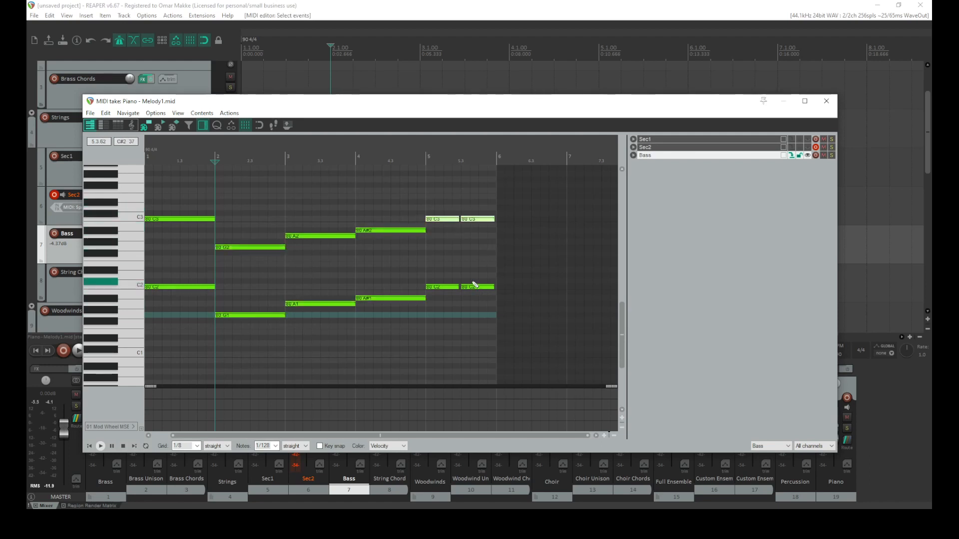
left_click_drag(454, 290, 454, 290)
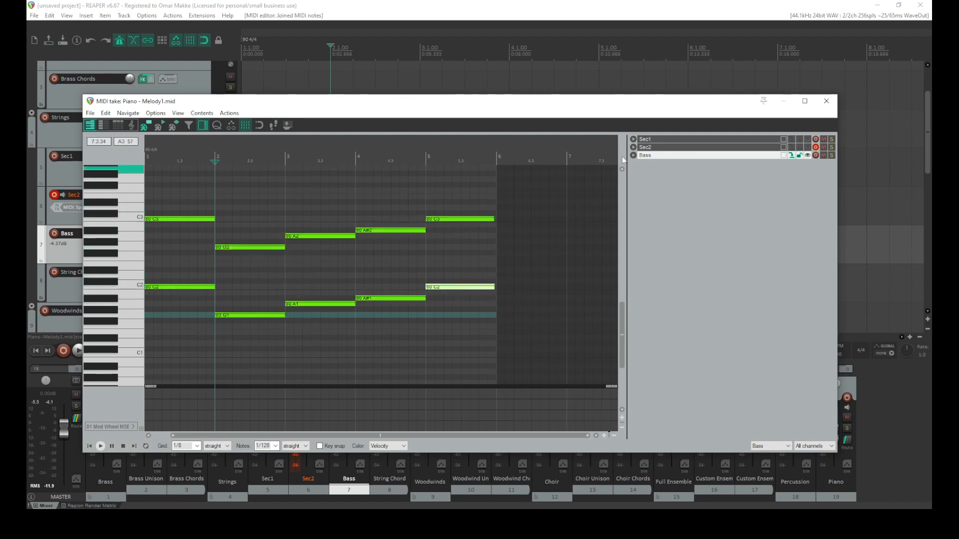
left_click(826, 101)
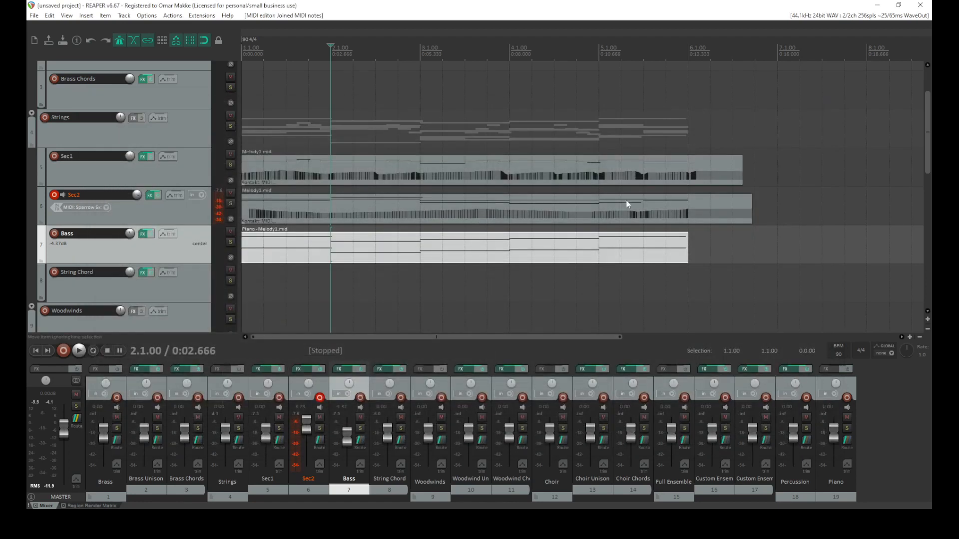
Open the Sec2 MIDI take to inspect its notes, then close the editor
double_click(644, 205)
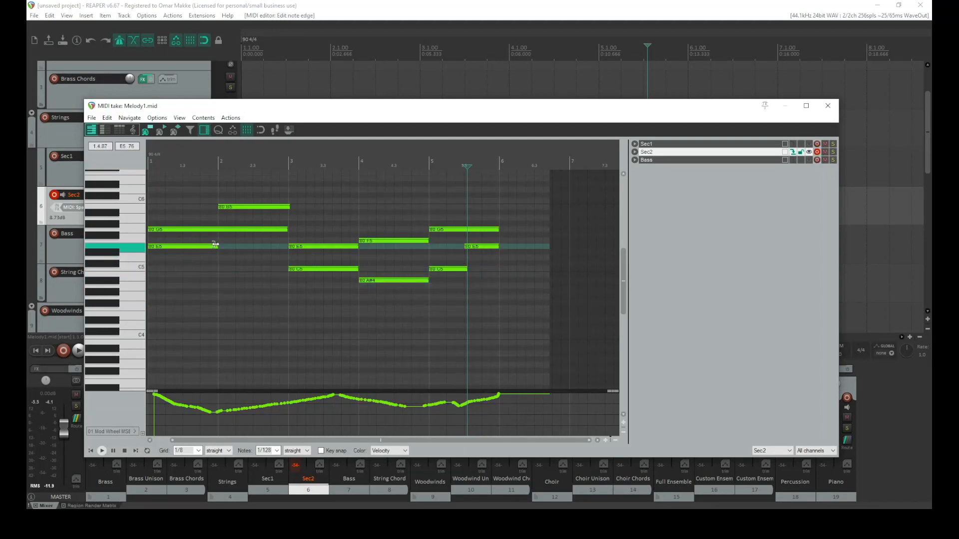
left_click_drag(359, 238, 332, 293)
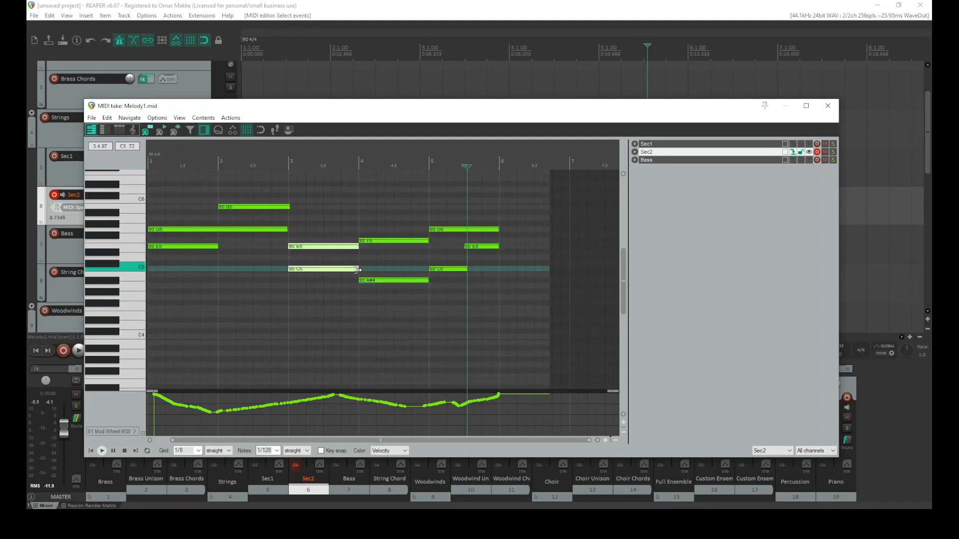
left_click(828, 106)
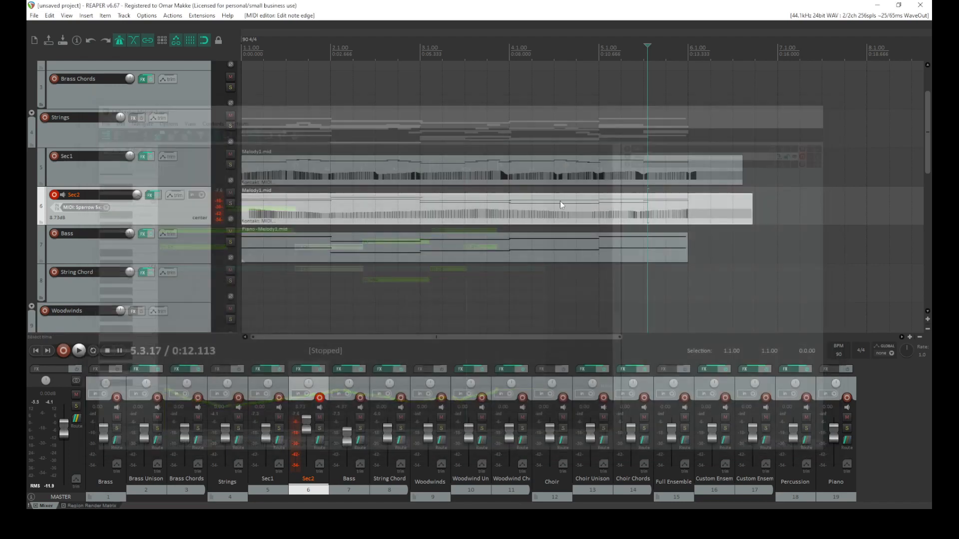
Play back the project from the start
left_click(36, 352)
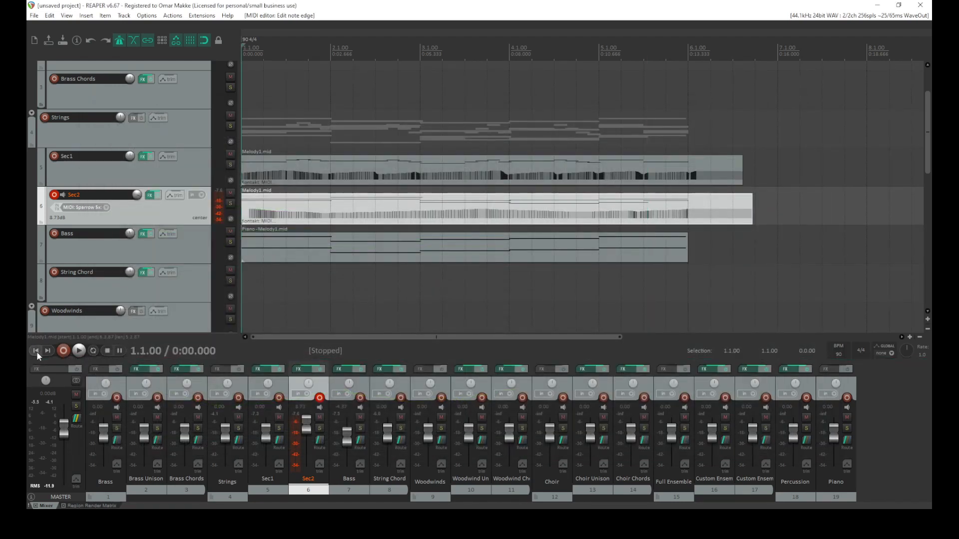
key("space")
key("space")
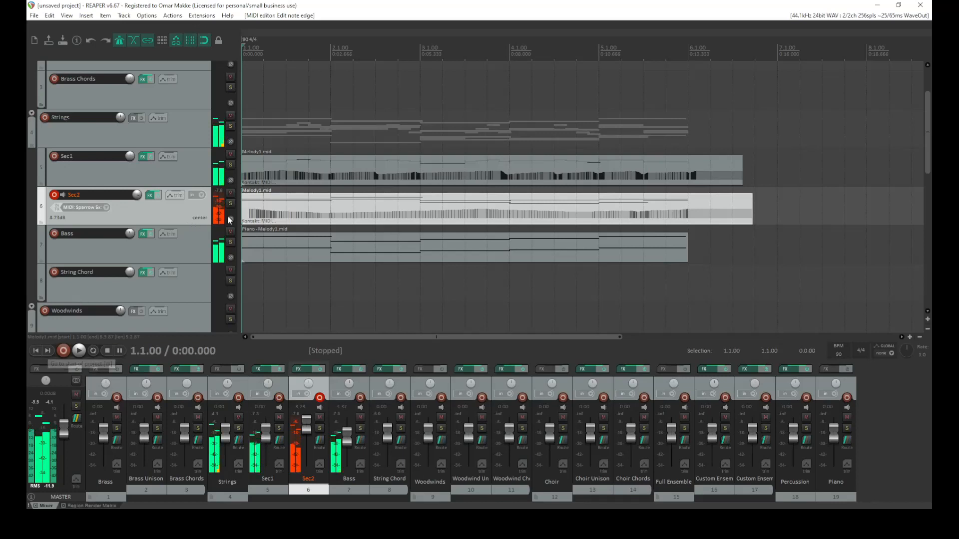
Redraw the mod wheel curve at the start of the Sec2 MIDI take and close the editor
double_click(257, 231)
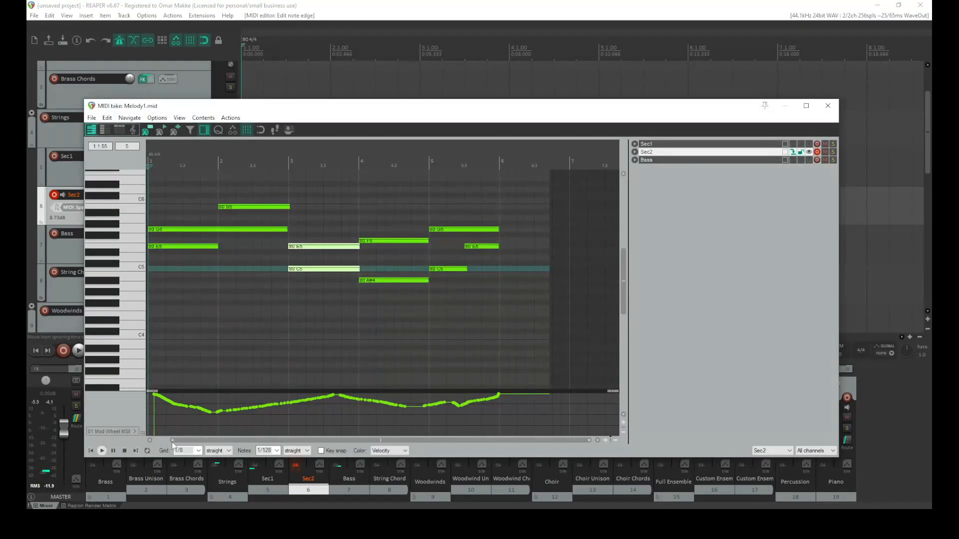
left_click_drag(207, 439, 137, 439)
scroll(179, 407, "up", 3)
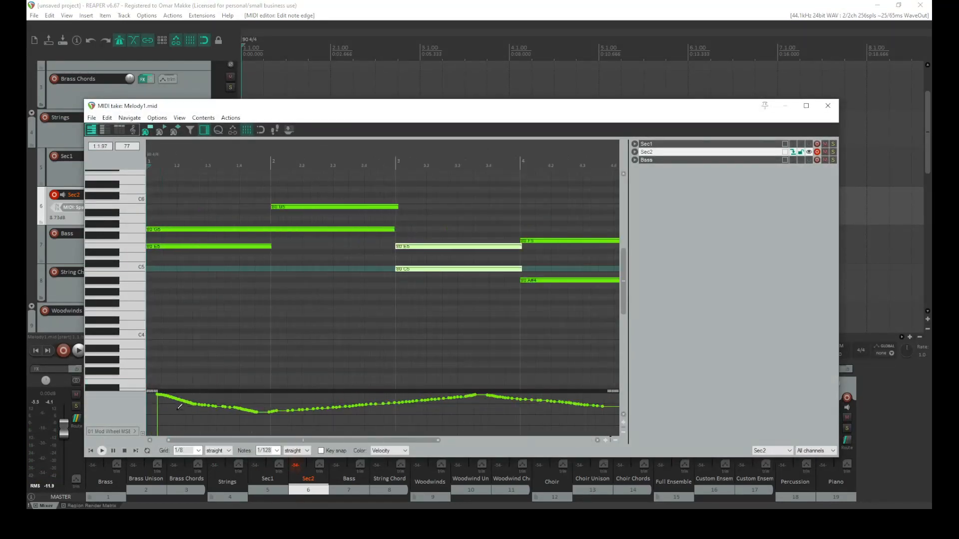
scroll(179, 408, "up", 3)
left_click_drag(211, 443, 208, 443)
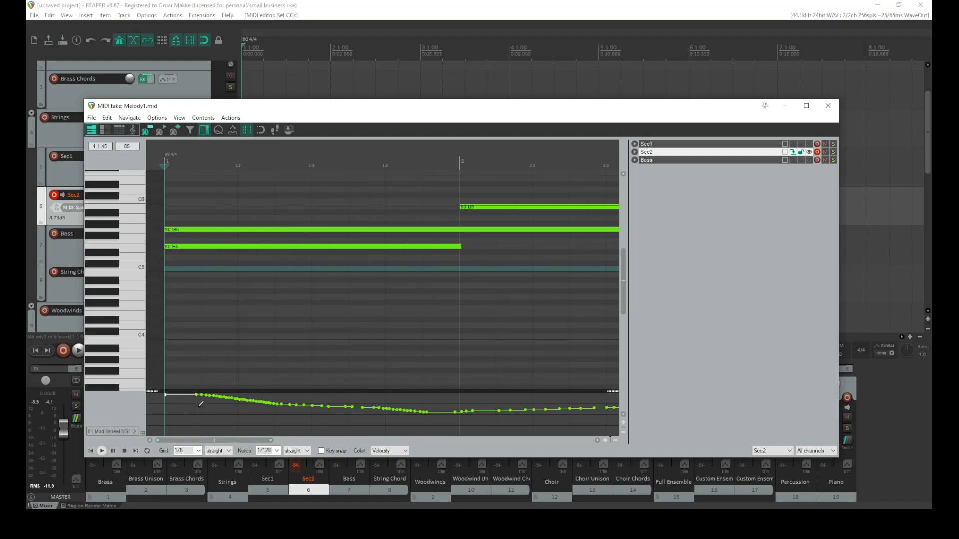
left_click(827, 106)
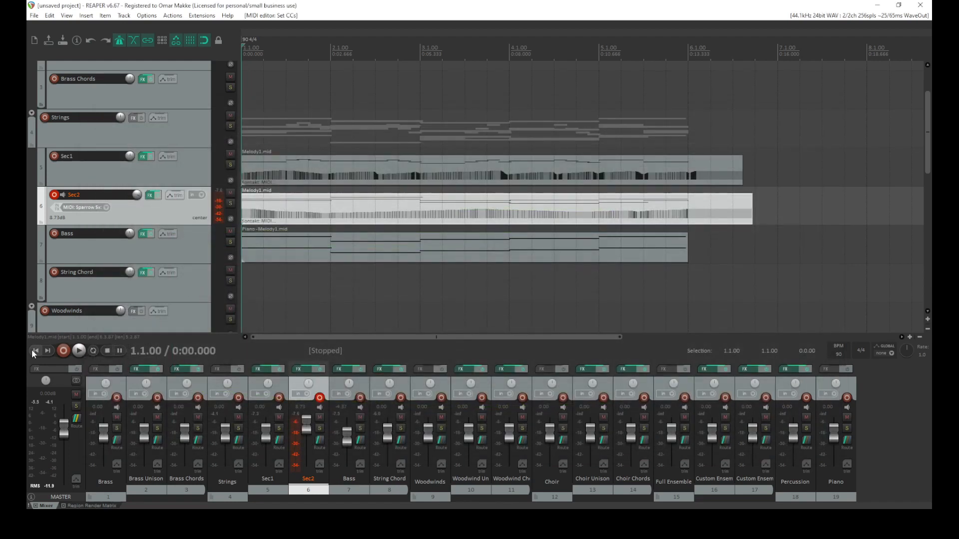
Play the project and review the Sec1 MIDI take in the editor
key("space")
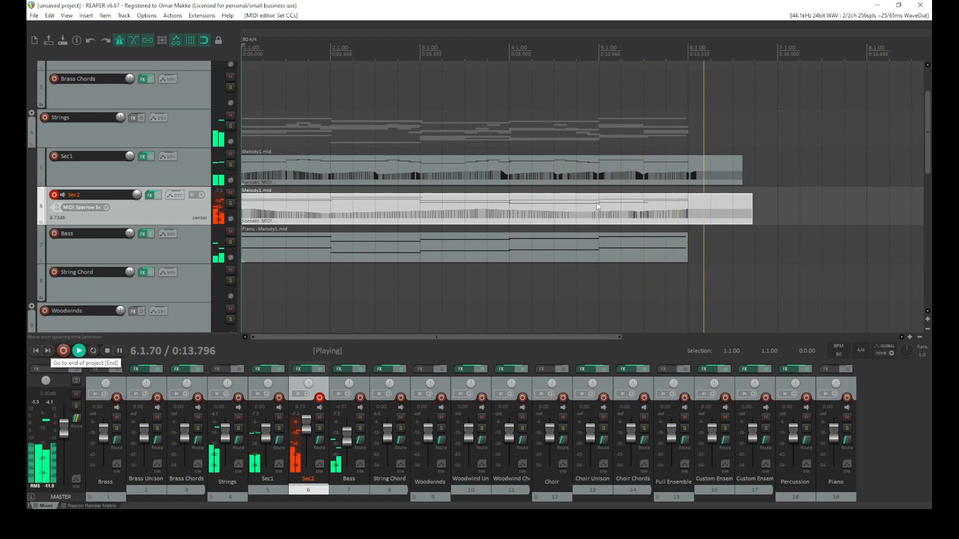
key("space")
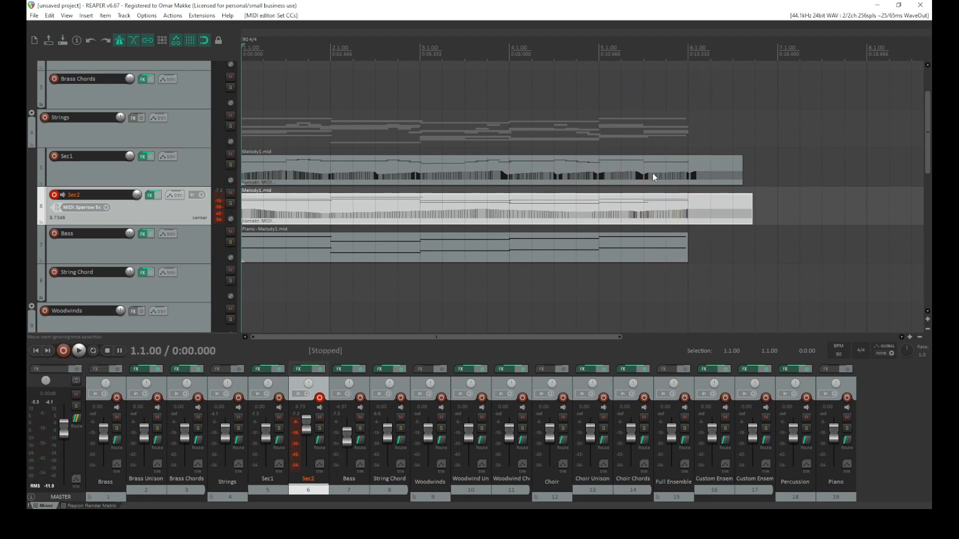
double_click(647, 164)
scroll(526, 219, "up", 3)
key("space")
left_click(827, 102)
key("space")
Open the Bass MIDI take and move its bar 5 C3 note up to F3
left_click(662, 237)
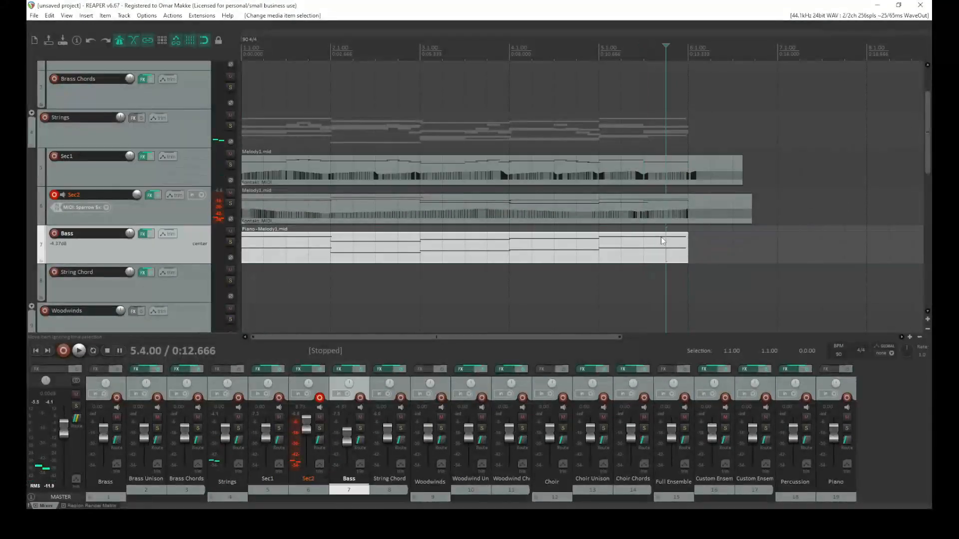
double_click(661, 240)
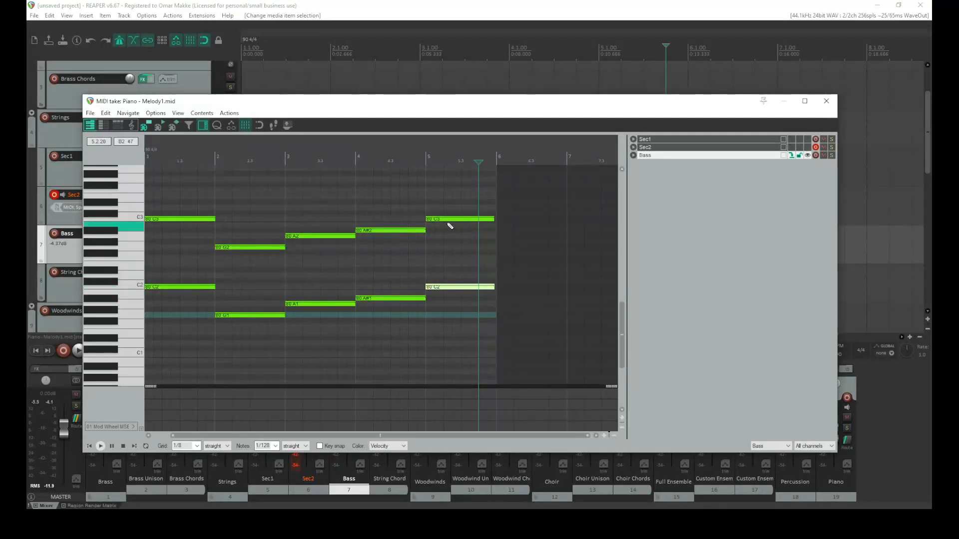
left_click(446, 220)
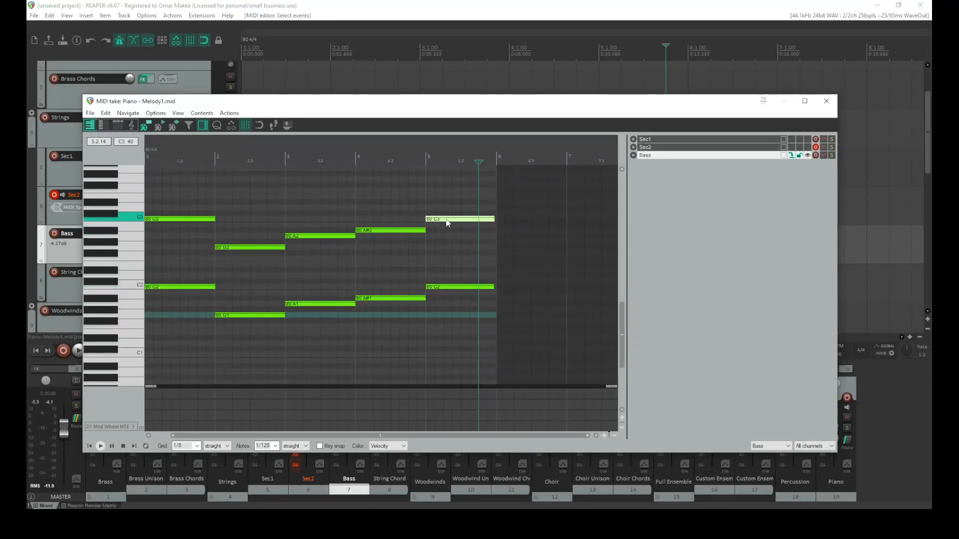
left_click_drag(447, 220, 447, 200)
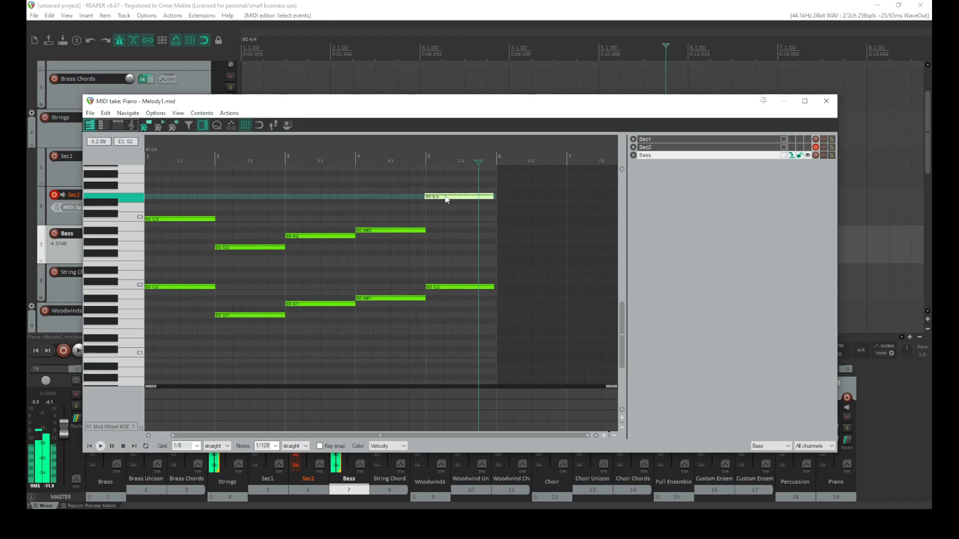
left_click(377, 211)
Rework bar 5 of the Bass line into a shortened C3 followed by an E3 note, and play it back
key("space")
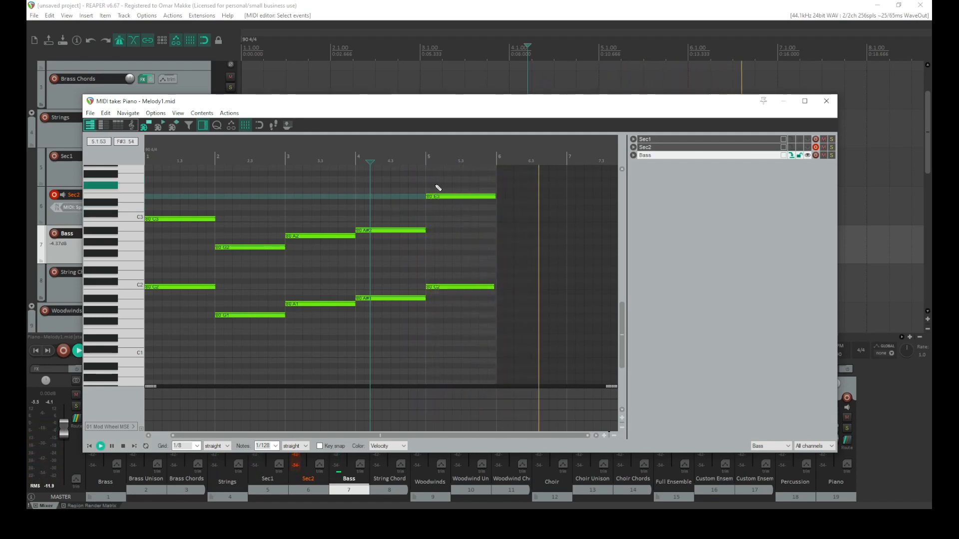
left_click(434, 195)
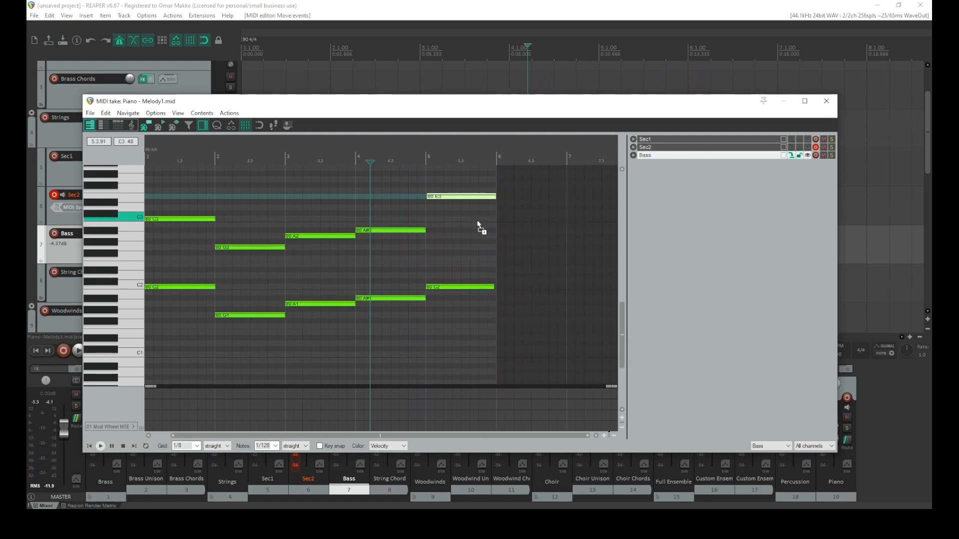
mouse_move(493, 219)
left_mouse_down()
mouse_move(459, 218)
mouse_move(475, 197)
mouse_move(494, 201)
left_mouse_up()
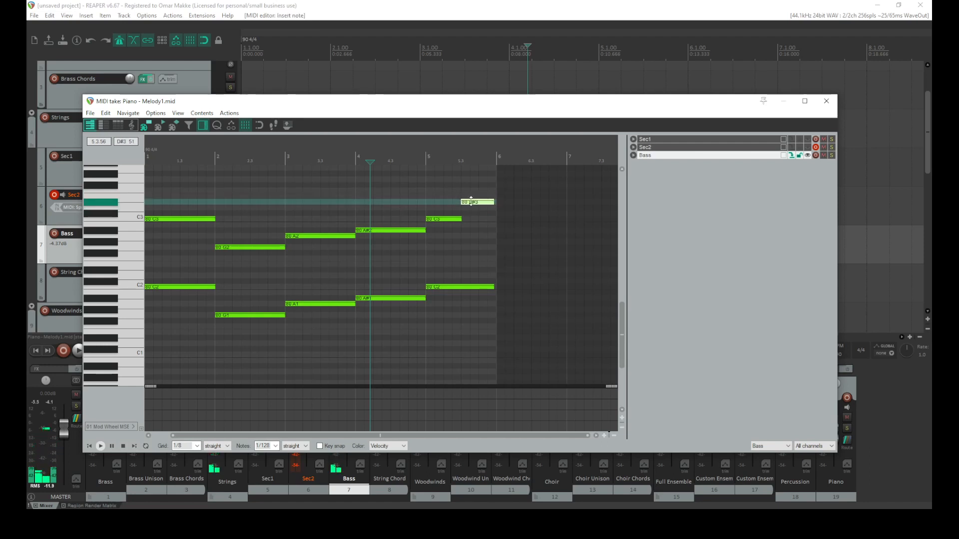
left_click(471, 202)
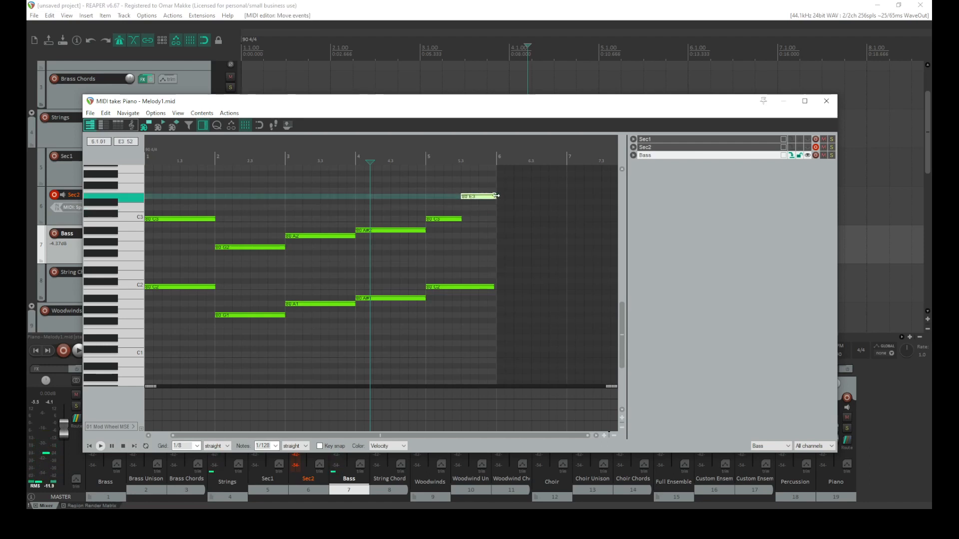
left_click(407, 204)
key("space")
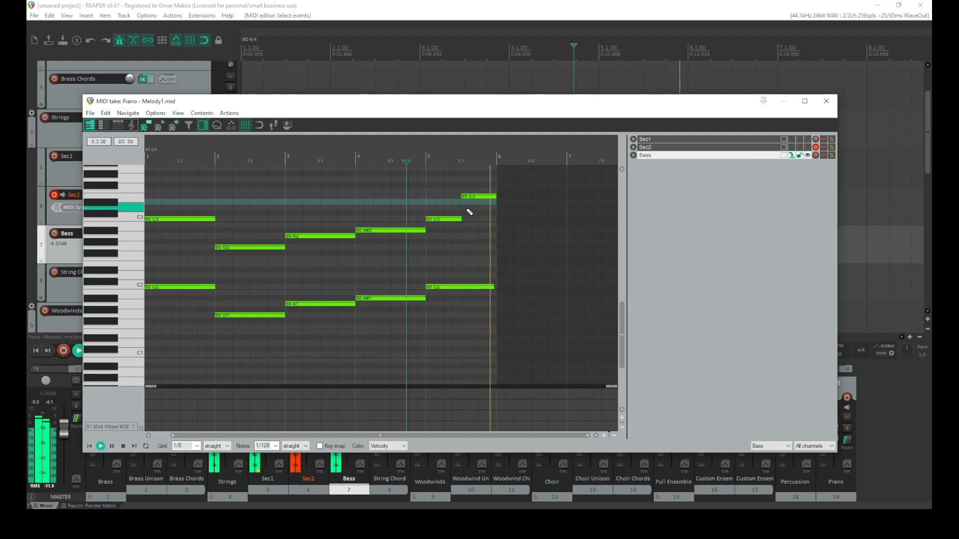
Lengthen the bar 5 C2 bass note slightly, play it, and close the MIDI editor
left_click_drag(494, 288, 495, 287)
key("space")
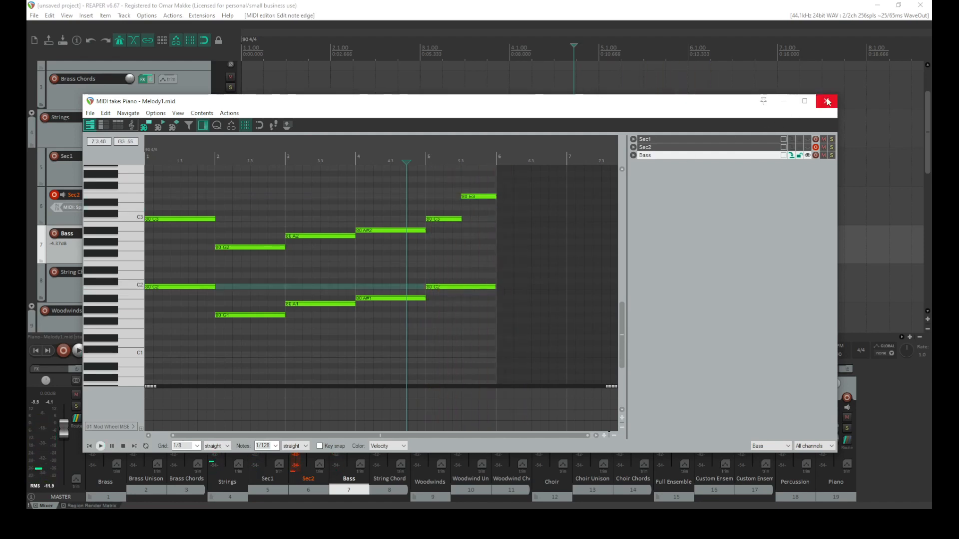
left_click(827, 101)
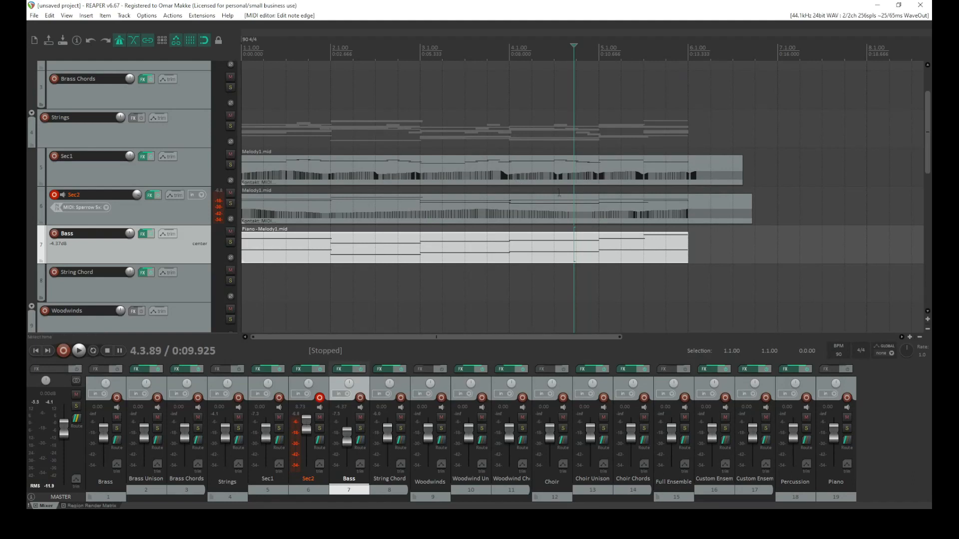
Disarm recording on Sec2 and select the Melody1 item on Sec1
left_click(54, 195)
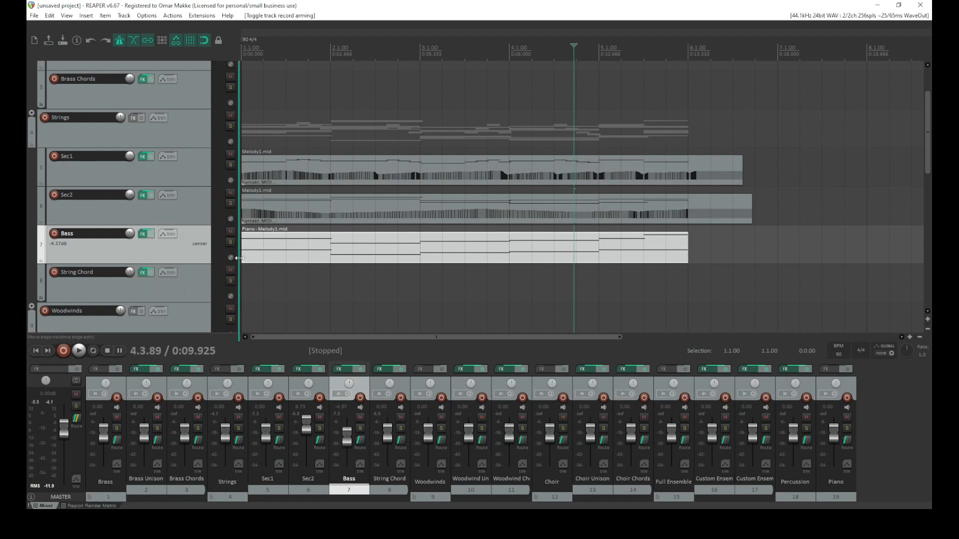
left_click(264, 179)
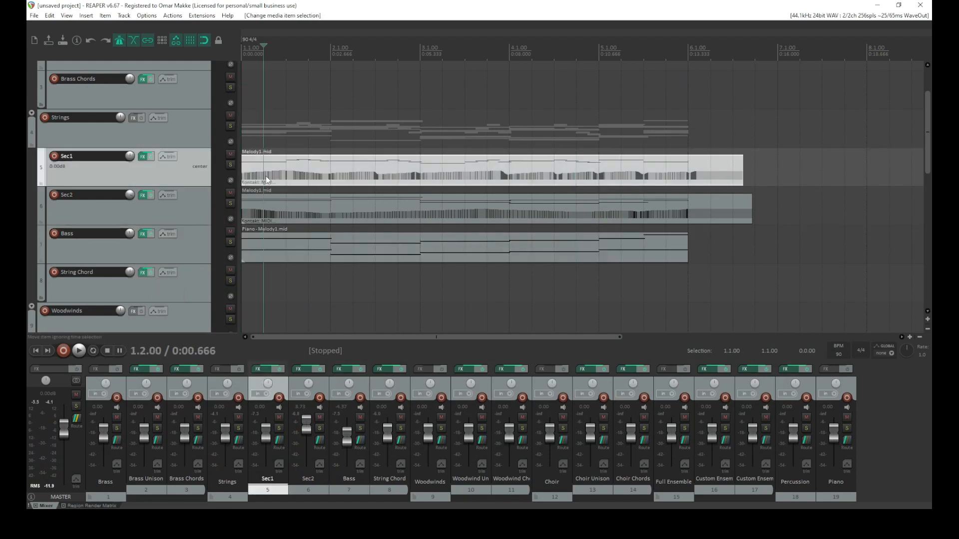
Paste the melody item and move it to the start of the Woodwind Unison track
scroll(179, 220, "down", 1)
left_click(262, 282)
key("ctrl+v")
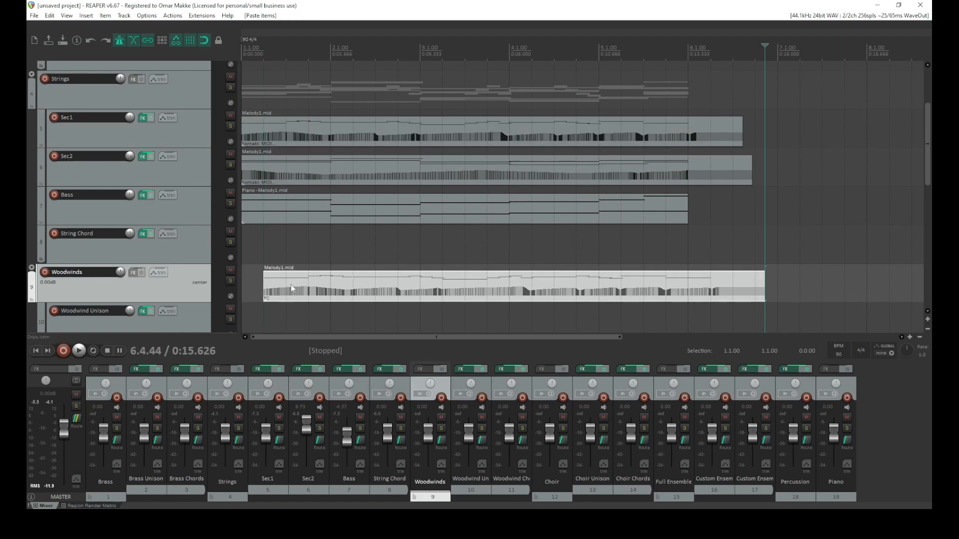
left_click_drag(257, 301, 211, 294)
left_click_drag(310, 287, 316, 312)
scroll(158, 271, "down", 2)
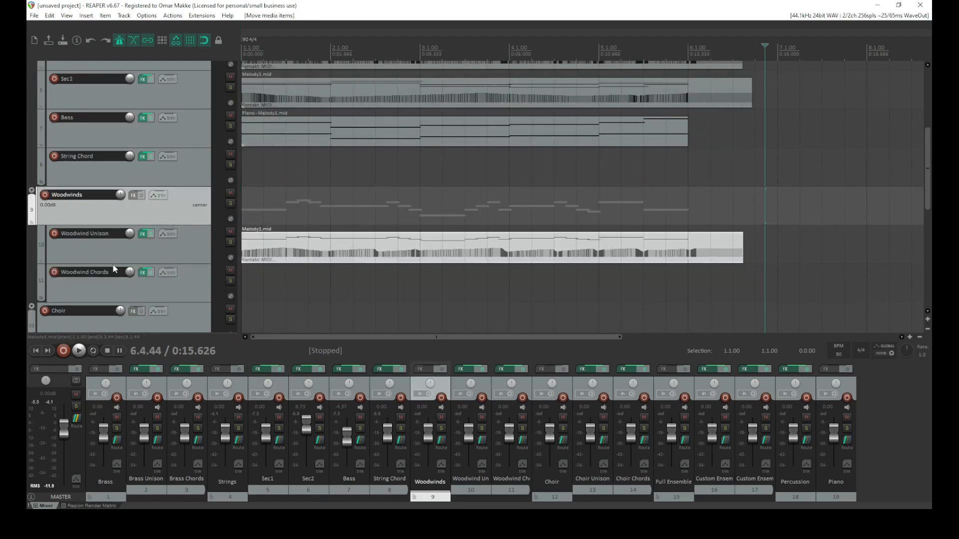
Play the project from the start, toggling solo and mute on Woodwind Unison to compare it
left_click(36, 352)
left_click(78, 352)
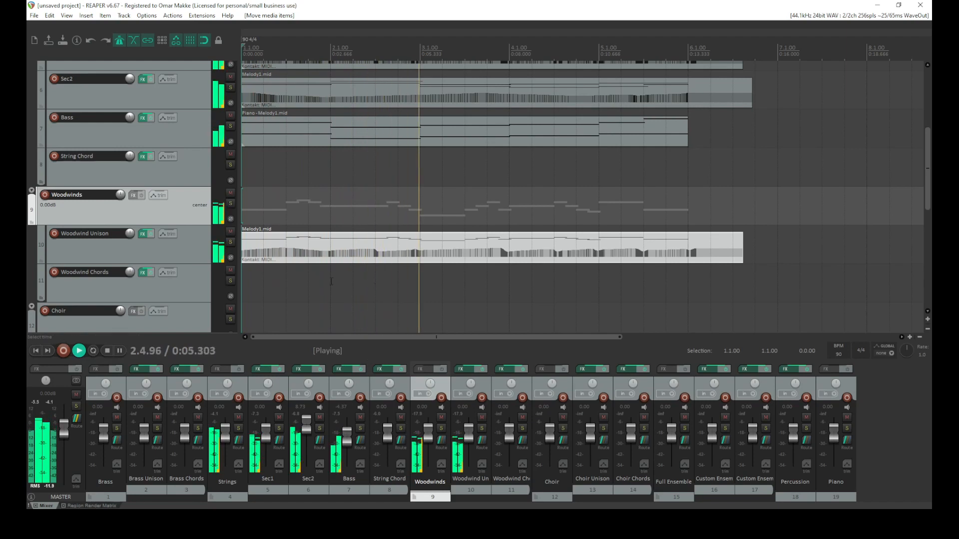
left_click(230, 243)
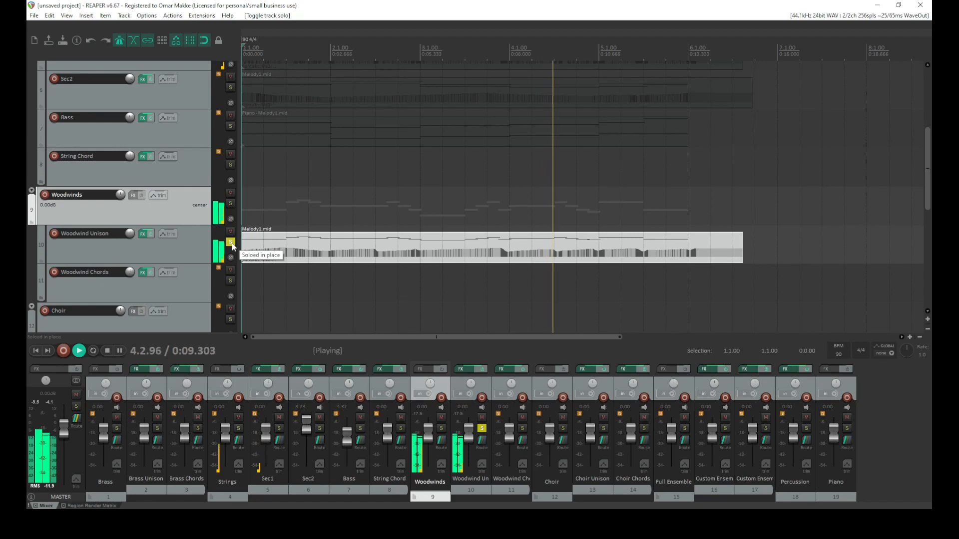
left_click(230, 242)
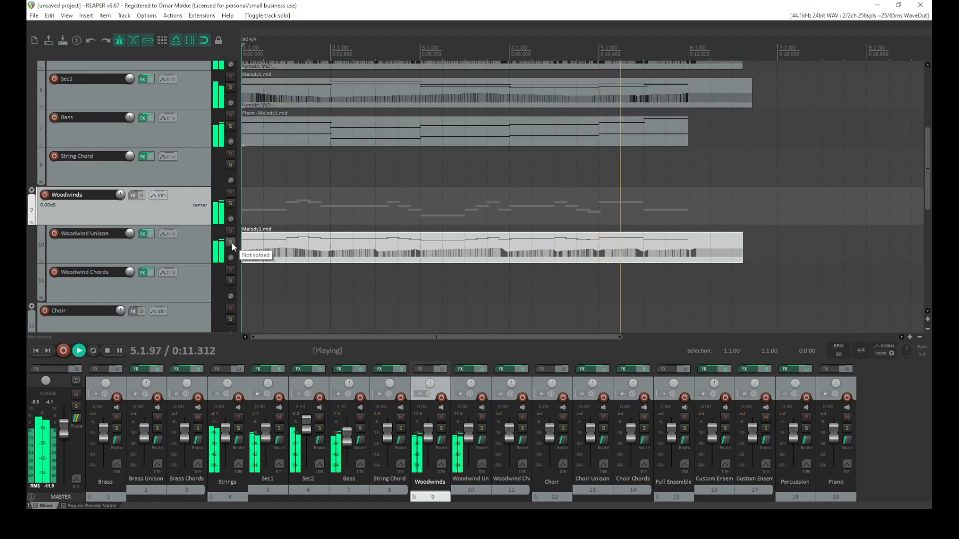
key("Home")
left_click(230, 231)
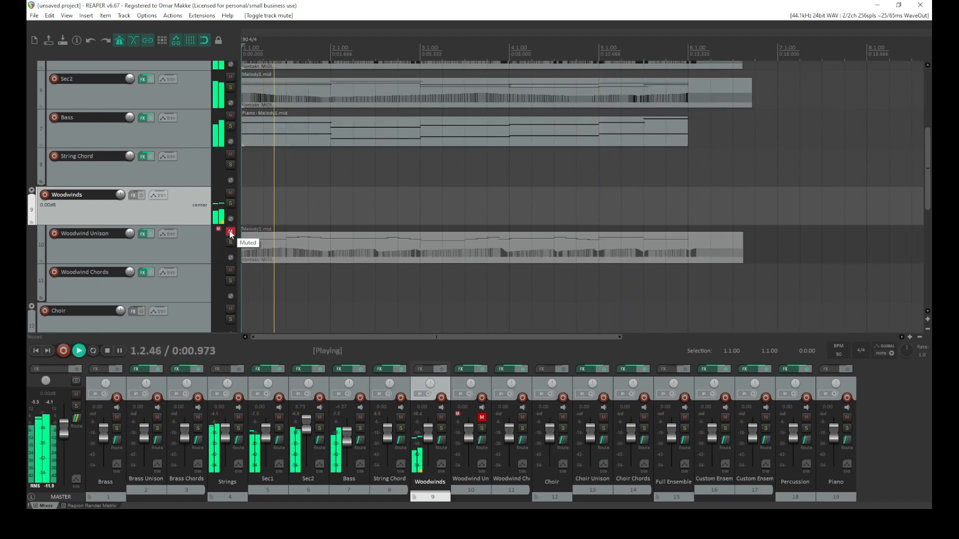
left_click(230, 233)
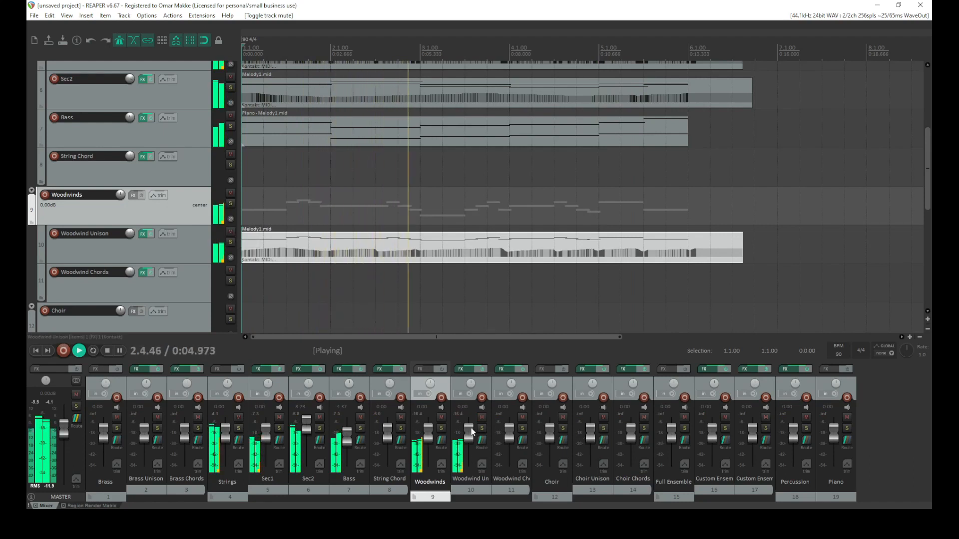
Lower the Woodwind Unison volume fader and stop playback
left_click_drag(469, 428, 471, 424)
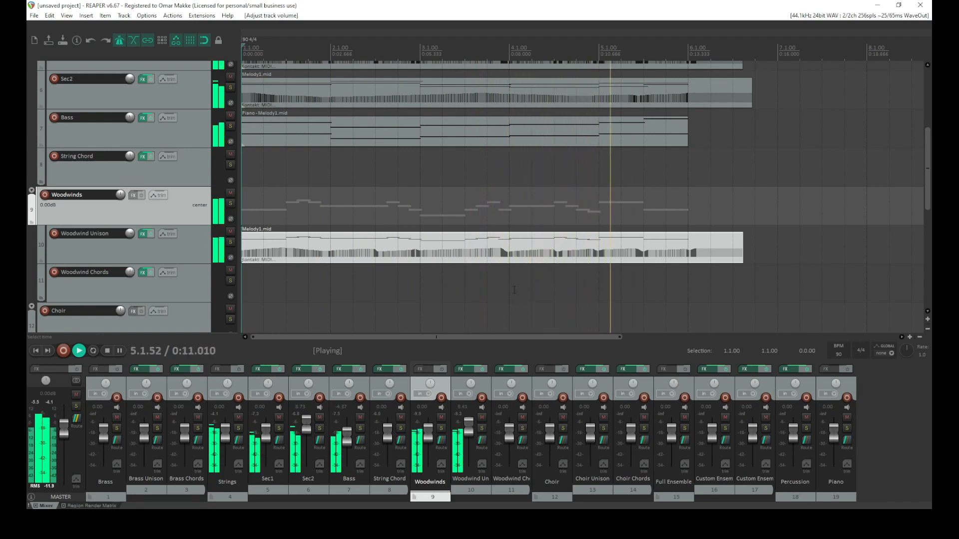
left_click_drag(469, 422, 470, 431)
key("space")
Move the melody item down onto the Woodwind Chords track and play it
left_click_drag(375, 247, 375, 285)
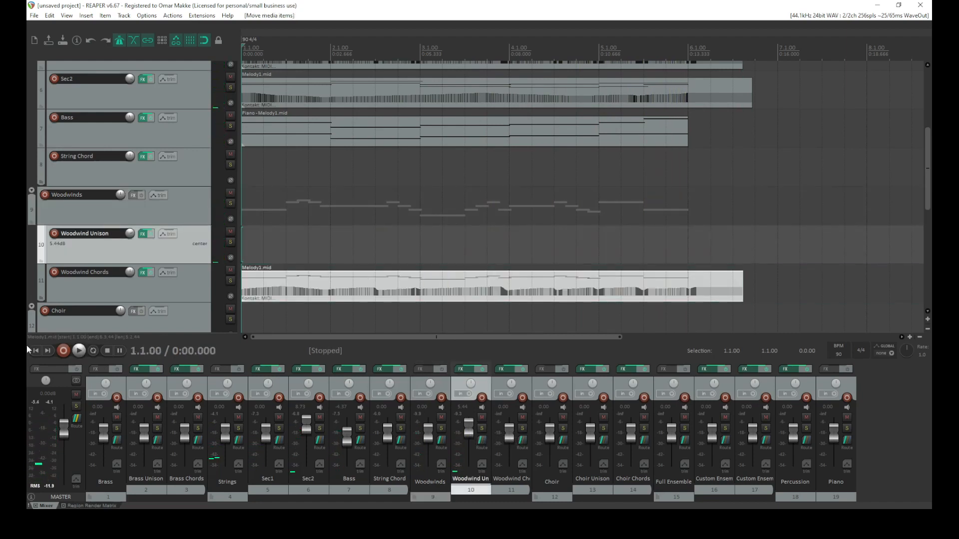
key("space")
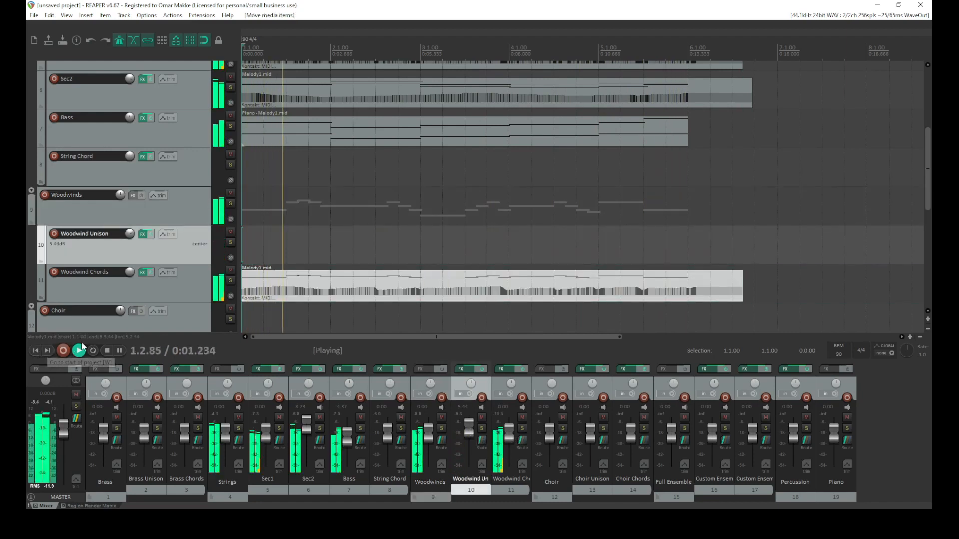
key("space")
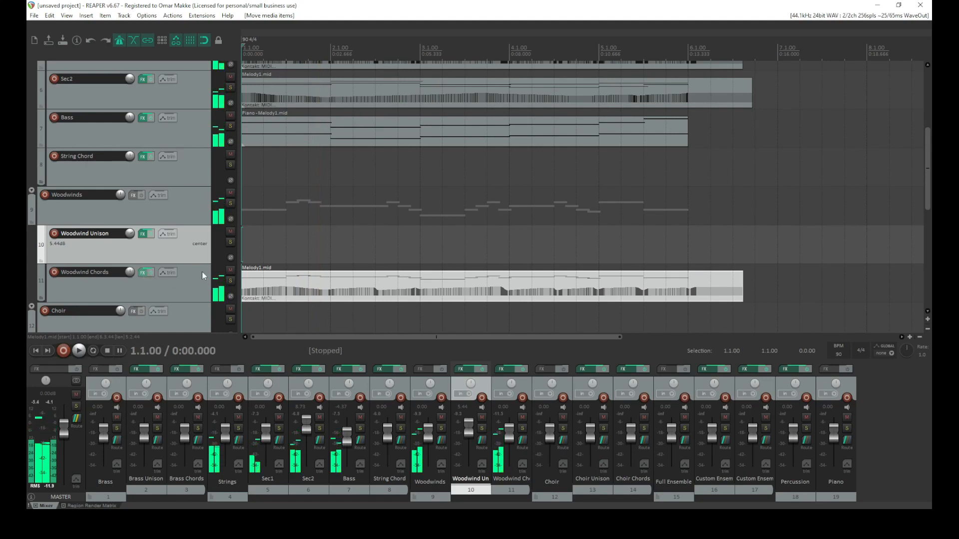
Open the Woodwind Chords Kontakt instrument and the item's MIDI editor, arrange both windows and play
left_click(143, 272)
left_click_drag(600, 56, 454, 320)
double_click(424, 283)
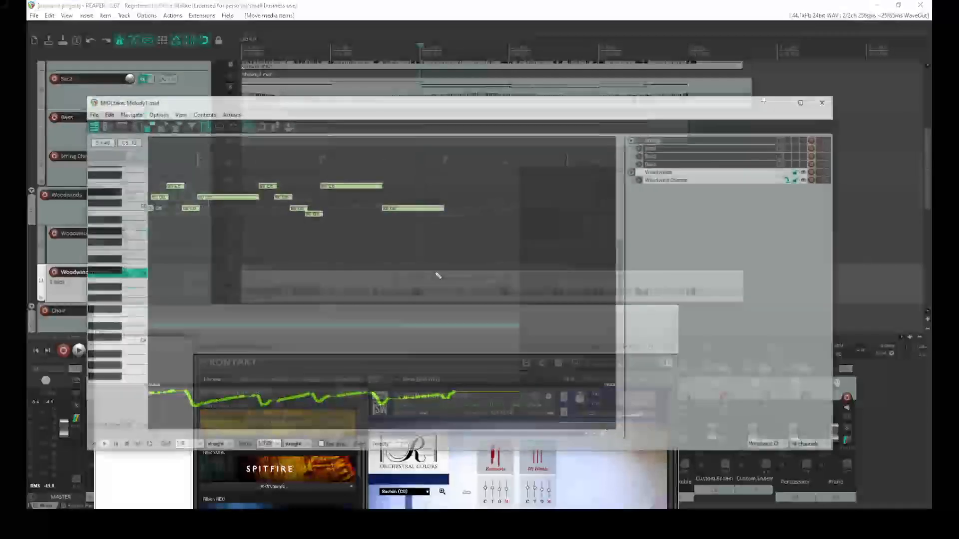
left_click_drag(531, 108, 557, 59)
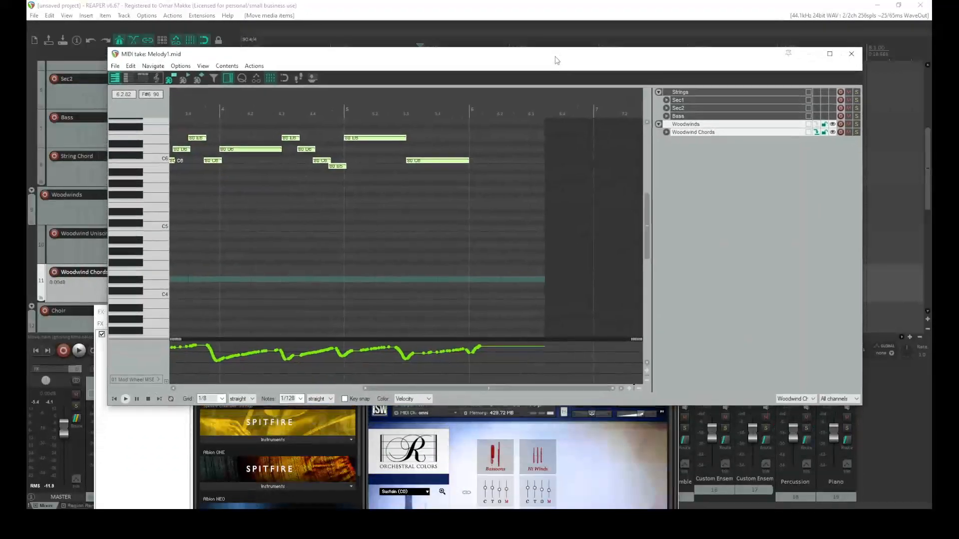
left_click(600, 466)
left_click_drag(528, 318, 618, 149)
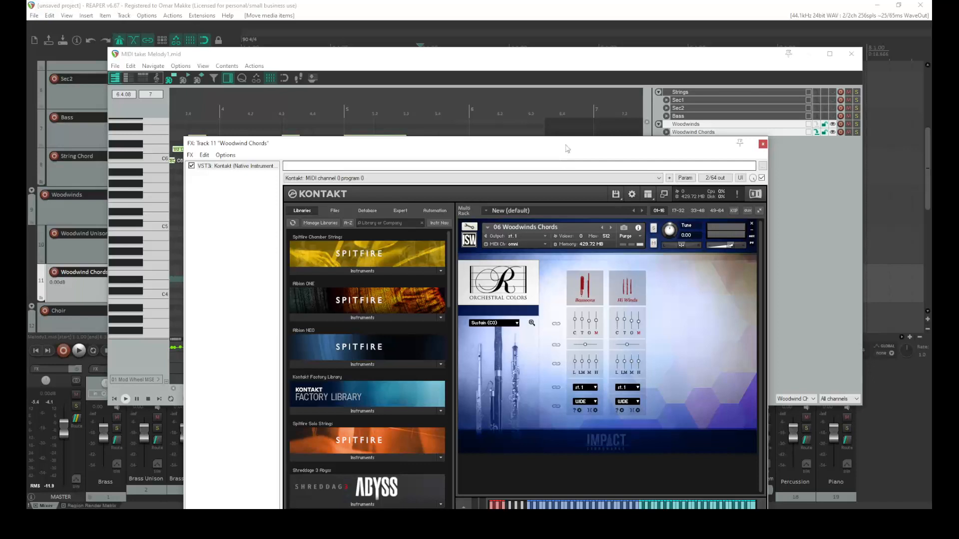
left_click_drag(567, 148, 711, 90)
left_click(118, 403)
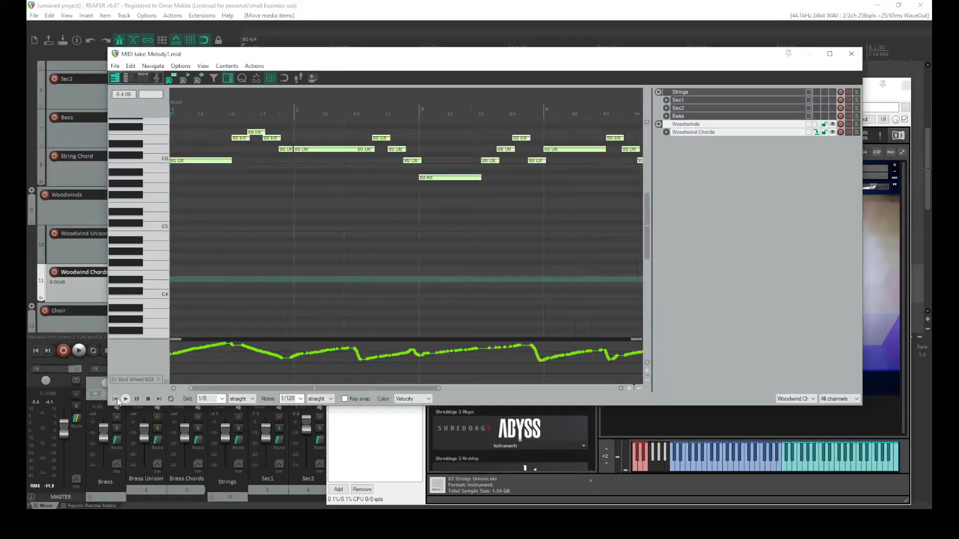
key("space")
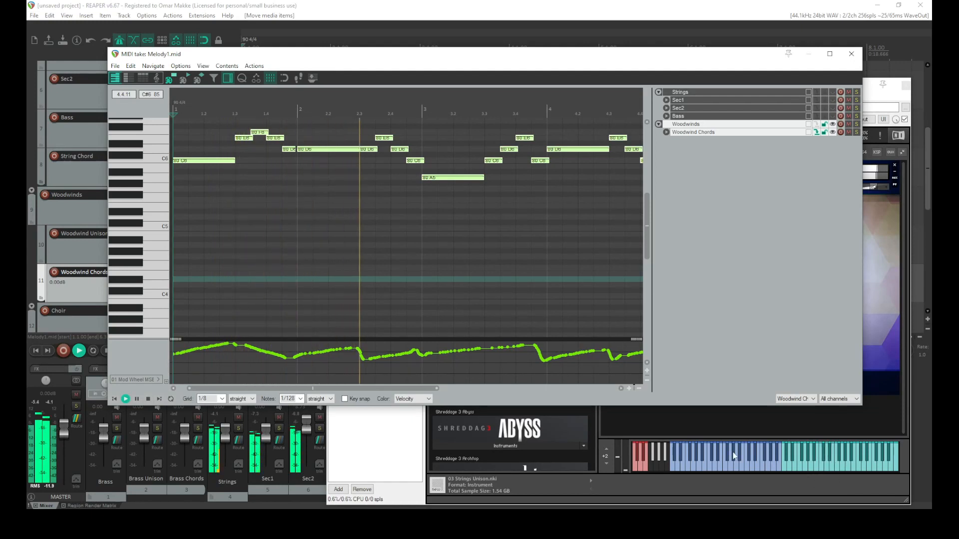
key("space")
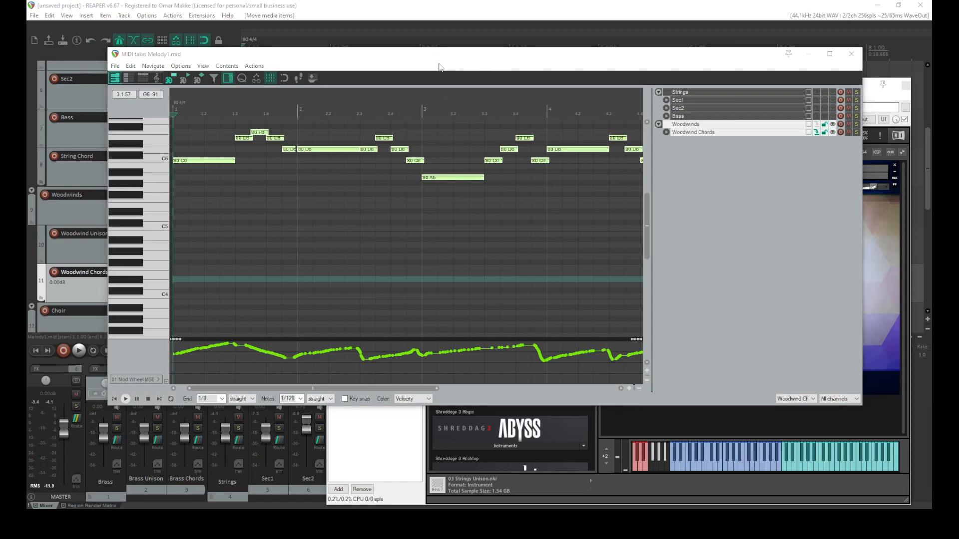
Transpose the Woodwind Chords notes down two octaves, playing after each shift
key("ctrl+Down")
key("space")
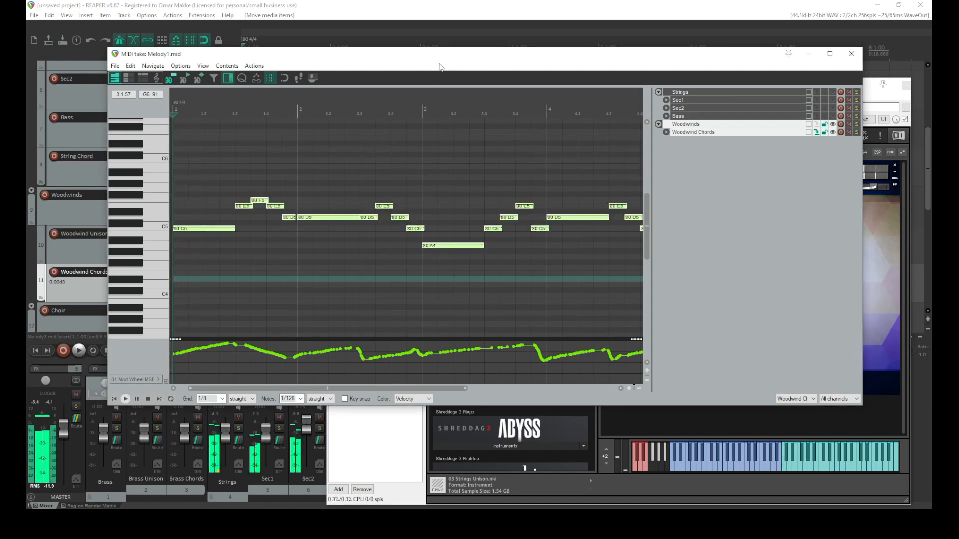
key("ctrl+Down")
key("space")
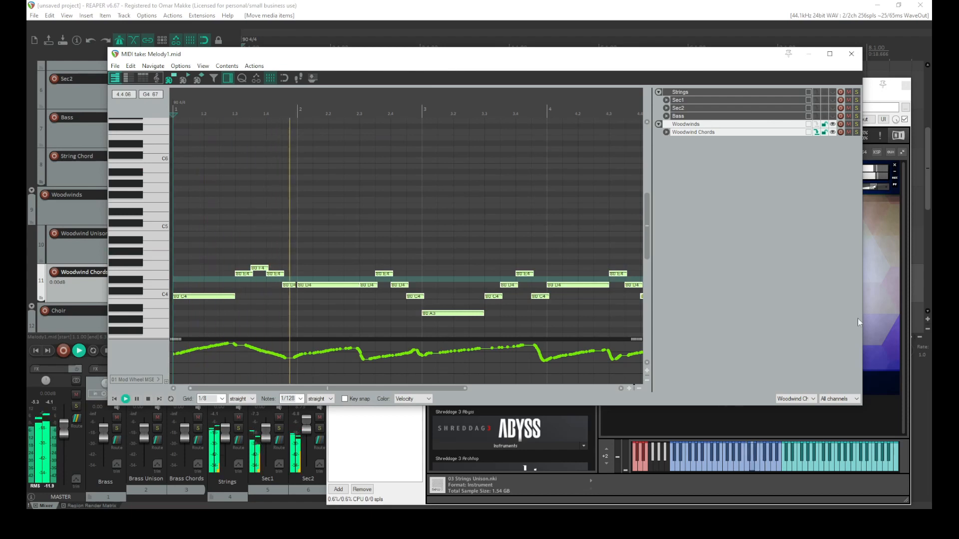
Set the Bassoons column's chord voicing to 3rd in Kontakt
left_click(871, 94)
left_click(731, 347)
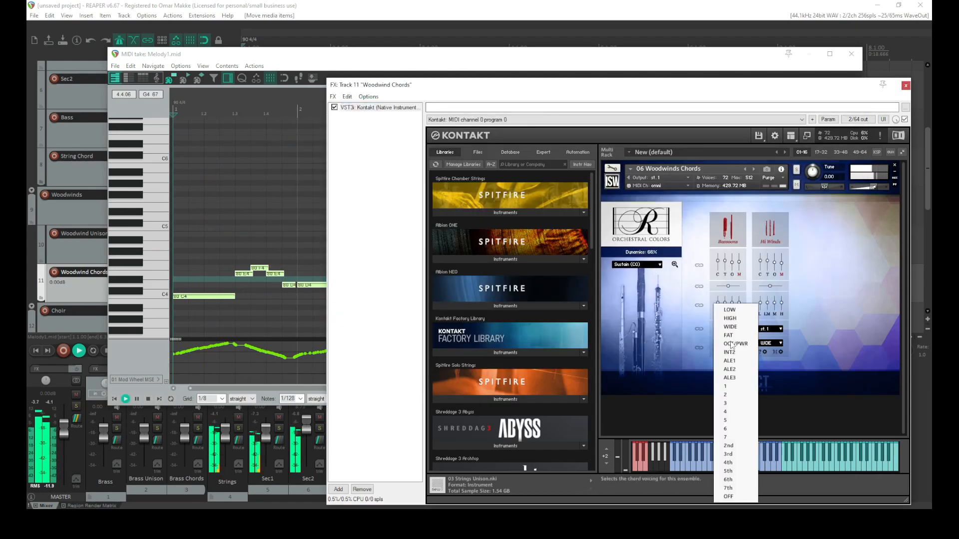
left_click(734, 453)
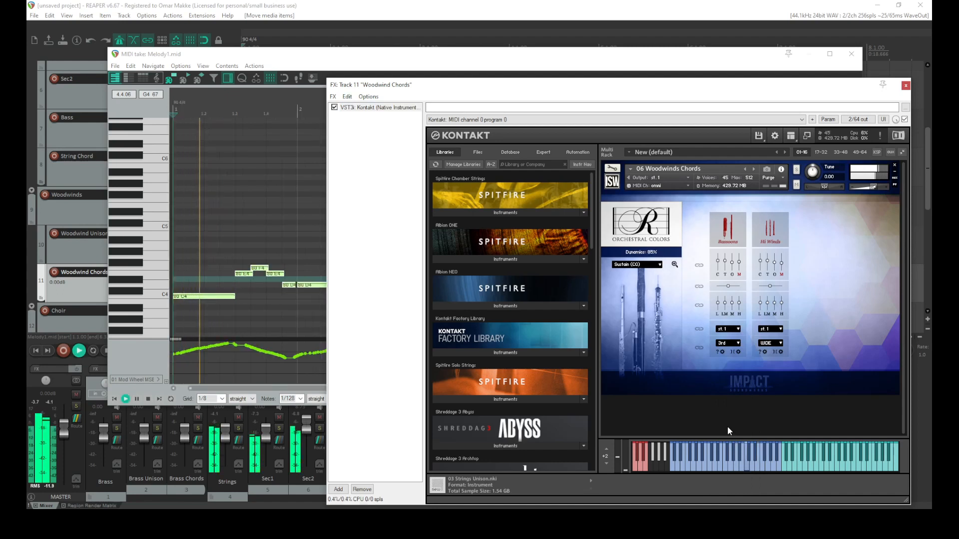
Set the Hi Winds column's chord voicing to 5th
left_click(777, 344)
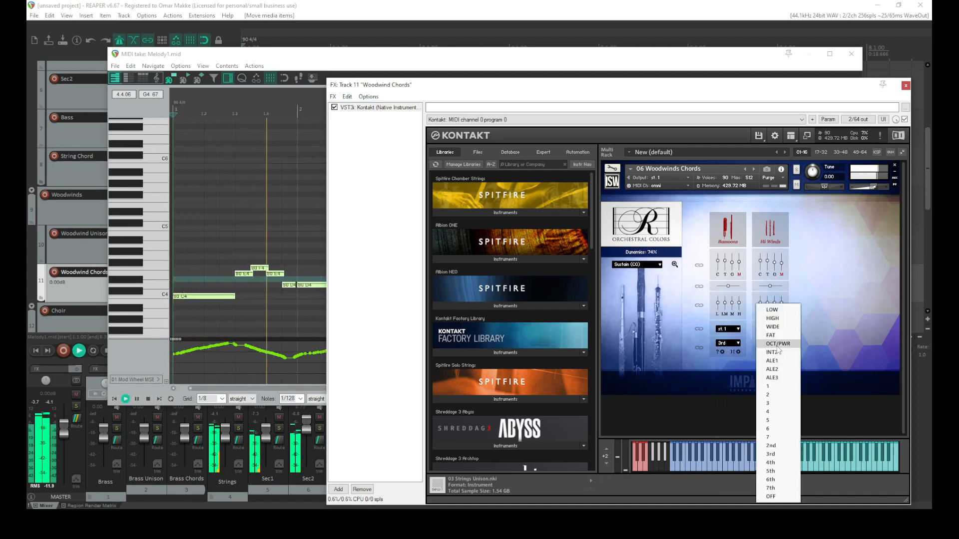
left_click(776, 419)
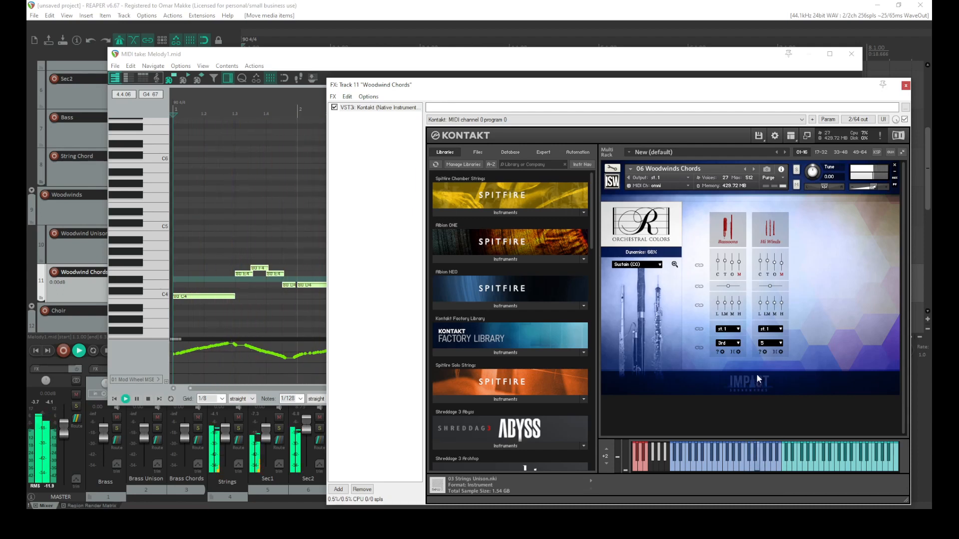
left_click(771, 343)
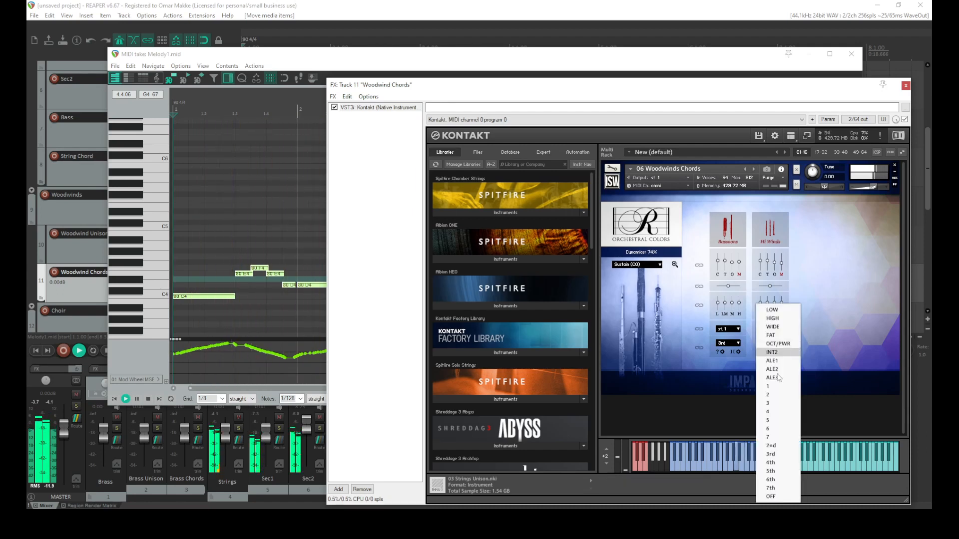
left_click(771, 471)
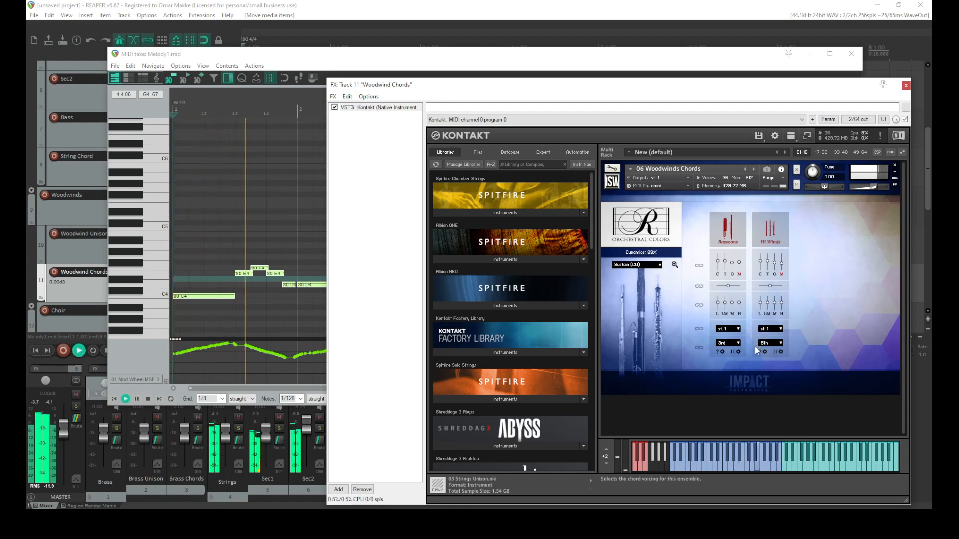
Change the Bassoons chord voicing to FAT and play it
left_click(732, 344)
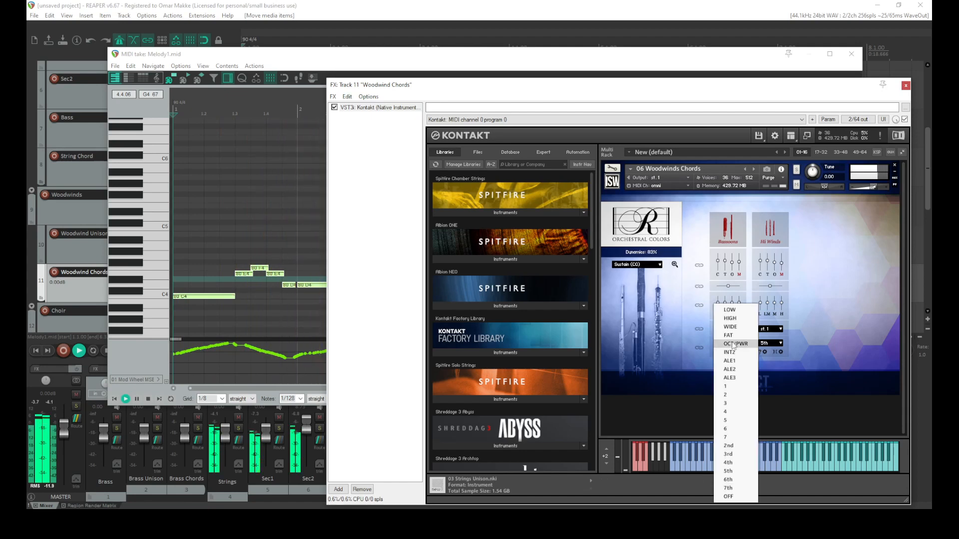
left_click(736, 344)
left_click(736, 344)
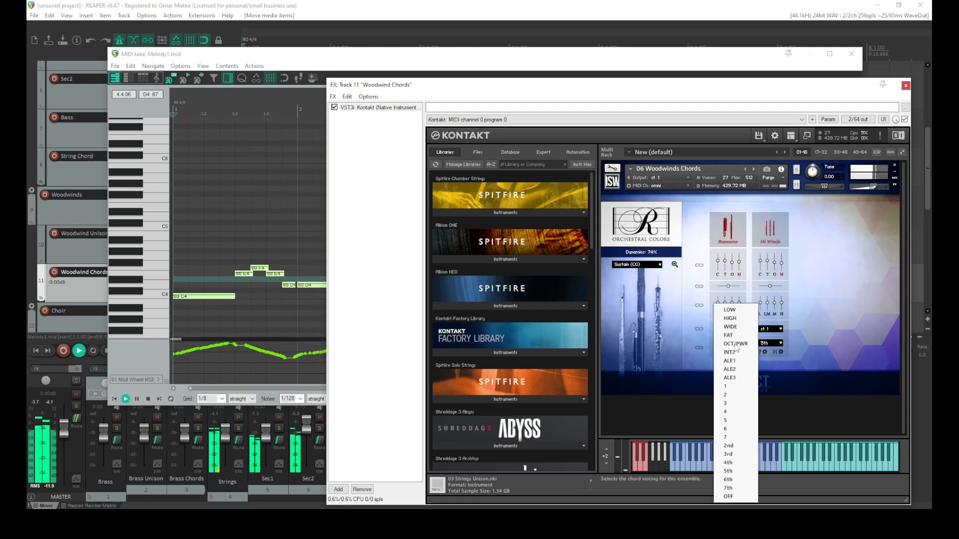
left_click(666, 392)
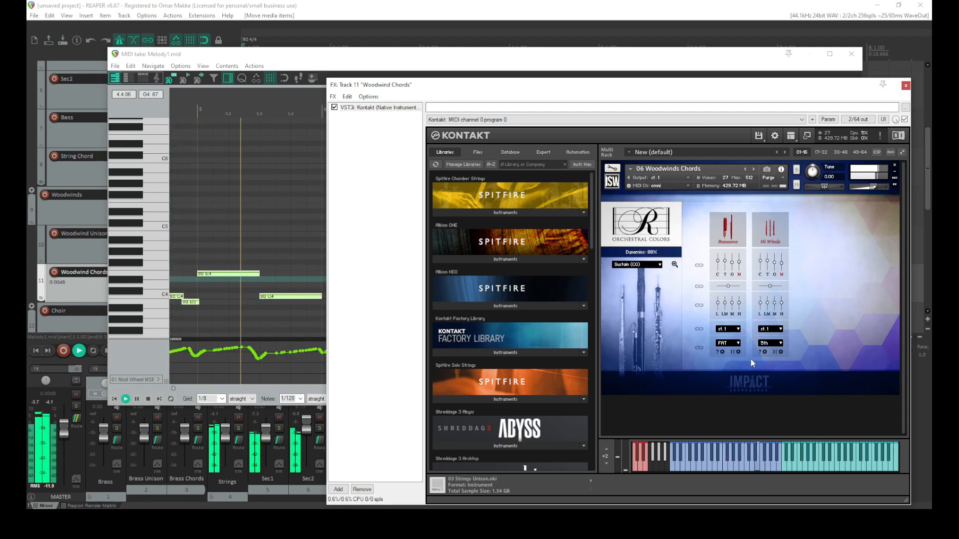
key("space")
Set the Bassoons chord voicing to ALE3 and lower the Bassoons column's volume slider
left_click(728, 343)
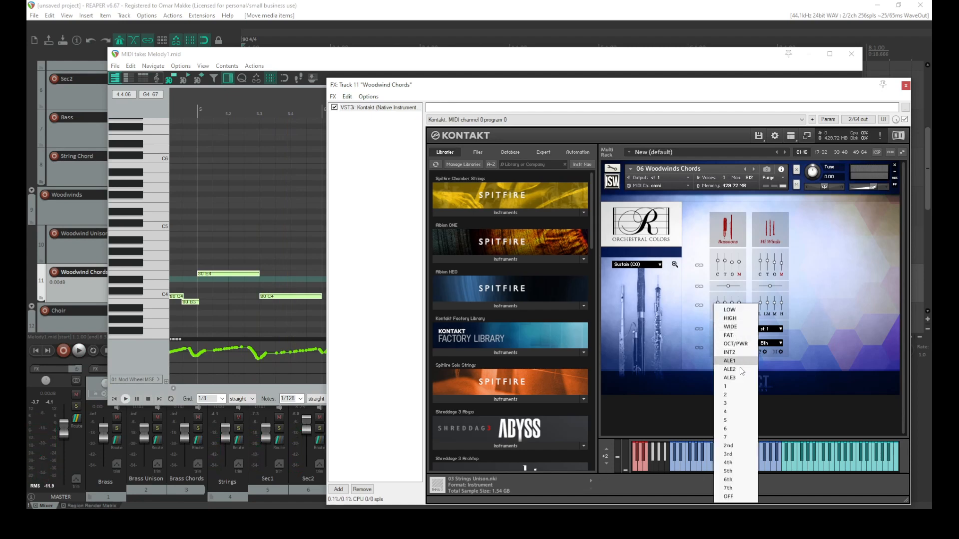
left_click(729, 378)
key("space")
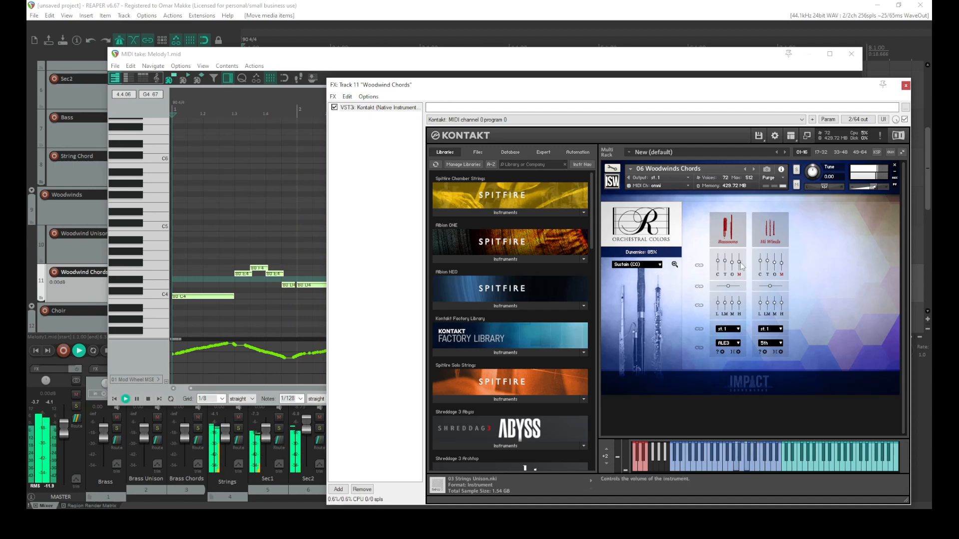
left_click_drag(739, 262, 741, 286)
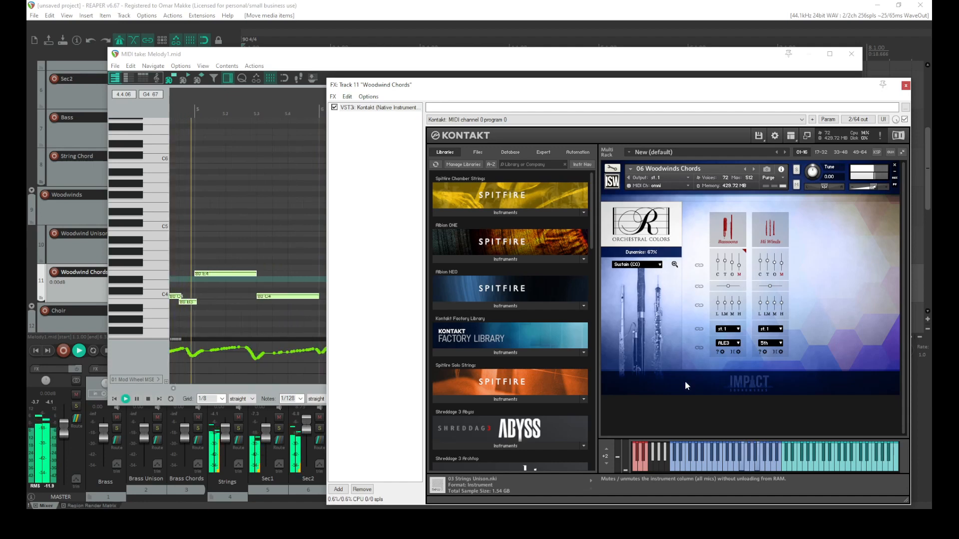
Set the Bassoons chord voicing to OCT/PWR, then close the Kontakt window and the MIDI editor
left_click(728, 344)
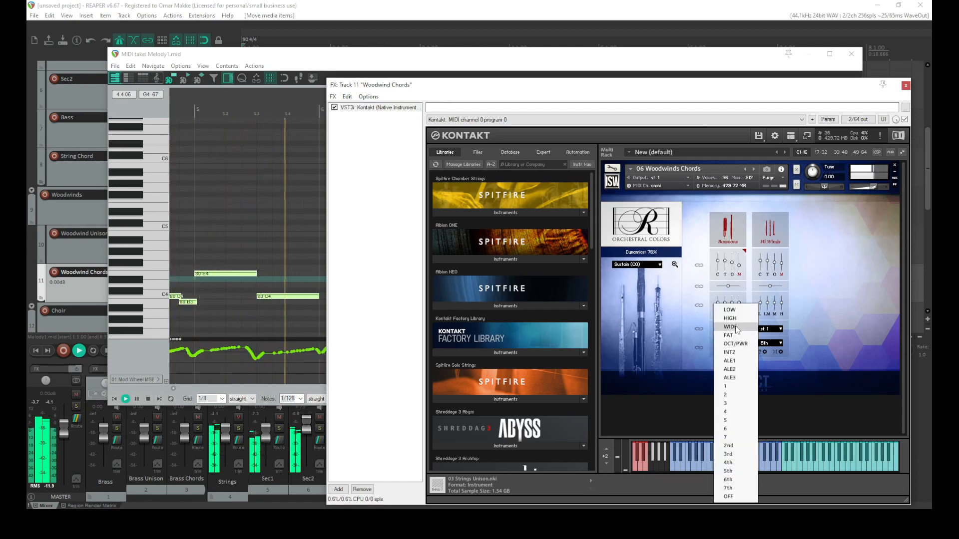
left_click(732, 344)
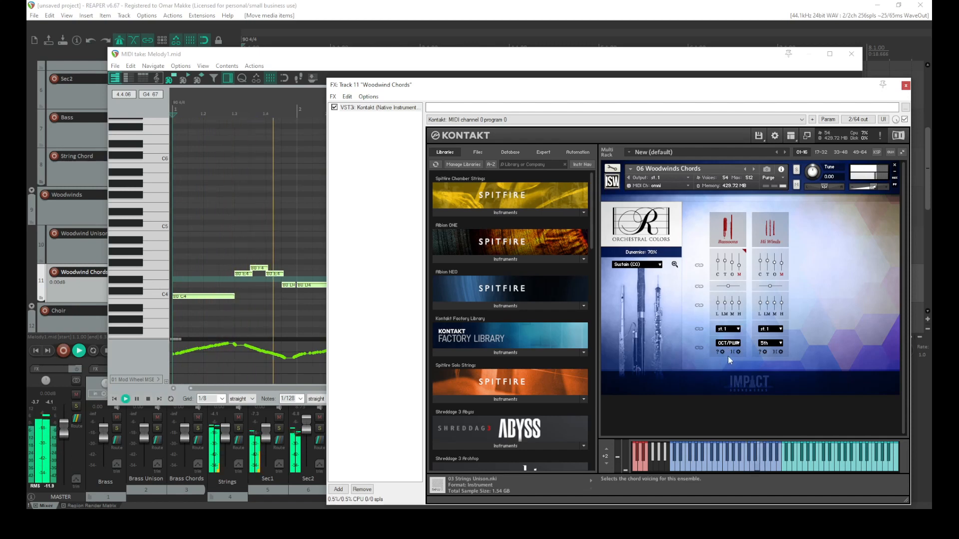
left_click(905, 87)
key("space")
left_click(851, 53)
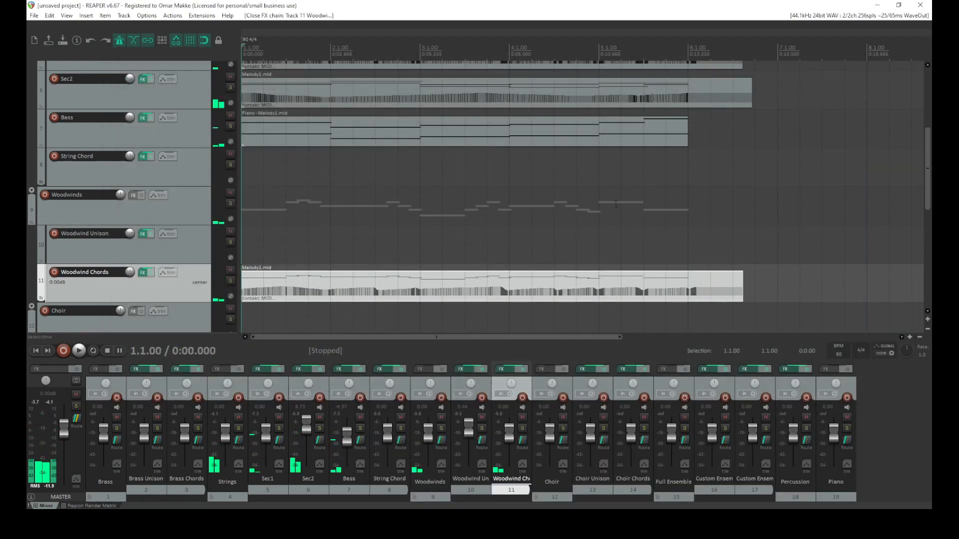
Open the Woodwind Chords MIDI item and delete a stretch of modulation wheel CC points in its middle
double_click(551, 294)
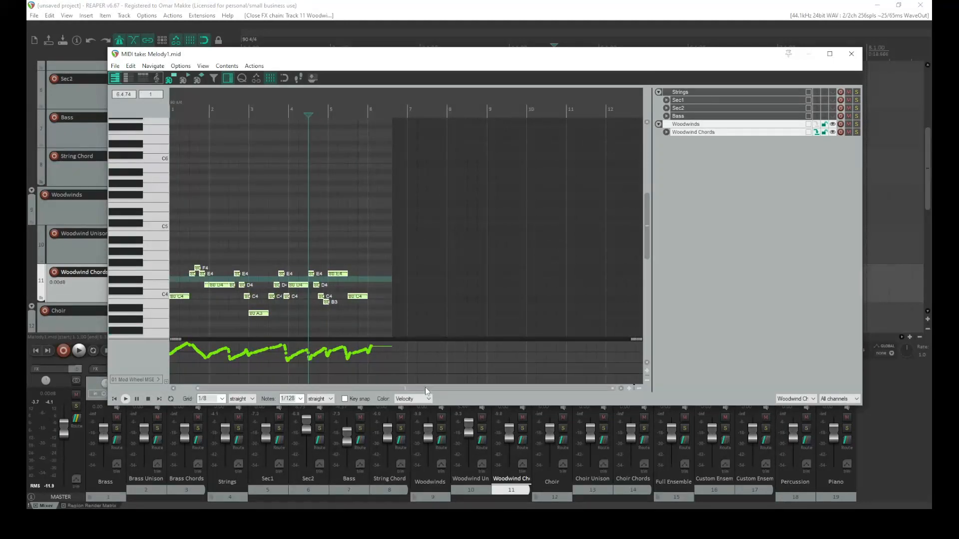
left_click_drag(425, 387, 277, 378)
mouse_move(337, 381)
left_mouse_down()
mouse_move(161, 358)
mouse_move(162, 343)
mouse_move(209, 357)
left_mouse_up()
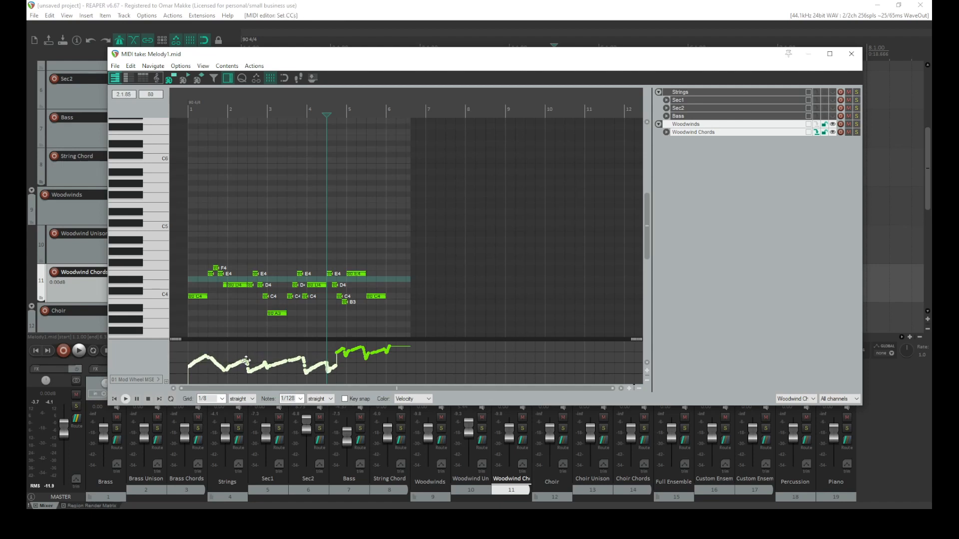
right_click(344, 360)
left_click(318, 379)
mouse_move(340, 380)
left_mouse_down()
mouse_move(308, 371)
mouse_move(303, 356)
mouse_move(329, 362)
left_mouse_up()
scroll(356, 370, "up", 5)
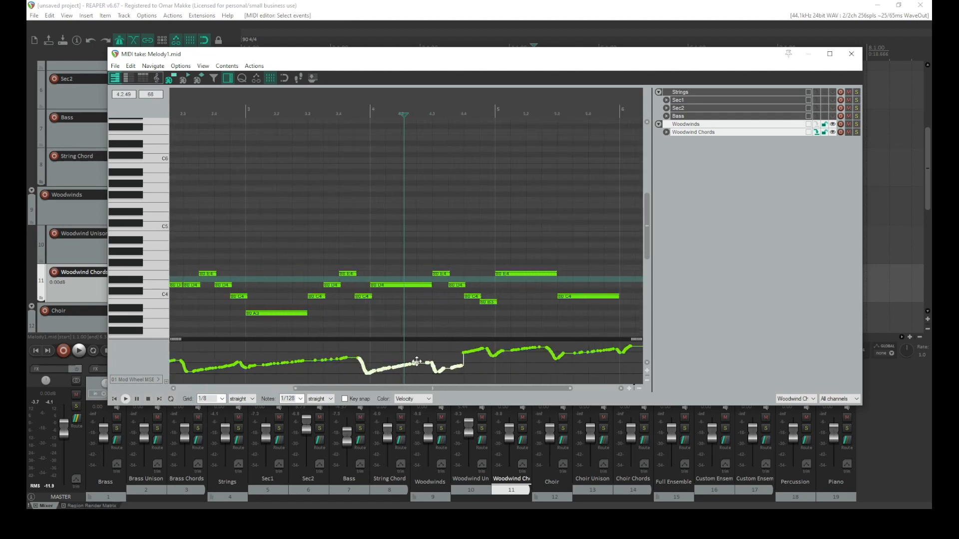
key("Delete")
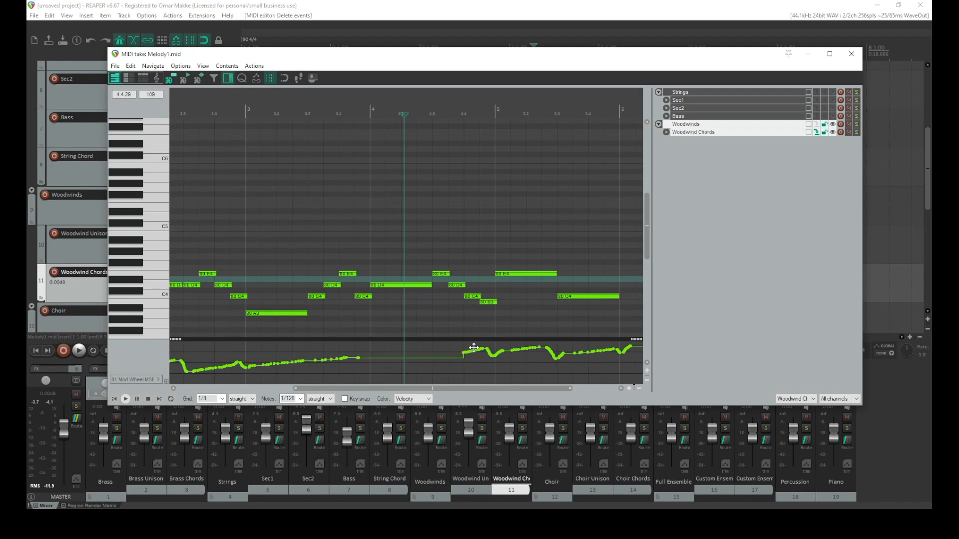
Select all modulation wheel CC points and set their curve shape to Bezier
scroll(396, 368, "down", 6)
left_click_drag(424, 379, 161, 349)
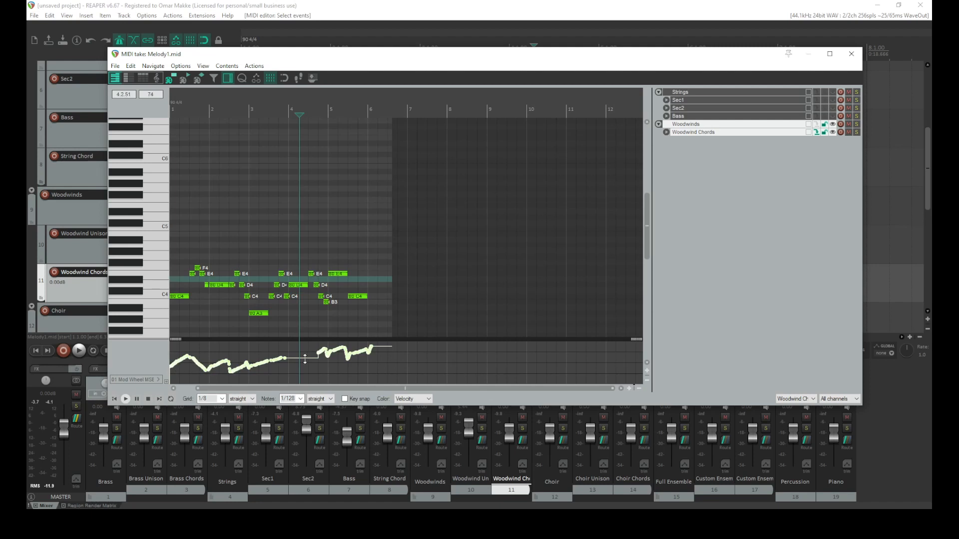
scroll(393, 361, "up", 3)
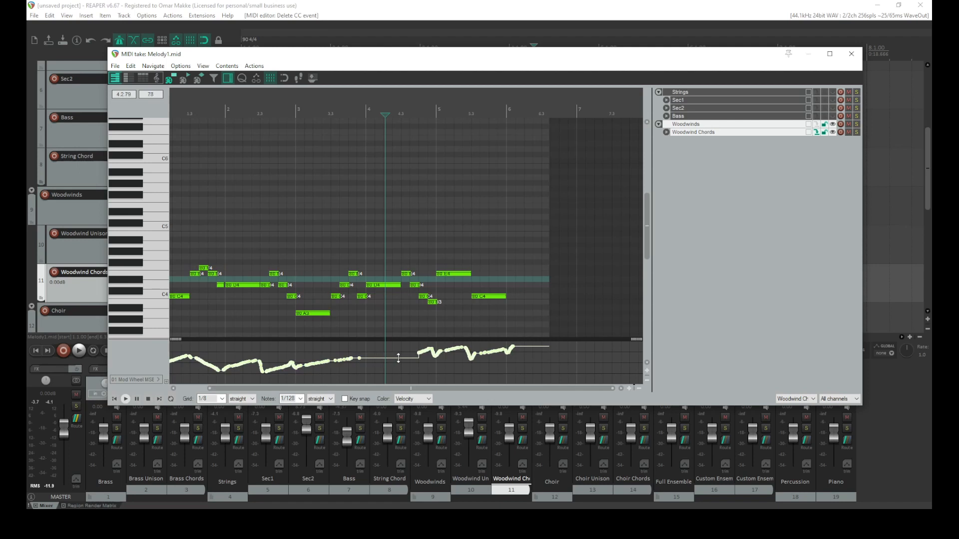
right_click(442, 362)
mouse_move(549, 417)
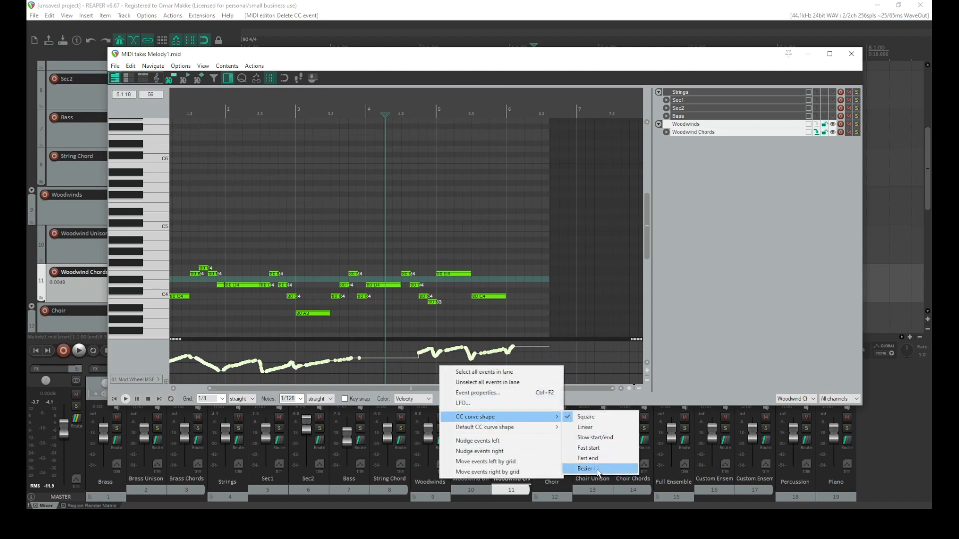
left_click(582, 469)
Add a modulation wheel point inside the flattened gap, then close the MIDI editor
scroll(467, 383, "down", 2)
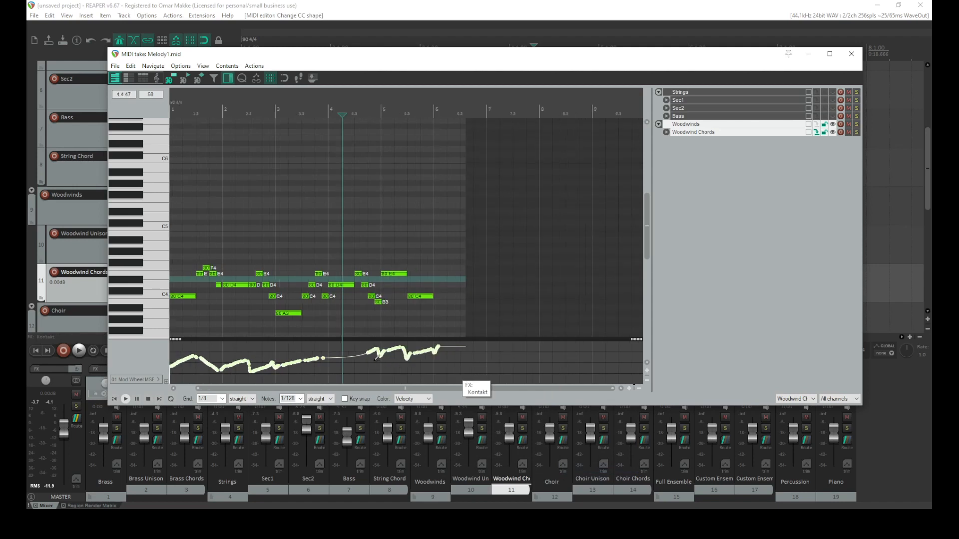
left_click(348, 358)
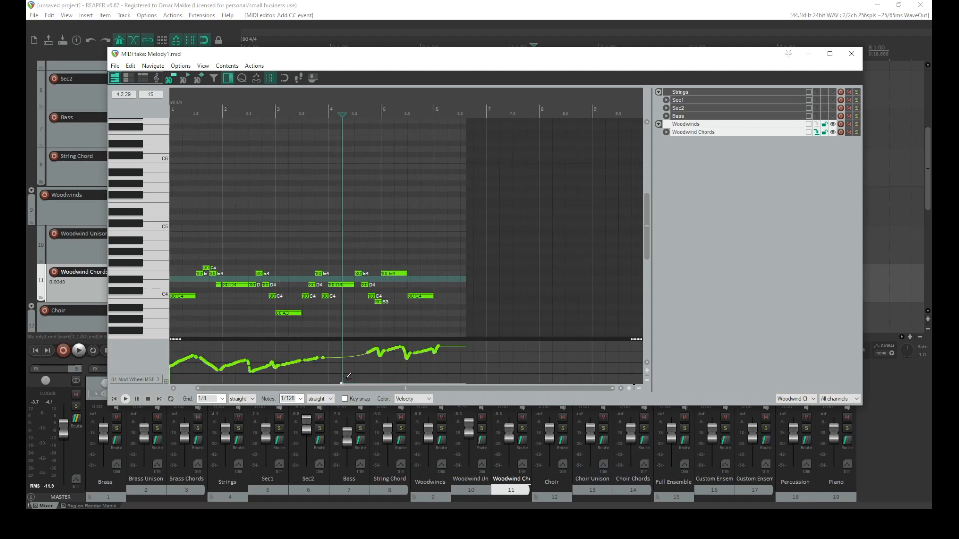
left_click(340, 357)
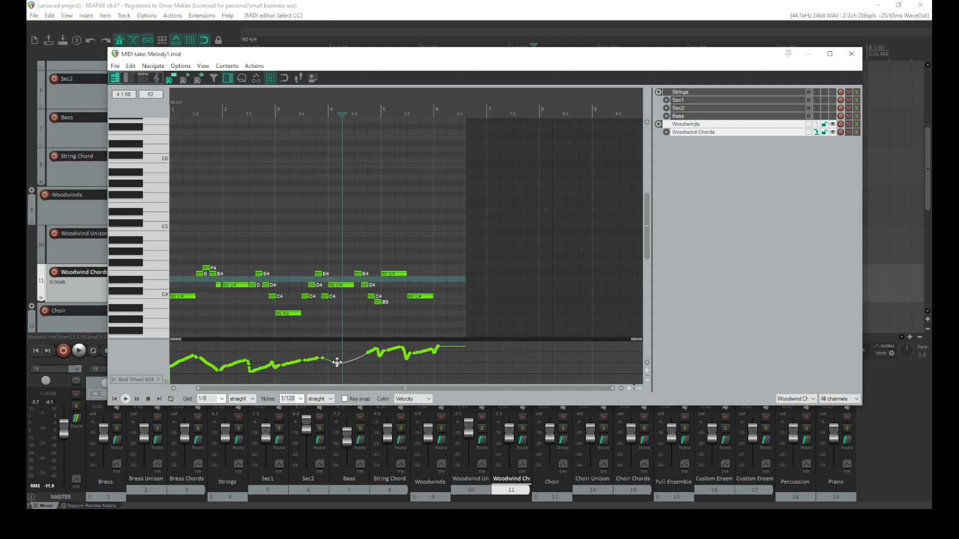
left_click(851, 53)
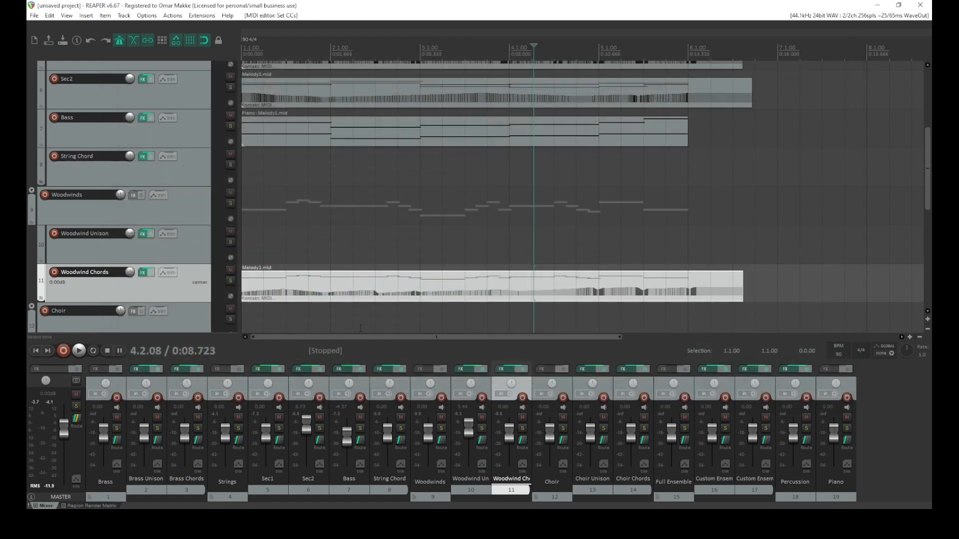
Play the project from the start to review the woodwind chords
left_click(36, 351)
key("space")
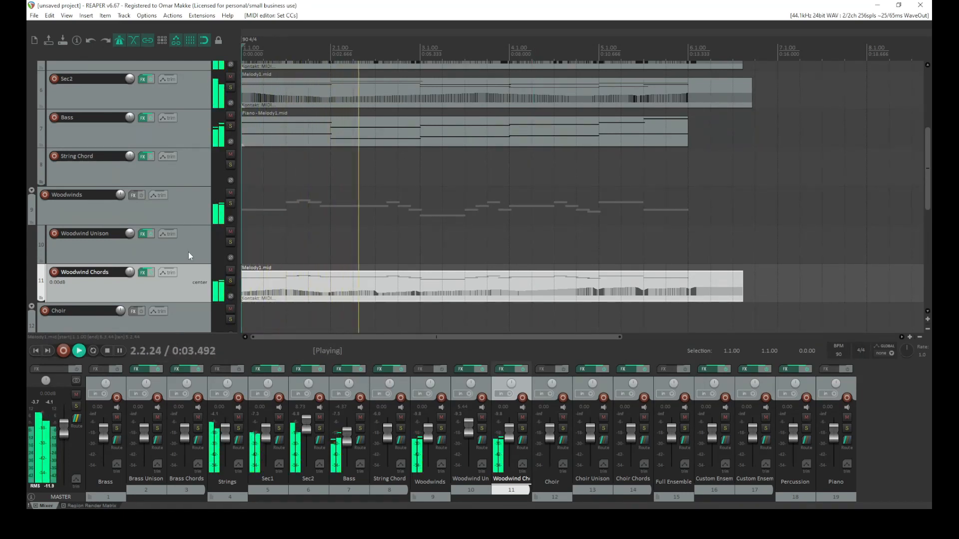
scroll(197, 215, "down", 3)
scroll(191, 198, "up", 5)
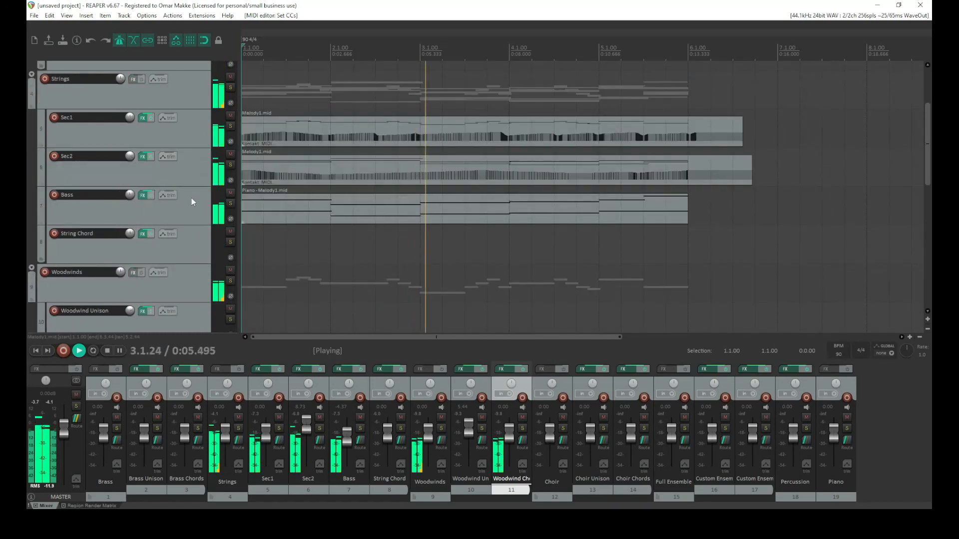
scroll(193, 200, "down", 2)
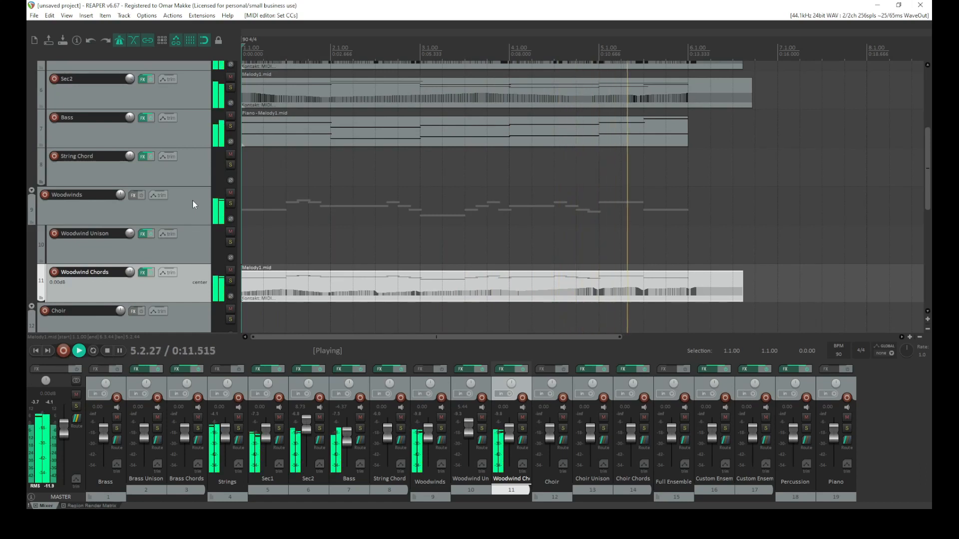
key("space")
Reopen the Woodwind Chords MIDI item and move the long E4 note at bar 5 up to G4
double_click(599, 281)
scroll(441, 280, "up", 4)
left_click(432, 275)
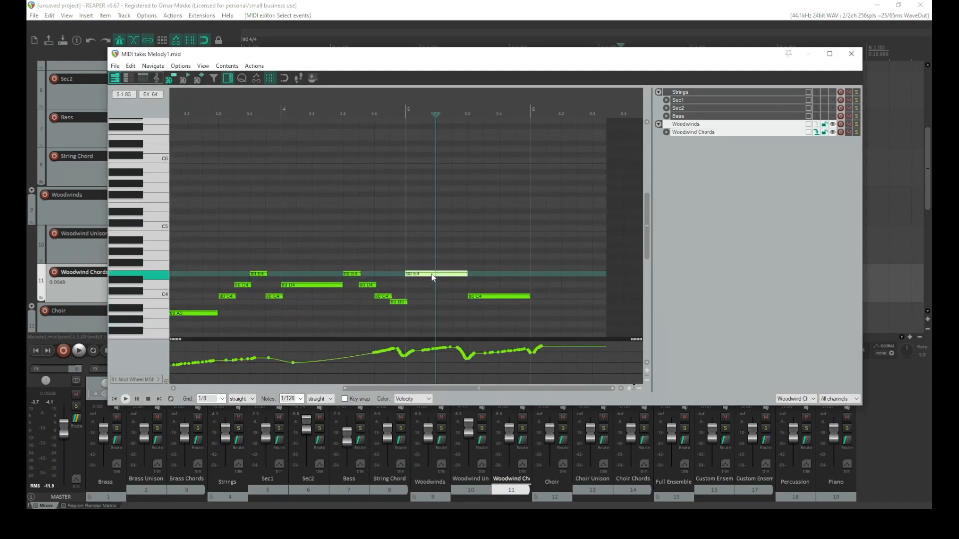
left_click_drag(433, 275, 432, 259)
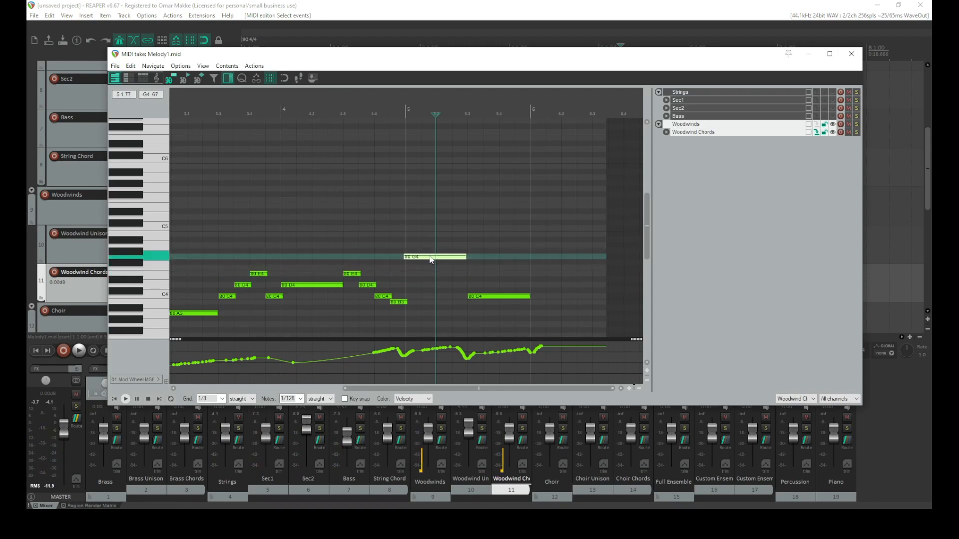
left_click(398, 245)
key("space")
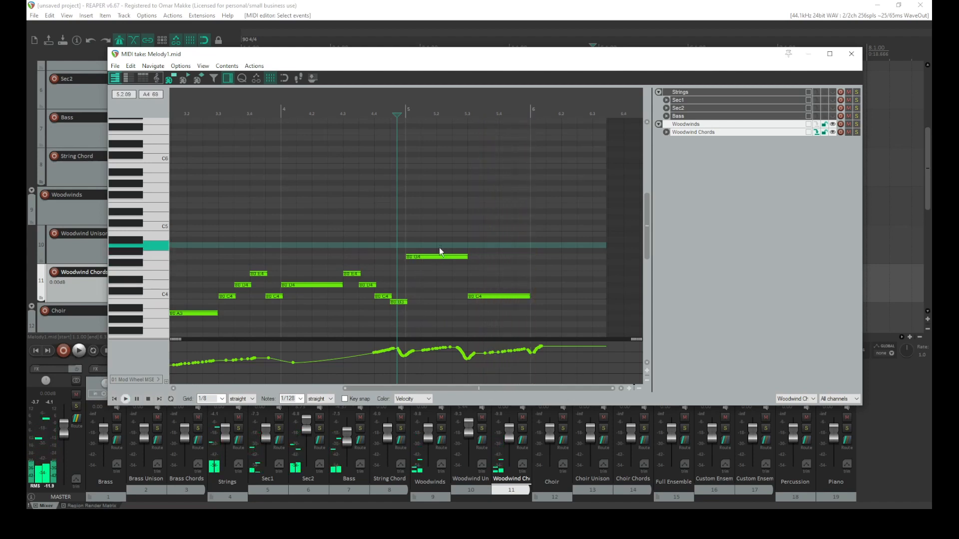
Transpose that G4 note down an octave and play the passage back
left_click_drag(440, 247, 396, 263)
key("ctrl+Down")
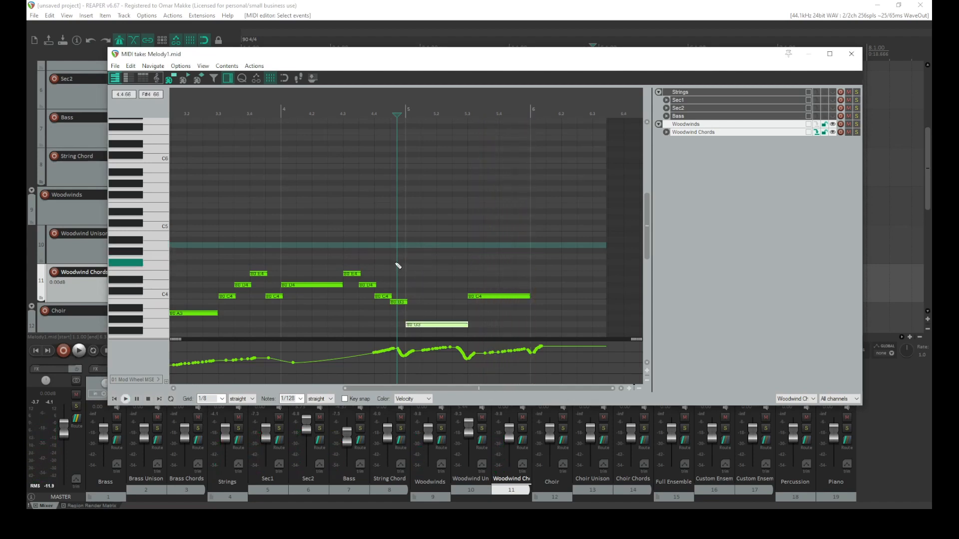
key("space")
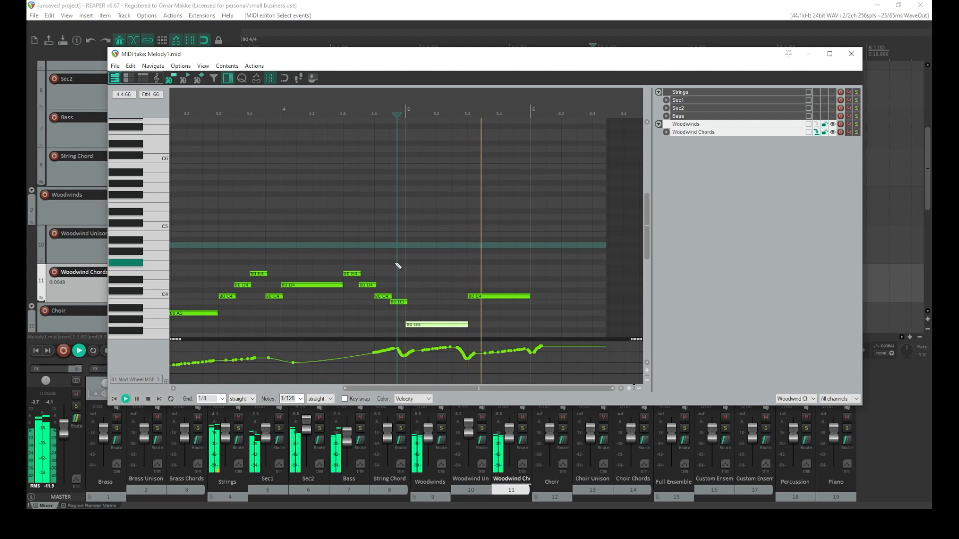
left_click(344, 243)
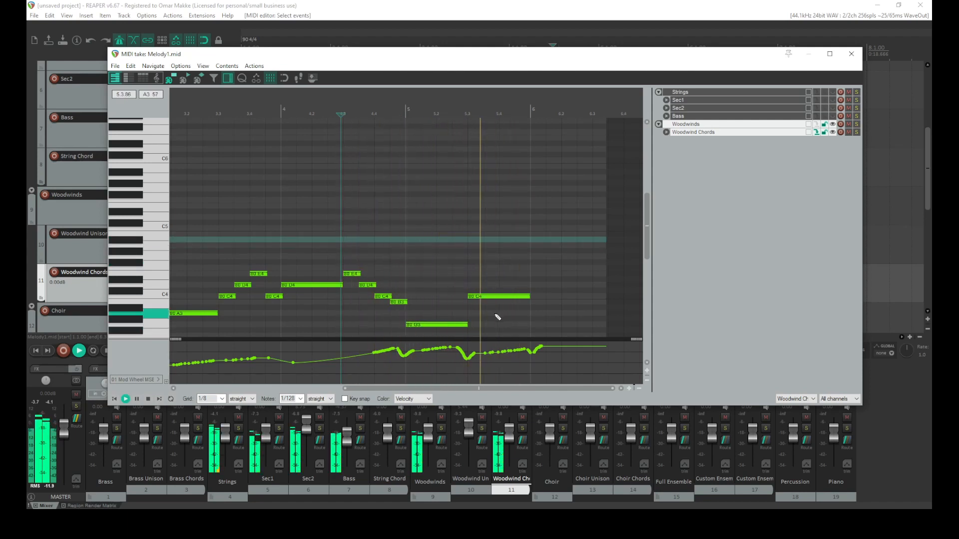
key("space")
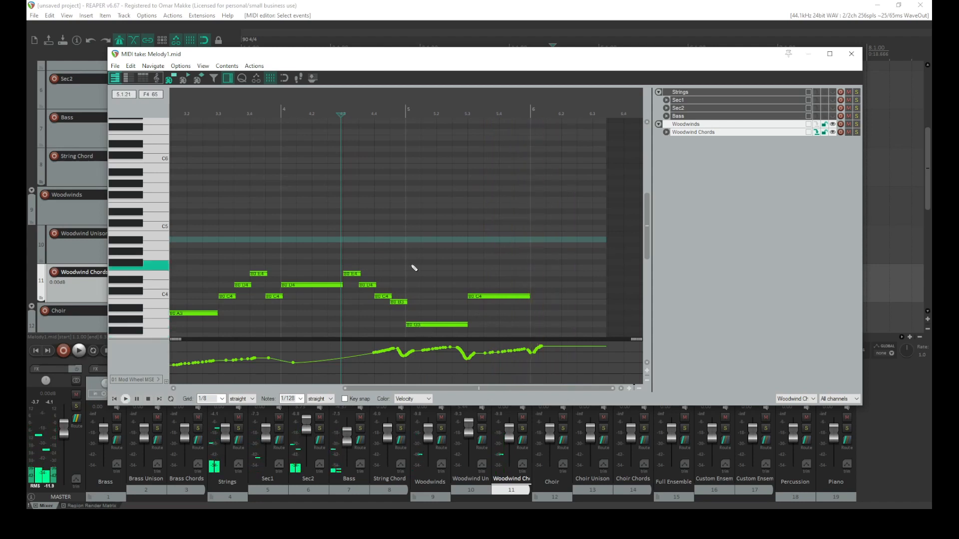
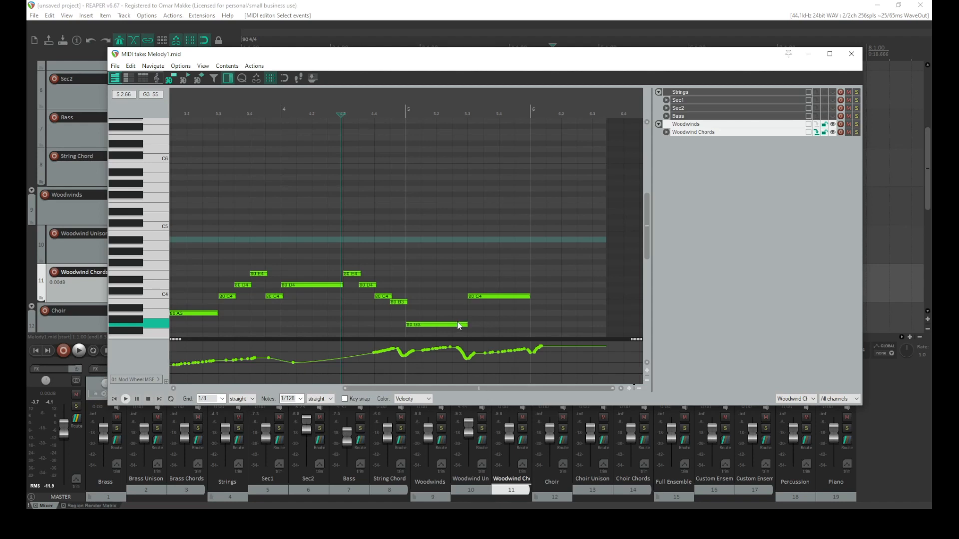
Play the woodwind chord passage once more and close the MIDI editor
key("space")
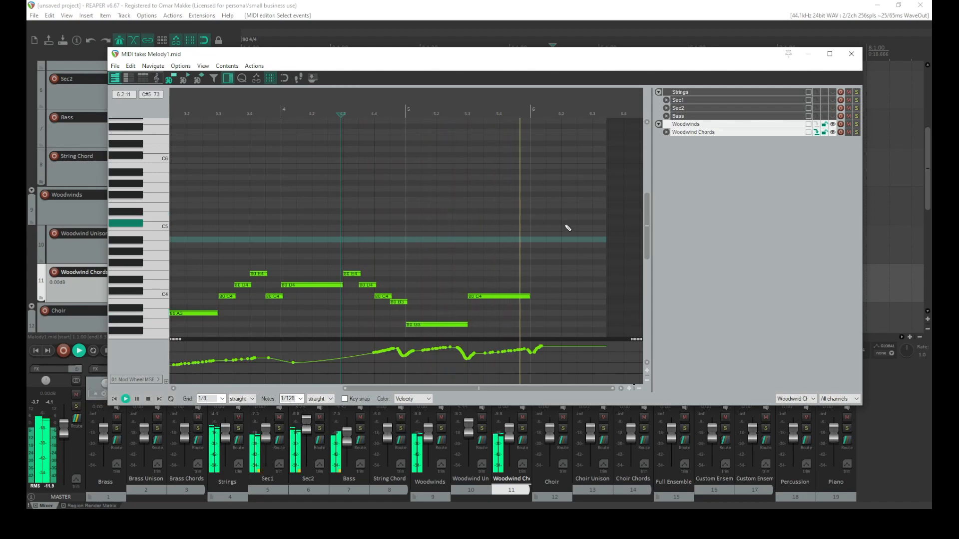
key("space")
key("Escape")
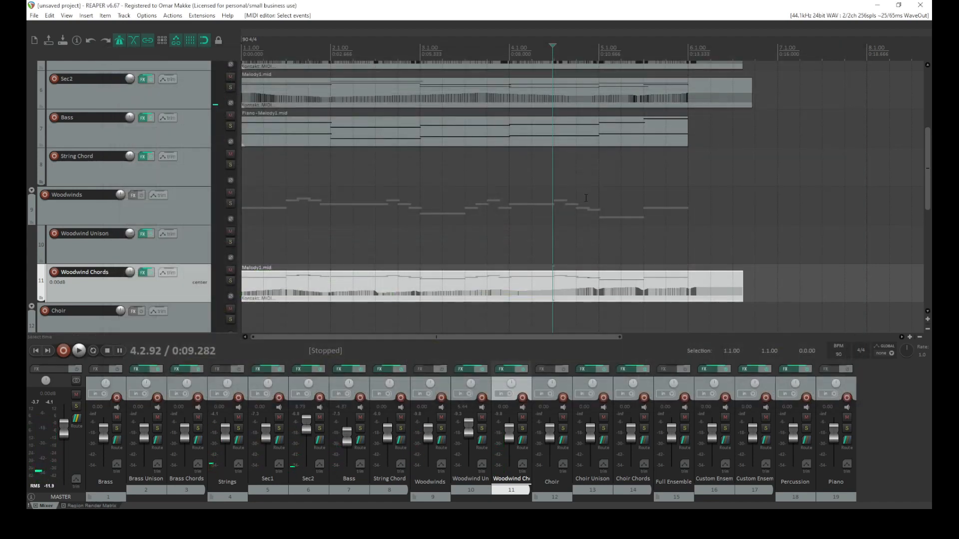
Paste the Melody1 MIDI item onto the Brass Unison track and line it up with the project start
scroll(190, 272, "down", 2)
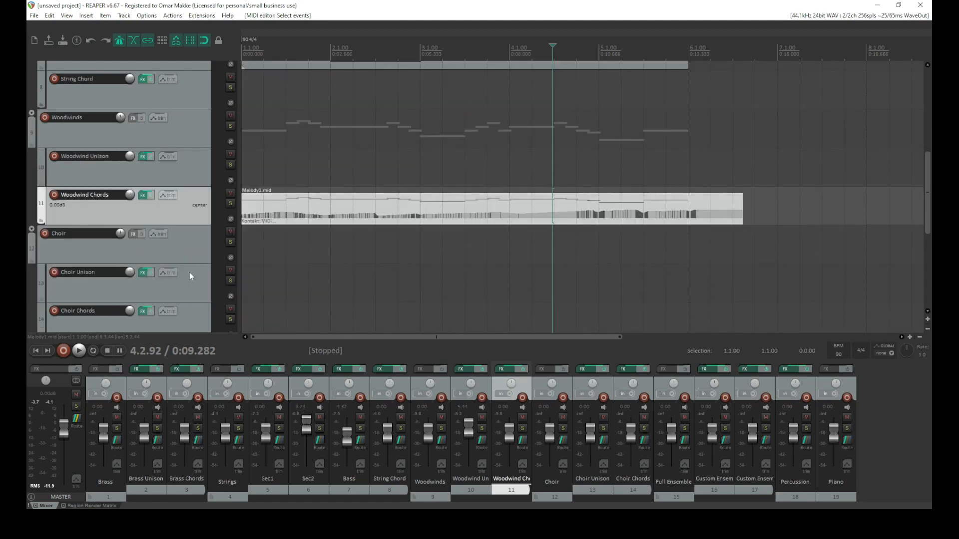
scroll(192, 278, "up", 1)
left_click(298, 254)
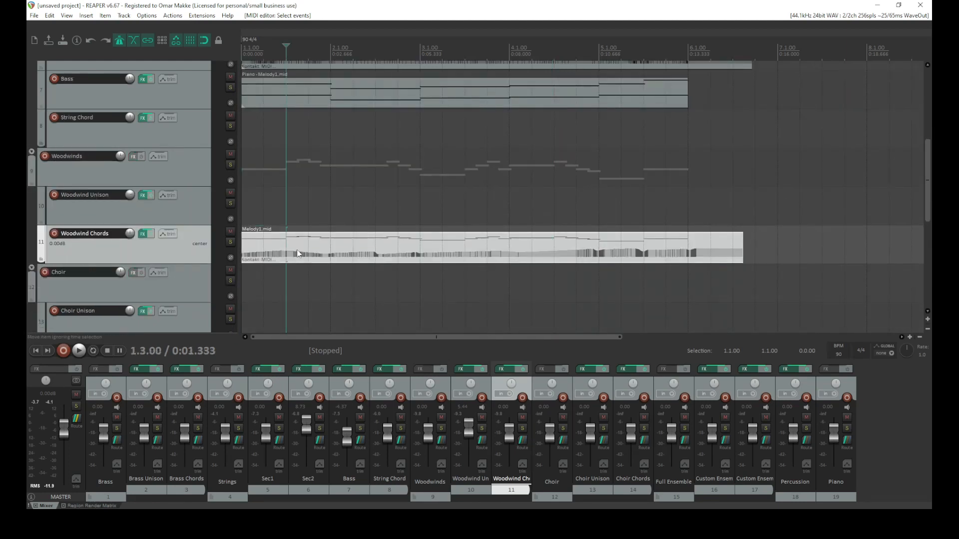
scroll(134, 215, "up", 6)
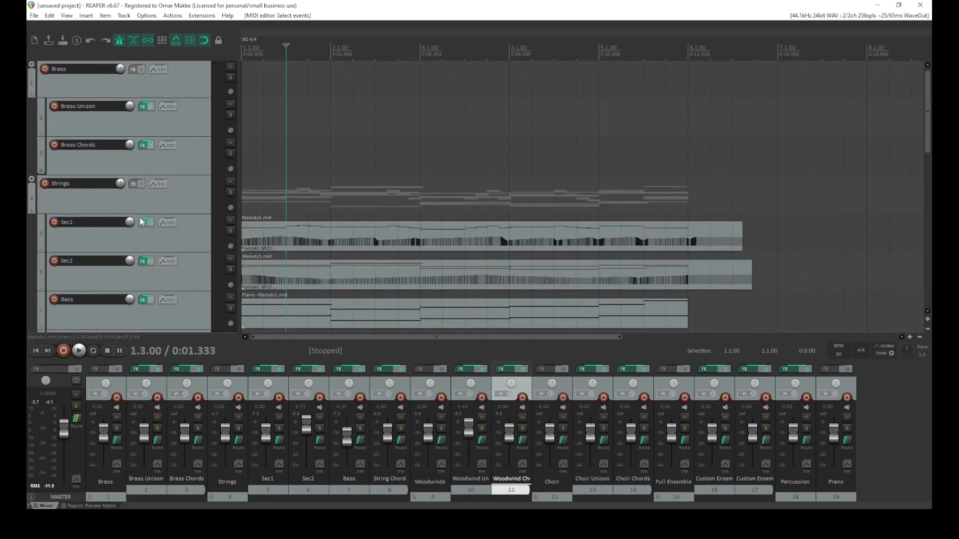
left_click(273, 111)
key("ctrl+v")
left_click_drag(318, 131, 299, 116)
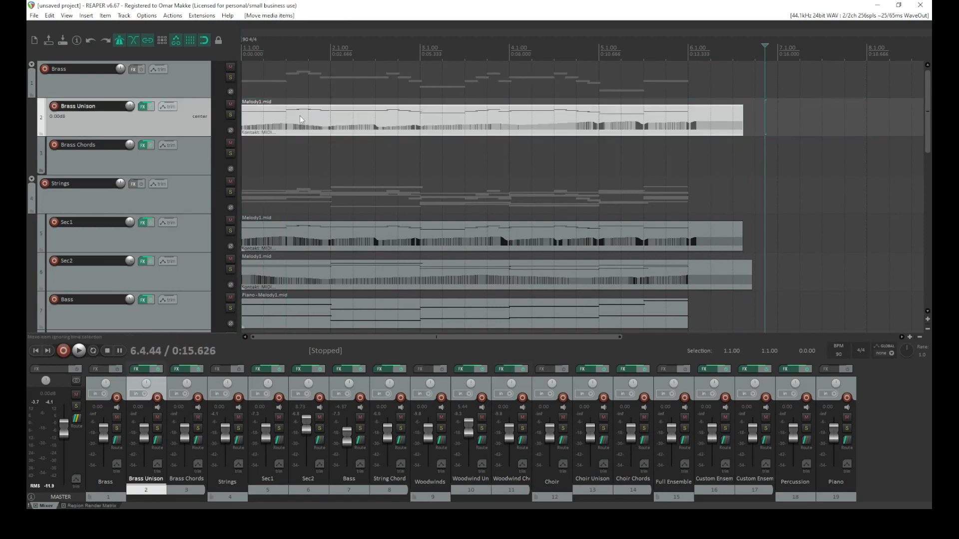
Open the Brass Unison Kontakt instrument, set the Orchestral Colors articulation to Staccato (D#0), and close the FX window
left_click(144, 107)
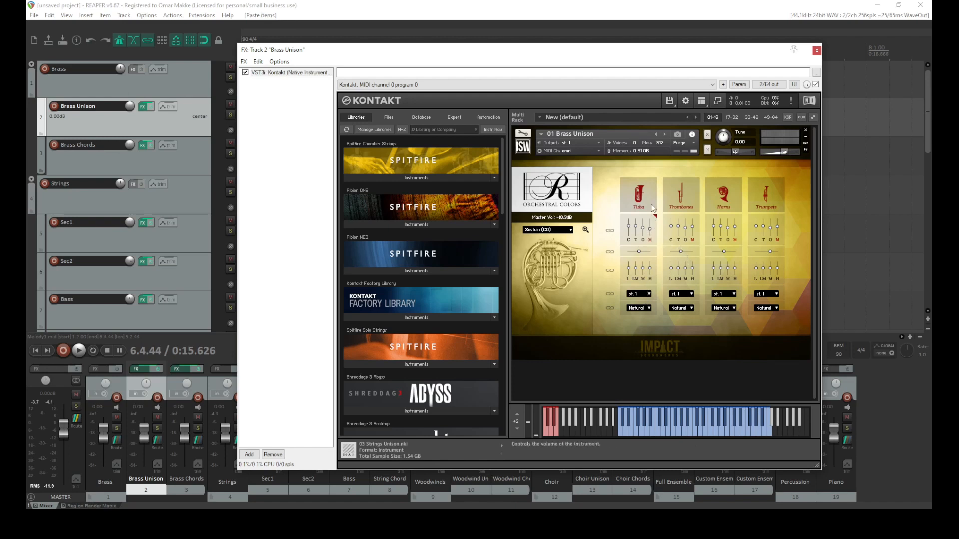
left_click(569, 230)
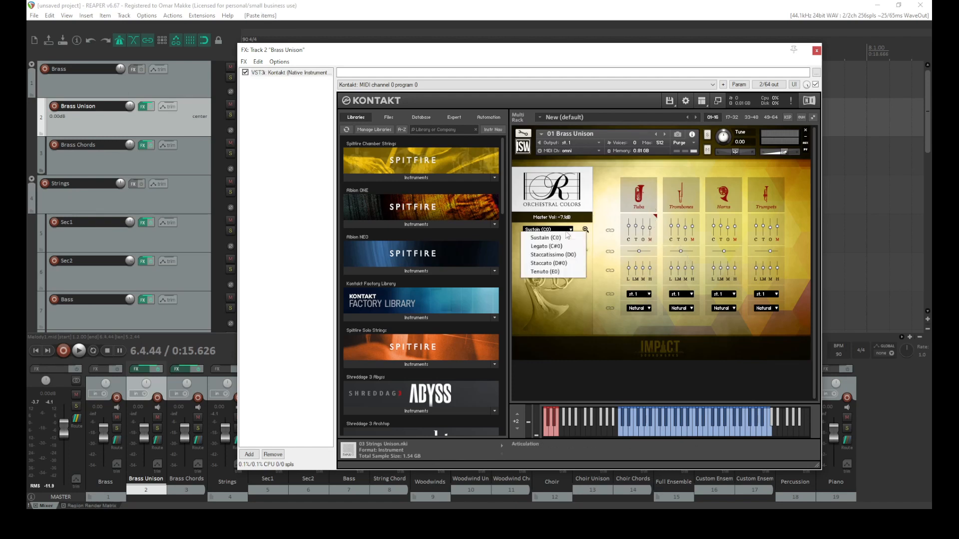
left_click(561, 264)
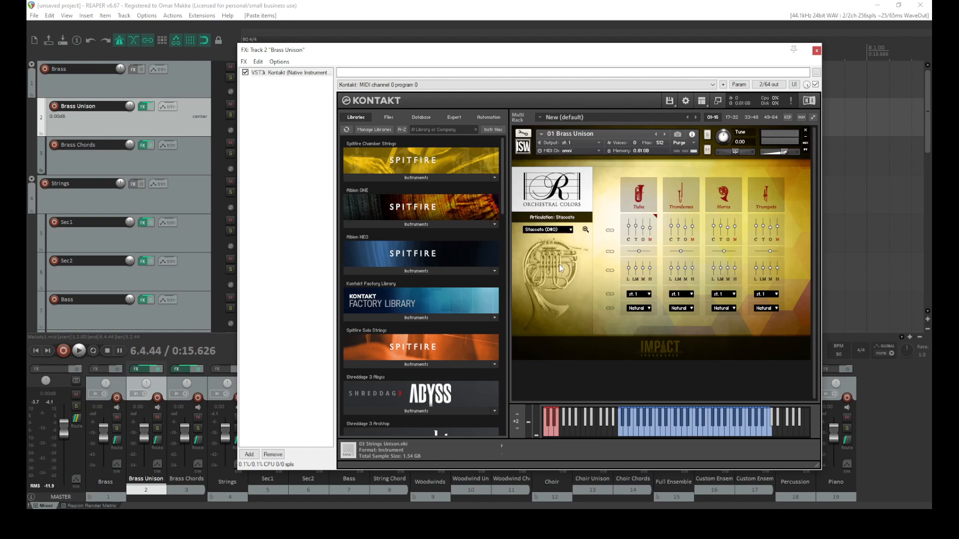
left_click(817, 50)
Play the Brass Unison track soloed from the project start, then unsolo it
left_click_drag(302, 133, 279, 132)
left_click(35, 353)
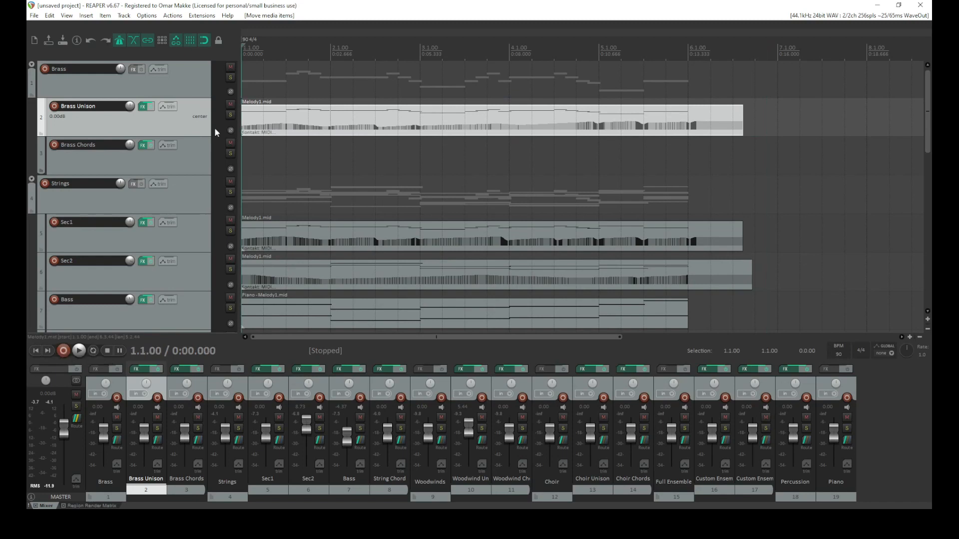
key("space")
key("space")
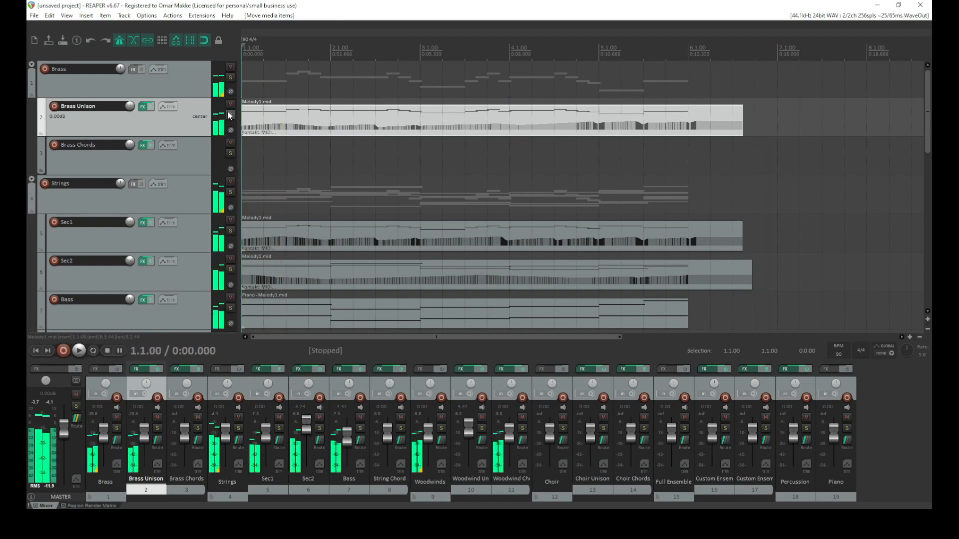
left_click(231, 115)
key("space")
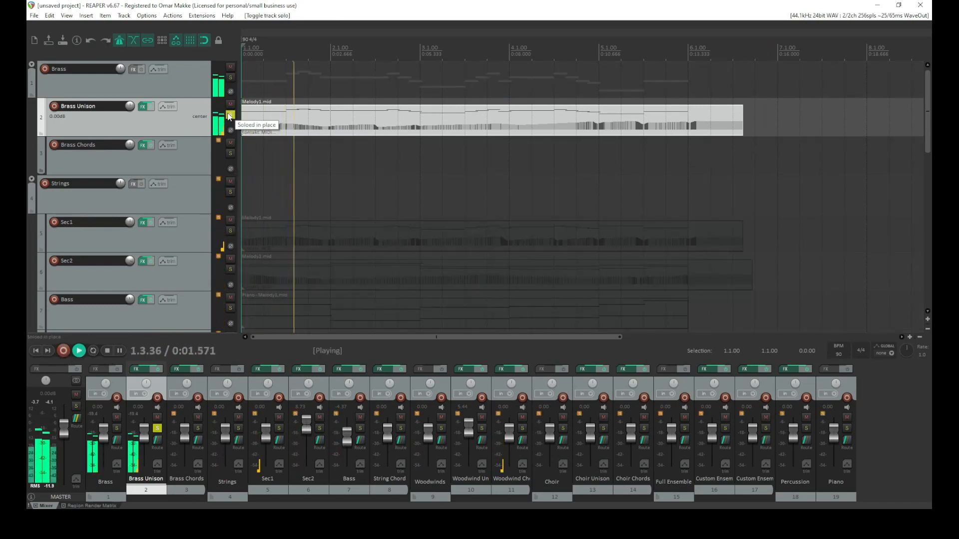
key("space")
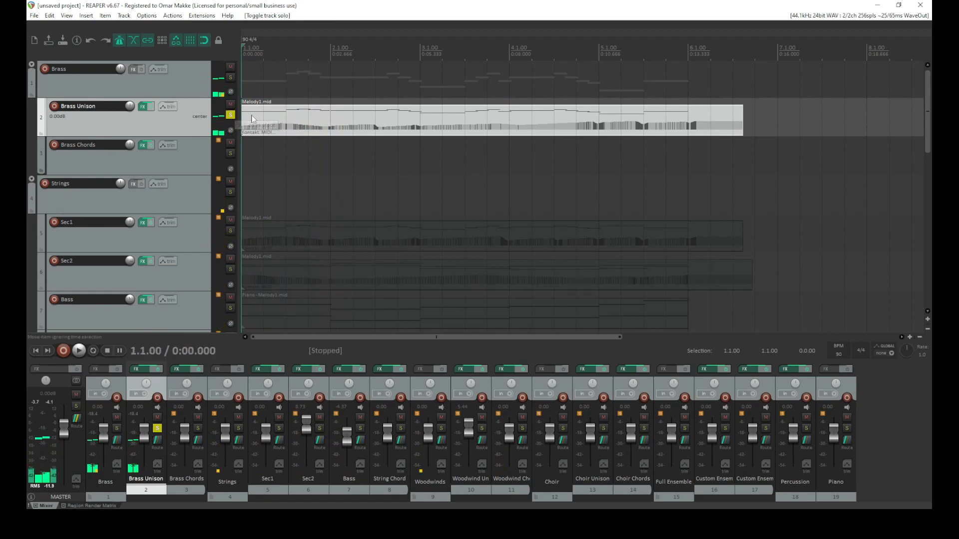
left_click(232, 117)
Add the JS: MIDI Sequencer Megababy plugin to the Brass Unison FX chain
left_click(34, 16)
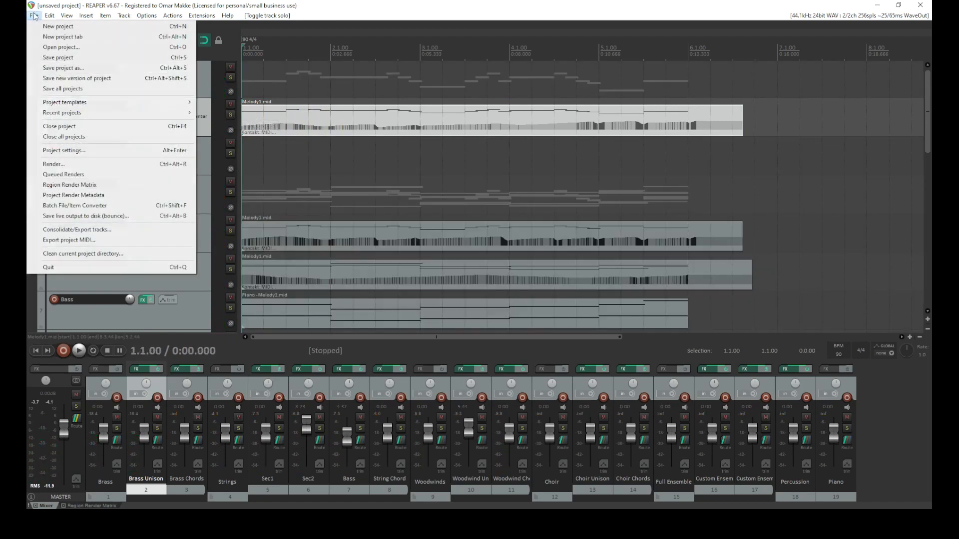
left_click(323, 78)
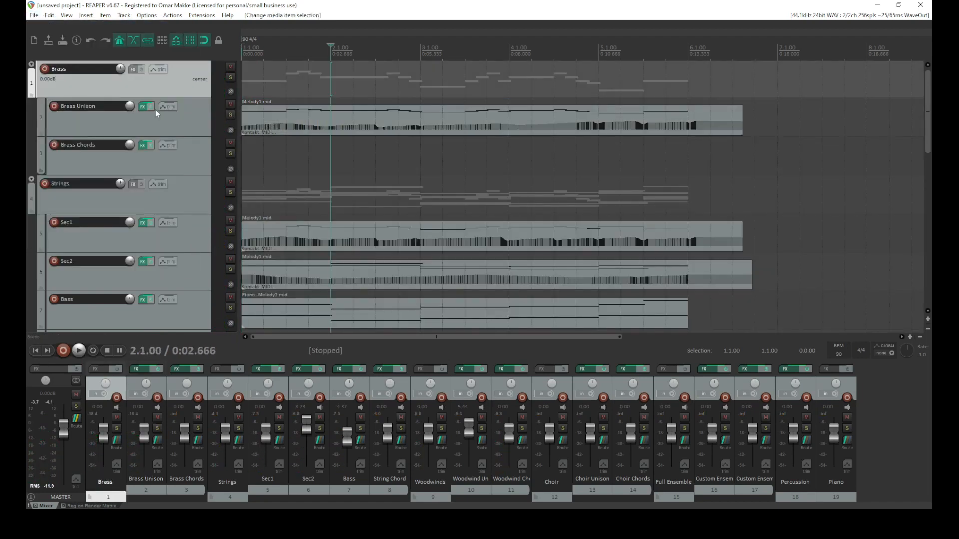
left_click(143, 107)
left_click(244, 61)
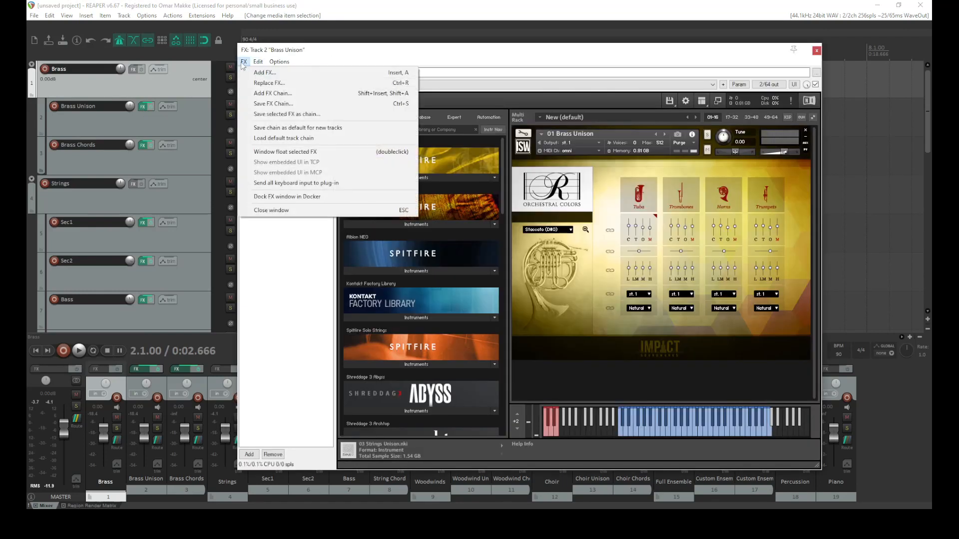
left_click(451, 131)
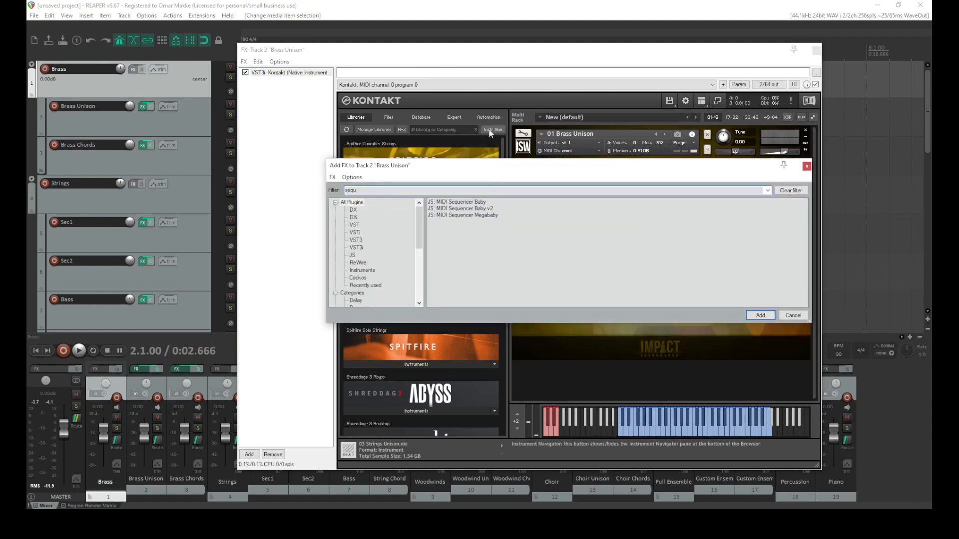
double_click(469, 216)
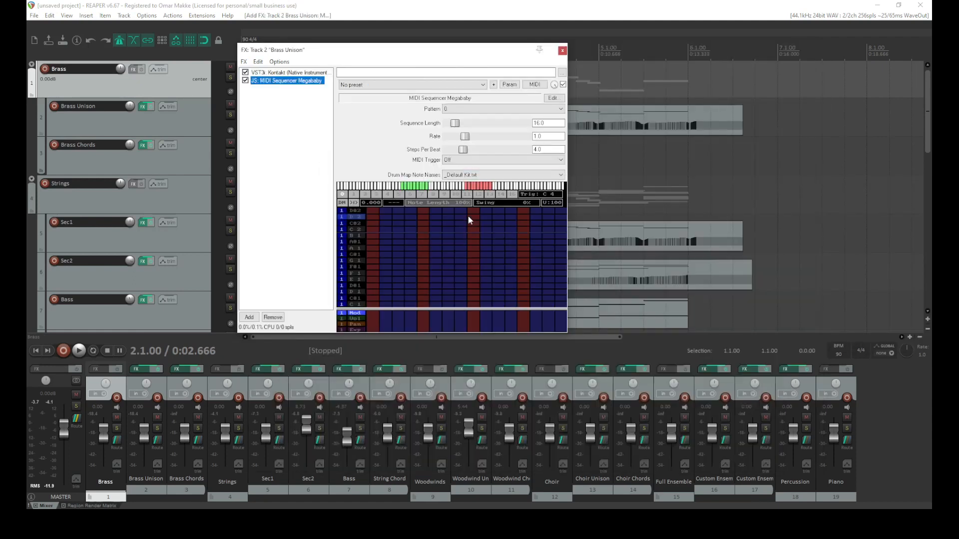
left_click_drag(324, 50, 544, 44)
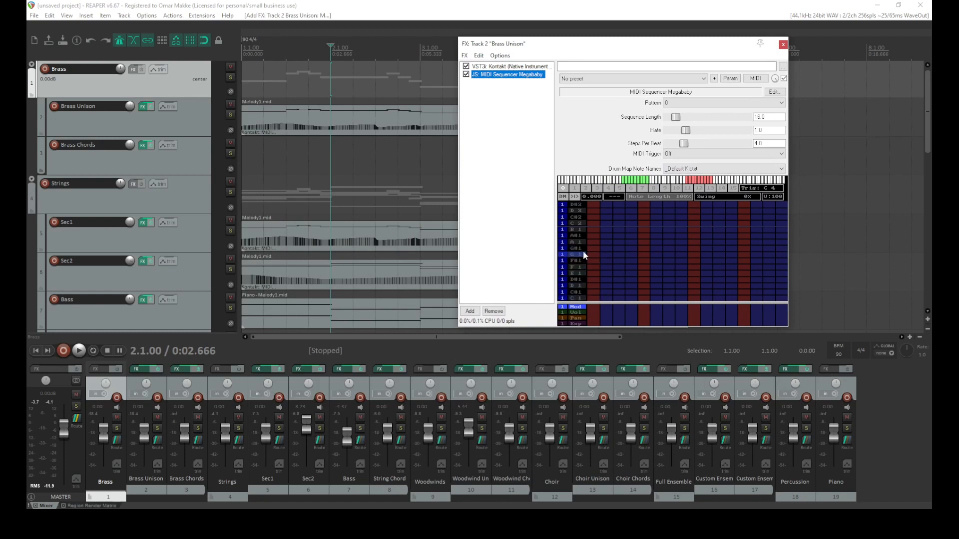
Enter C4 steps in the Megababy sequencer grid and play them with Brass Unison soloed
left_click_drag(643, 184, 686, 179)
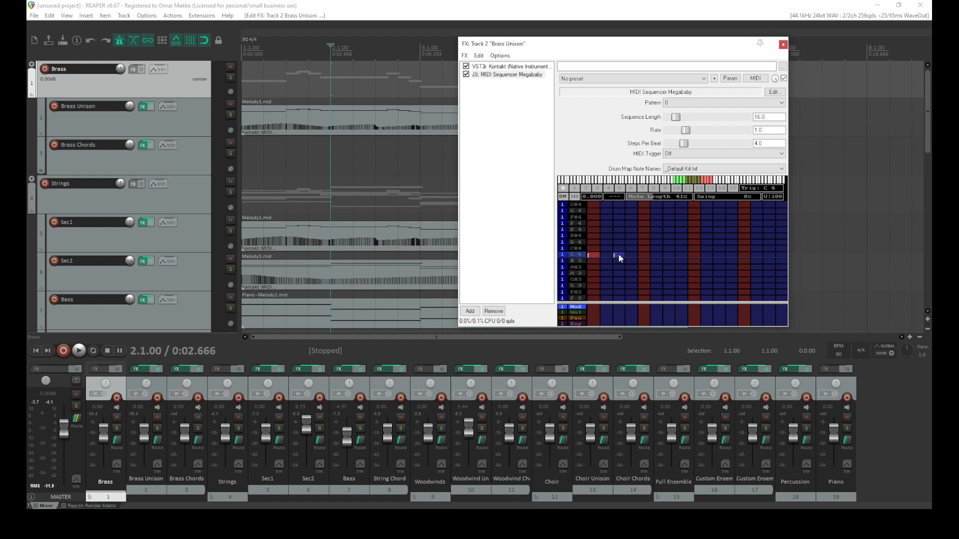
left_click(642, 255)
key("space")
key("space")
left_click(37, 351)
key("space")
left_click(230, 114)
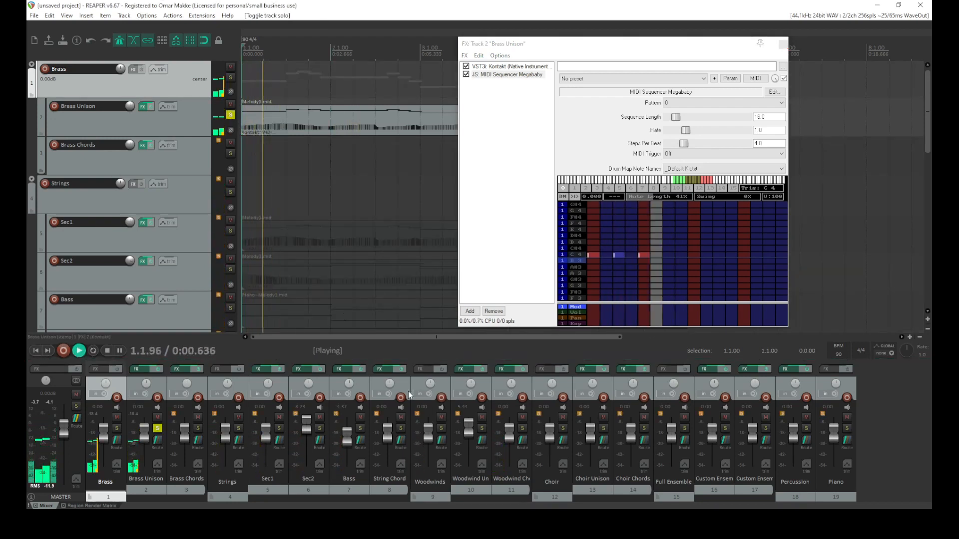
key("space")
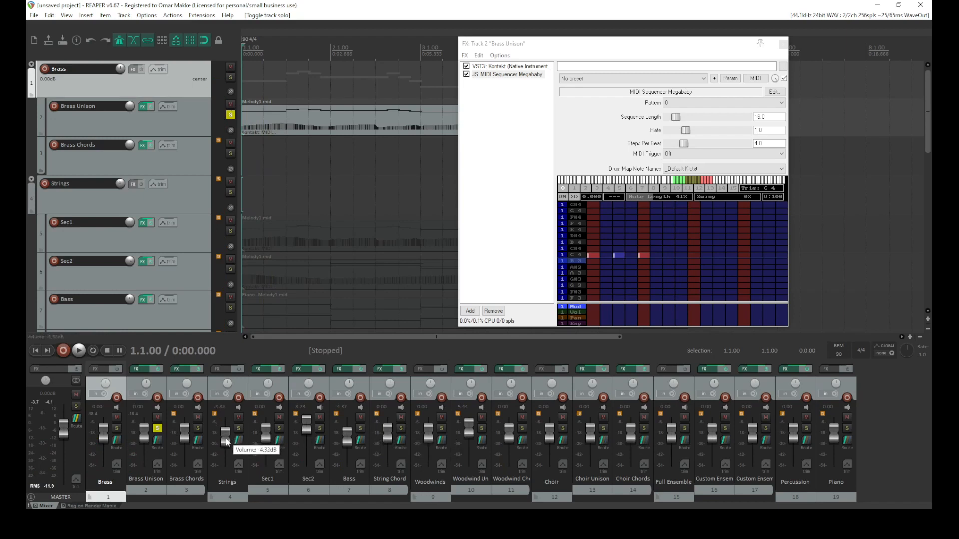
Unsolo Brass Unison and play the full arrangement from the start
key("space")
key("space")
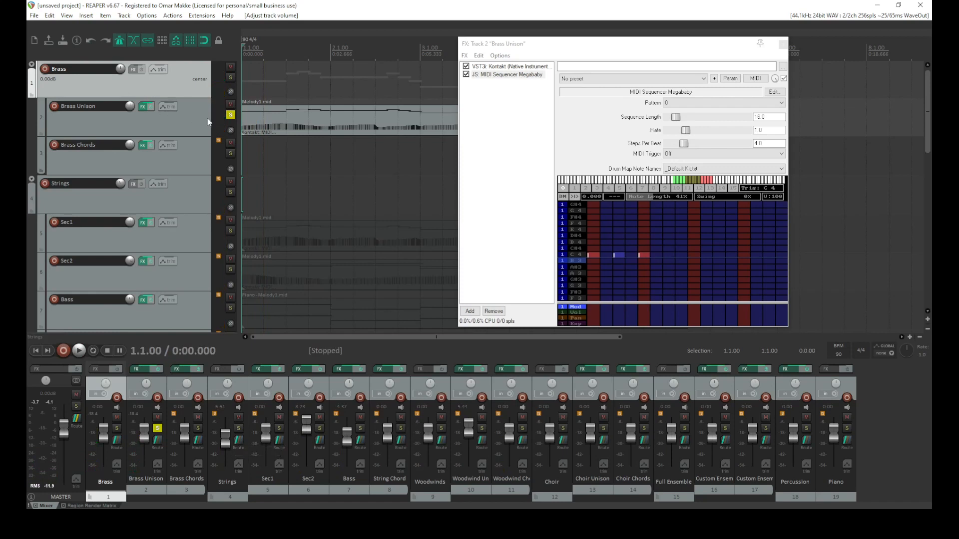
left_click(230, 117)
key("space")
key("space")
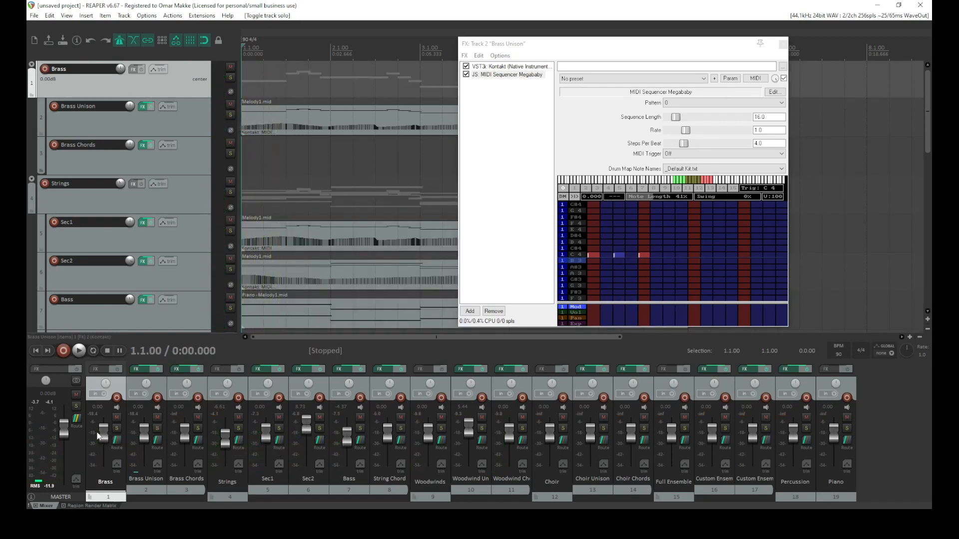
Raise the Brass folder volume slightly and play the arrangement again
left_click_drag(102, 424, 102, 423)
key("space")
key("space")
key("space")
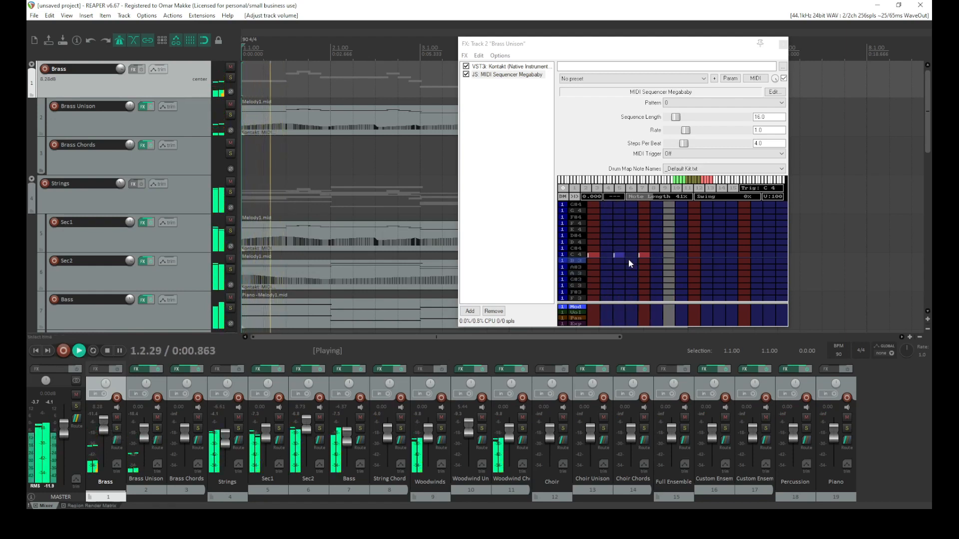
key("space")
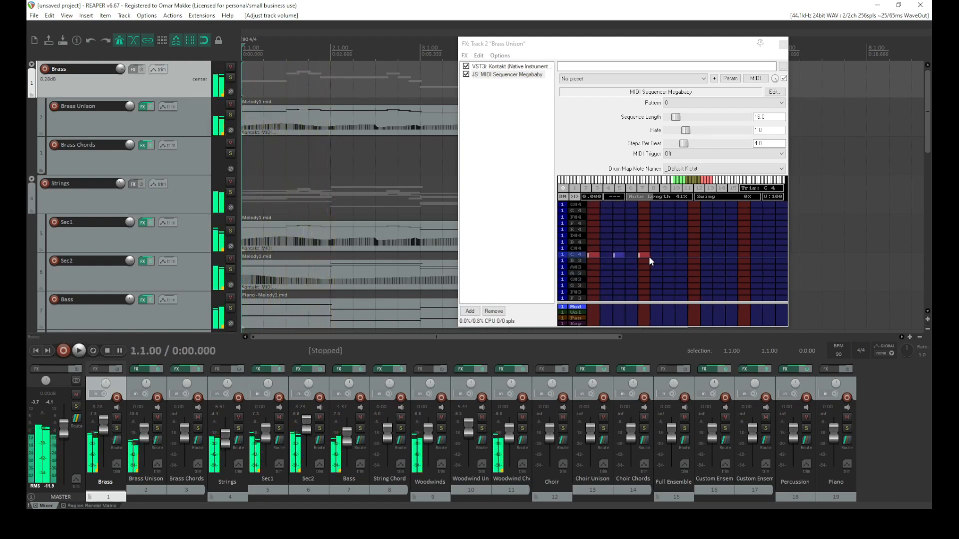
key("space")
Solo the Brass Unison track again and play it
key("space")
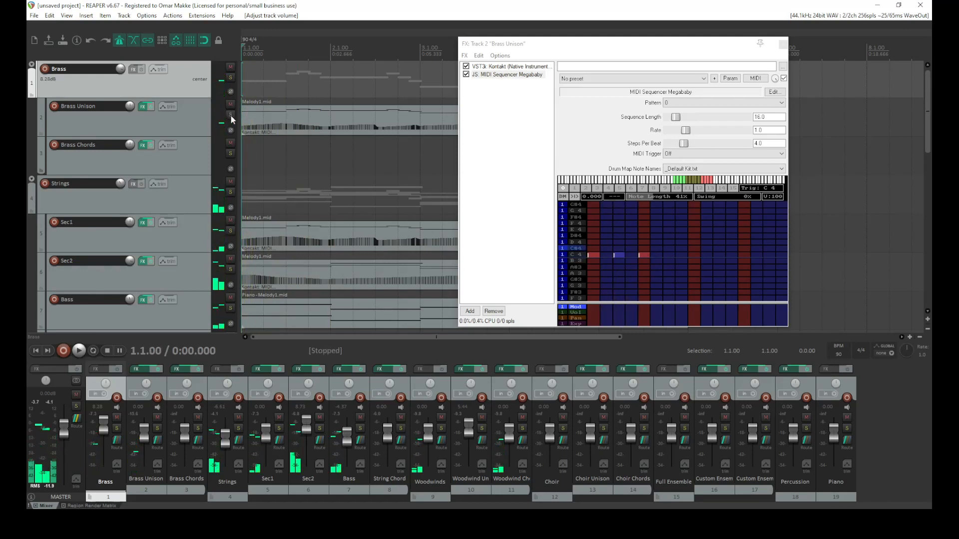
left_click(231, 115)
key("space")
key("space")
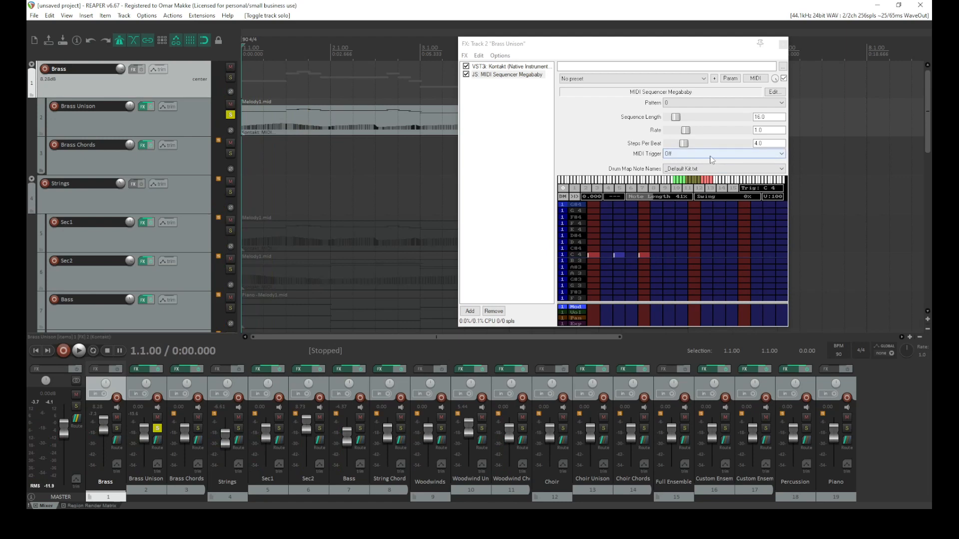
Move the MIDI Sequencer Megababy above Kontakt in the Brass Unison FX chain and test playback
left_click_drag(504, 69, 506, 82)
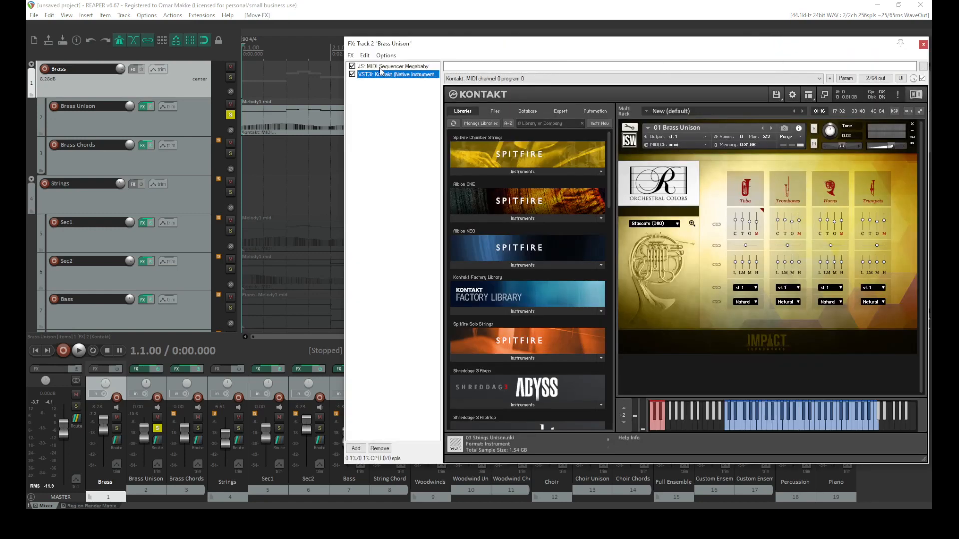
left_click_drag(709, 45, 626, 42)
left_click(312, 65)
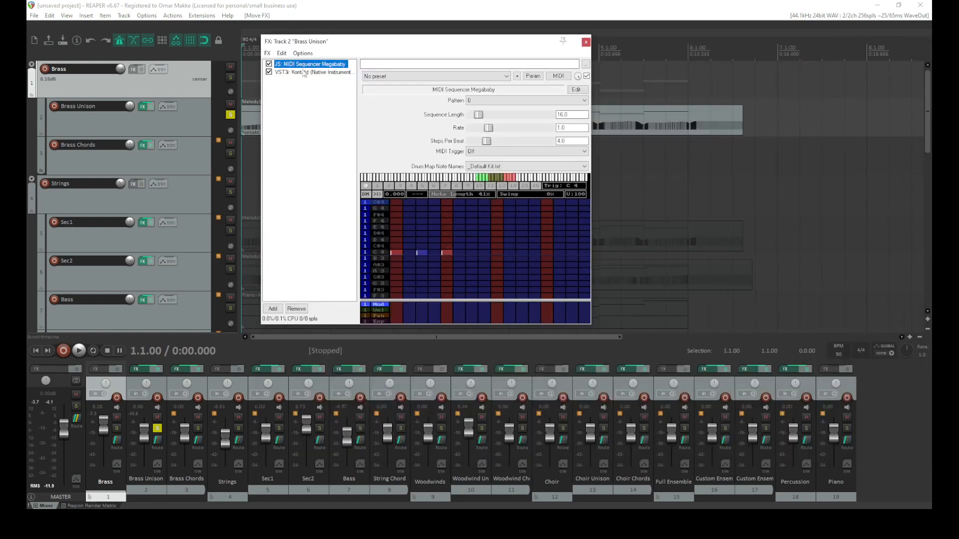
key("space")
Play the soloed Brass Unison track from the project start
key("space")
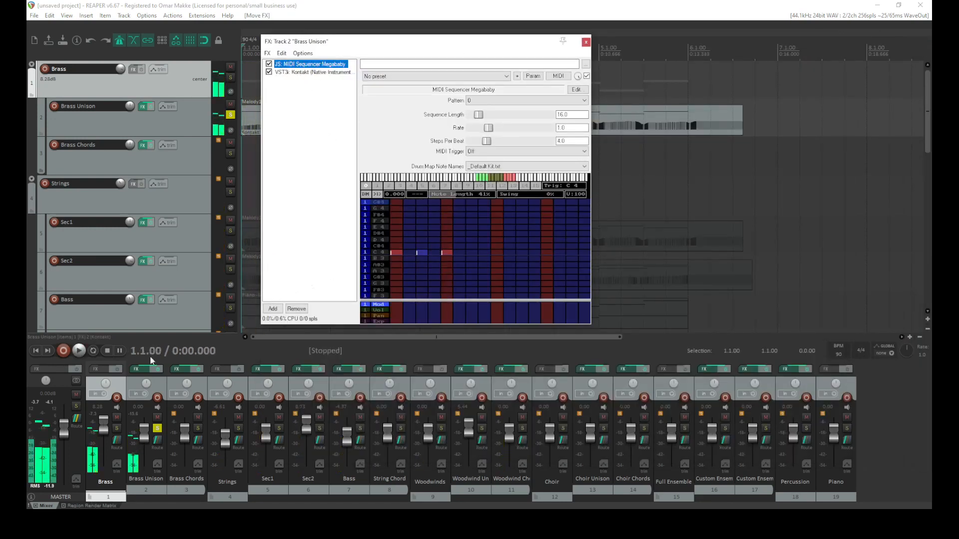
left_click(34, 349)
key("space")
key("space")
key("space")
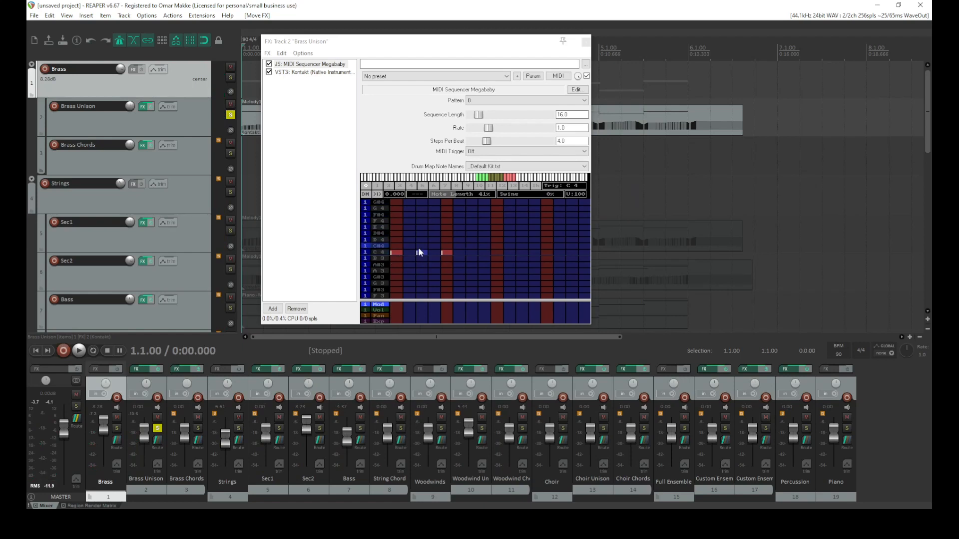
Add further C4 steps to the sequencer pattern, play it back, and close the FX chain window
left_click(446, 252)
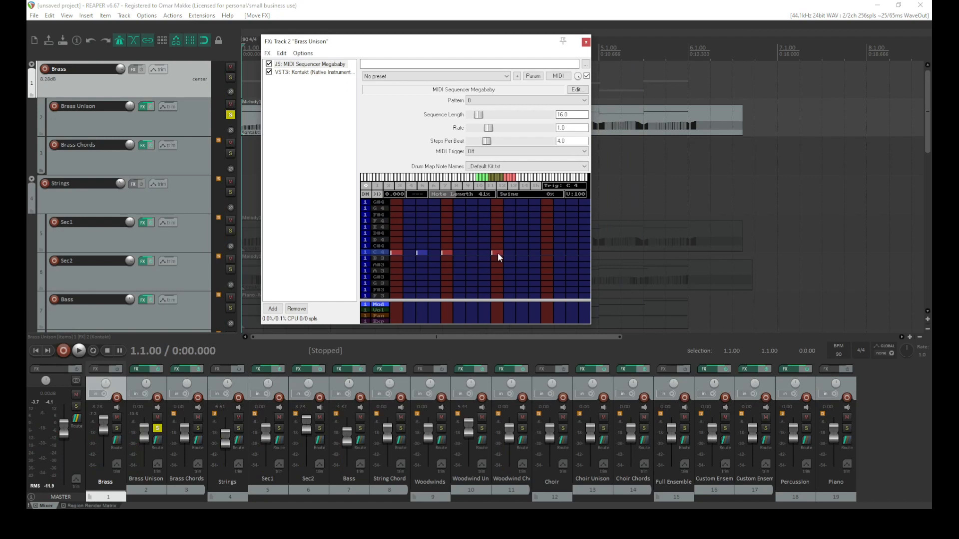
left_click(548, 253)
key("space")
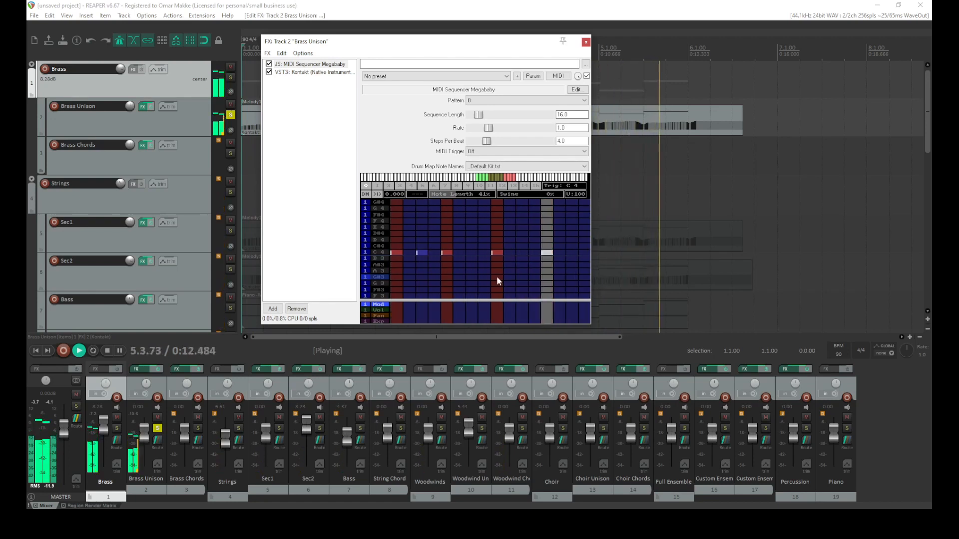
key("space")
left_click(586, 42)
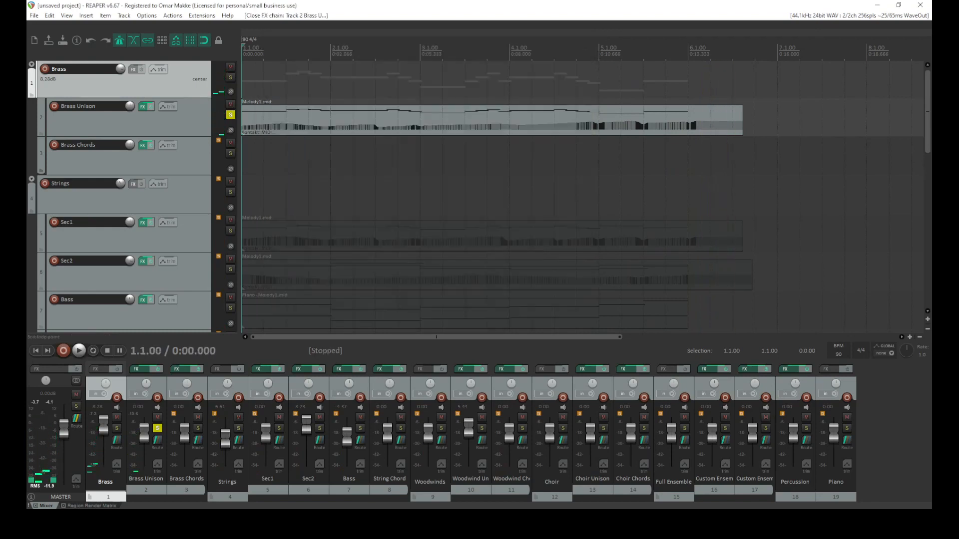
Split the Brass Unison MIDI item at bar 6 and delete the trailing part
left_click(693, 122)
key("s")
left_click(742, 122)
key("Delete")
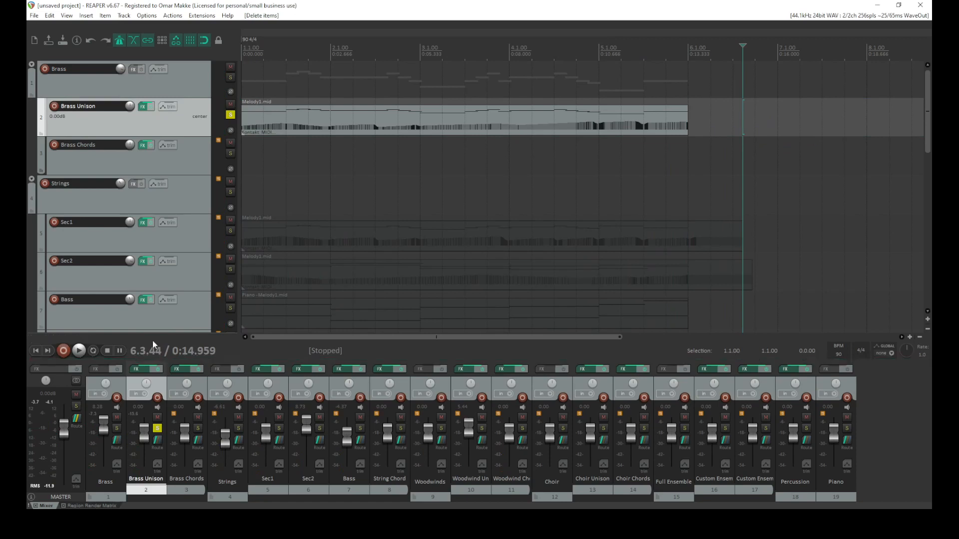
Unsolo the Brass Unison track and play the whole arrangement from the project start
left_click(37, 351)
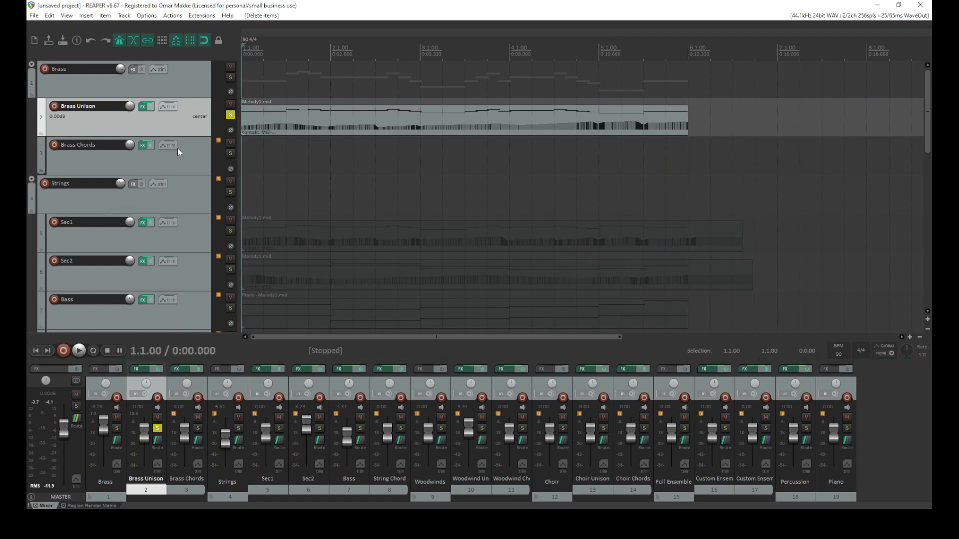
left_click(230, 115)
key("space")
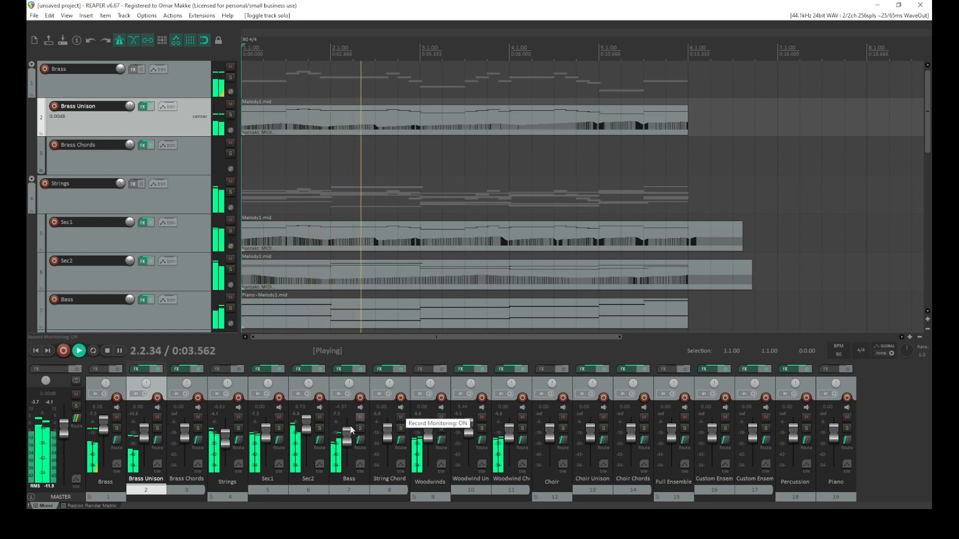
Reset the Brass folder track's volume to 0.00 dB and stop playback at the project start
left_click(105, 432)
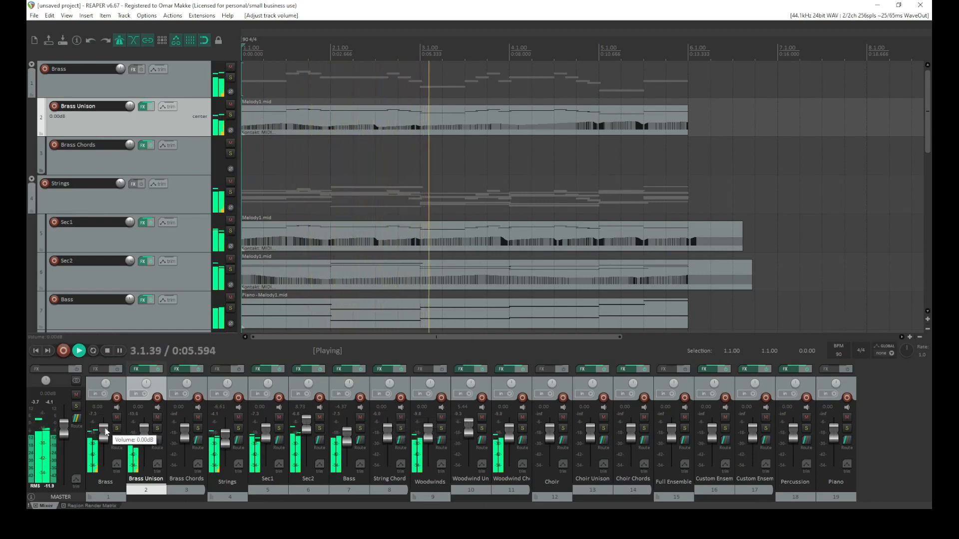
double_click(104, 429)
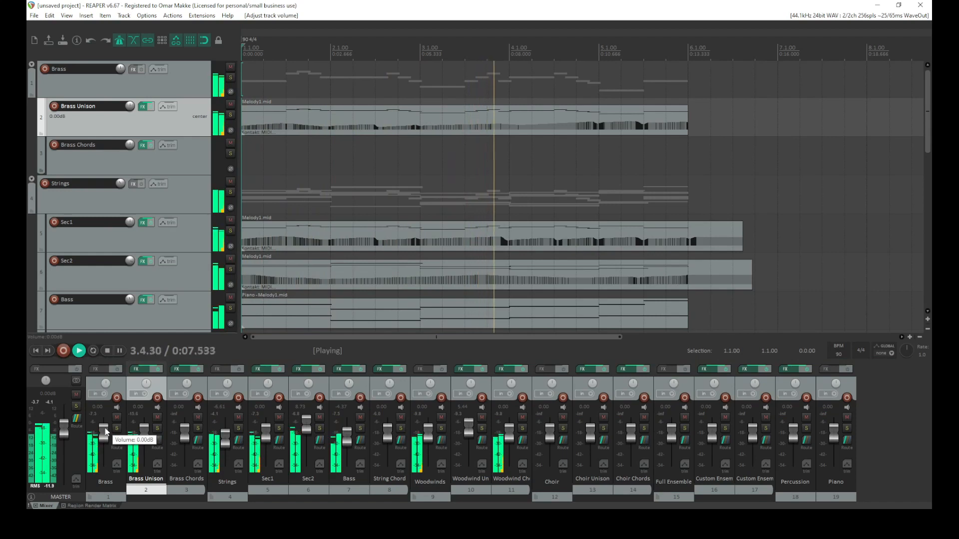
left_click(35, 351)
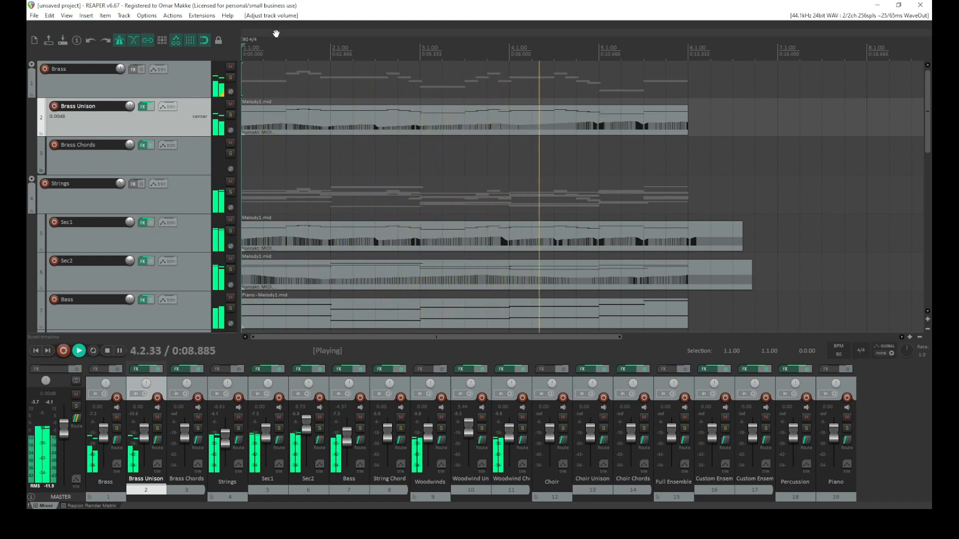
key("space")
Duplicate the Brass Unison track together with its MIDI item and effects
right_click(184, 121)
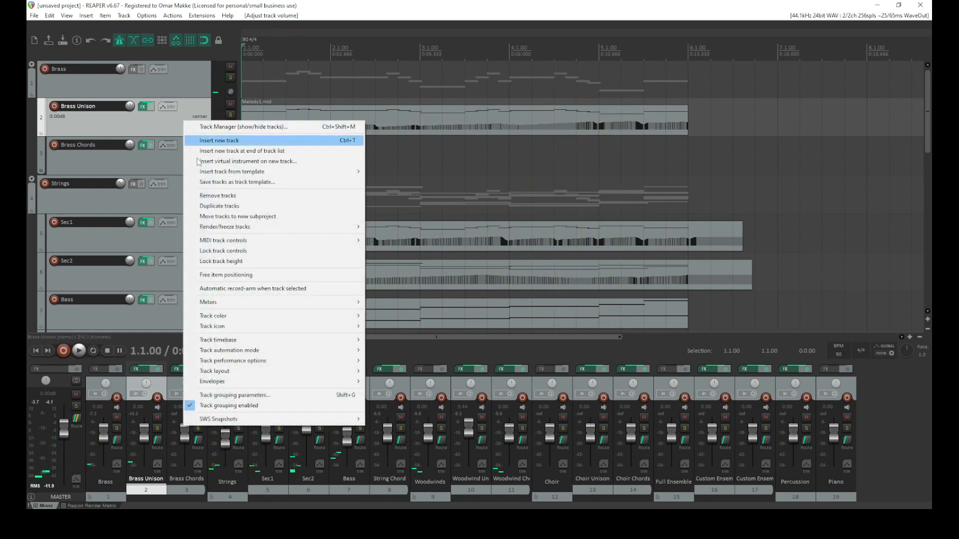
left_click(229, 207)
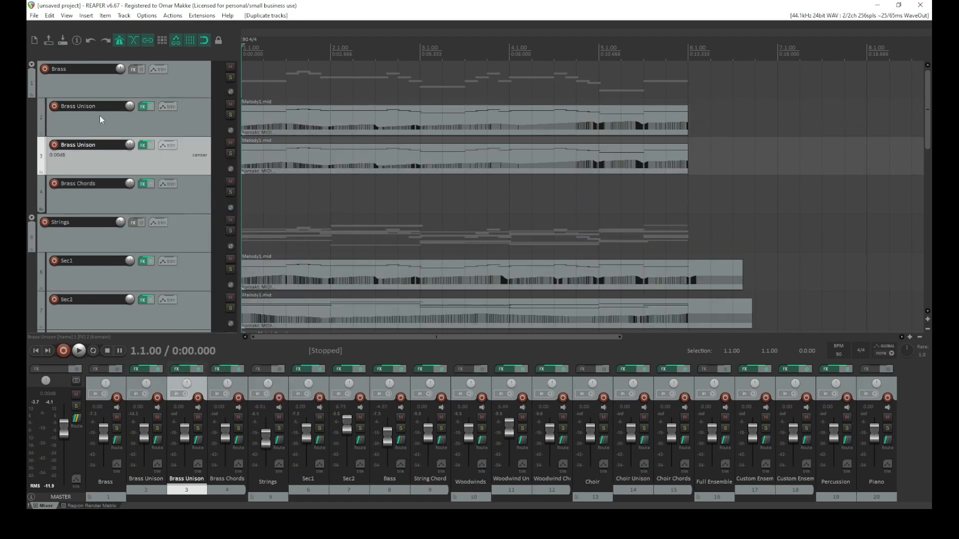
left_click(177, 128)
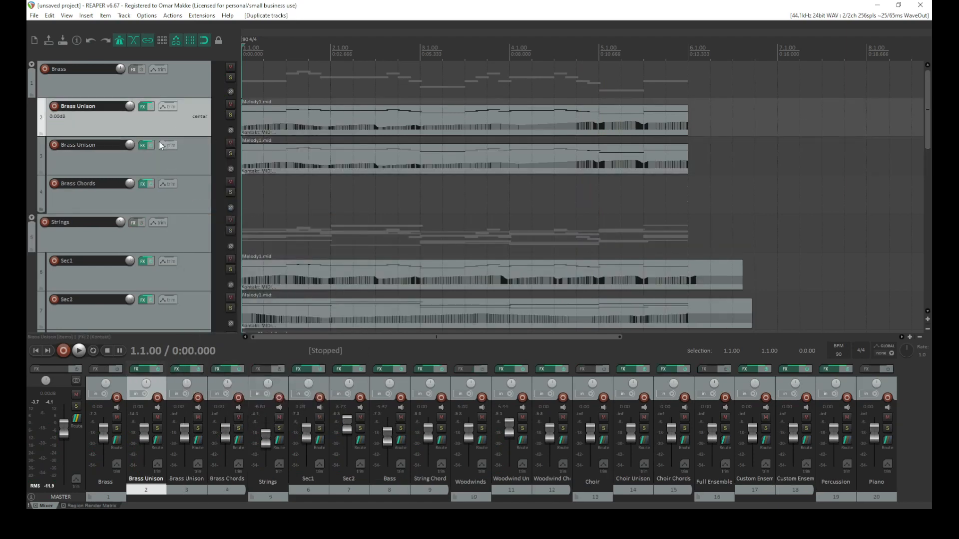
Set the first Brass Unison sequencer's MIDI Trigger to On (Pattern Change), test playback, and close the FX window
left_click(142, 108)
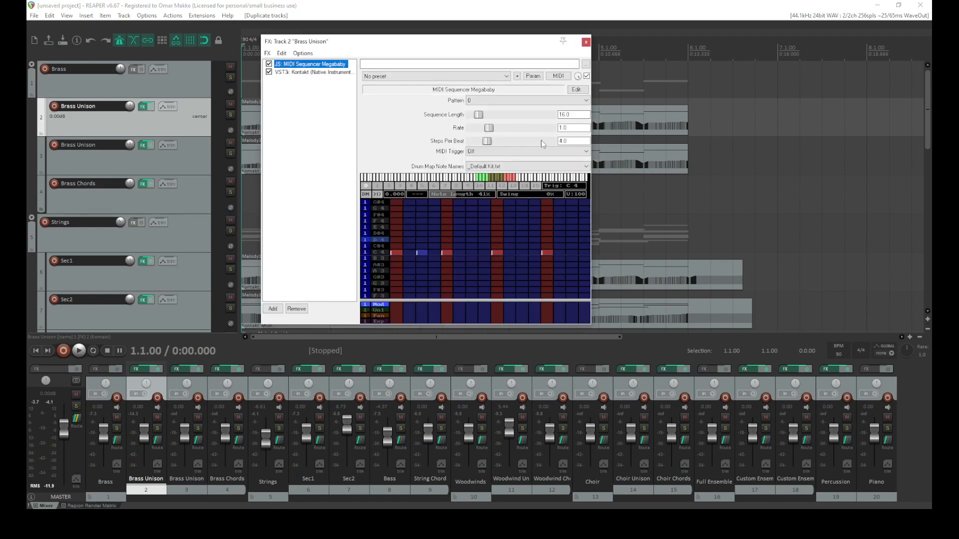
left_click(484, 154)
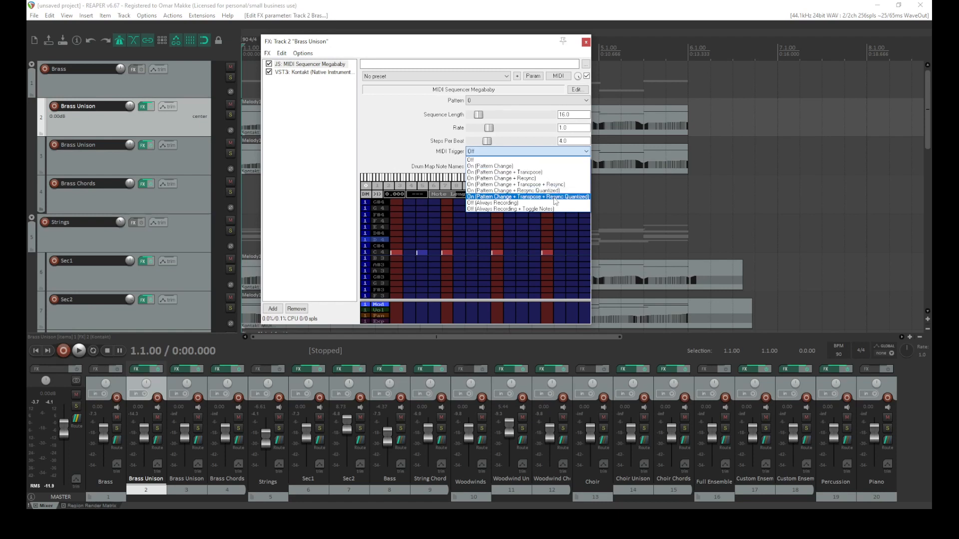
left_click(541, 166)
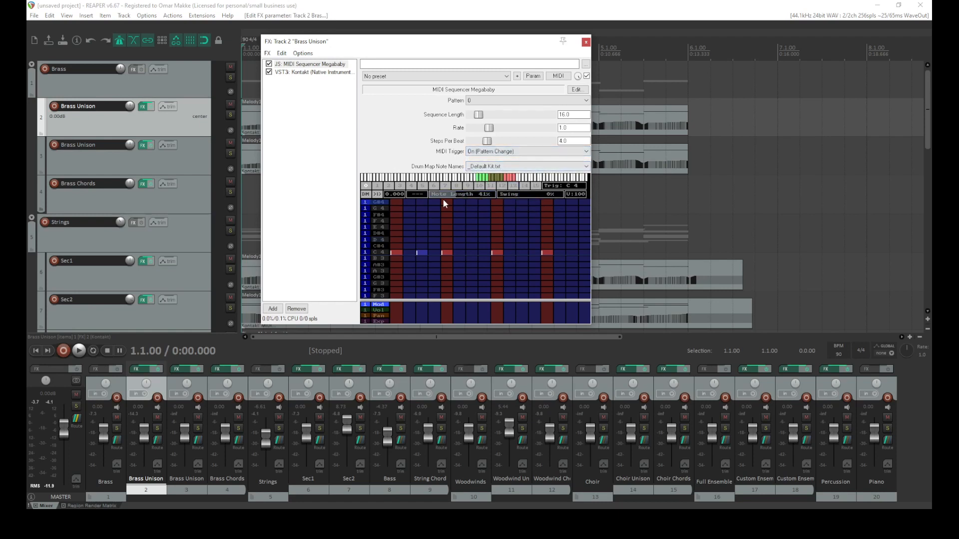
key("space")
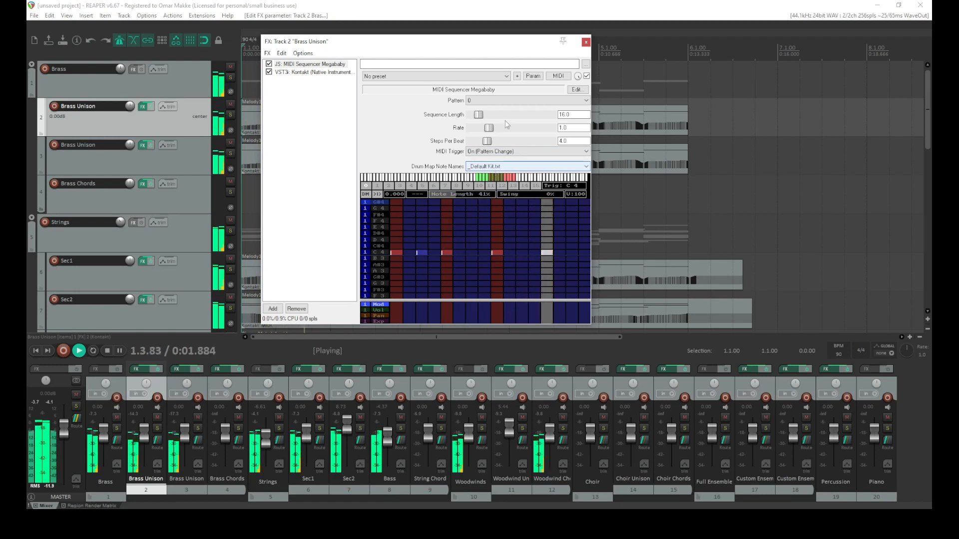
left_click(528, 100)
left_click(527, 100)
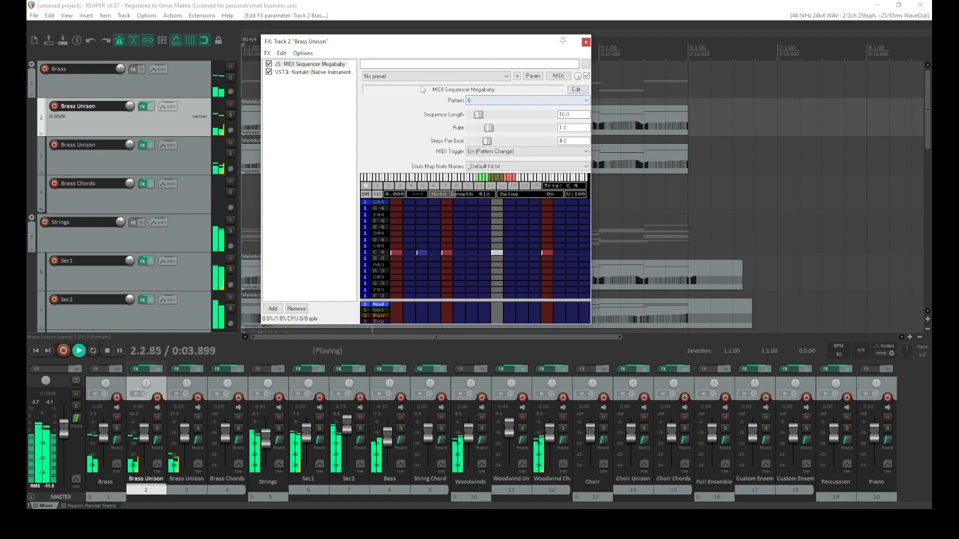
key("space")
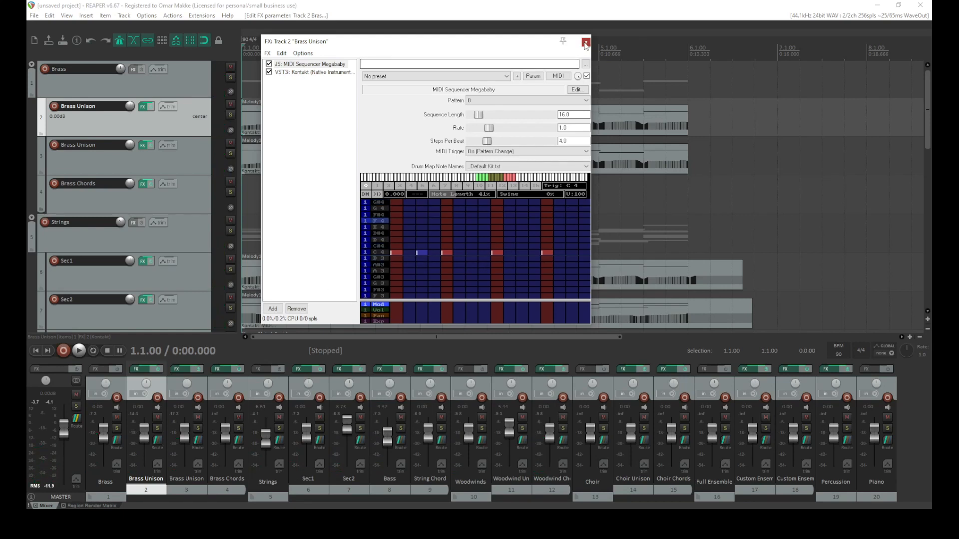
left_click(586, 44)
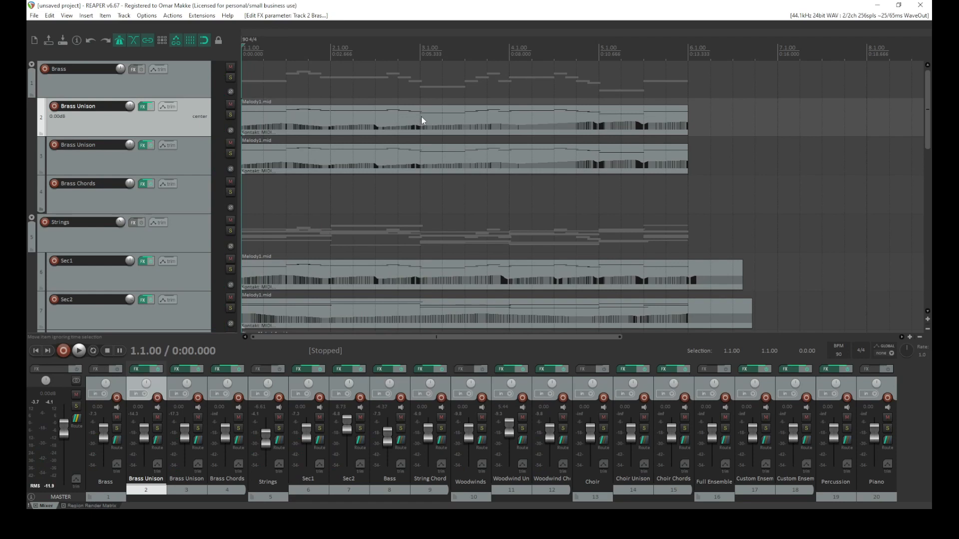
Split both Brass Unison items at bar 4 and delete the second half on the first Brass Unison track
left_click(509, 153)
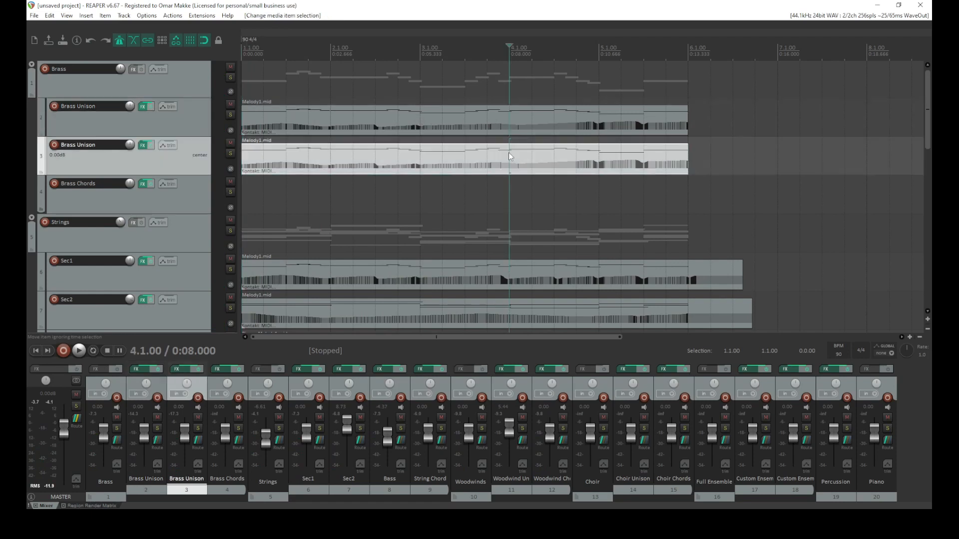
key("s")
left_click(509, 123)
key("s")
left_click(506, 125)
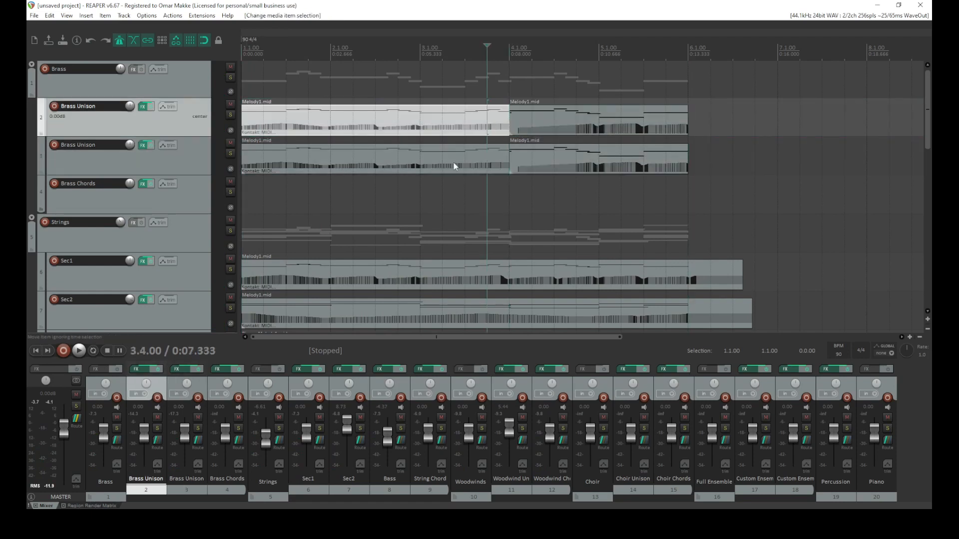
left_click(569, 114)
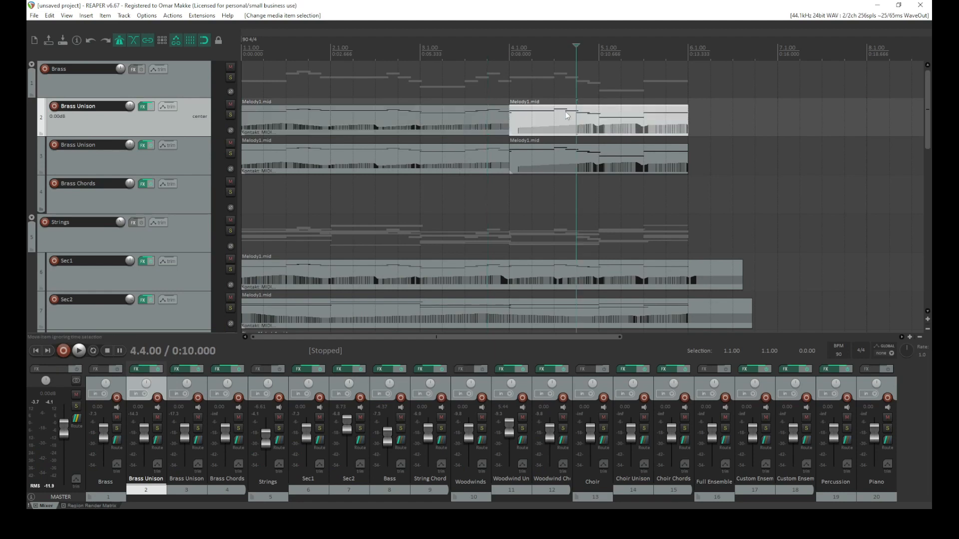
key("Delete")
Delete the first half of the item on the duplicate Brass Unison track
double_click(533, 154)
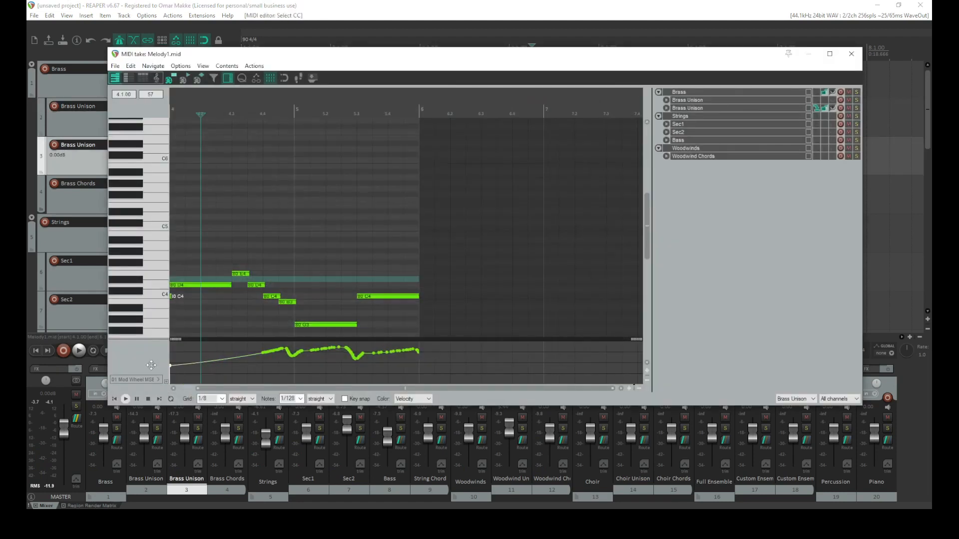
left_click(851, 53)
left_click(372, 166)
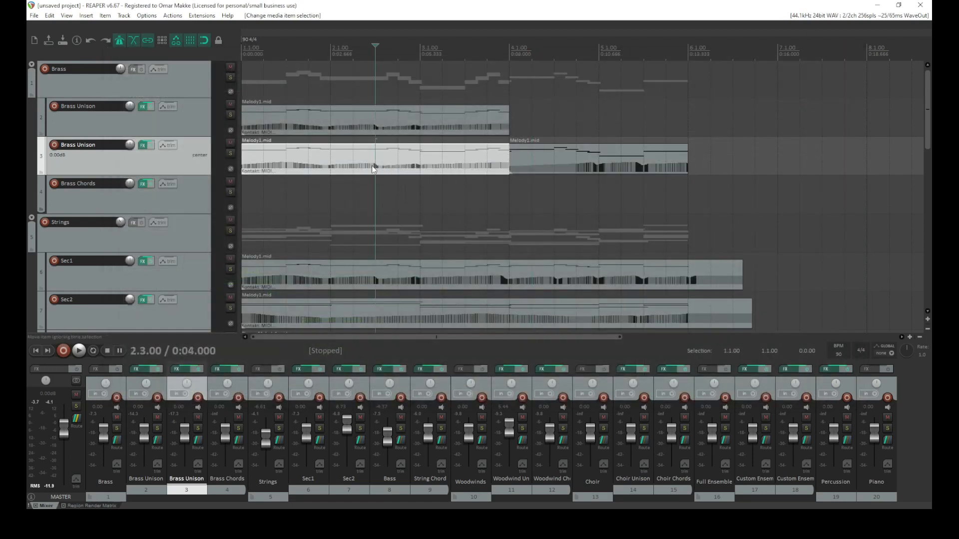
Reprogram the duplicate track's sequencer pattern to play G4 steps instead of C4, and close the FX window
left_click(140, 145)
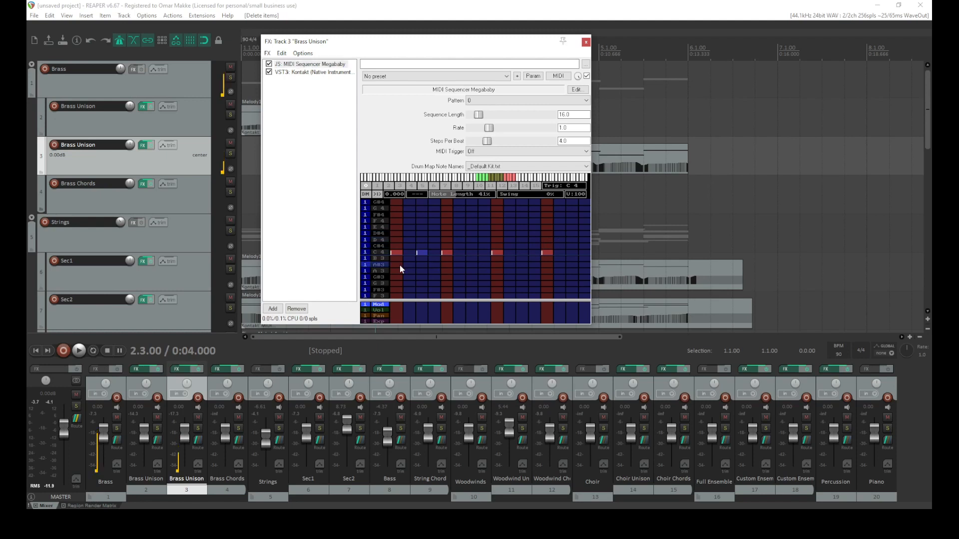
left_click(396, 208)
left_click(445, 209)
left_click(447, 252)
left_click(498, 209)
left_click(498, 253)
left_click(547, 208)
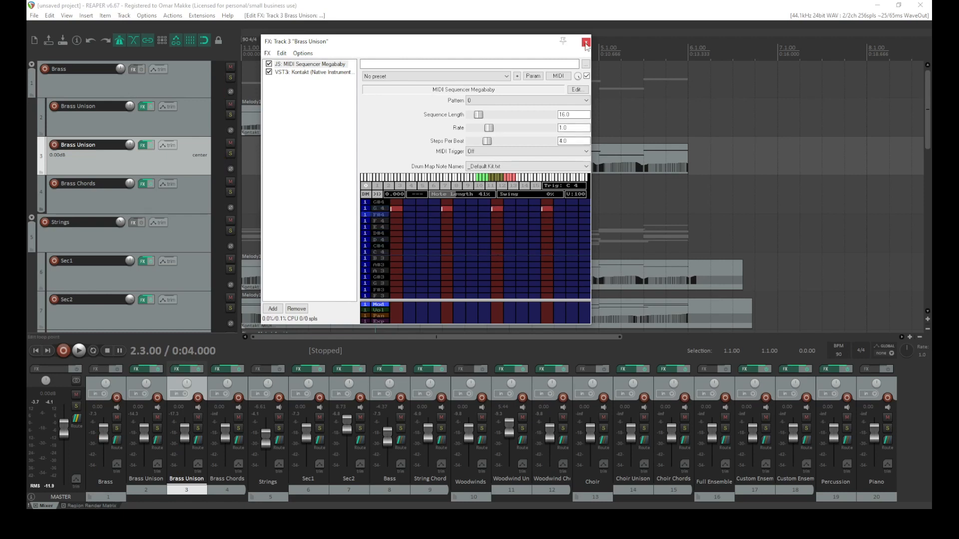
left_click(585, 43)
Split the duplicate track's item at bar 5.3 and move the final piece onto the first Brass Unison track
left_click(644, 159)
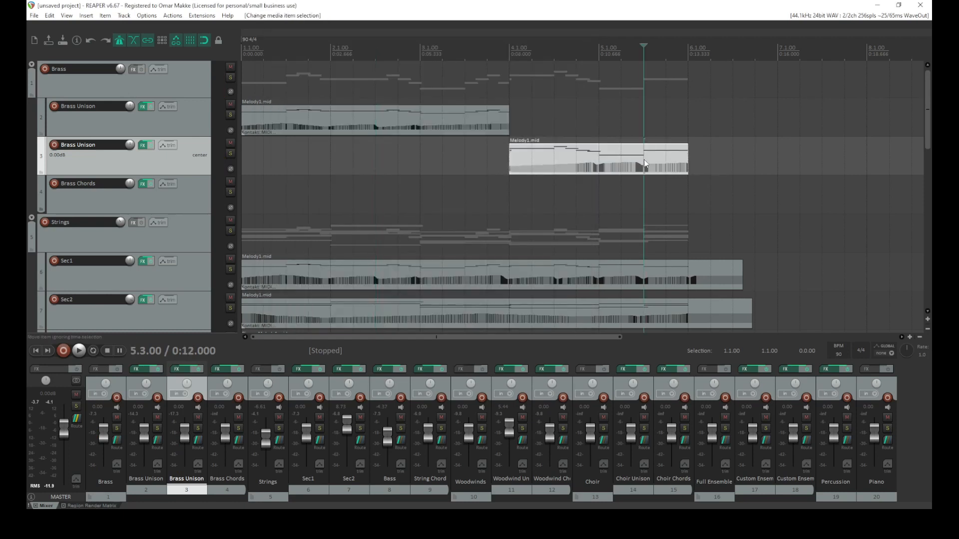
key("s")
left_click_drag(660, 161, 662, 122)
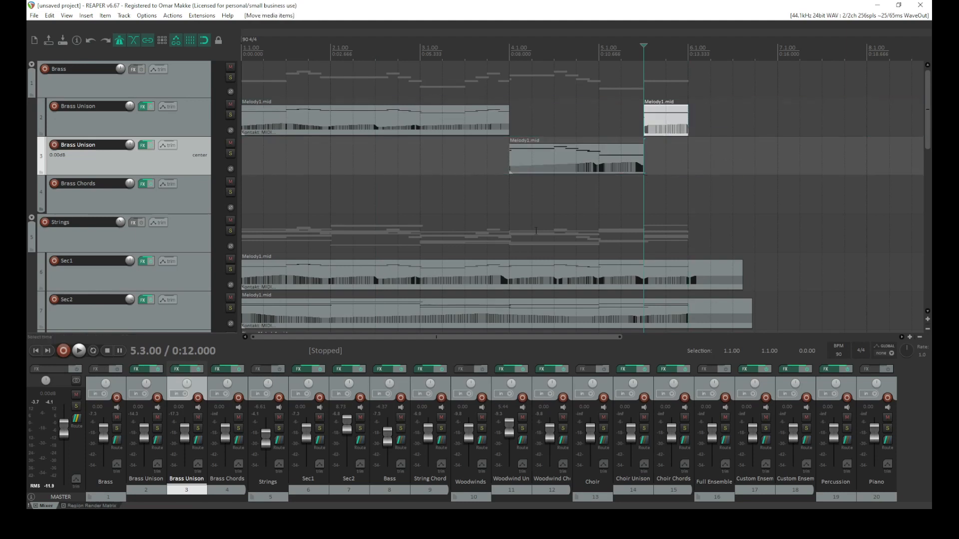
Play the arrangement from the project start and stop it
left_click(43, 352)
key("space")
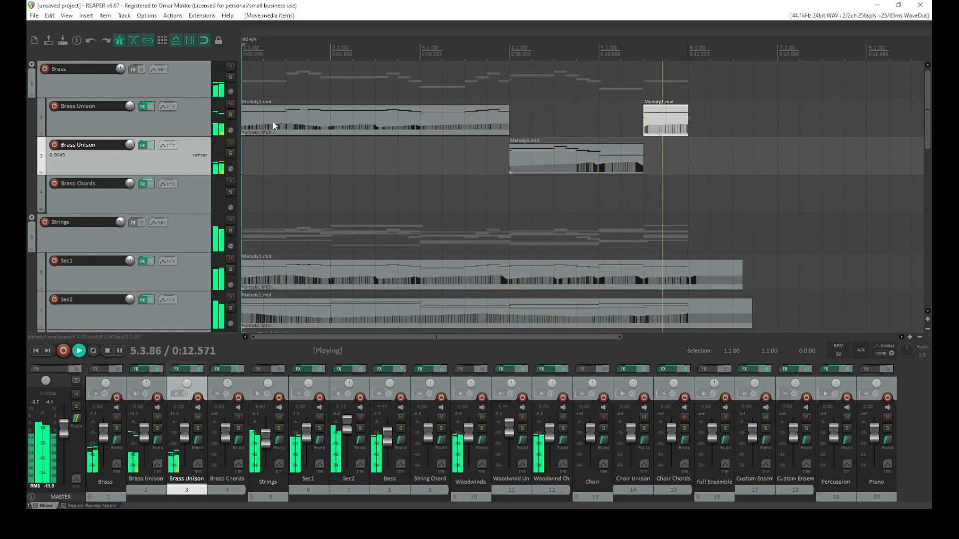
key("space")
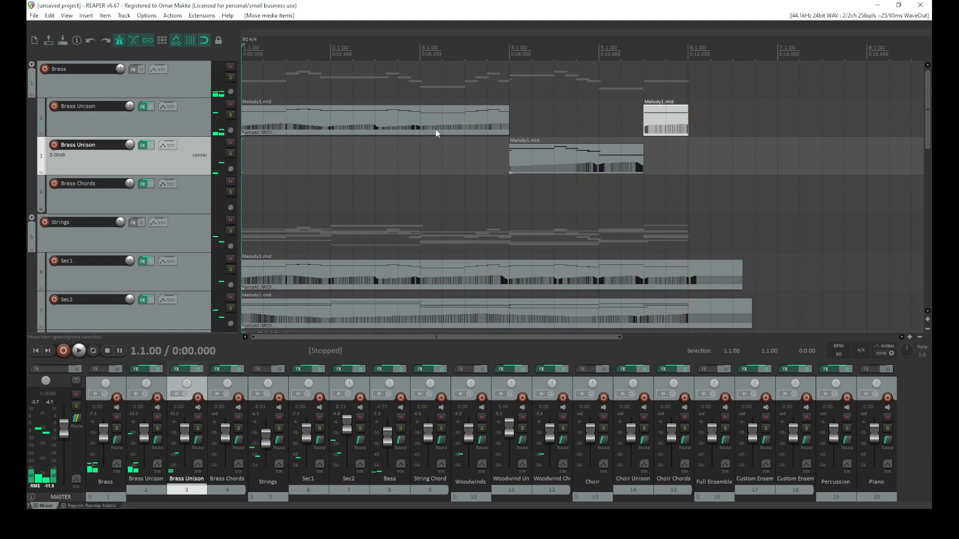
Open the first Brass Unison item in the MIDI editor and raise the A3 note's velocity to 115
double_click(272, 113)
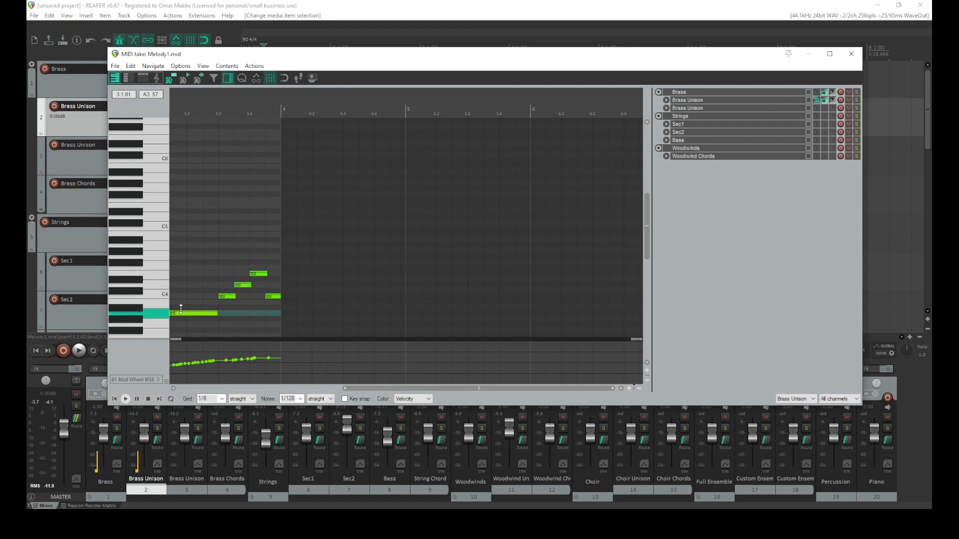
left_click_drag(178, 311, 229, 287)
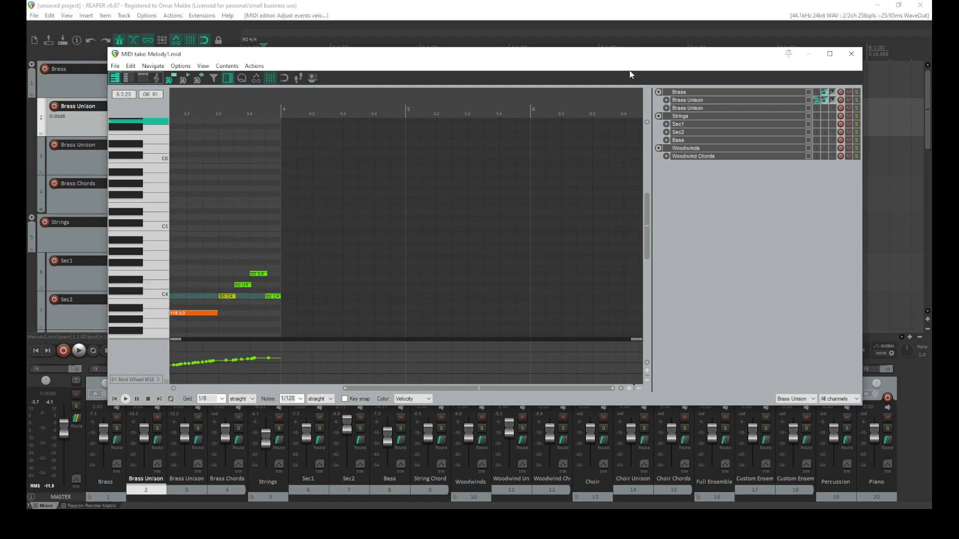
Move the MIDI editor window aside and play the project from the start
left_click_drag(590, 57, 815, 156)
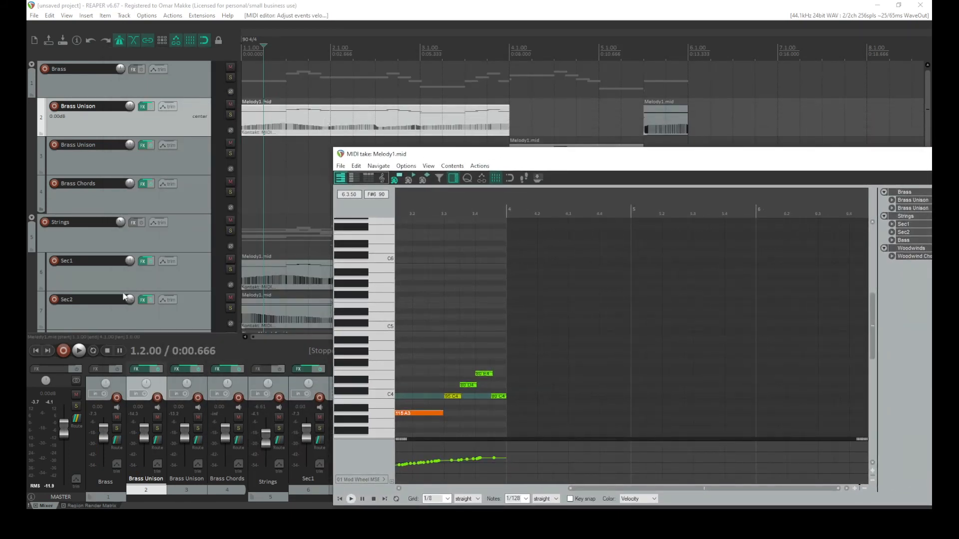
left_click(36, 350)
key("space")
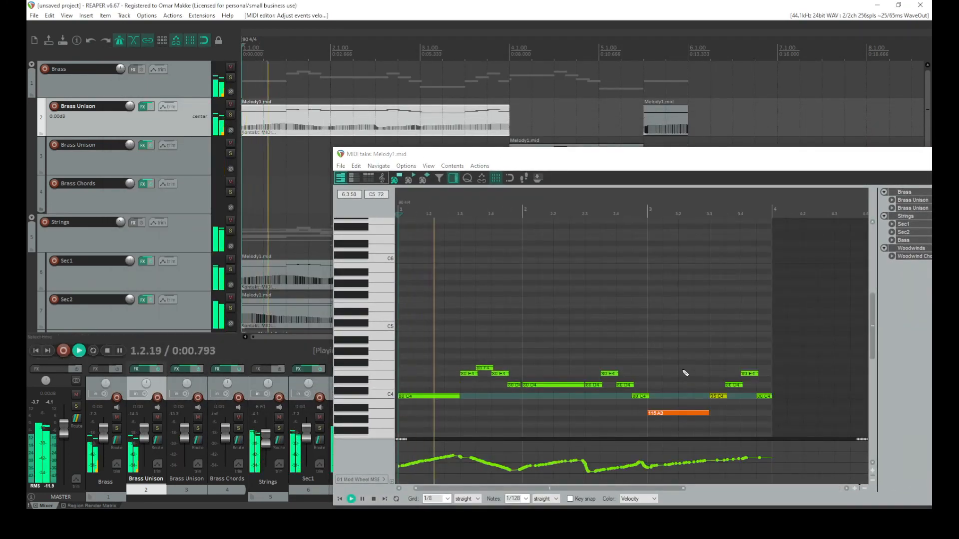
left_click(642, 352)
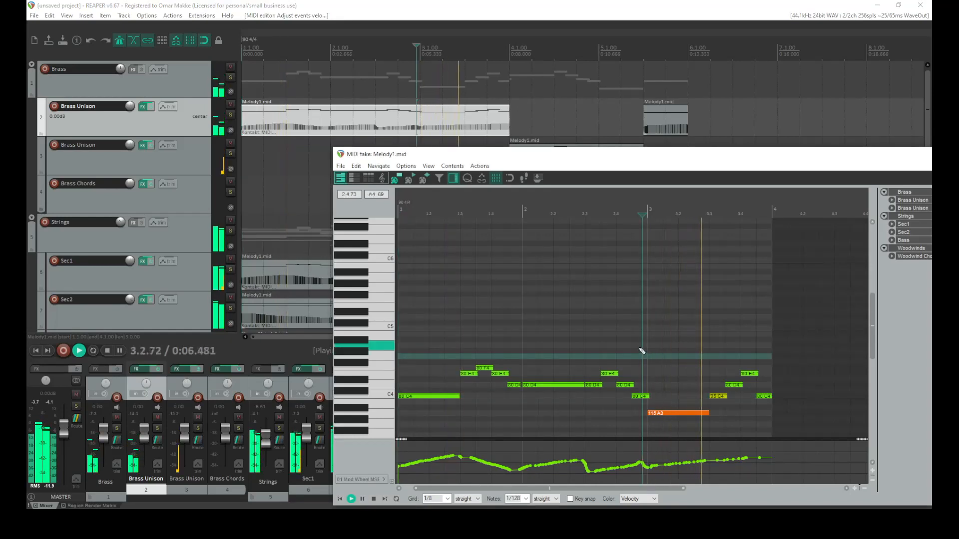
key("space")
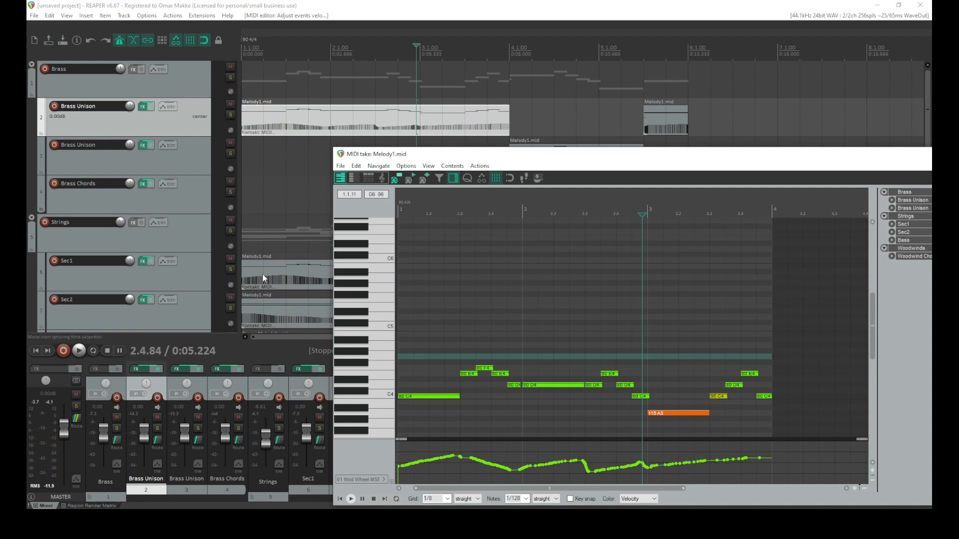
Record-arm and solo the first Brass Unison track, moving the MIDI editor aside, and check its FX chain
left_click(55, 107)
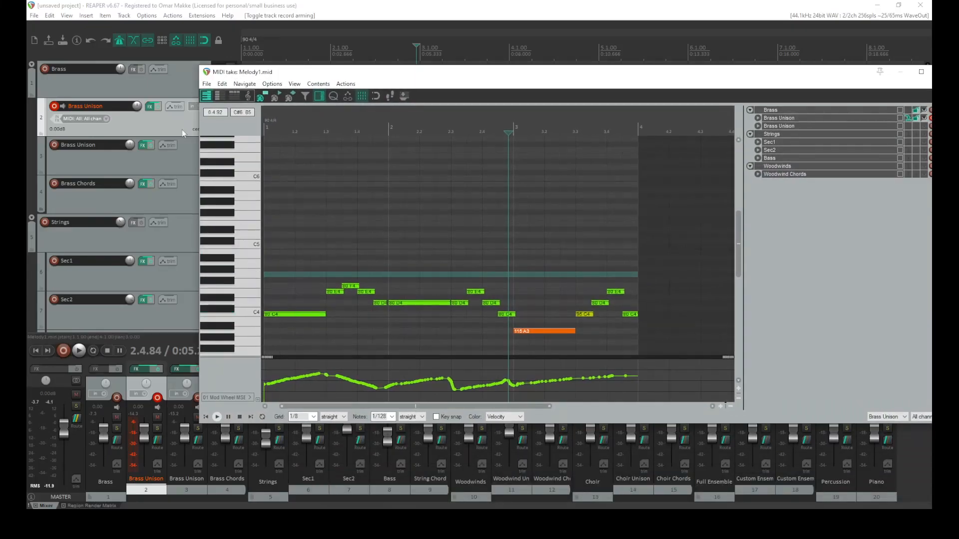
left_click(269, 384)
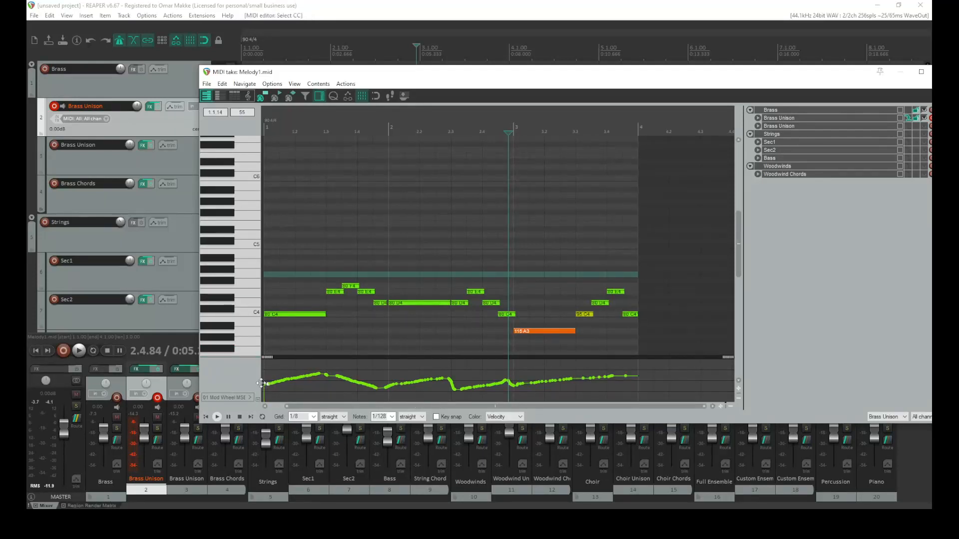
left_click_drag(265, 75, 261, 201)
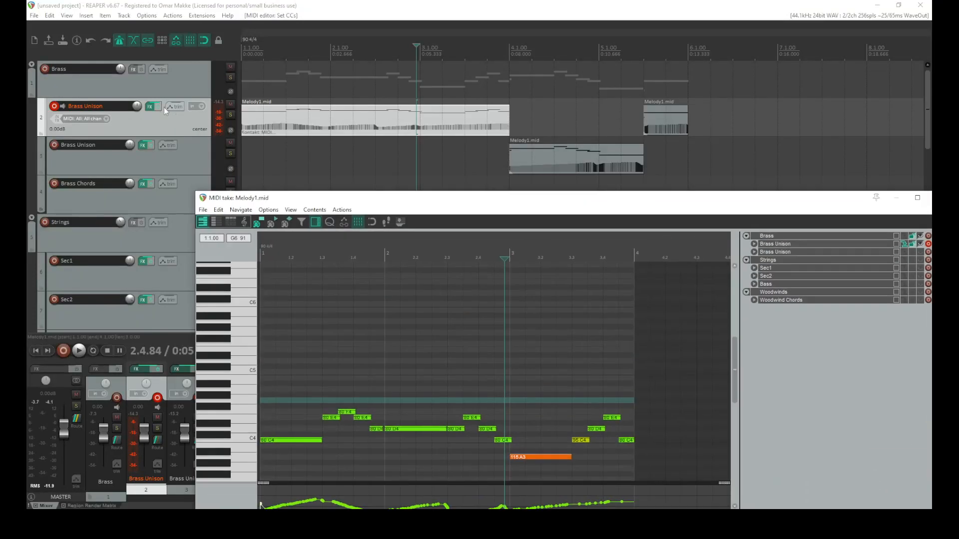
left_click(230, 116)
left_click_drag(342, 204, 357, 111)
left_click(150, 107)
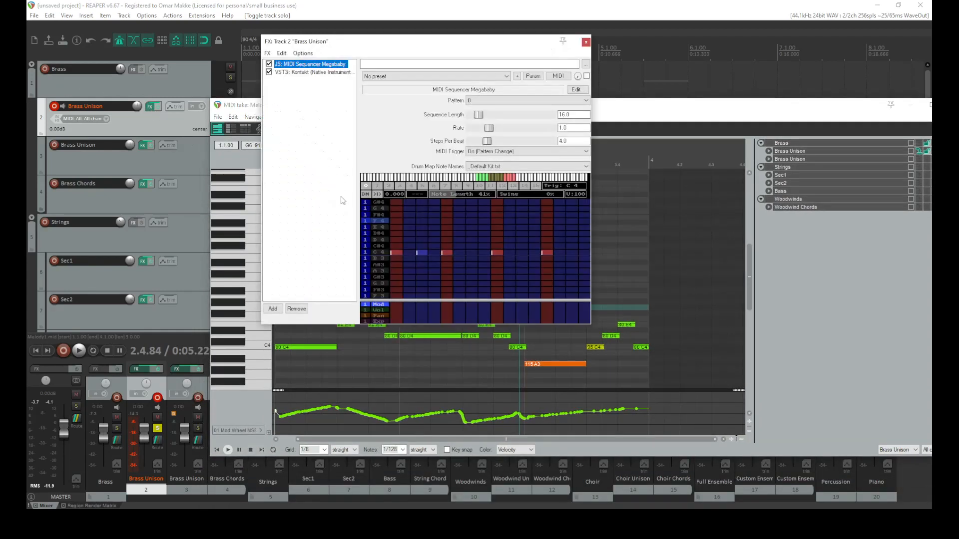
left_click(585, 43)
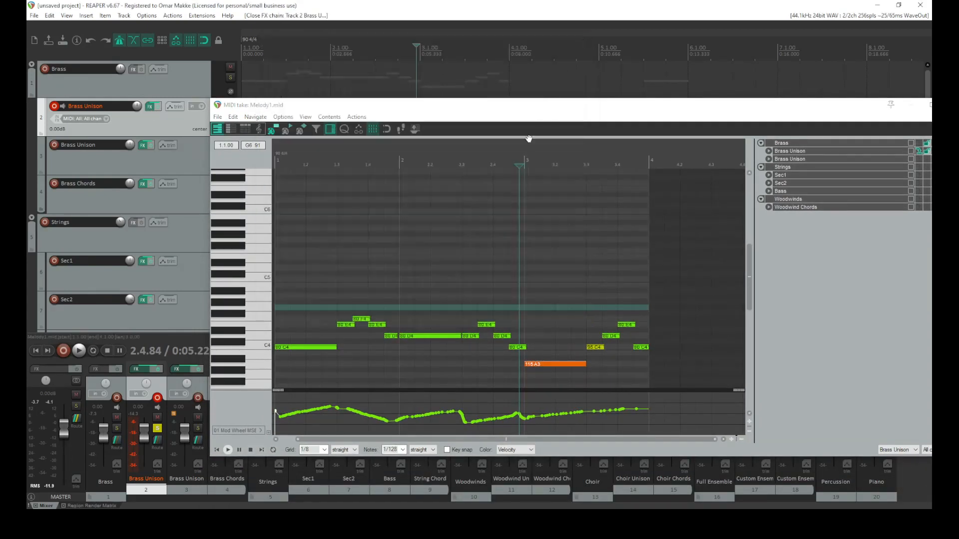
Play the MIDI item from its start and stop playback
key("space")
key("space")
left_click(276, 161)
key("space")
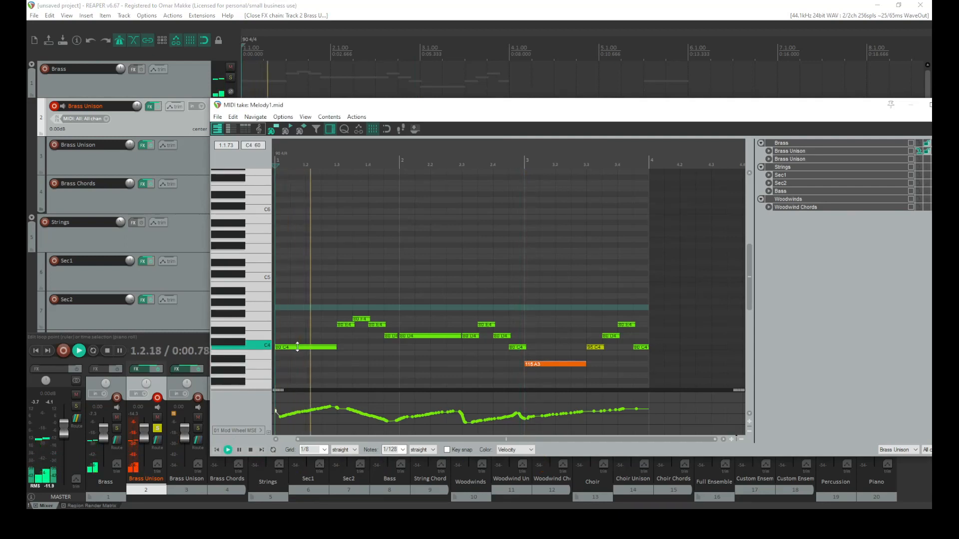
Raise the first E4 note's velocity to 127 and audition the opening bar
key("space")
left_click_drag(347, 325, 353, 249)
left_click(330, 302)
key("space")
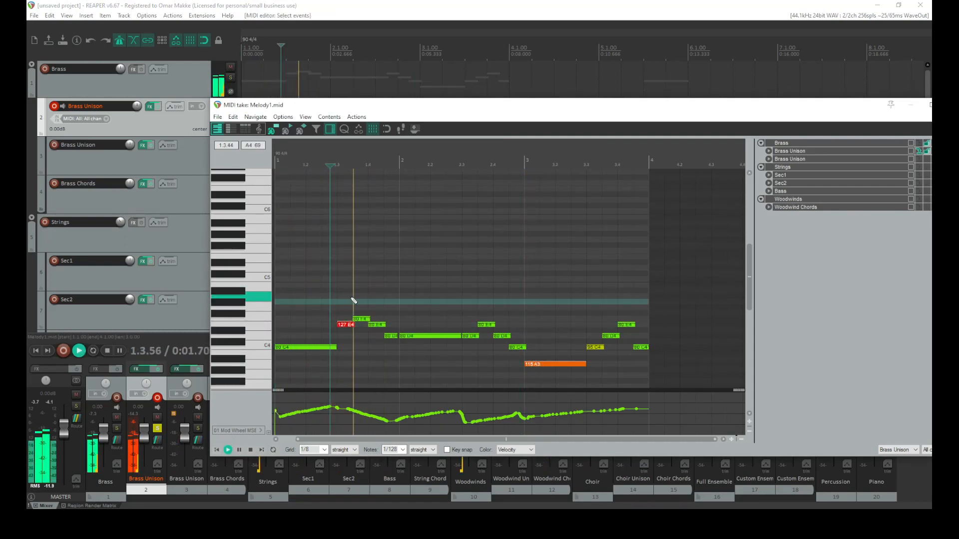
left_click(335, 320)
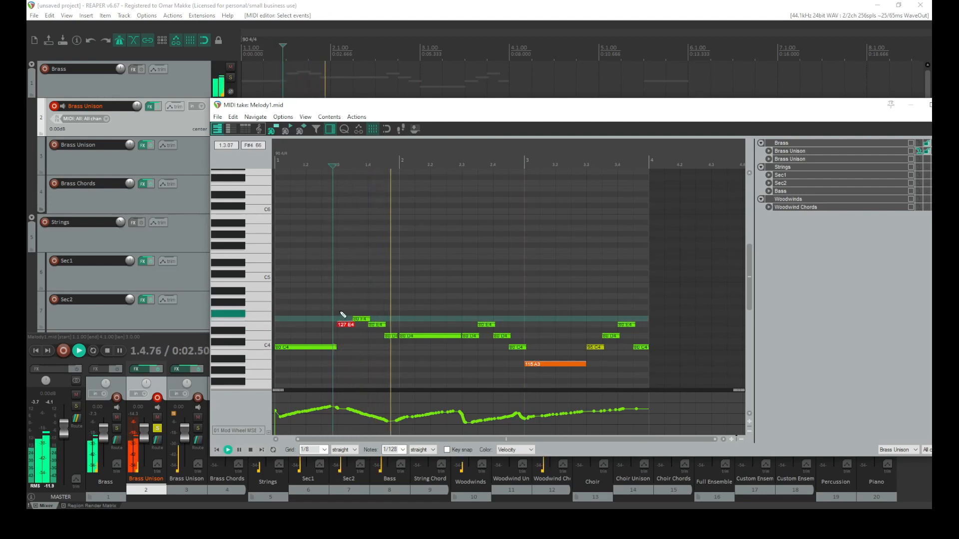
key("space")
key("space")
key("space")
Set the first E4 note's velocity to 113, auditioning the passage between changes
left_click_drag(346, 325, 341, 360)
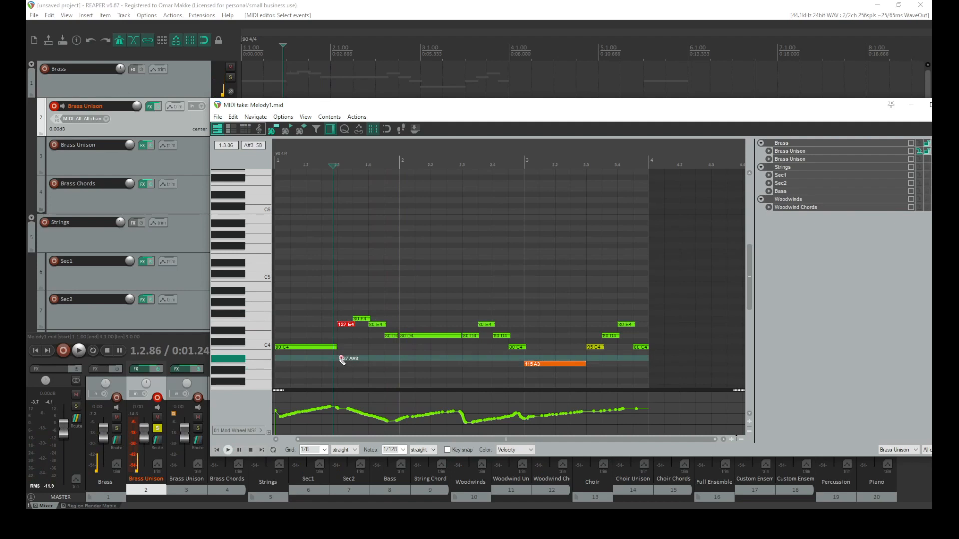
key("ctrl+z")
left_click_drag(344, 323, 346, 375)
key("space")
key("space")
left_click(343, 326)
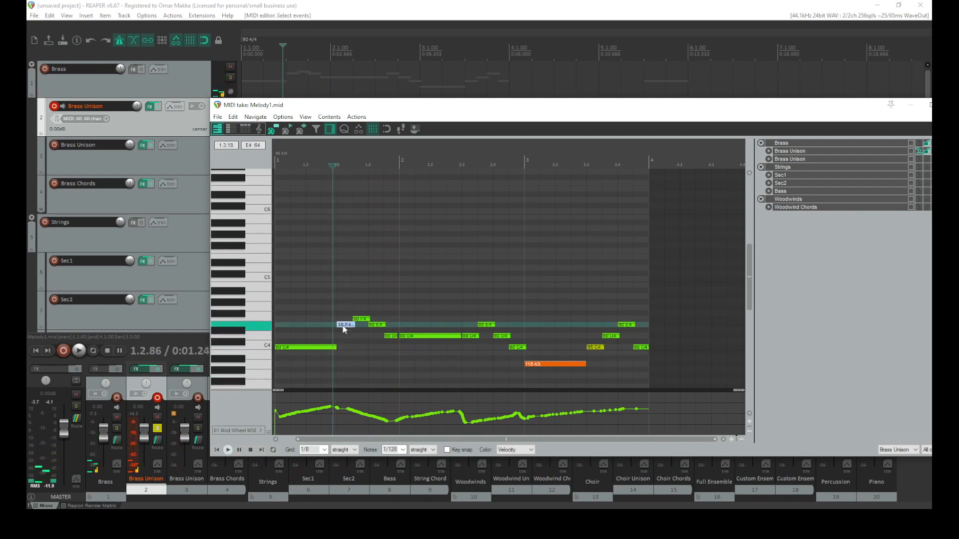
left_click_drag(342, 352, 344, 355)
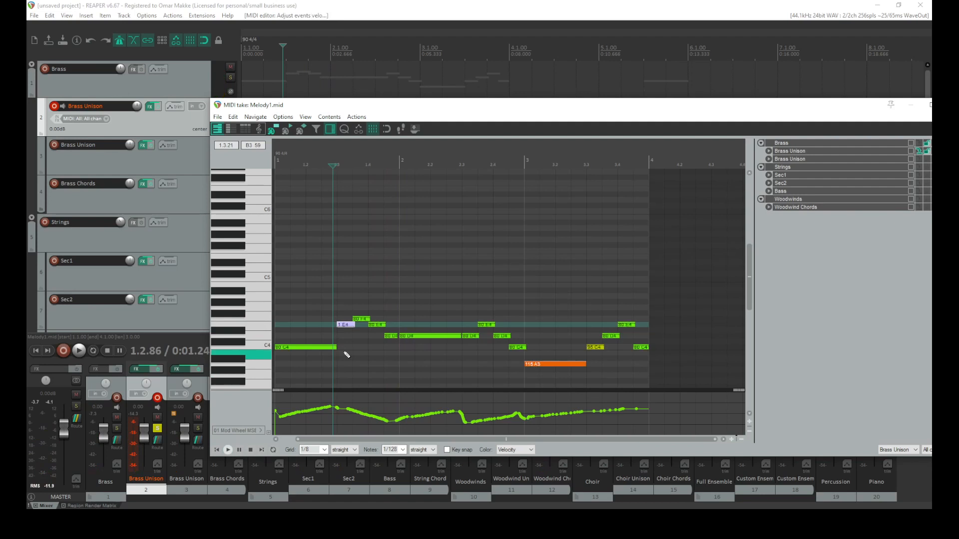
key("space")
key("space")
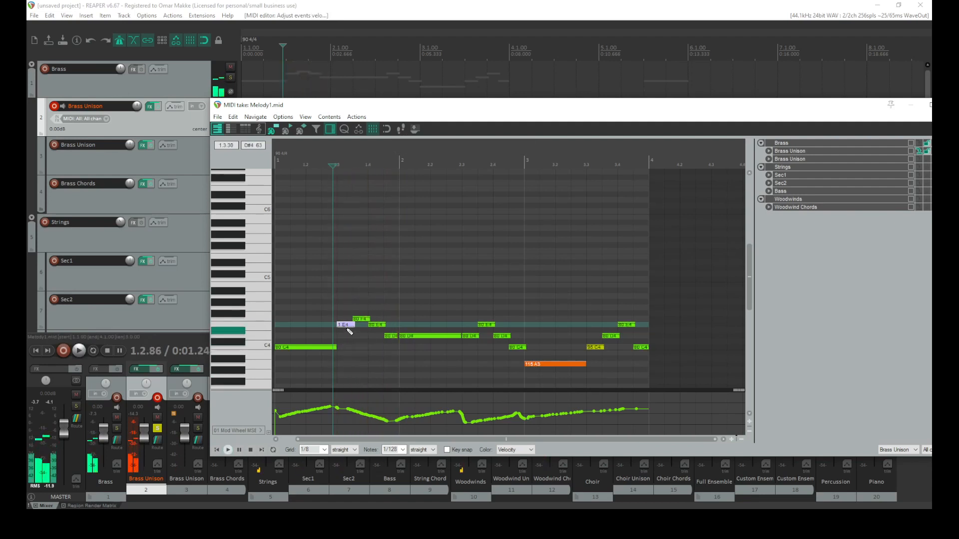
left_click_drag(347, 326, 347, 325)
left_click_drag(341, 277, 343, 273)
key("space")
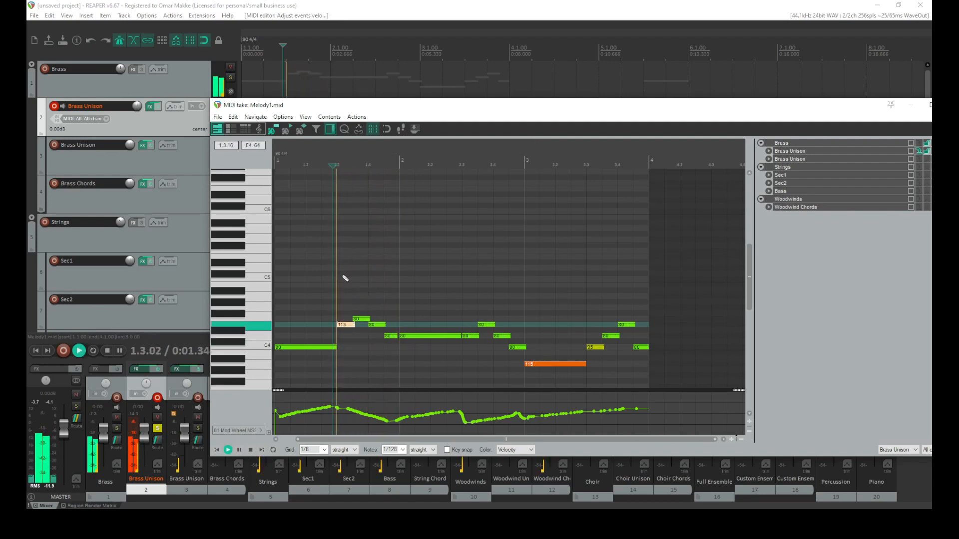
Try to edit the mod wheel points under the E4 note, then undo it
key("space")
left_click_drag(354, 403, 335, 428)
key("space")
key("space")
key("ctrl+z")
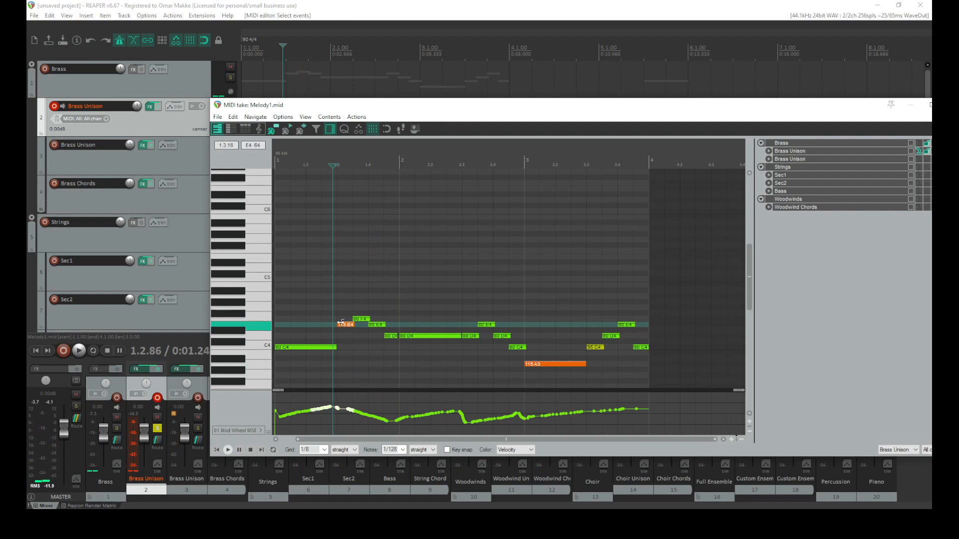
In the track's Kontakt Orchestral Colors brass options, turn on Extra RR and Doubler
left_click(148, 107)
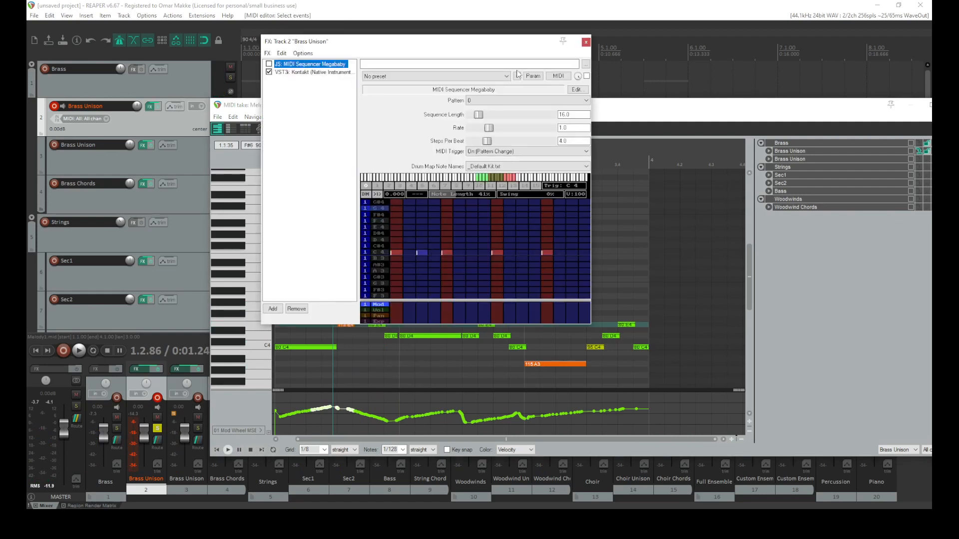
left_click(328, 73)
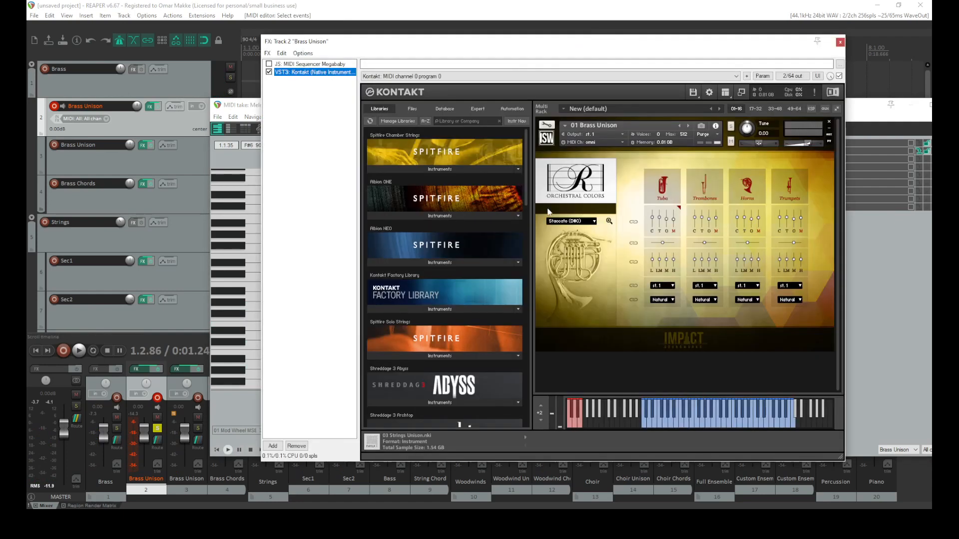
left_click(609, 221)
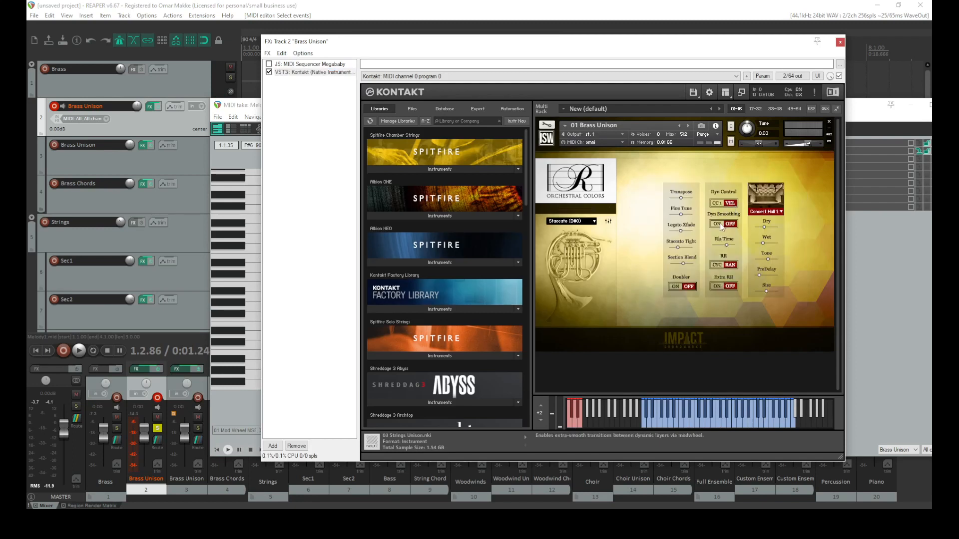
left_click(717, 286)
left_click(675, 287)
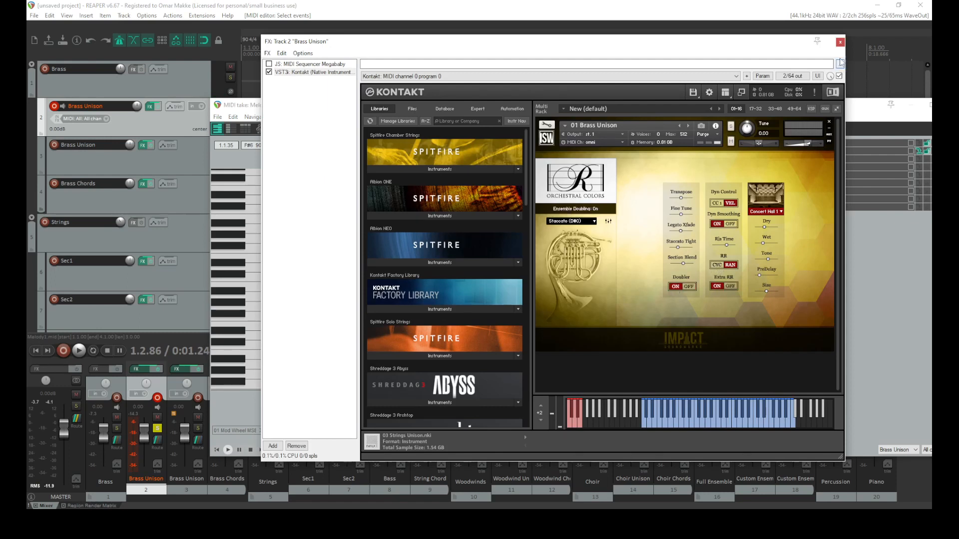
left_click(840, 42)
key("space")
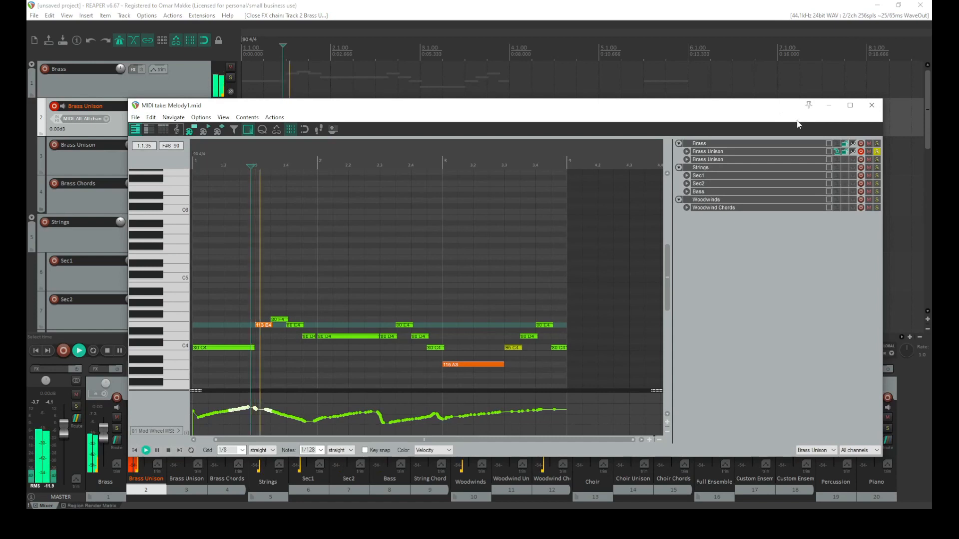
Adjust the F4 note's velocity and replay the item from its start
key("space")
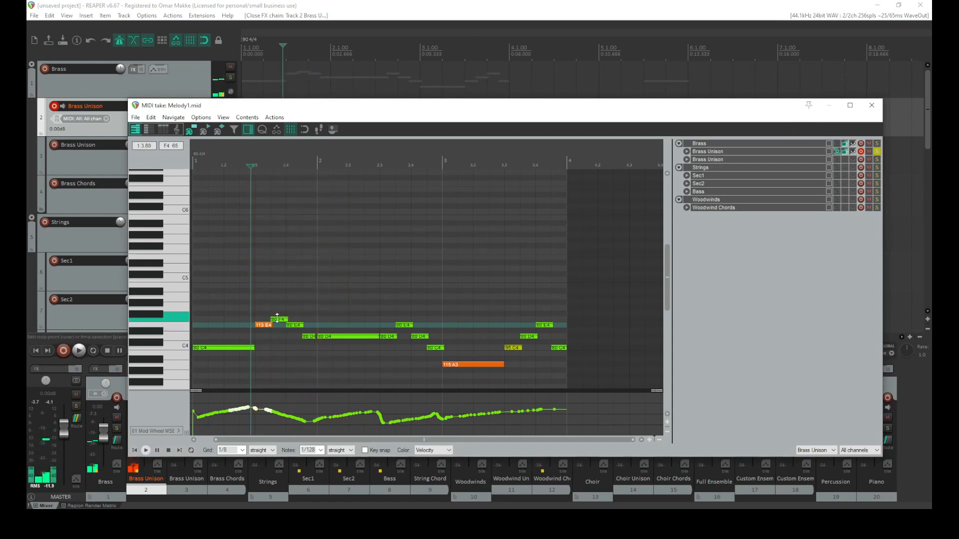
left_click_drag(278, 320, 280, 332)
key("space")
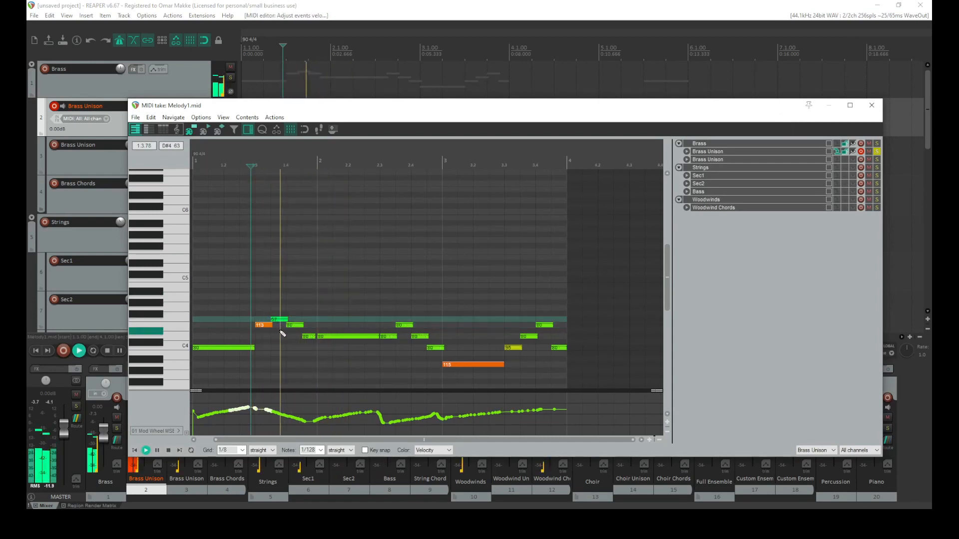
key("space")
left_click(134, 450)
key("space")
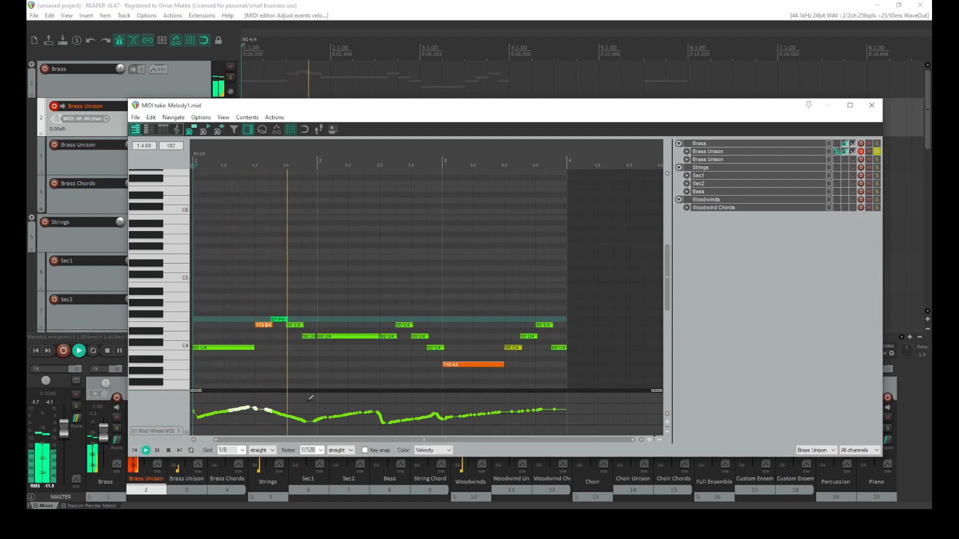
key("space")
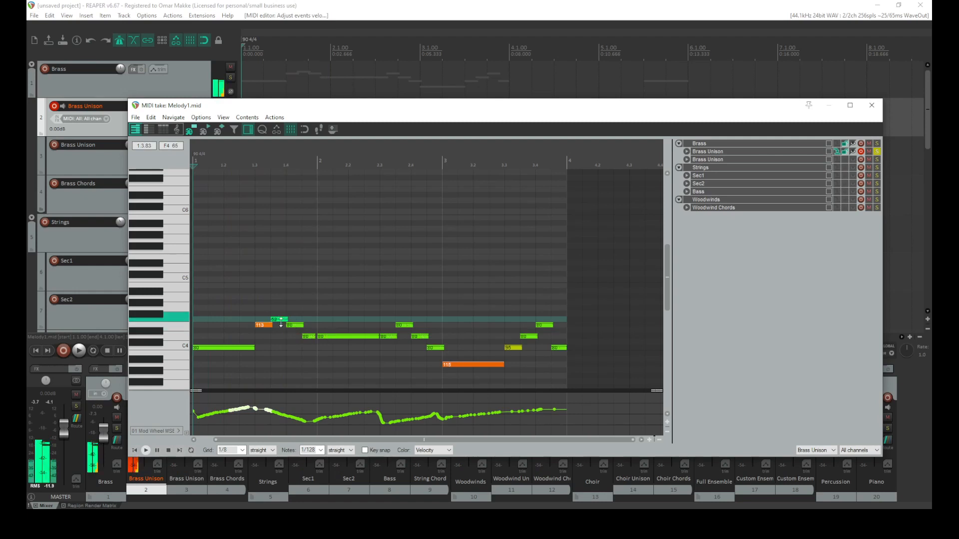
Adjust the velocities of the following E4 and D4 notes, setting the long D4 to 118, and close the editor
left_click_drag(295, 324, 294, 319)
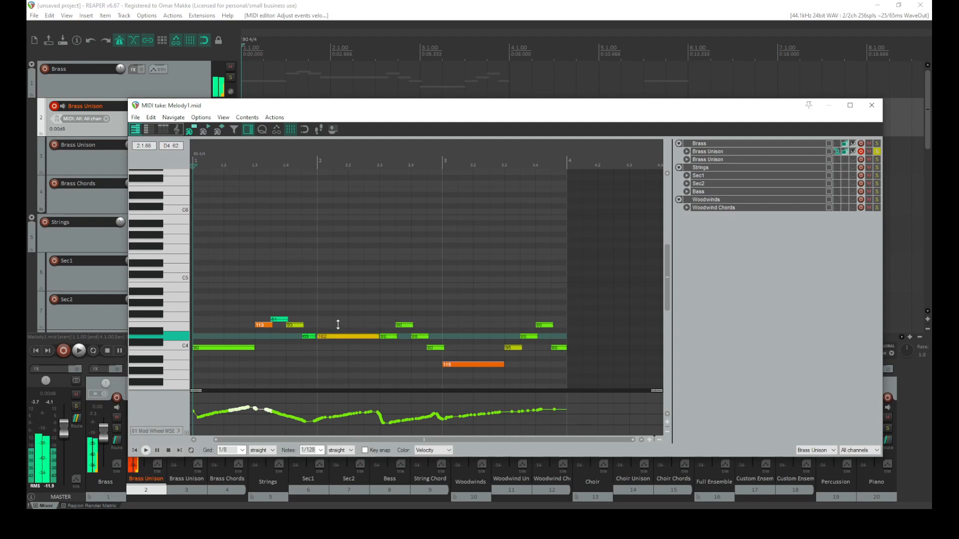
left_click_drag(338, 316, 339, 318)
left_click_drag(387, 335, 387, 331)
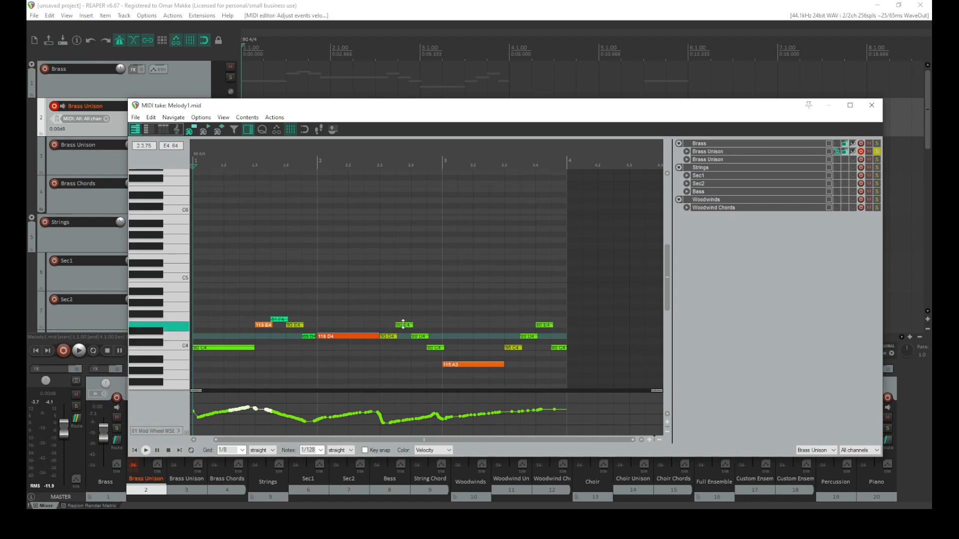
left_click(417, 336)
mouse_move(417, 336)
left_mouse_down()
mouse_move(417, 325)
mouse_move(436, 355)
left_mouse_up()
mouse_move(533, 335)
left_mouse_down()
mouse_move(534, 344)
mouse_move(544, 323)
mouse_move(556, 356)
left_mouse_up()
left_click(871, 105)
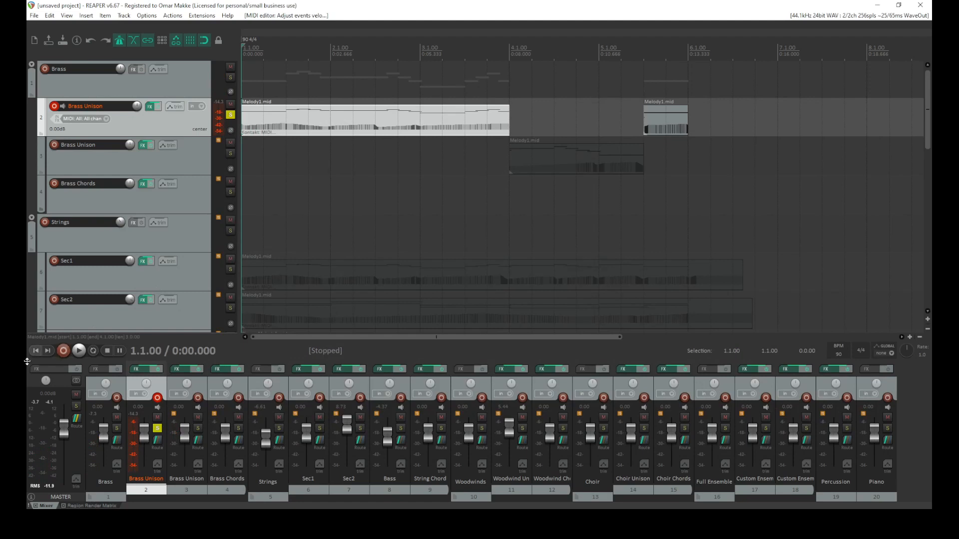
Reopen the first Brass Unison item, raise its opening C4 note's velocity to 127, and close the editor
key("space")
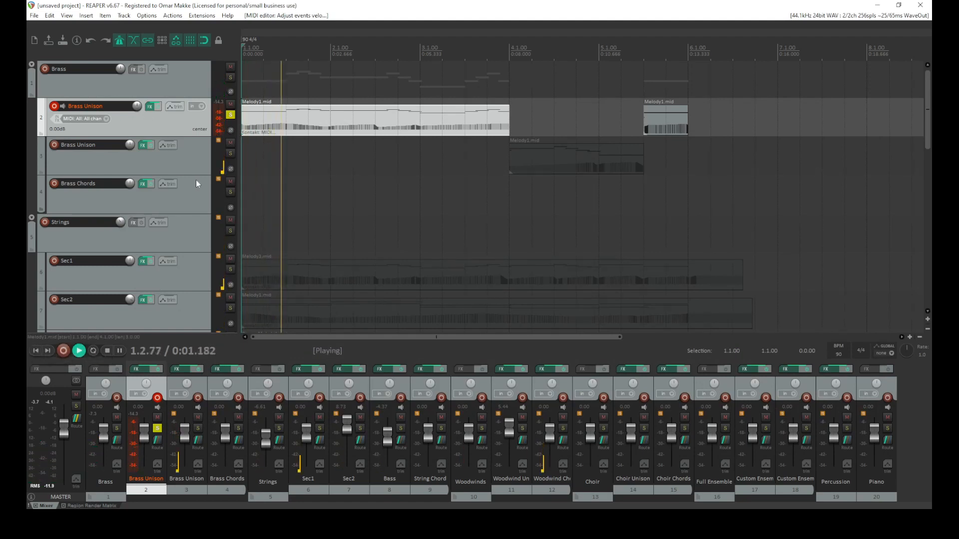
key("space")
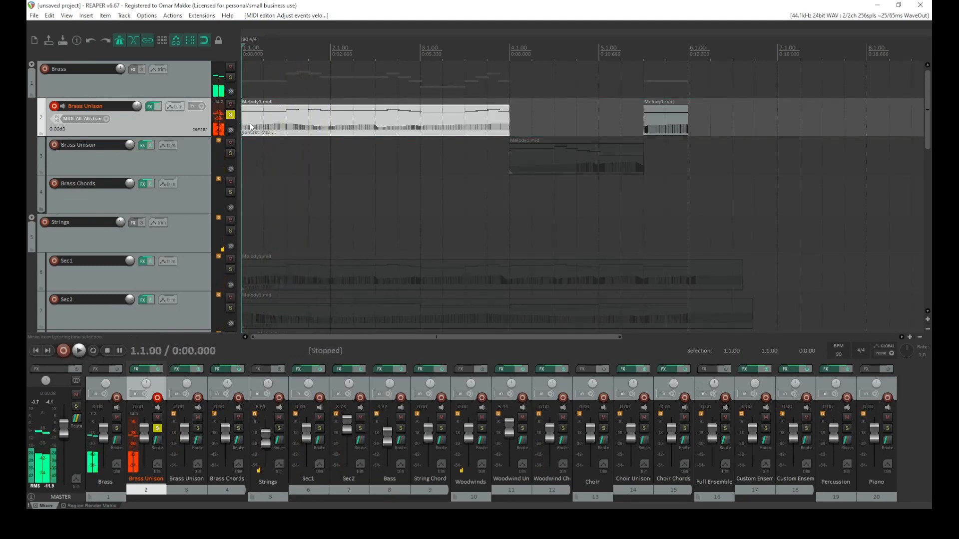
double_click(250, 123)
left_click(218, 347)
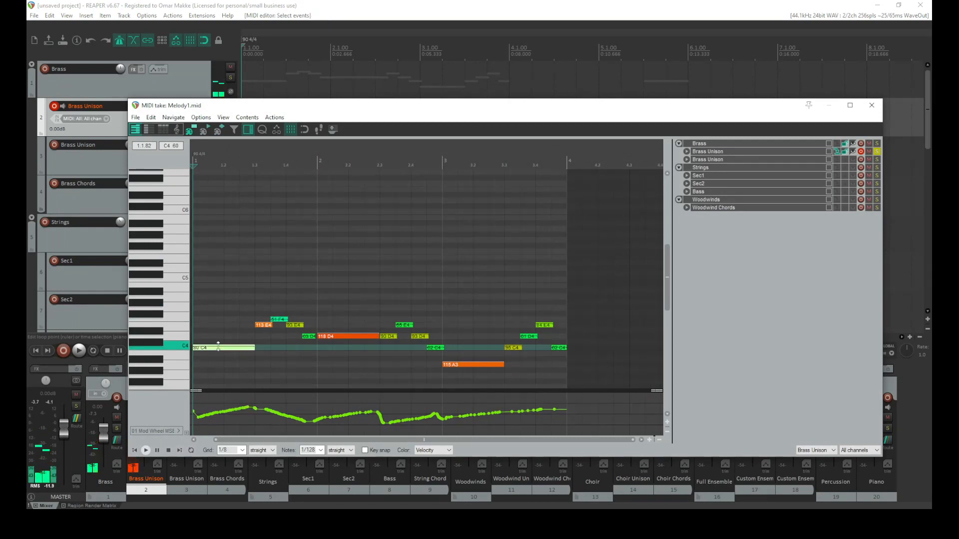
key("space")
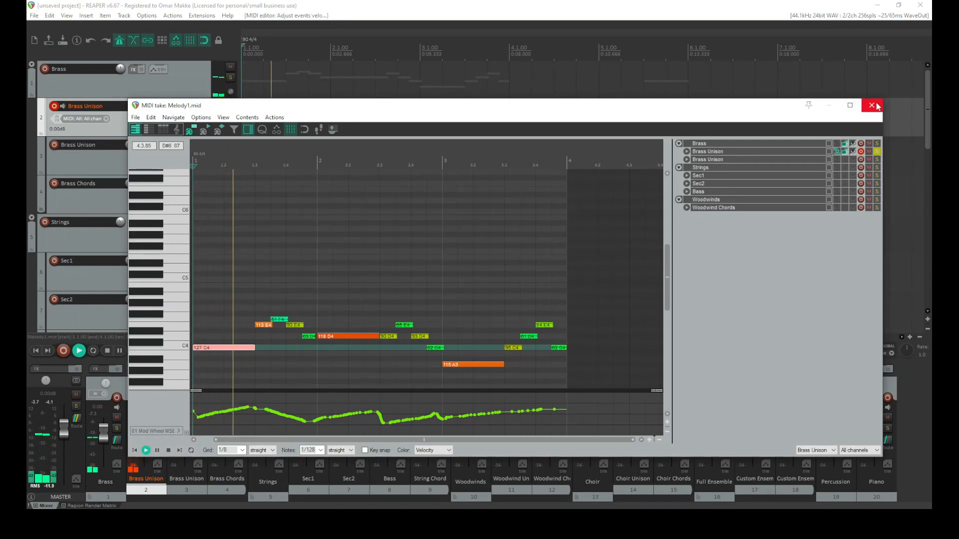
left_click(871, 105)
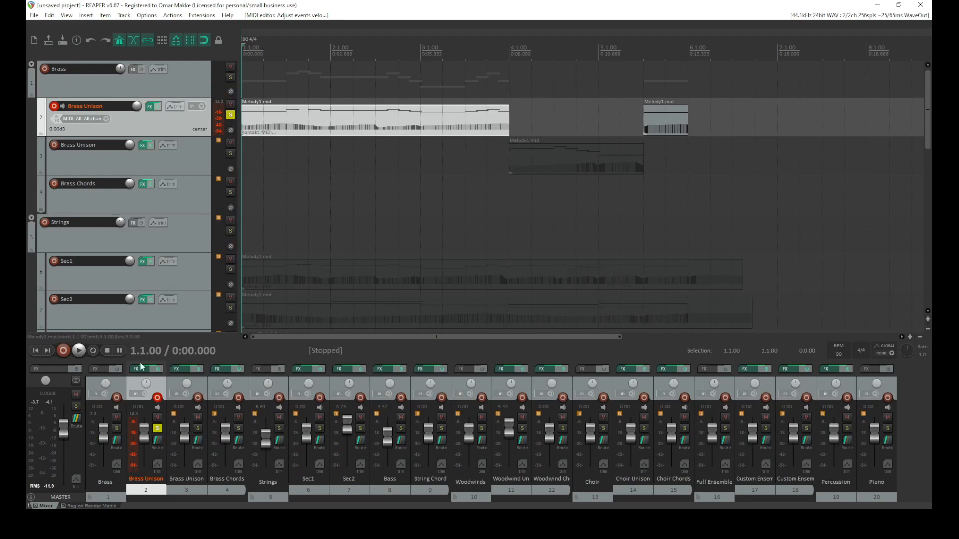
Unsolo the first Brass Unison track and play the full arrangement
key("space")
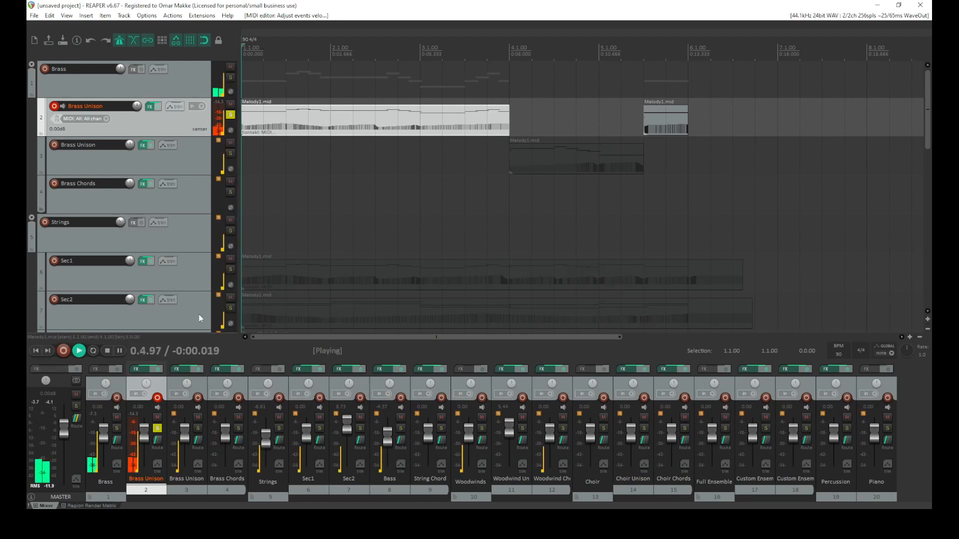
key("space")
left_click(231, 115)
key("space")
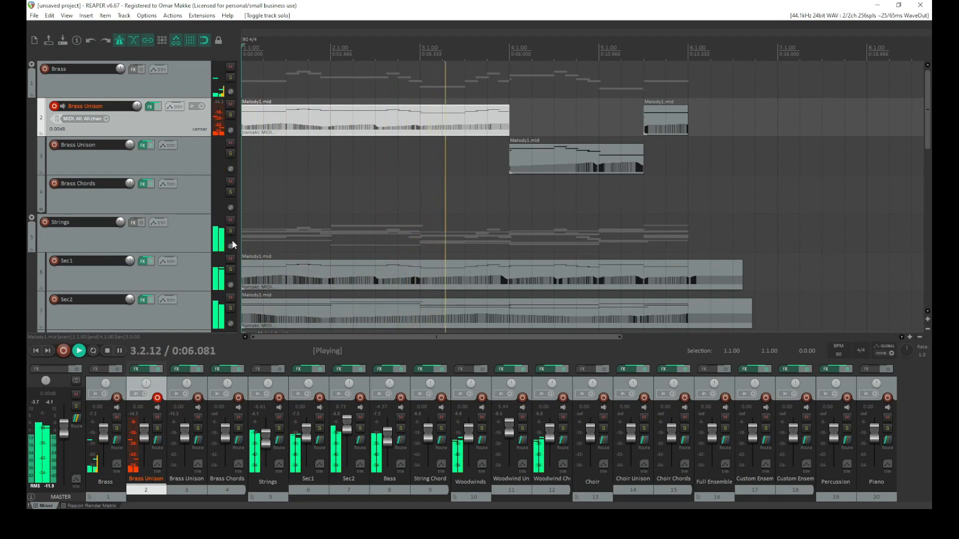
key("space")
Switch the Sec1 Kontakt articulation to Tenuto, close its FX window and start playback
left_click(141, 261)
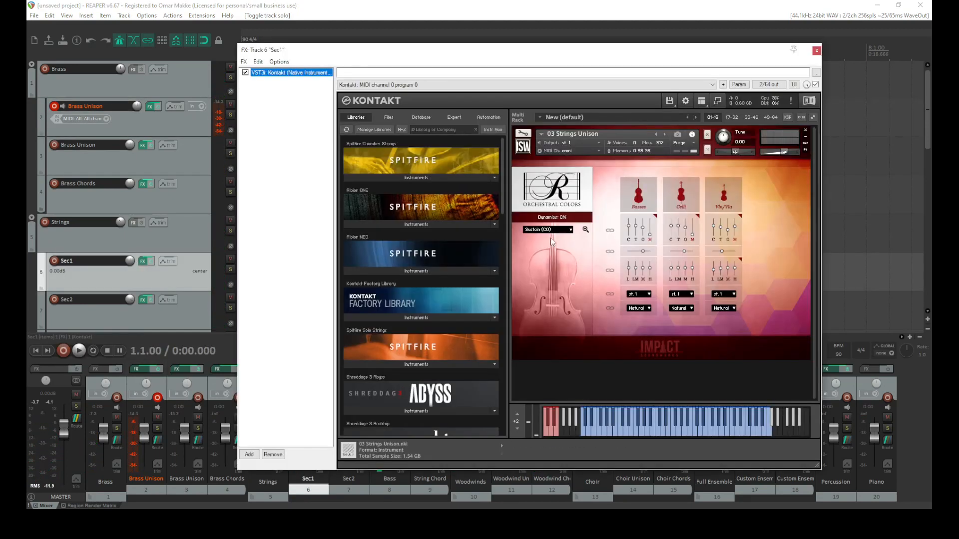
left_click(549, 229)
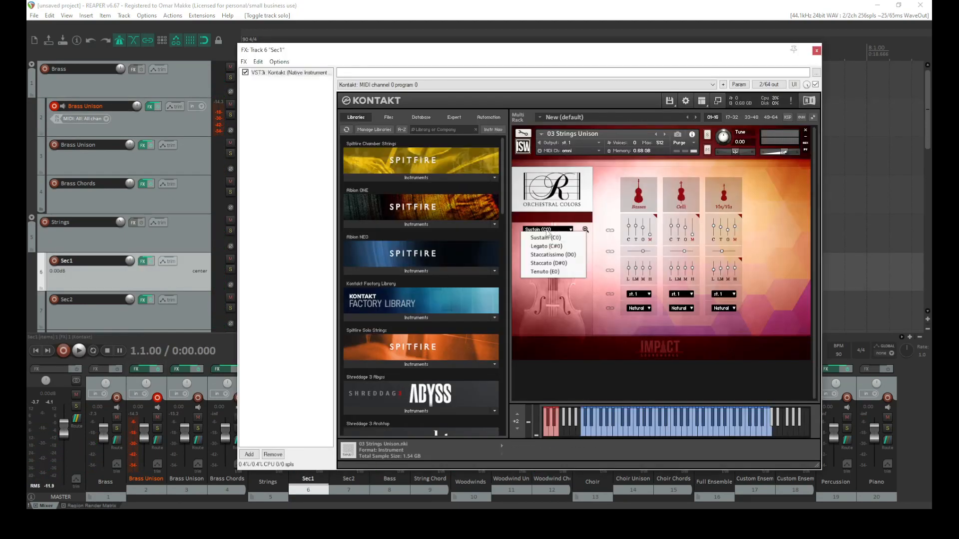
left_click(551, 272)
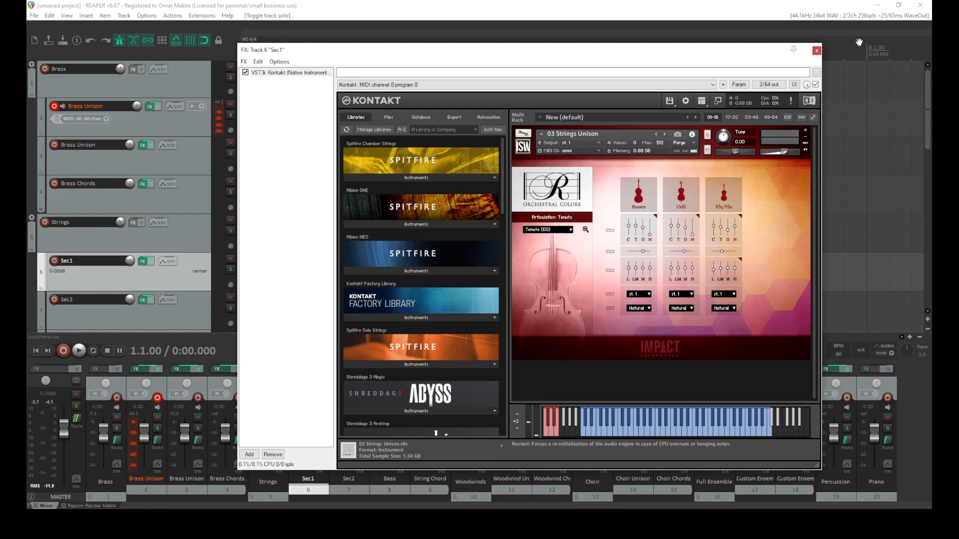
left_click(816, 50)
key("space")
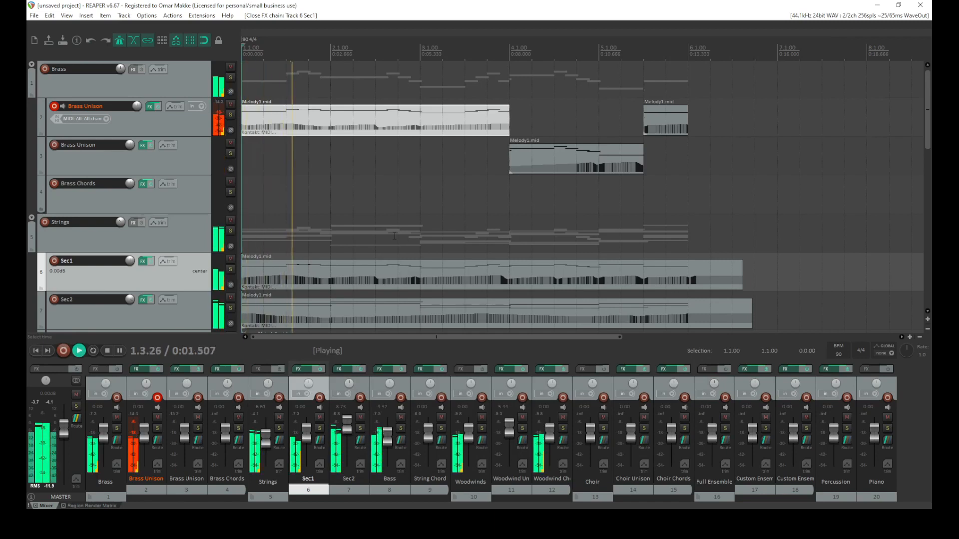
Solo the Sec1 track and raise its volume to about +7 dB while listening to playback
left_click(230, 271)
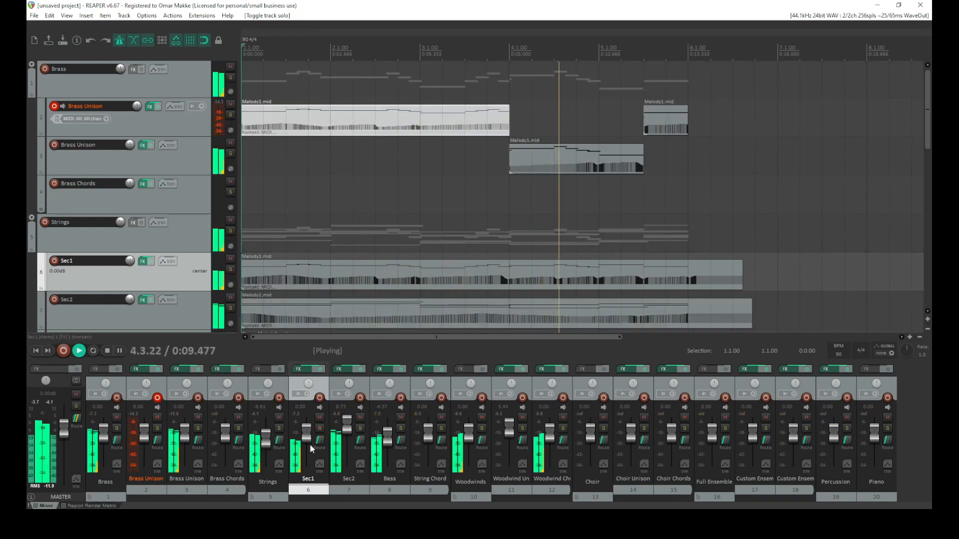
key("space")
left_click_drag(307, 435, 307, 423)
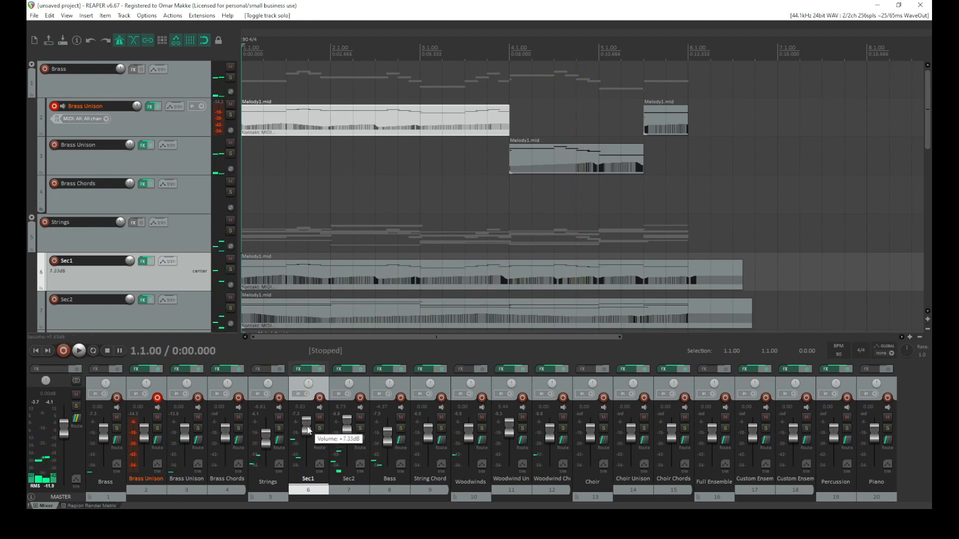
key("space")
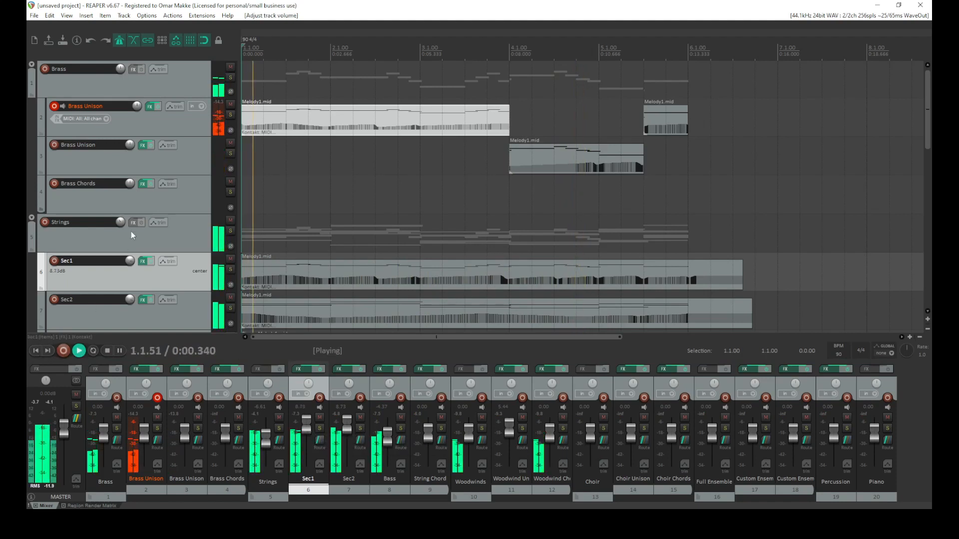
scroll(135, 225, "down", 2)
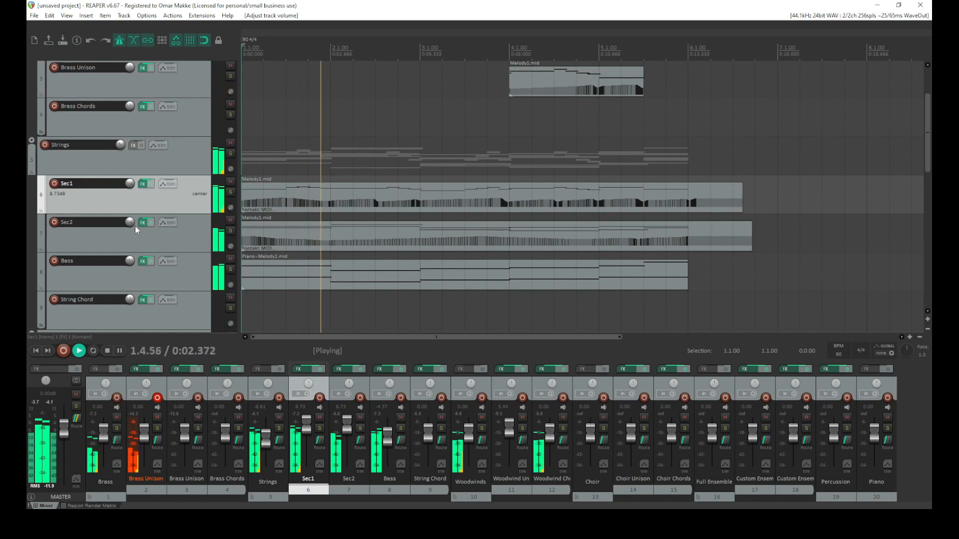
scroll(135, 226, "up", 1)
scroll(135, 226, "up", 1)
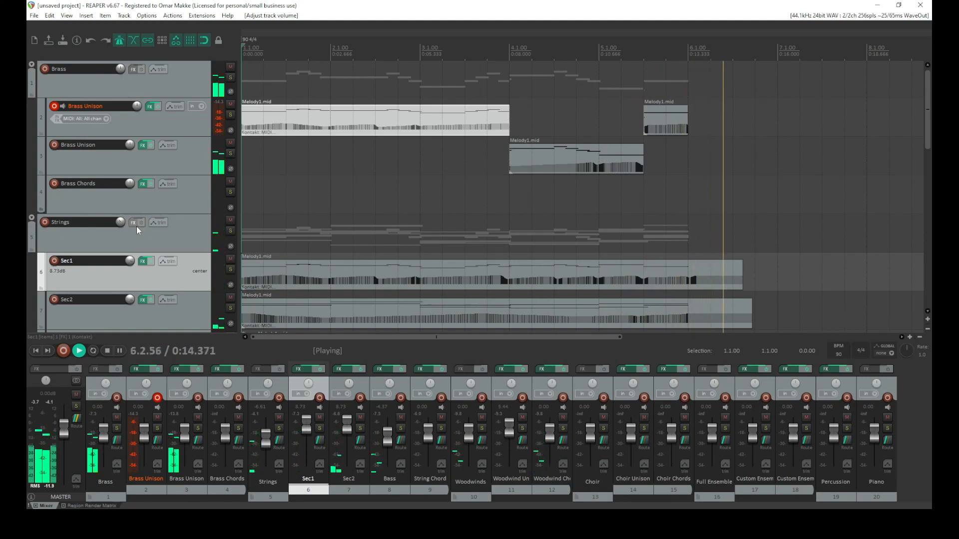
key("space")
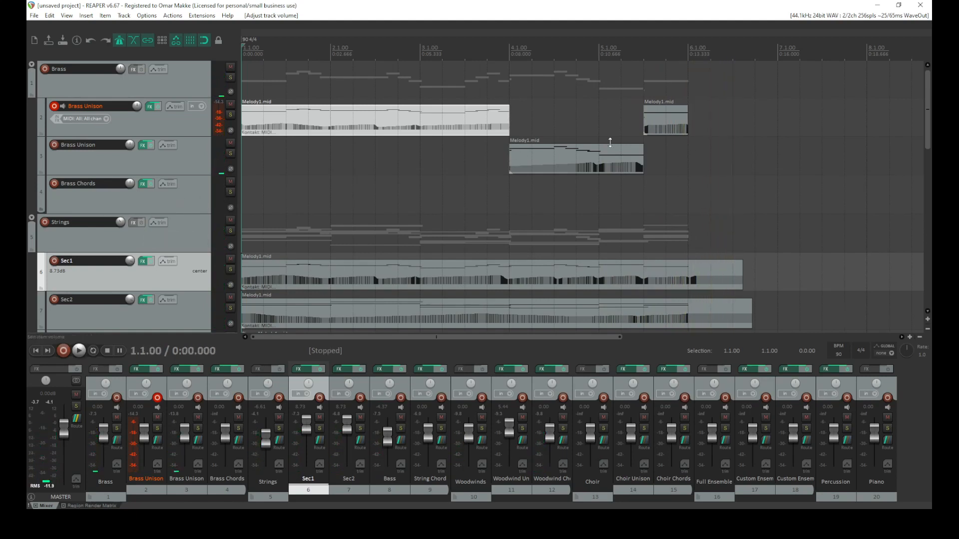
Split the Sec1 and Sec2 items near bar 6 and delete their trailing parts
left_click(676, 92)
key("space")
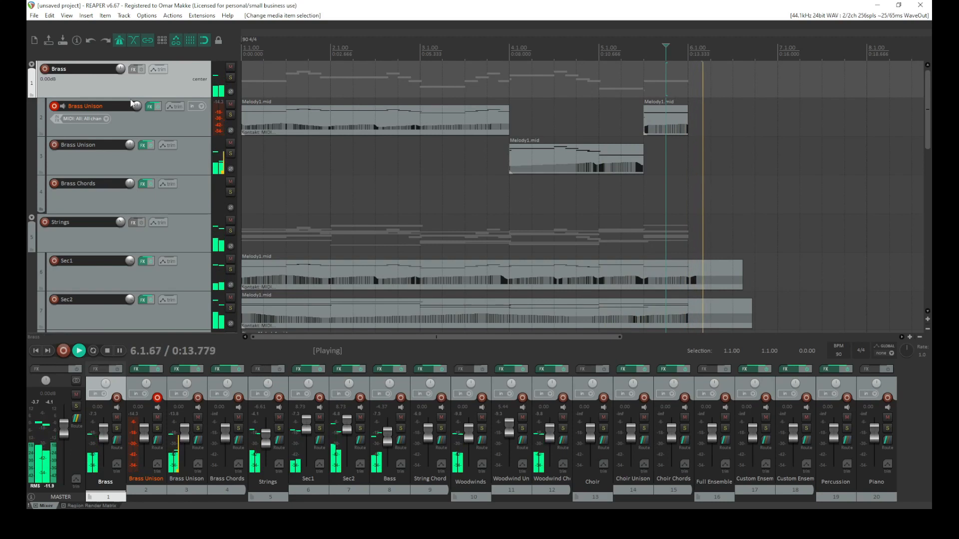
key("space")
key("space")
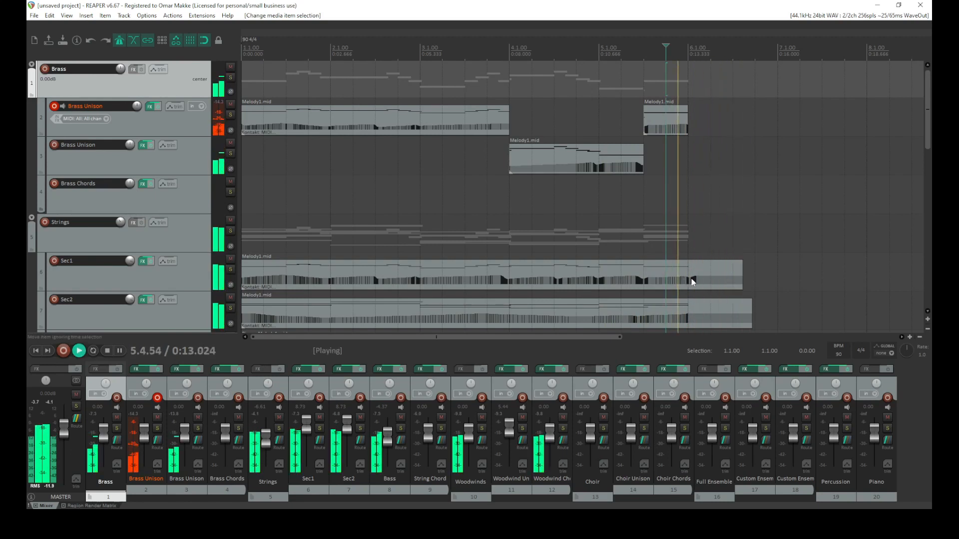
key("space")
left_click(688, 278)
key("s")
left_click(690, 322)
key("s")
left_click(702, 319)
key("Delete")
left_click(715, 275)
key("Delete")
Split the Woodwind Chords item near bar 6 and delete its trailing part
scroll(170, 219, "down", 4)
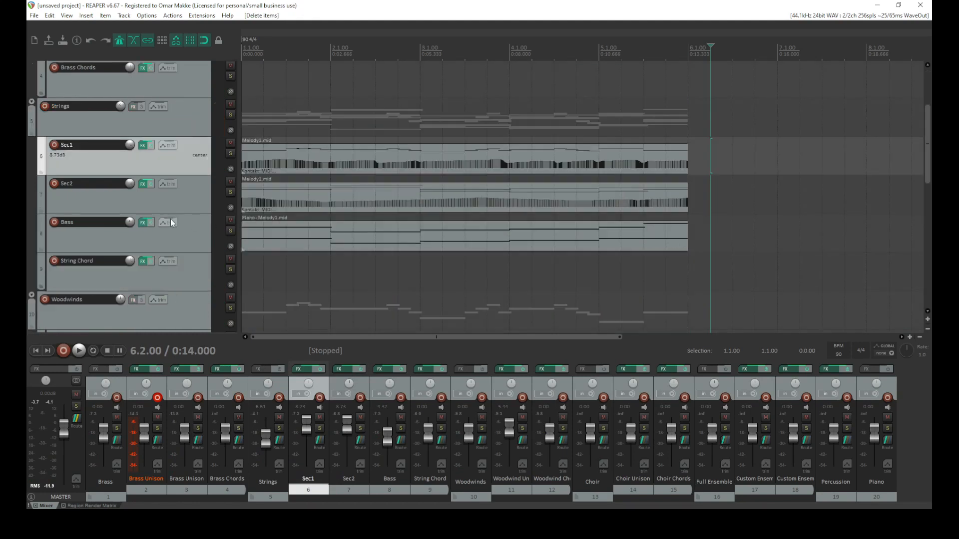
scroll(170, 220, "down", 2)
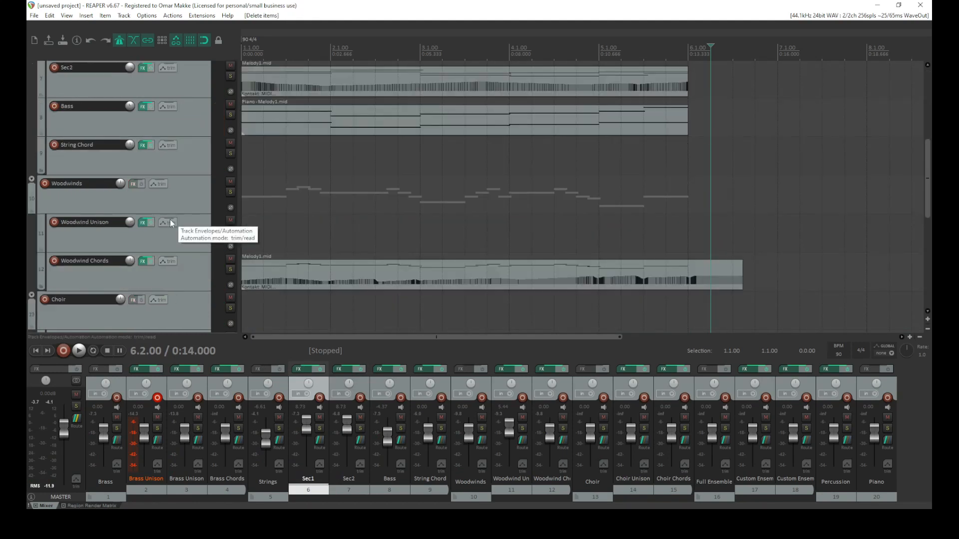
left_click(687, 279)
key("s")
left_click(709, 277)
key("Delete")
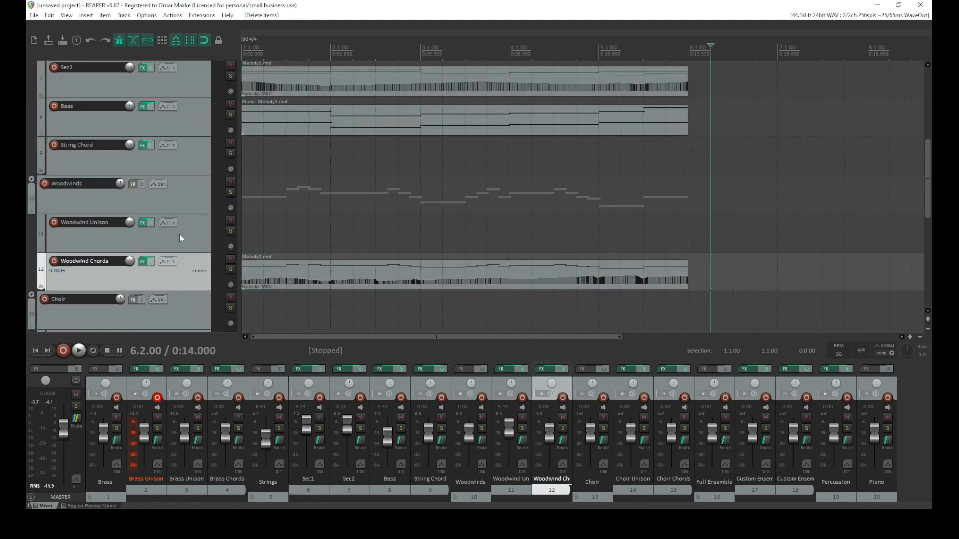
Return to the project start and play the arrangement
scroll(173, 243, "down", 1)
scroll(165, 245, "down", 2)
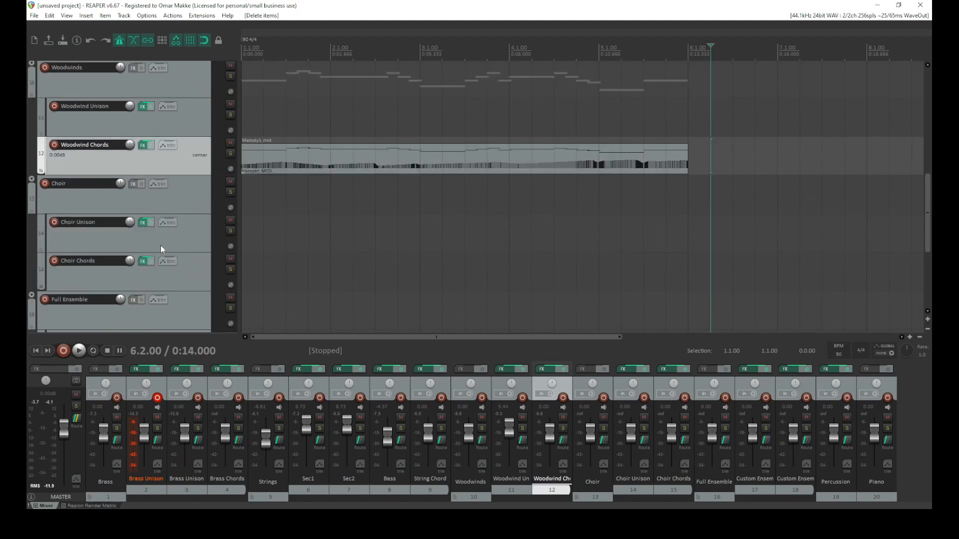
scroll(158, 244, "up", 7)
scroll(158, 244, "up", 2)
left_click(37, 352)
key("space")
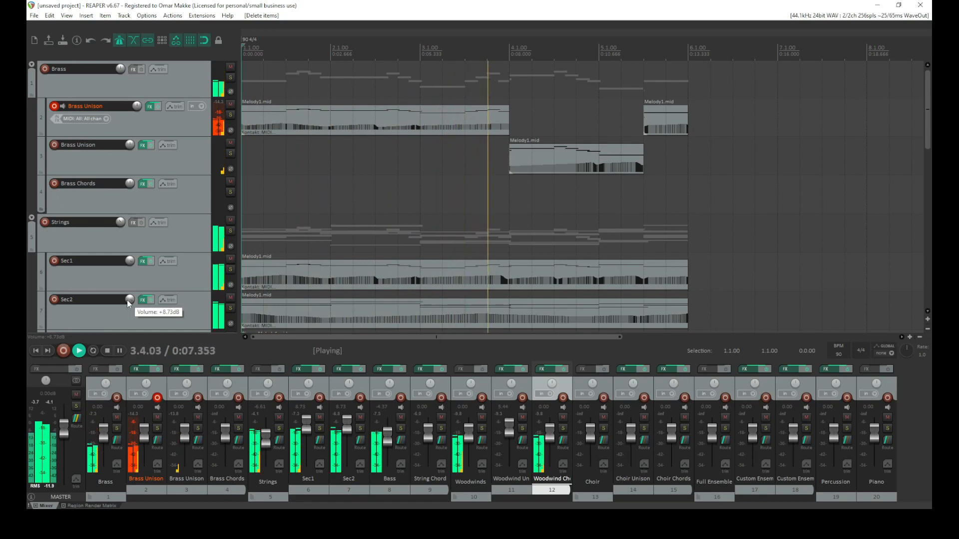
key("space")
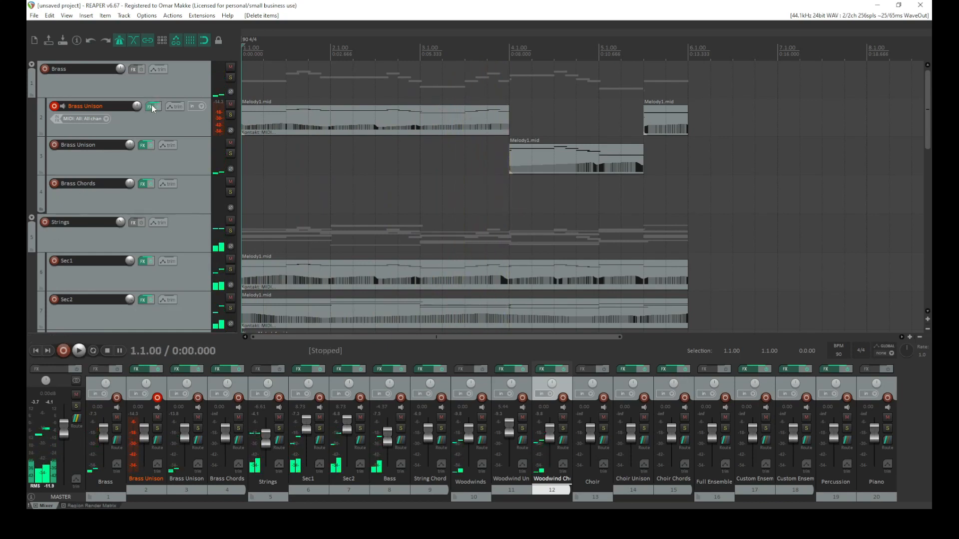
Remove the last C4 step from the MIDI Sequencer Megababy pattern on the first Brass Unison track
left_click(150, 107)
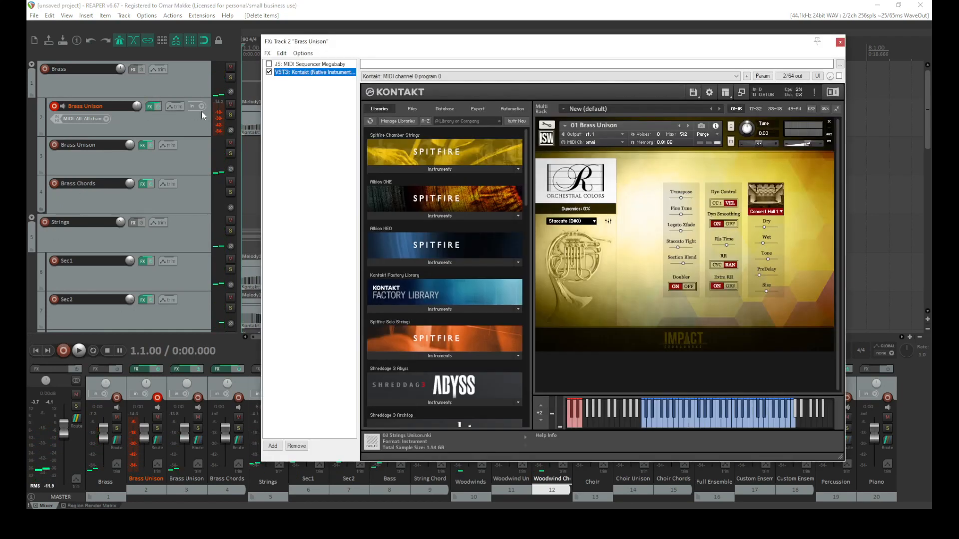
left_click(840, 43)
key("space")
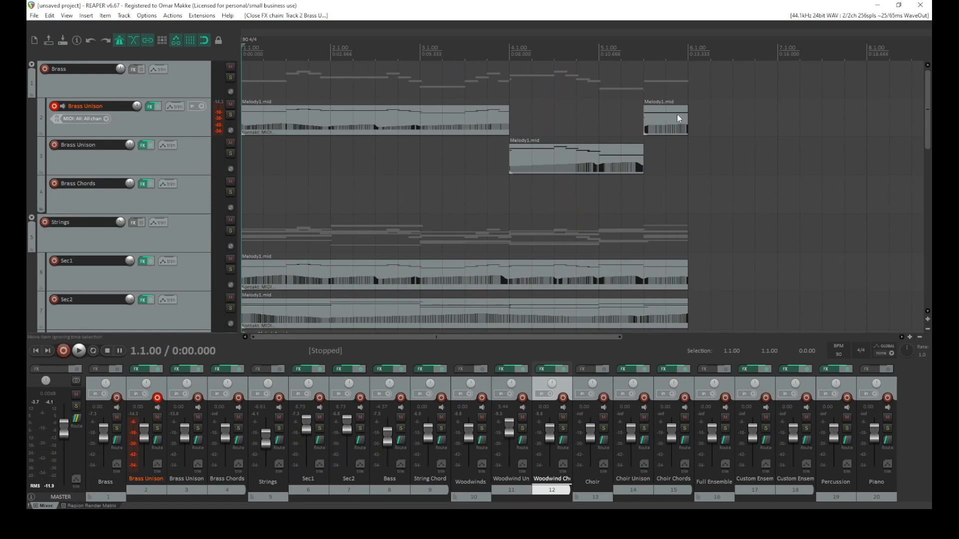
left_click(151, 107)
left_click(311, 64)
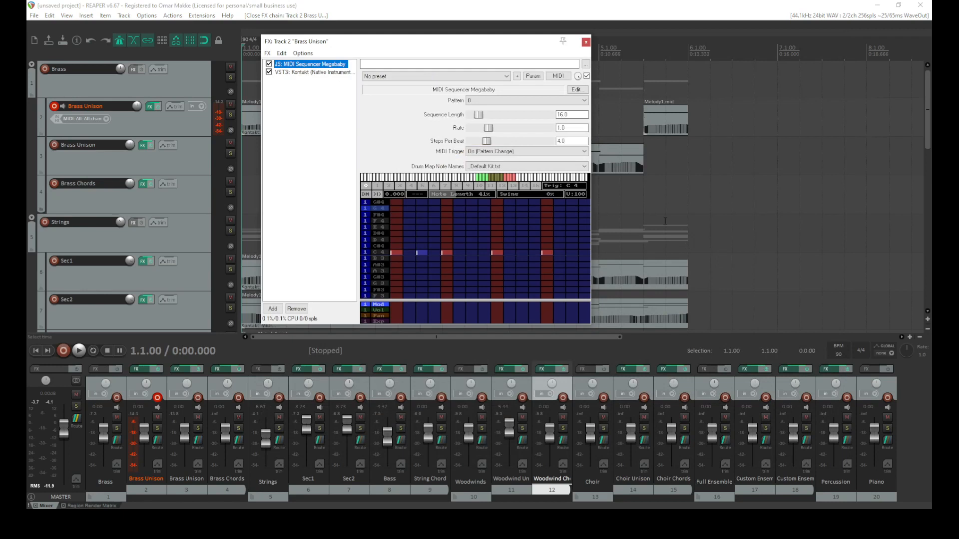
left_click(546, 253)
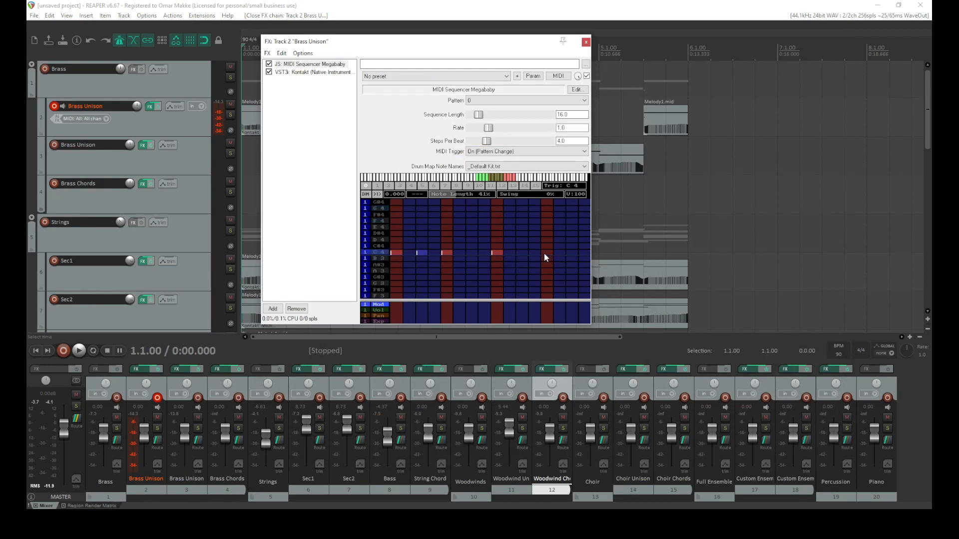
left_click(586, 43)
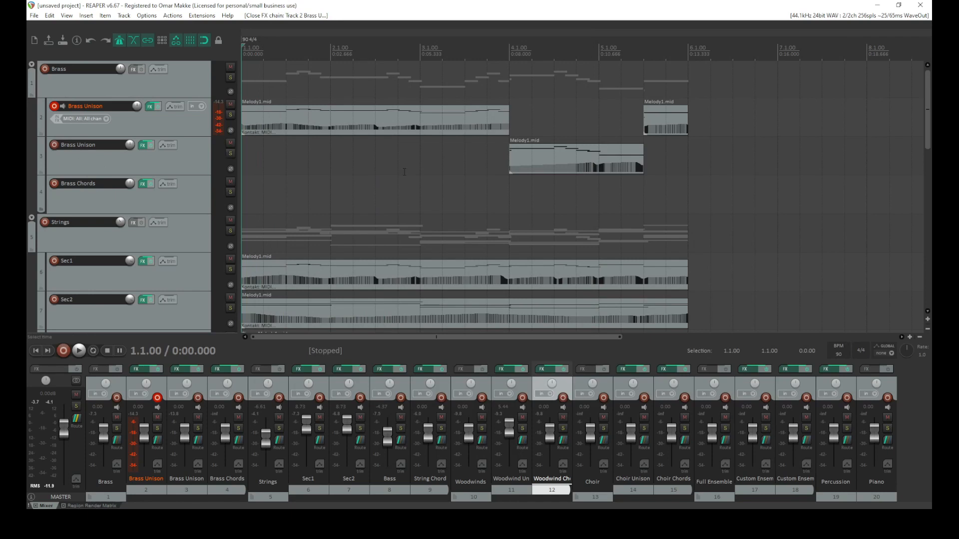
Open the Sec2 Kontakt instrument and lower its reverb dry level to 15%
scroll(142, 126, "down", 10)
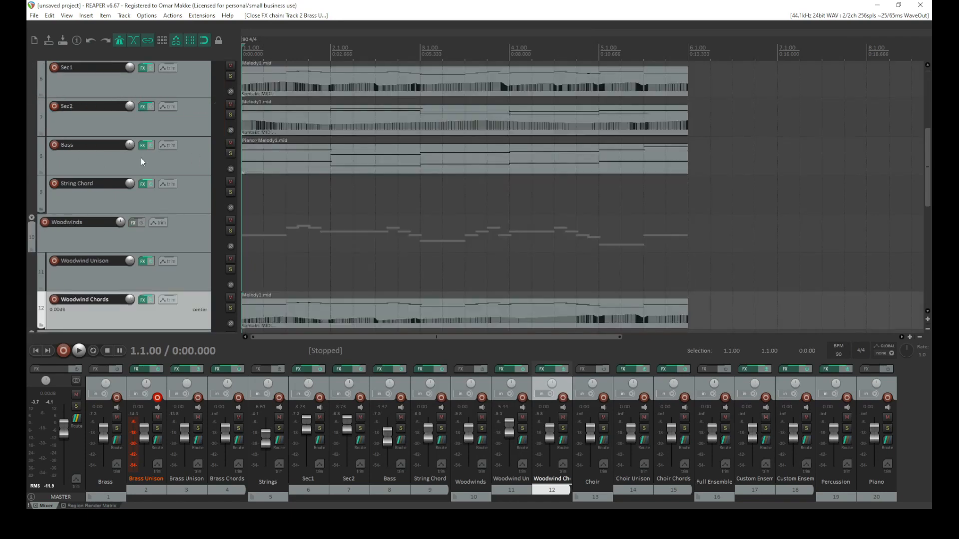
scroll(100, 300, "down", 1)
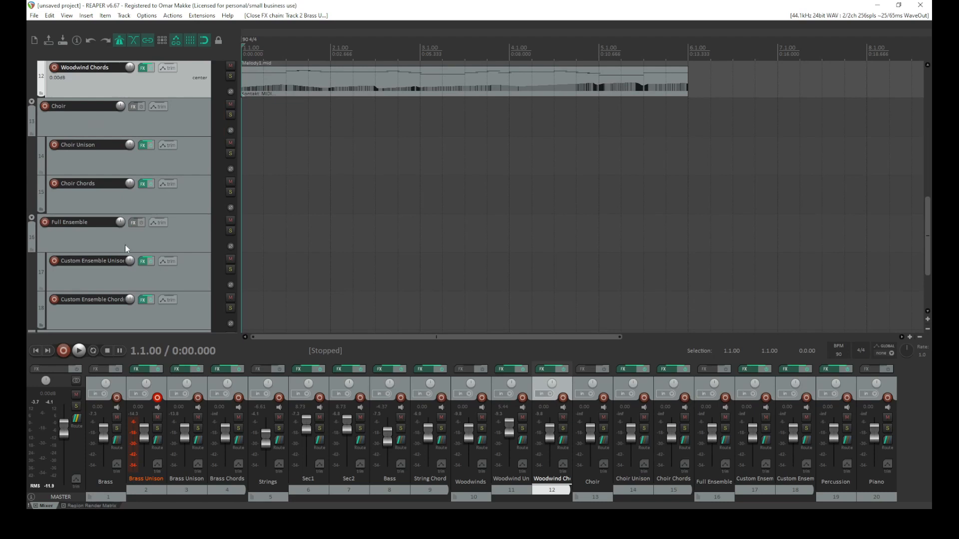
scroll(142, 167, "up", 8)
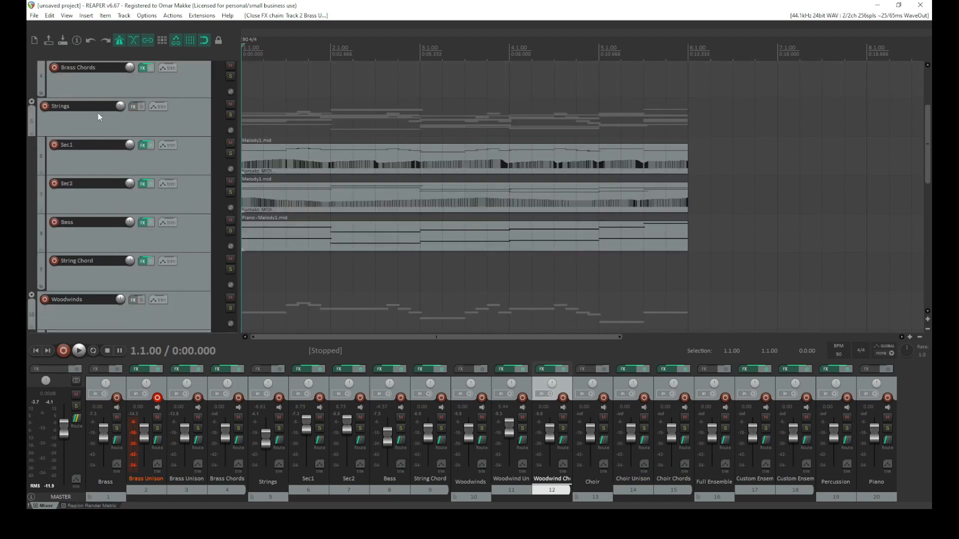
left_click(141, 184)
left_click(585, 230)
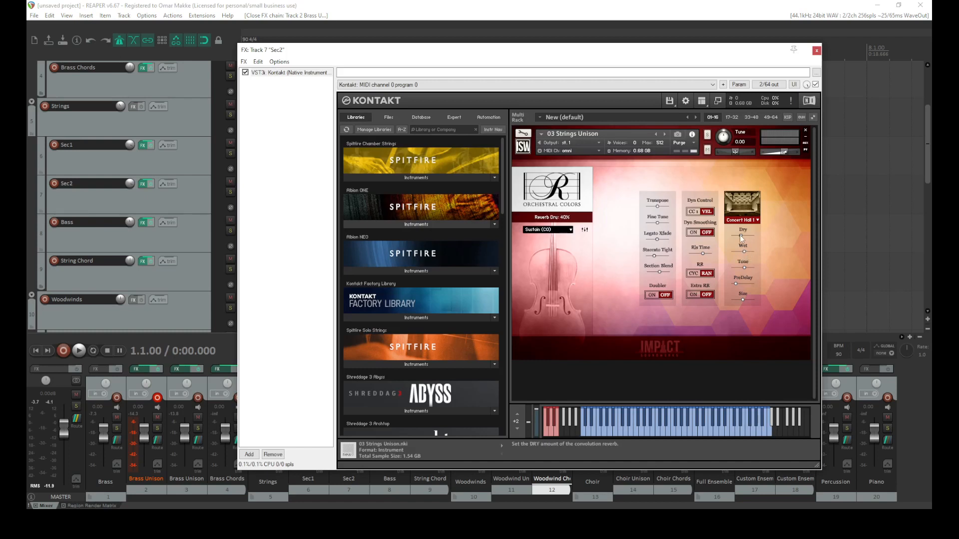
left_click_drag(782, 152, 780, 151)
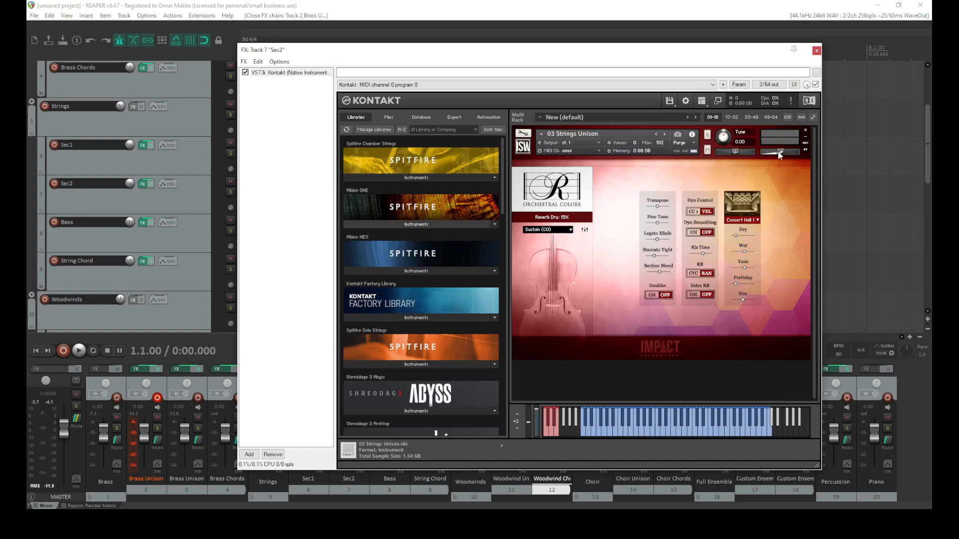
Play the arrangement while examining the Sec2 reverb knobs and room presets
key("space")
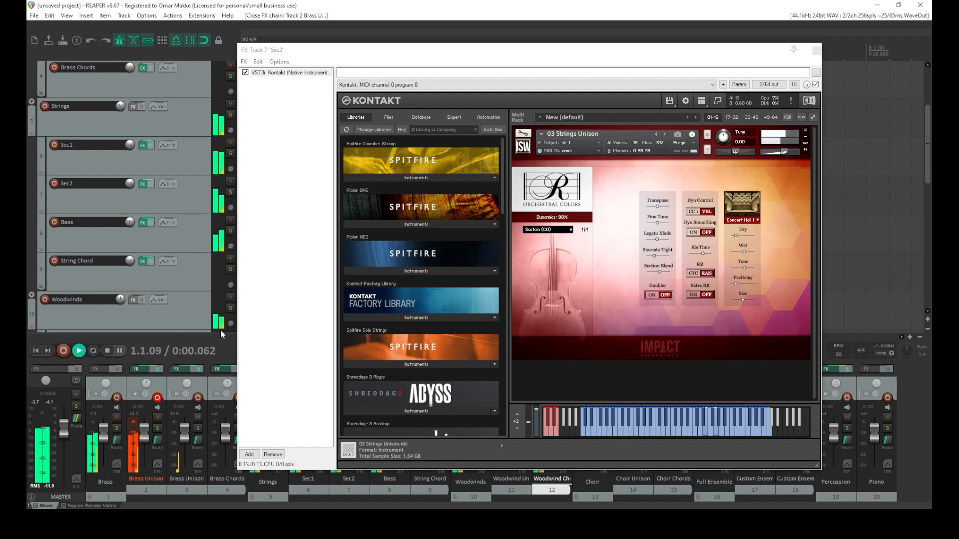
left_click(742, 252)
left_click(736, 236)
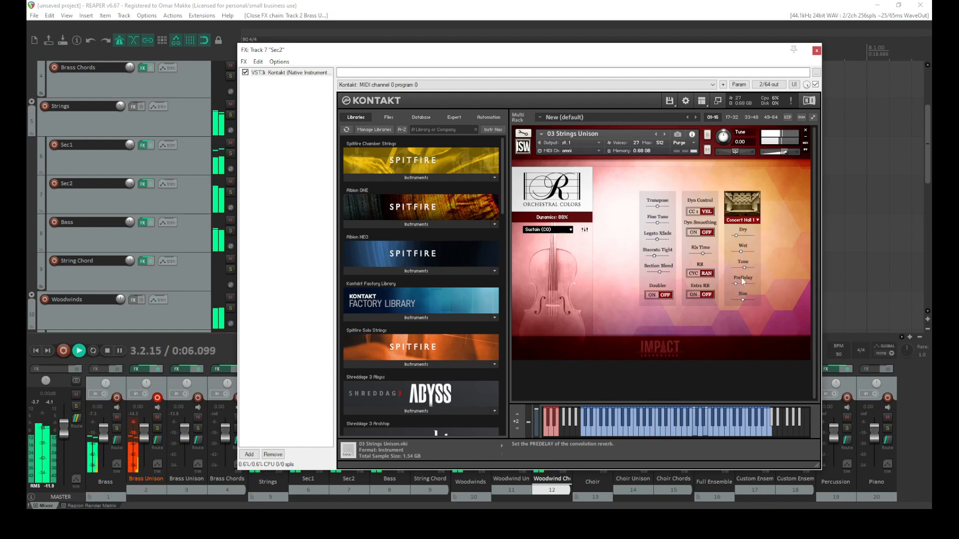
left_click(749, 220)
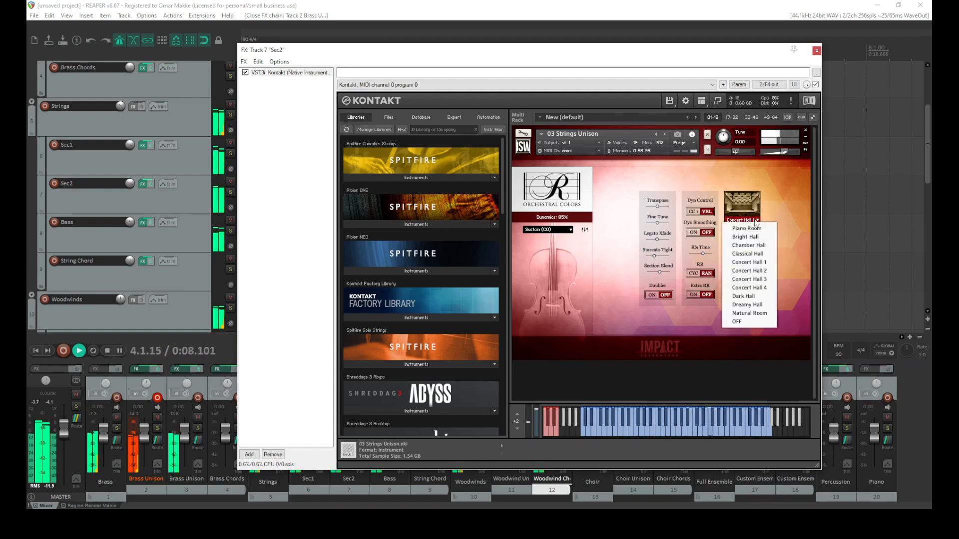
left_click(775, 208)
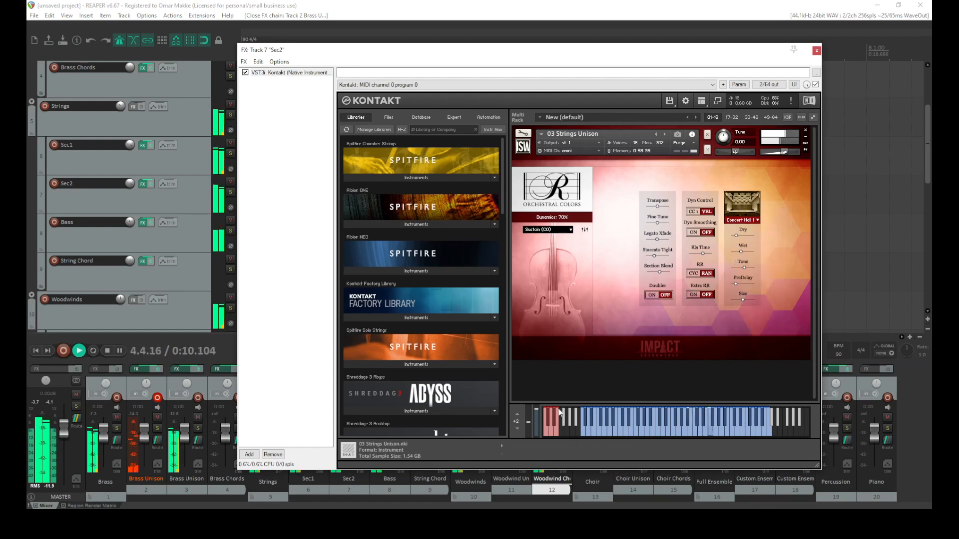
scroll(141, 184, "down", 1)
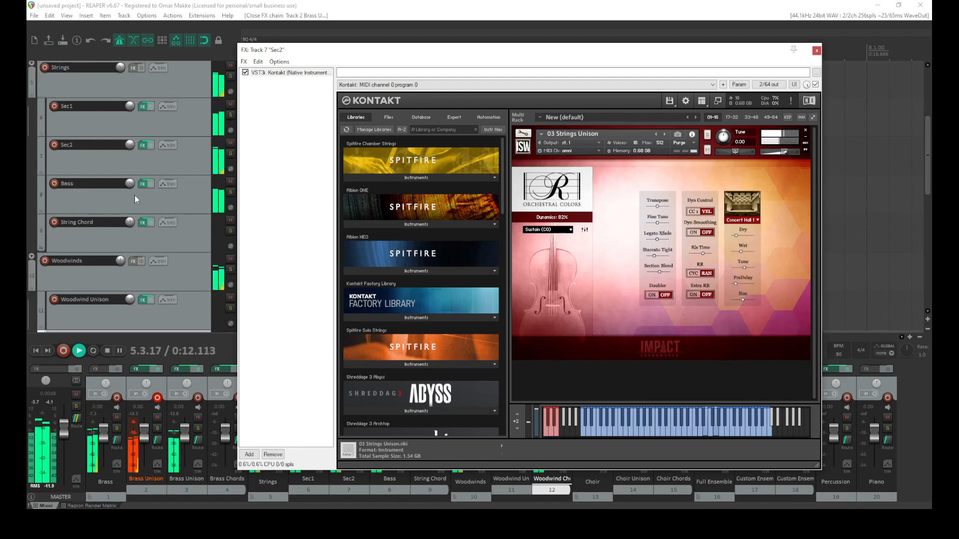
key("space")
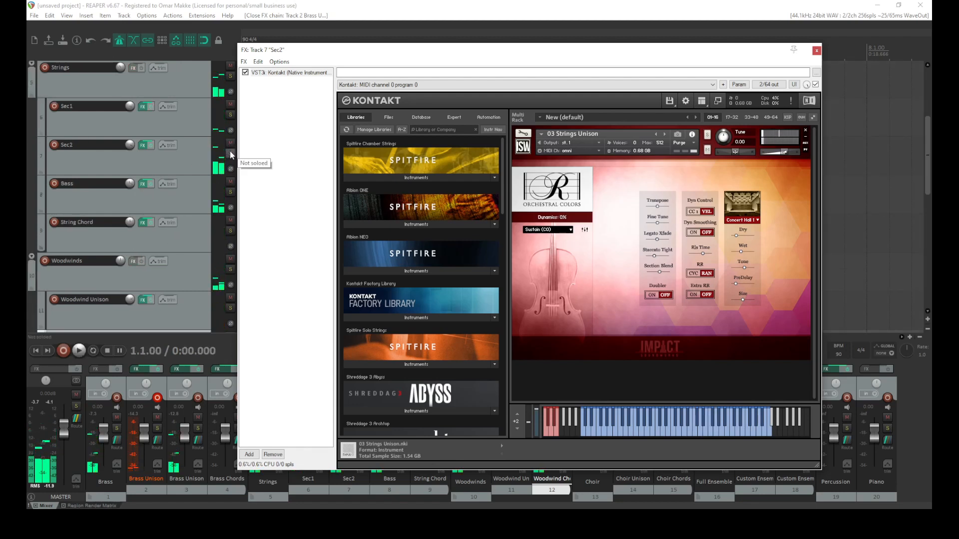
Solo the Sec2 track, play it, and adjust its reverb wet amount
left_click(230, 153)
key("space")
left_click(741, 252)
left_click_drag(745, 252, 737, 255)
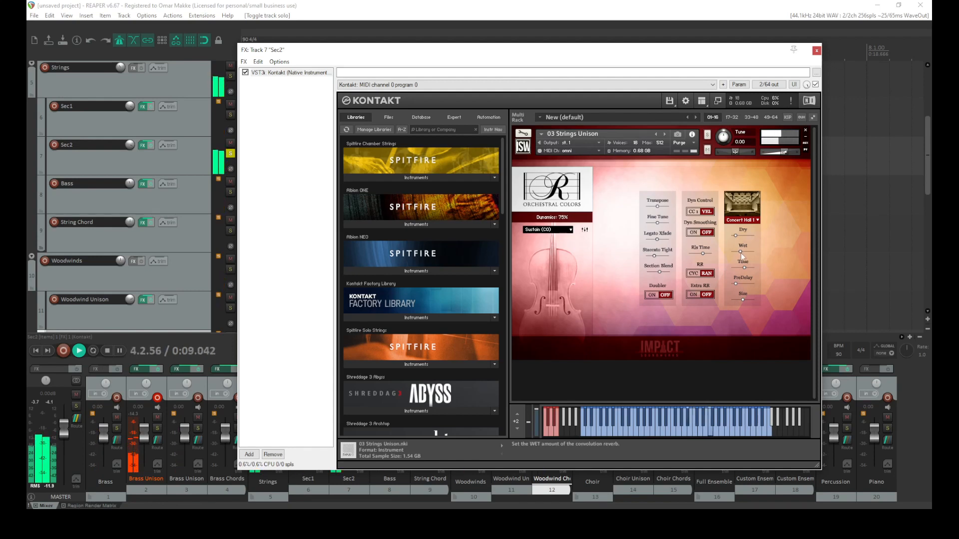
Solo the Sec1 track, open its Kontakt instrument beside Sec2's, and switch both instruments to their section mixer pages
left_click(230, 115)
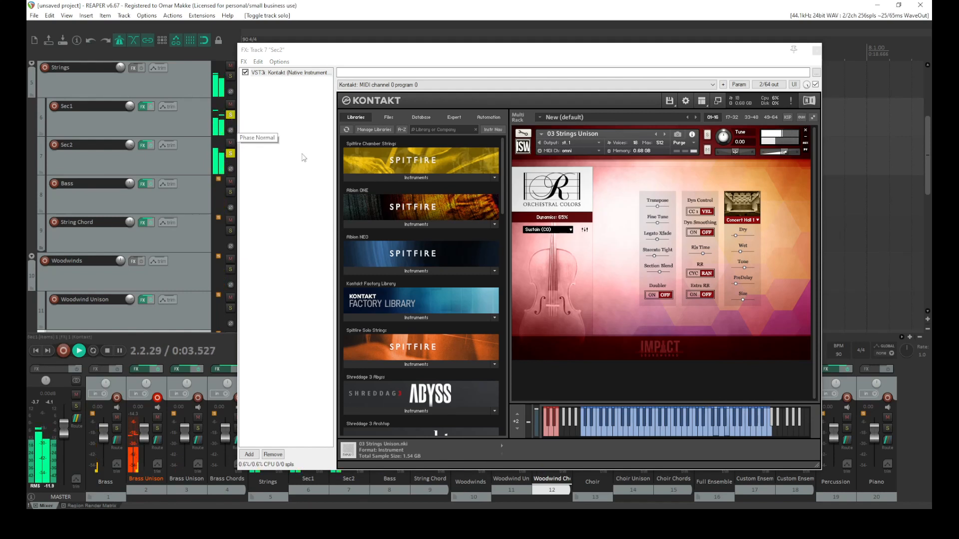
left_click(585, 229)
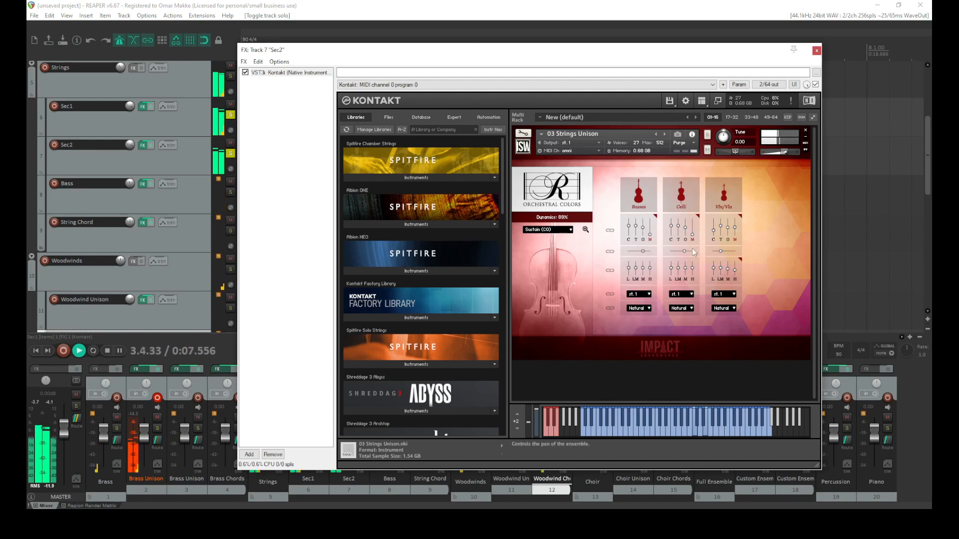
left_click_drag(350, 50, 416, 51)
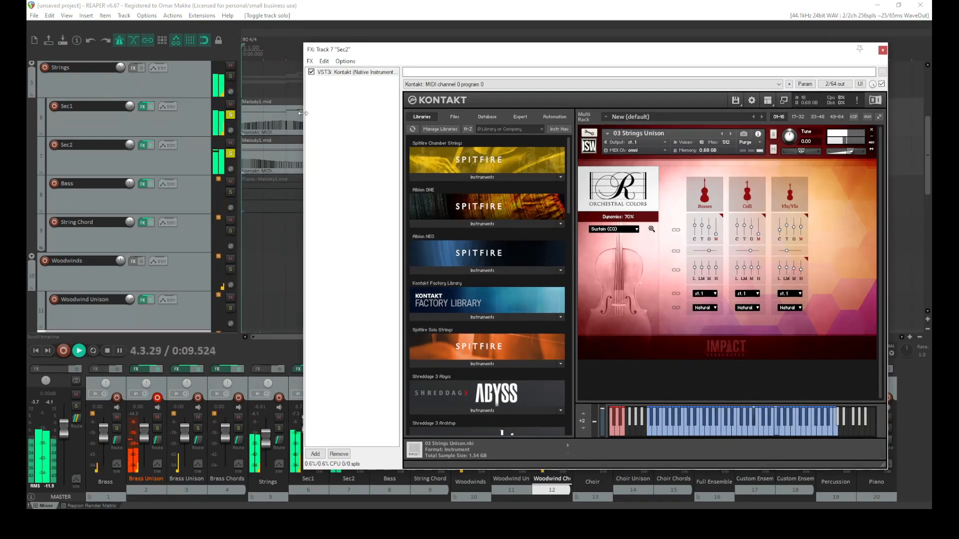
left_click(143, 107)
left_click_drag(568, 50, 275, 62)
left_click(295, 242)
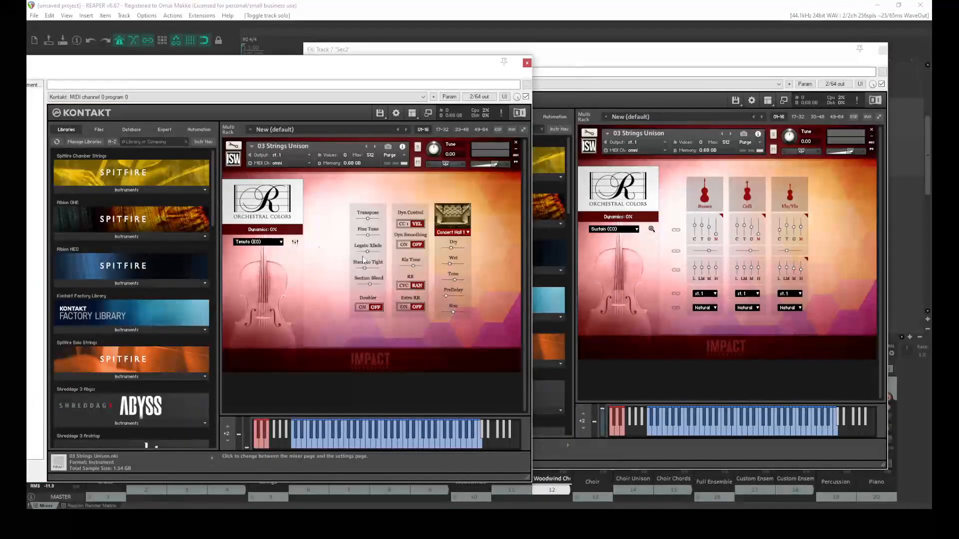
left_click(296, 243)
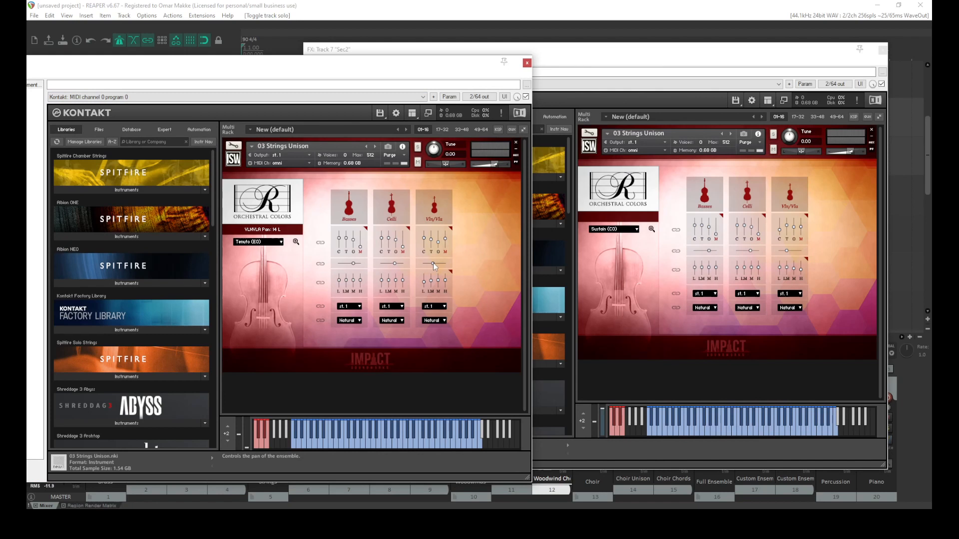
Pan the Vln/Vla section left in both instruments, about 64 L in Sec1 and about 30 L in Sec2
left_click_drag(434, 263, 428, 265)
left_click(787, 253)
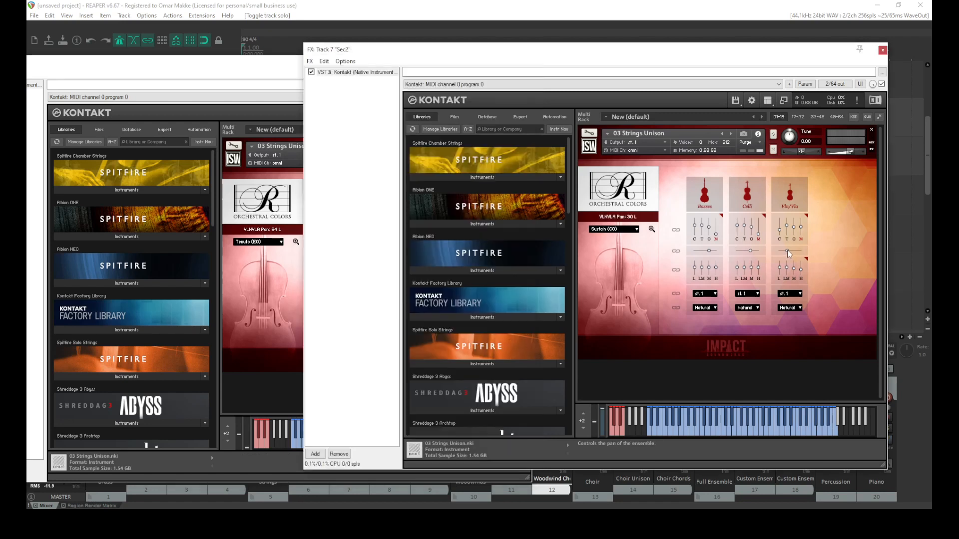
Close both Kontakt windows and unsolo the Sec1 and Sec2 tracks
left_click(269, 79)
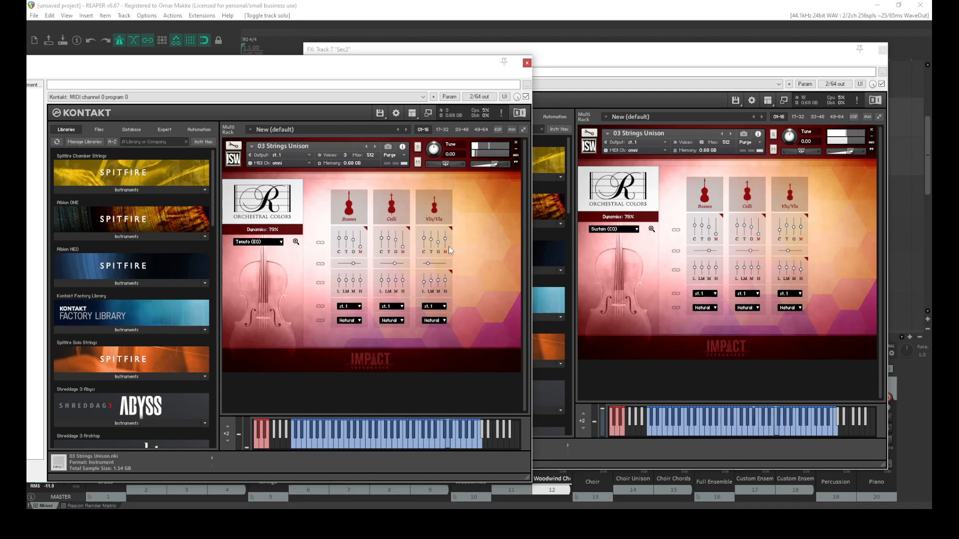
left_click(527, 63)
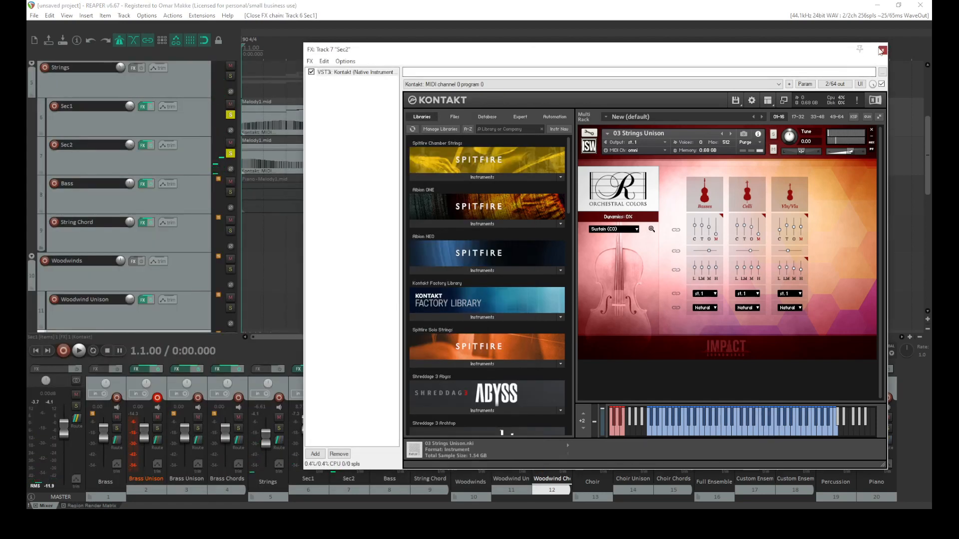
key("Escape")
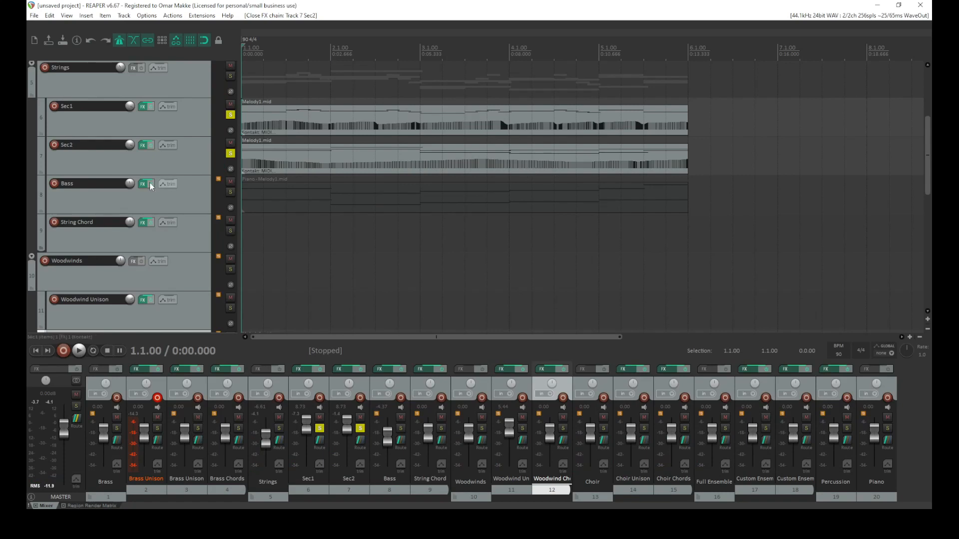
left_click(231, 154)
left_click(230, 114)
Play the arrangement to listen to the panned string sections
scroll(156, 192, "down", 3)
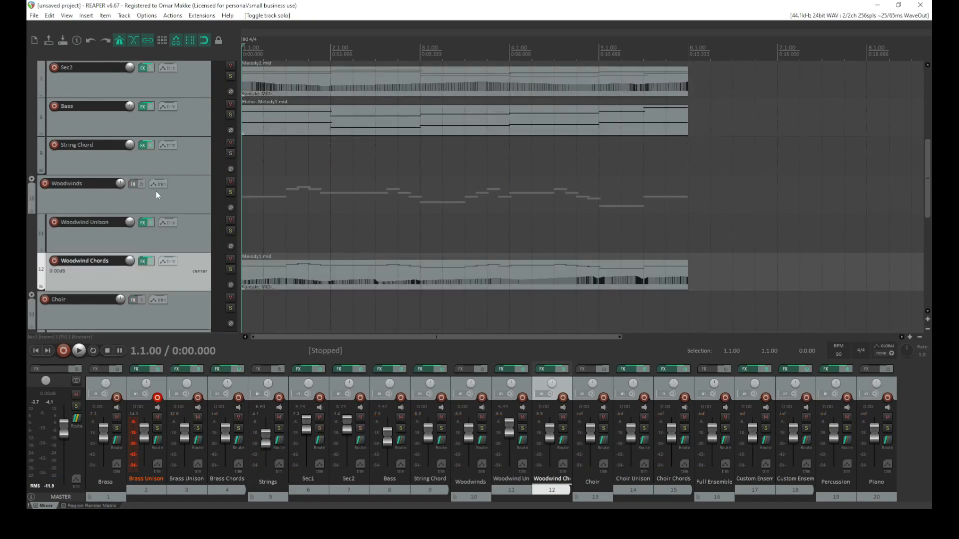
scroll(133, 251, "down", 1)
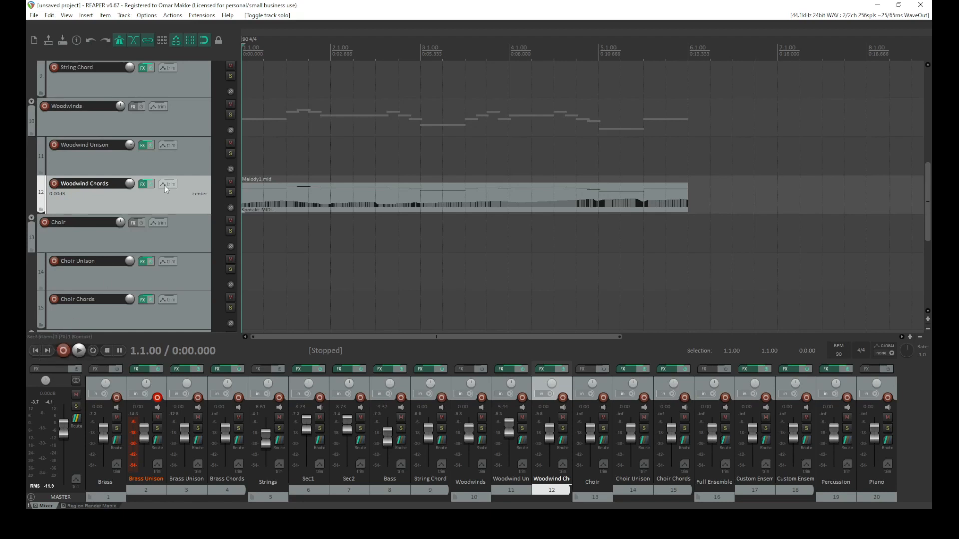
key("space")
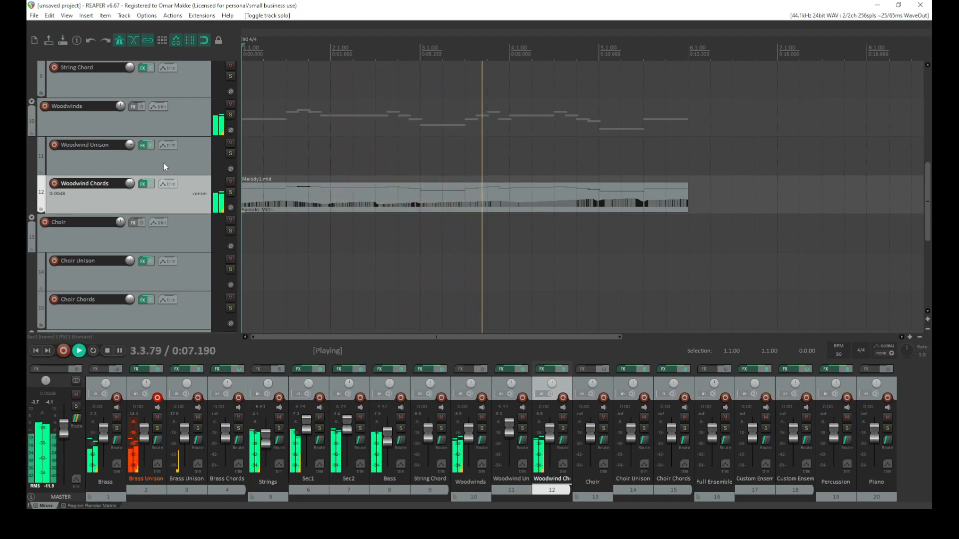
key("space")
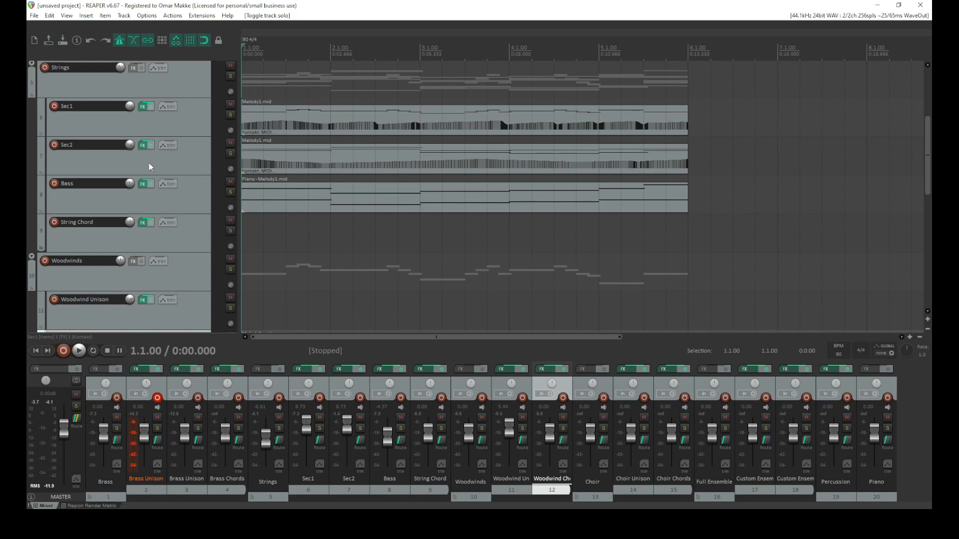
scroll(149, 162, "up", 3)
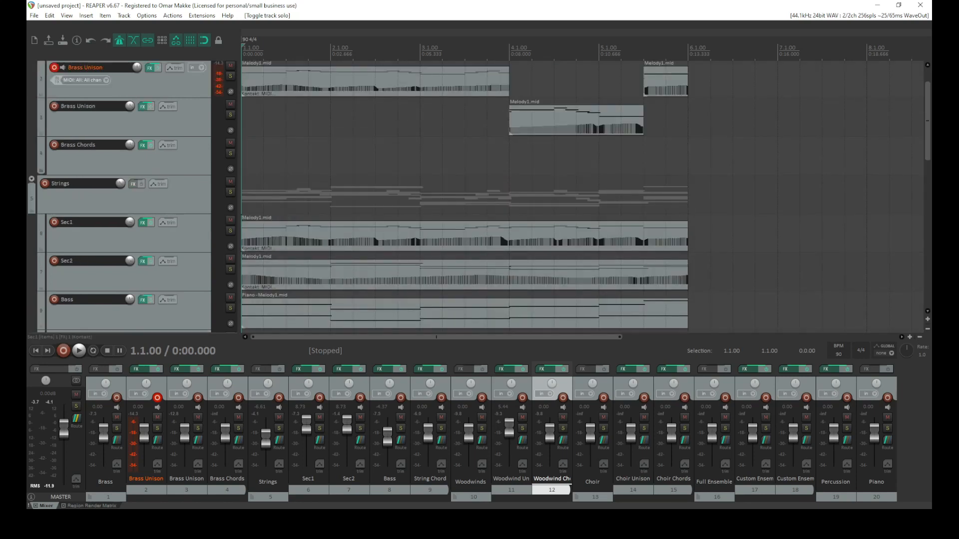
Switch to MuseScore to glance at the Melody1 score, then return to REAPER
key("alt+Tab")
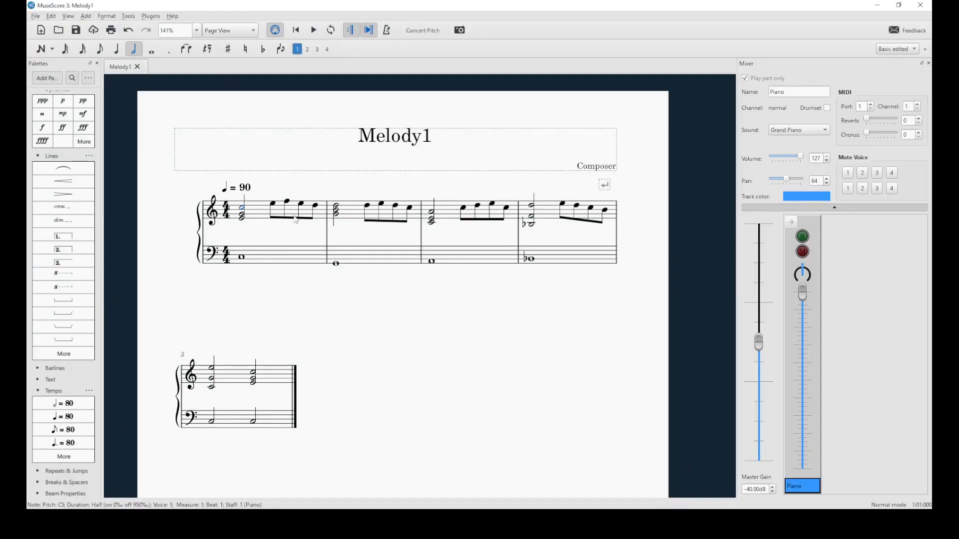
left_click(878, 5)
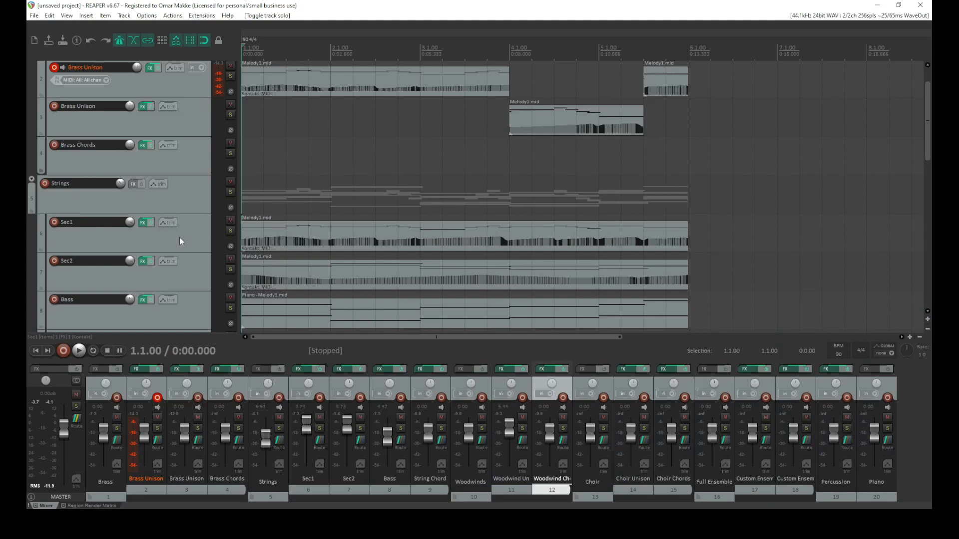
scroll(178, 237, "down", 2)
scroll(176, 245, "down", 2)
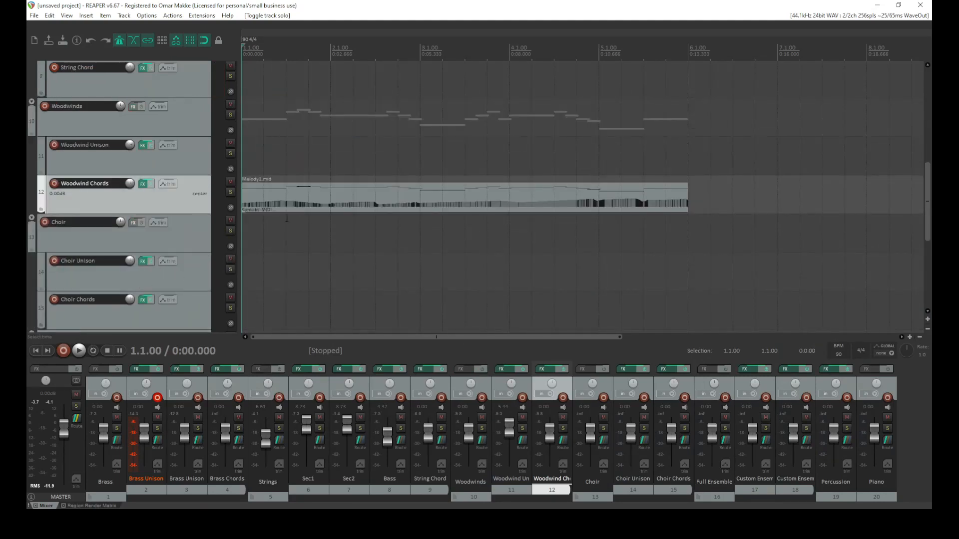
Paste the Melody1 MIDI item at the start of the Choir Unison track and open it in the MIDI editor
left_click(278, 196)
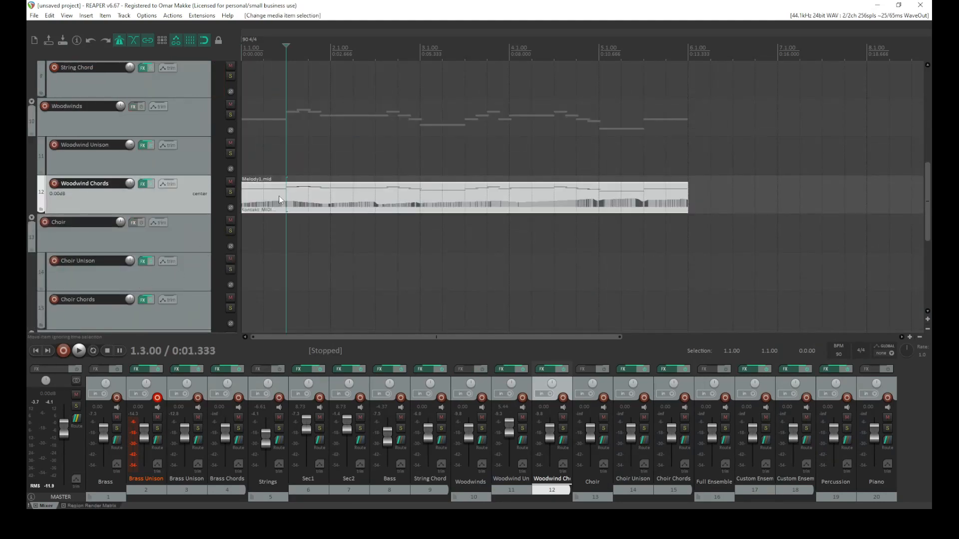
left_click(249, 276)
key("ctrl+v")
left_click_drag(272, 275, 272, 277)
double_click(288, 271)
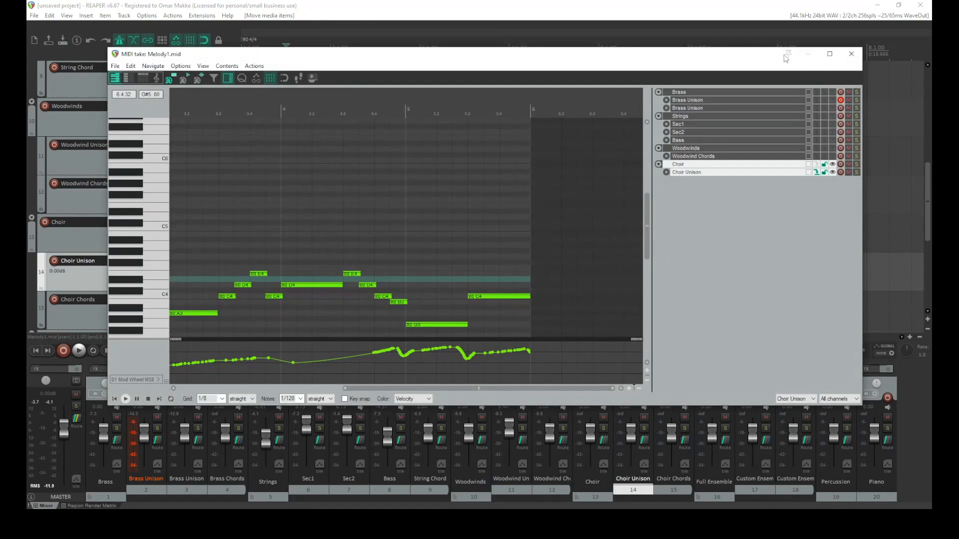
Show the Sec1, Sec2 and Bass notes as reference alongside the Choir Unison part in the MIDI editor
double_click(737, 58)
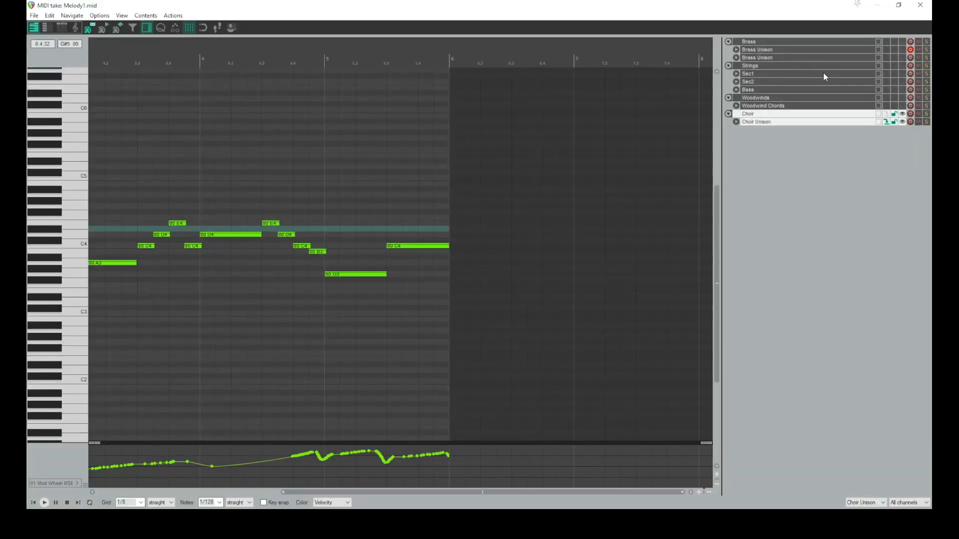
left_click(901, 74)
left_click(903, 82)
left_click(902, 89)
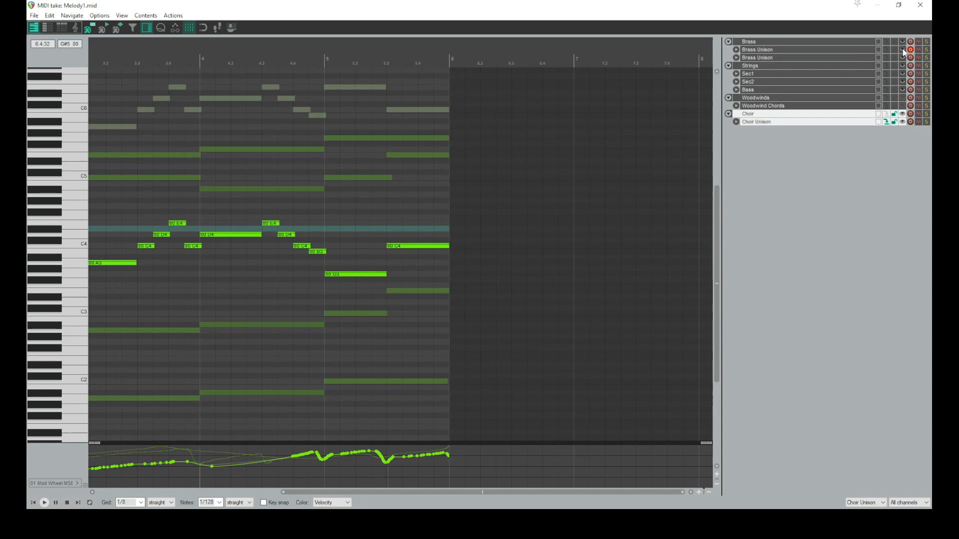
scroll(337, 284, "down", 2)
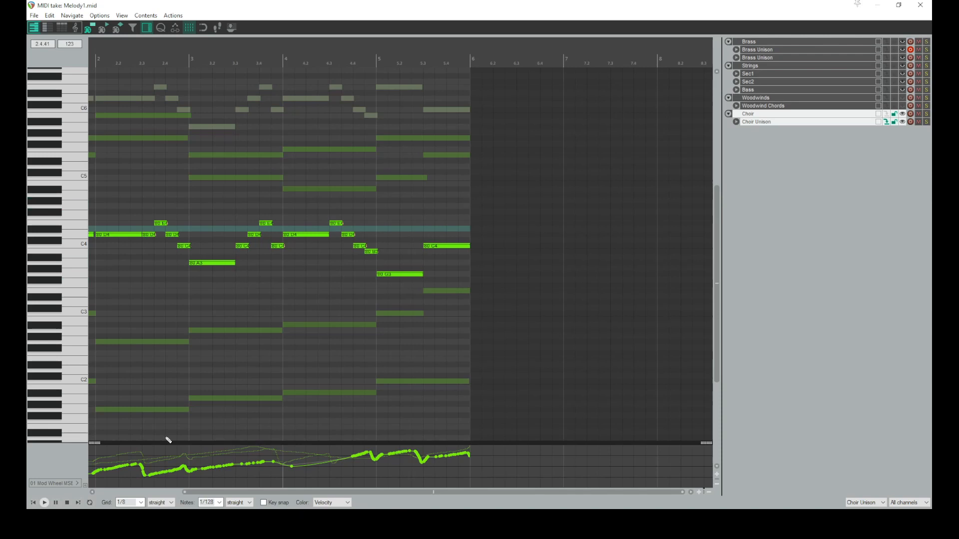
left_click_drag(278, 491, 118, 494)
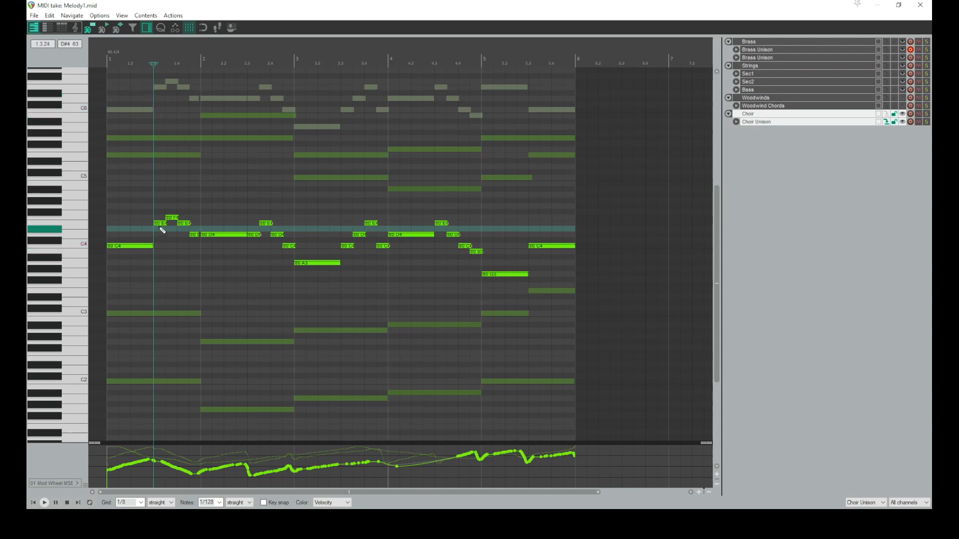
left_click_drag(400, 11, 539, 64)
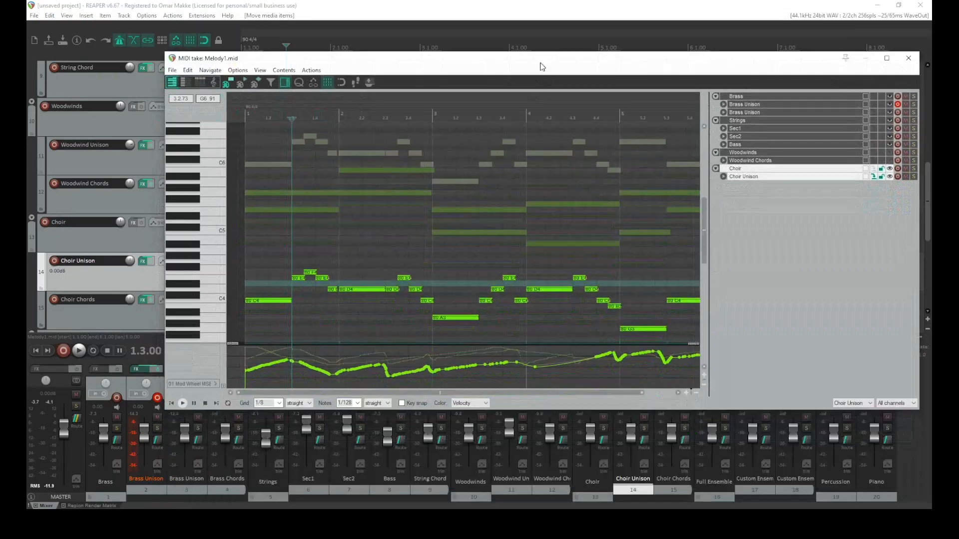
Open the Choir Unison Kontakt instrument, pull down the Men section's mic fader, and set the articulation to Staccato (D#0)
left_click(144, 263)
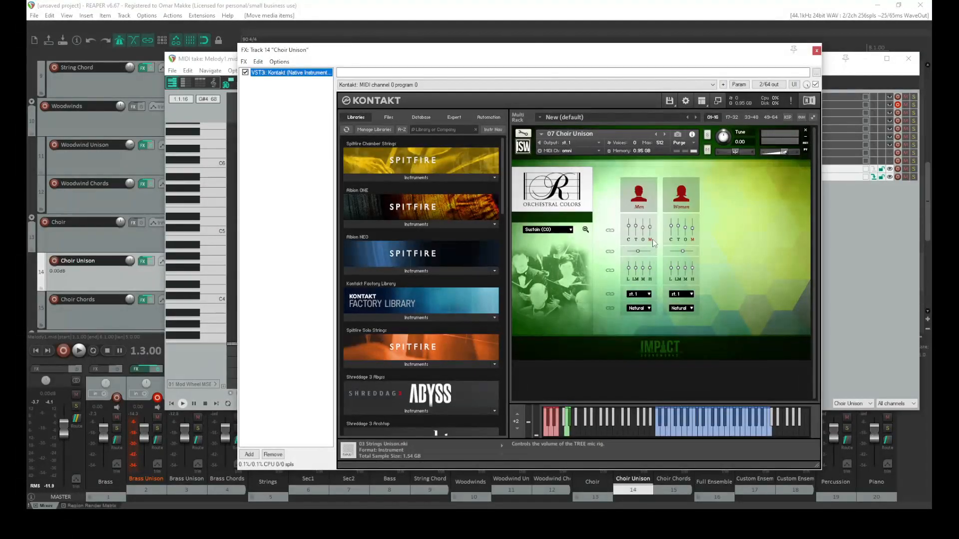
left_click_drag(651, 229, 649, 348)
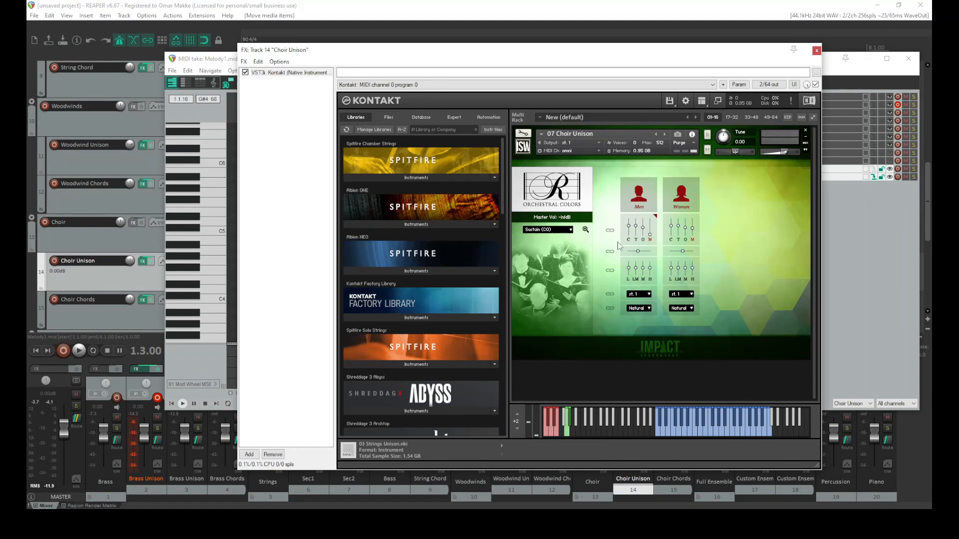
left_click(569, 229)
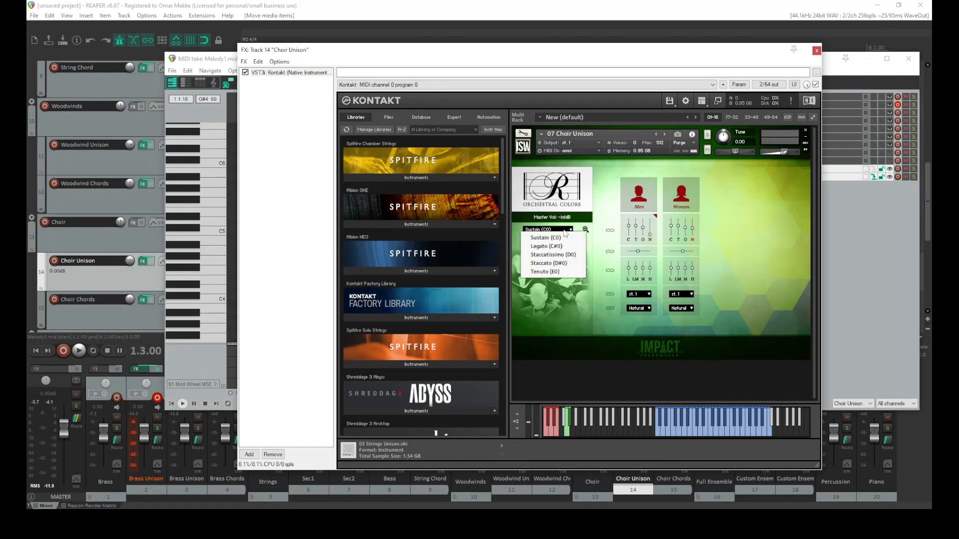
left_click(559, 263)
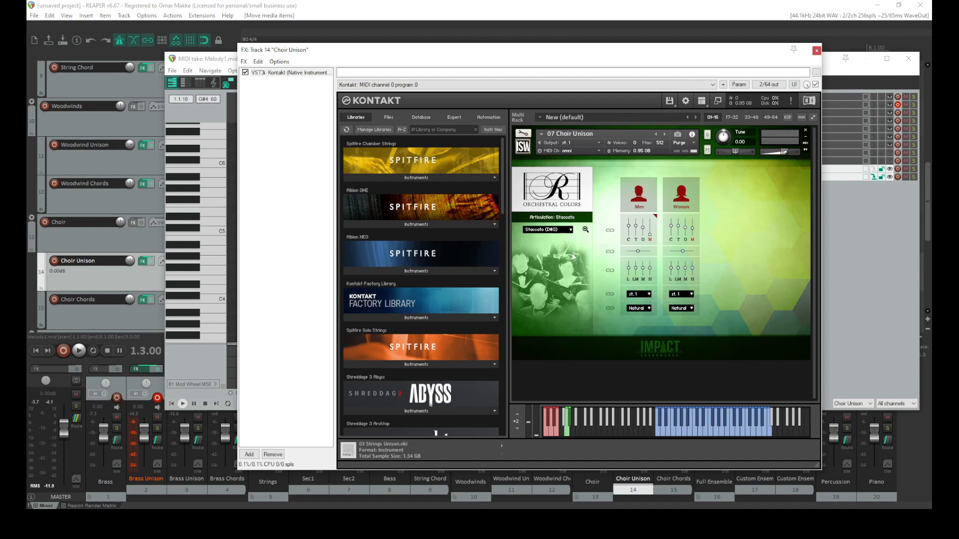
left_click(817, 50)
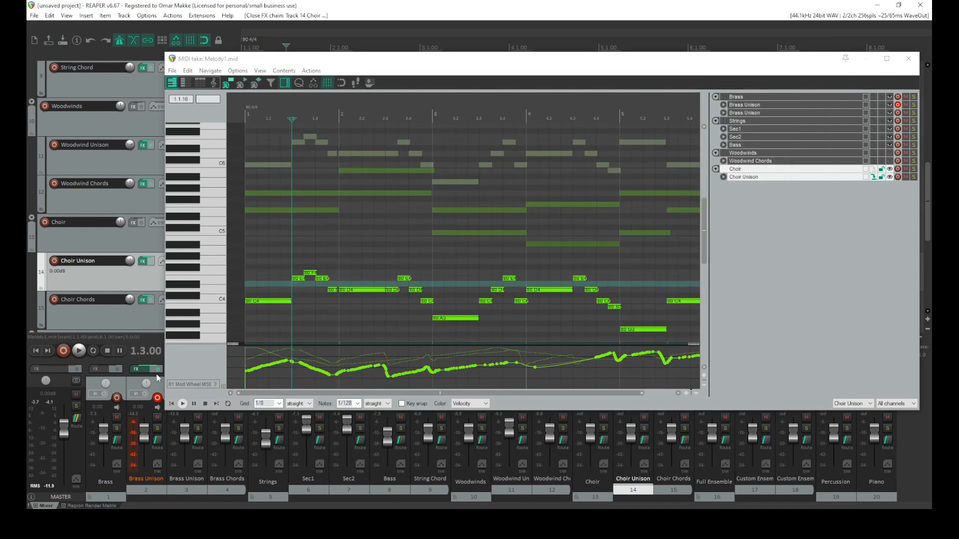
Solo the Choir Unison track and play it
left_click(172, 404)
left_click(183, 404)
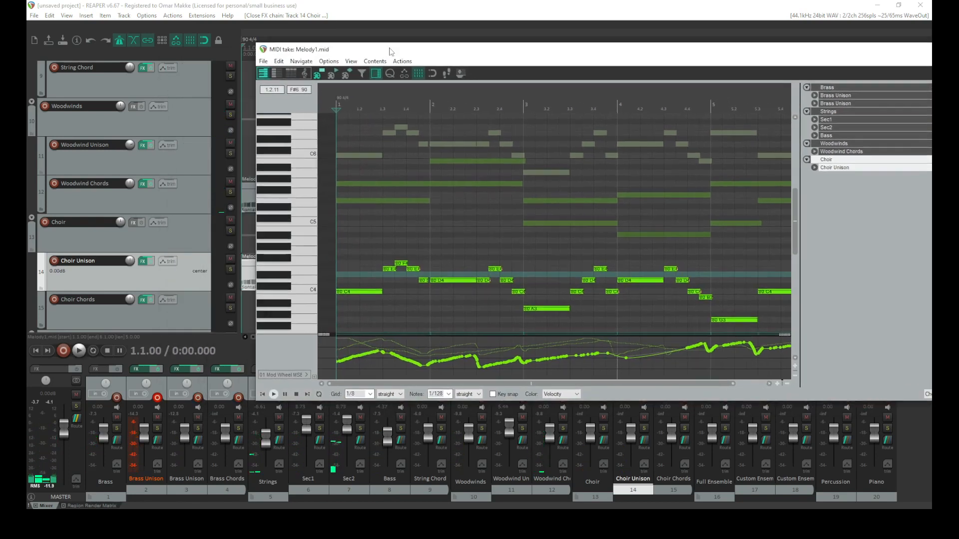
left_click(230, 269)
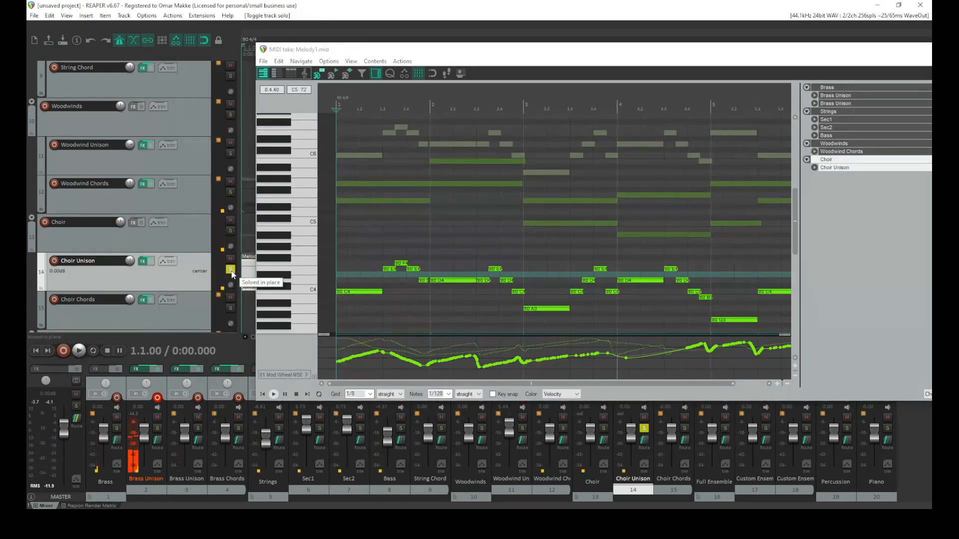
key("space")
left_click(230, 269)
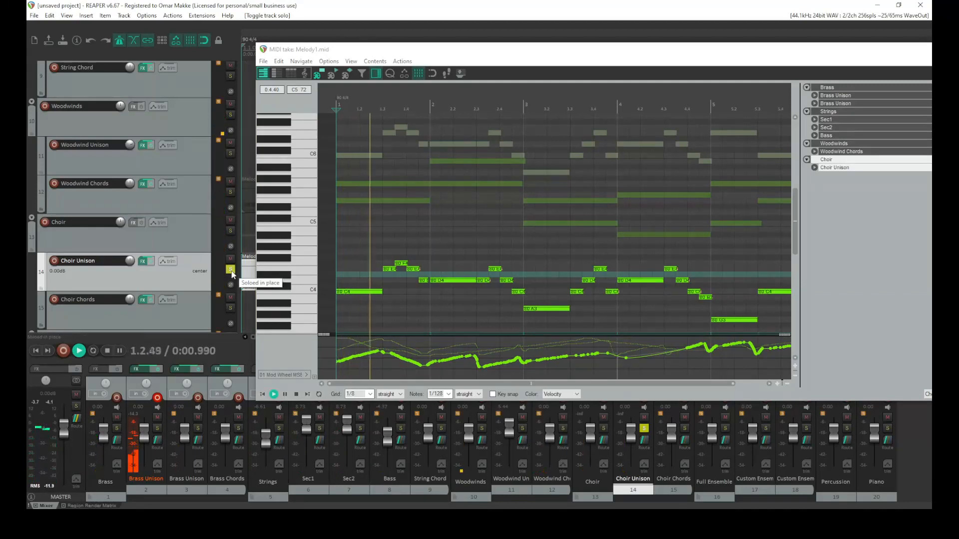
Reopen the Choir Unison instrument, raise its modulation wheel, and play the part again
left_click(143, 261)
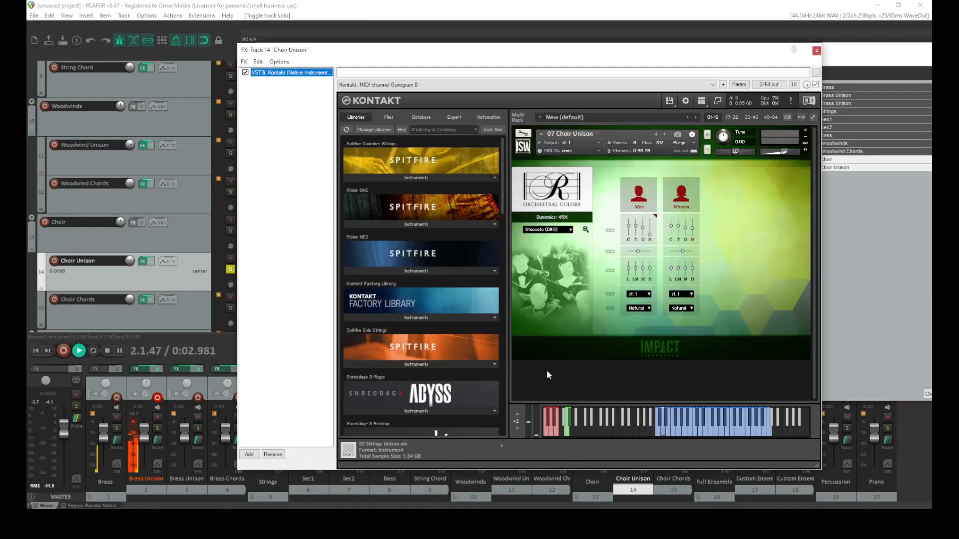
left_click_drag(535, 435, 534, 336)
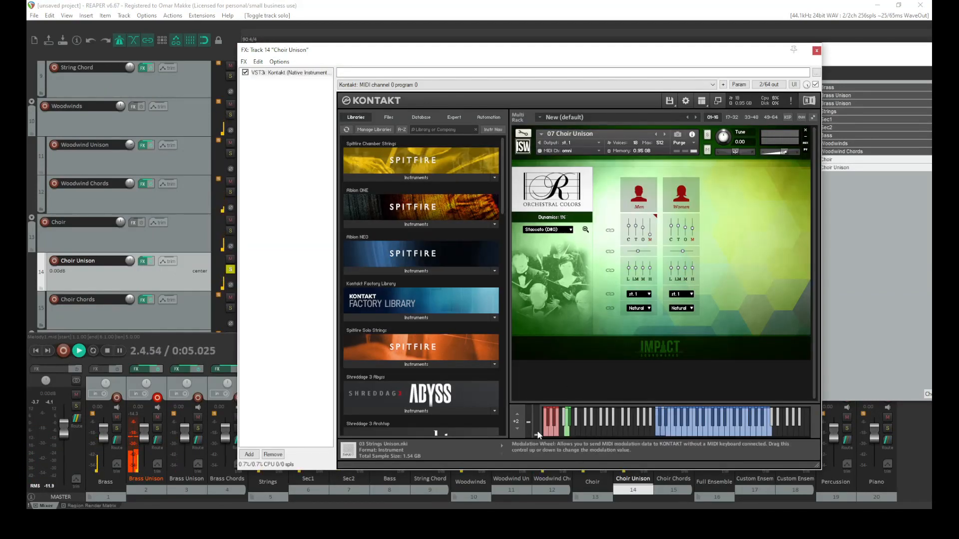
key("space")
key("space")
key("space")
key("space")
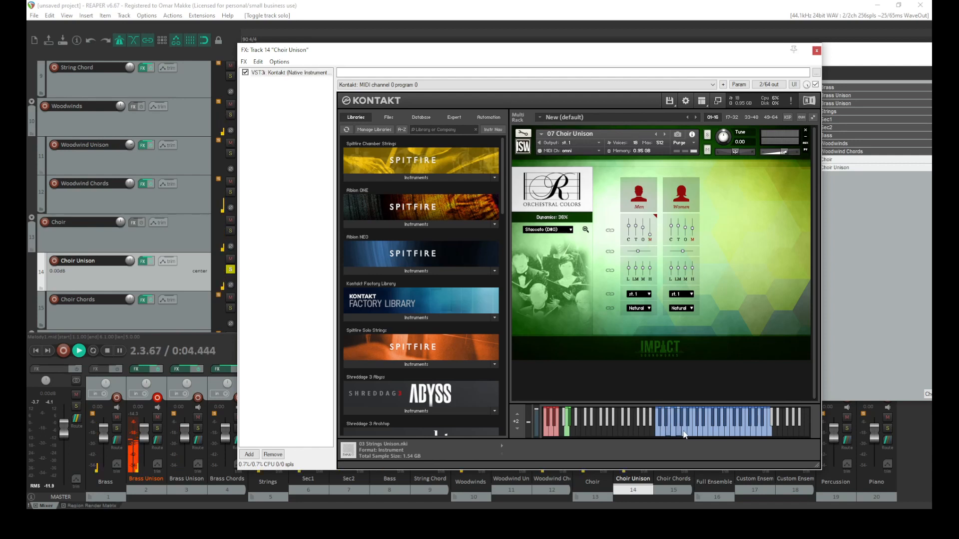
Record-arm the Choir Unison track, close its Kontakt window, and toggle playback
left_click(54, 261)
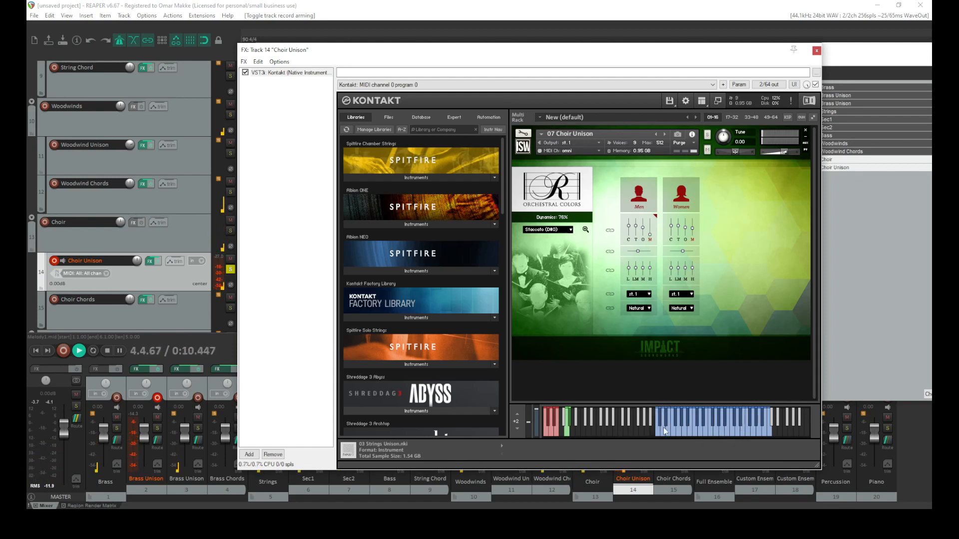
left_click(816, 52)
key("space")
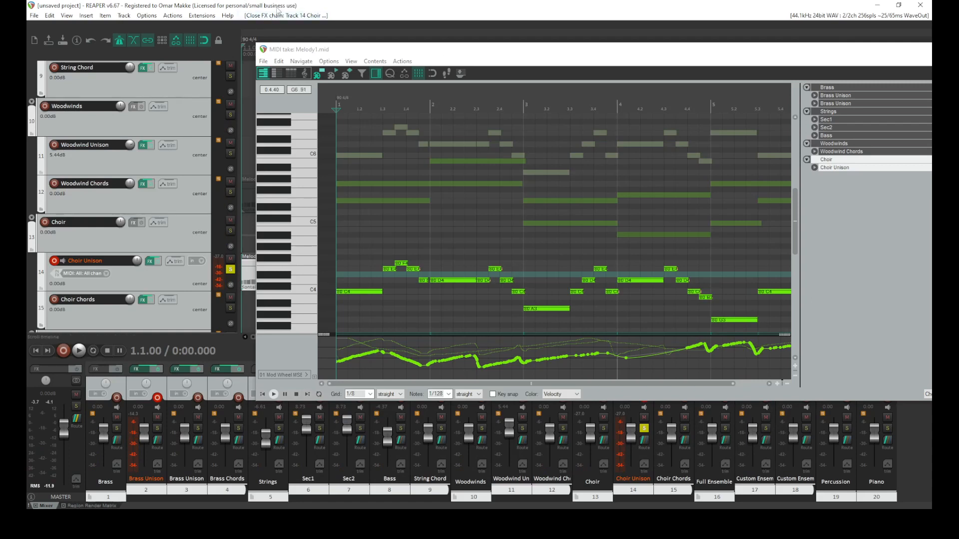
Select all Choir Unison notes and transpose them up two octaves, playing back after each octave
left_click(165, 161)
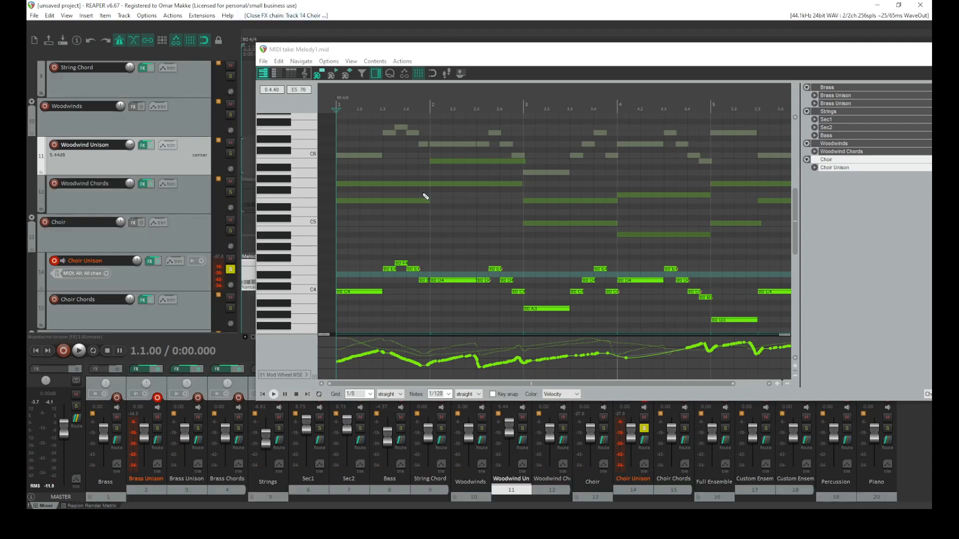
key("ctrl+a")
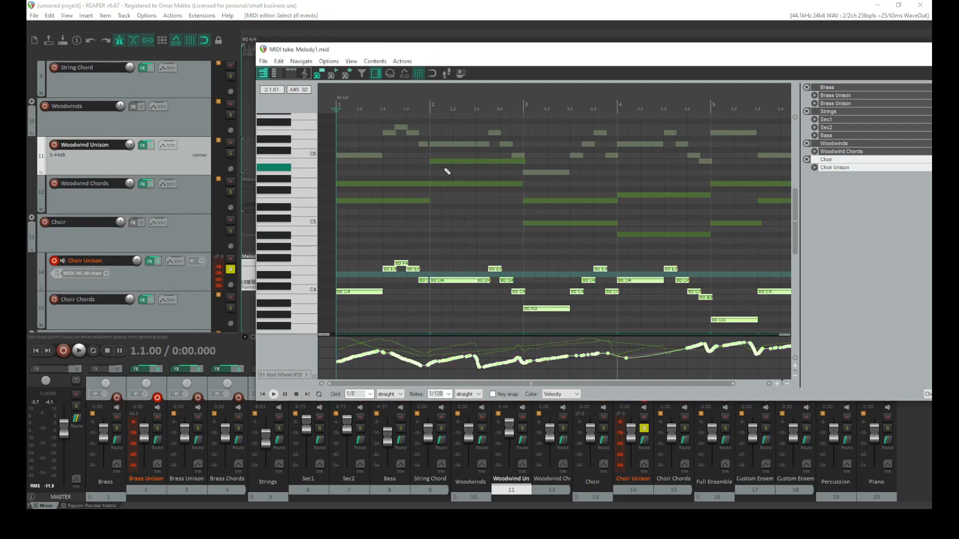
key("ctrl+Up")
key("space")
key("space")
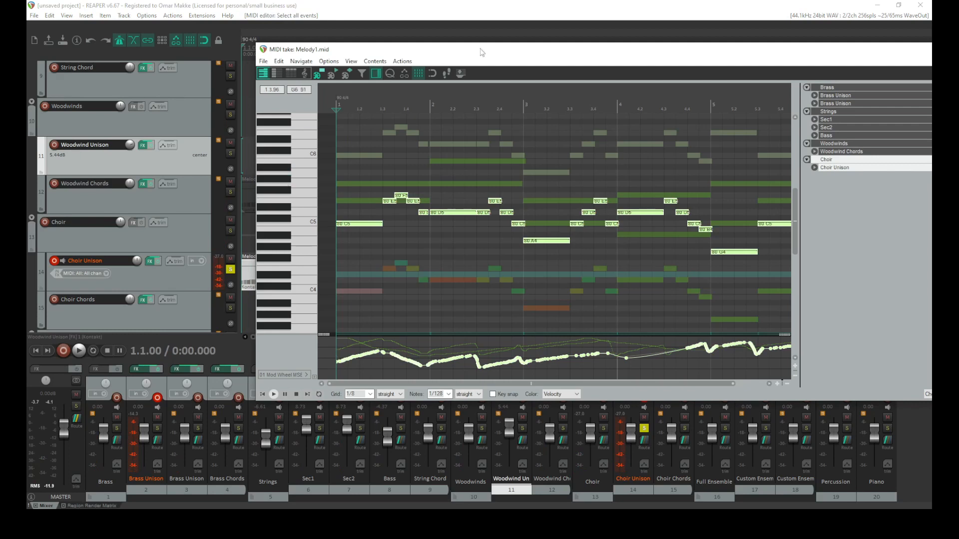
key("ctrl+Up")
key("space")
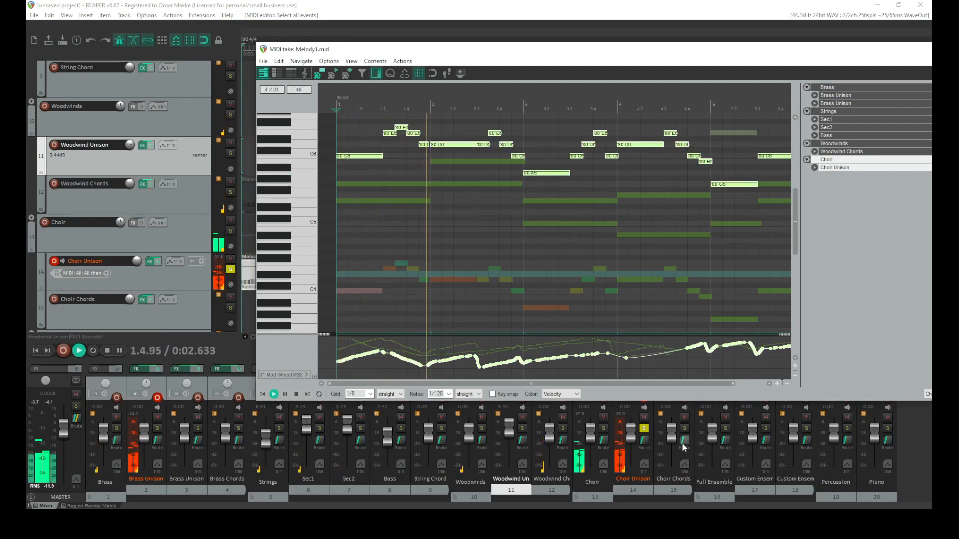
key("space")
Delete the long opening note of the Choir Unison melody in bar 1
scroll(644, 435, "up", 5)
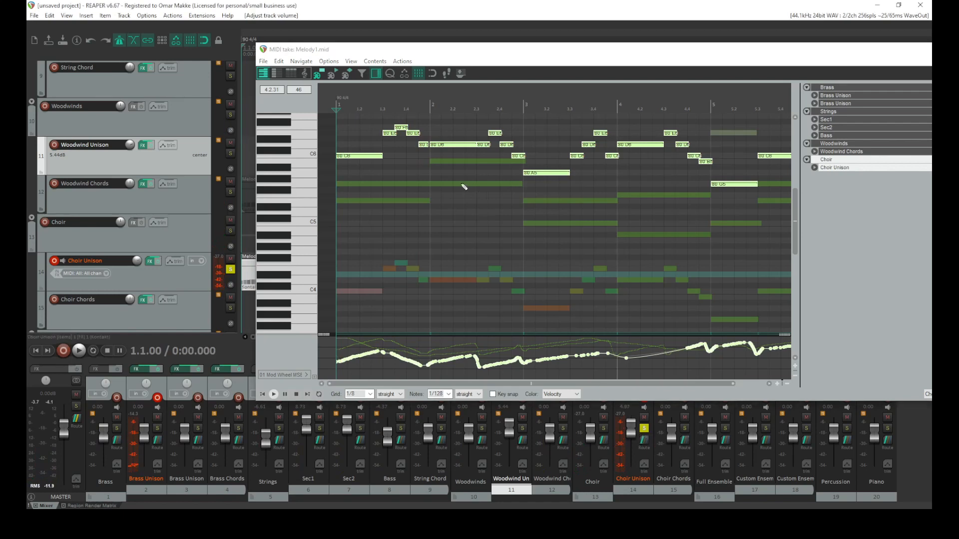
scroll(429, 179, "up", 3)
left_click_drag(487, 383, 472, 383)
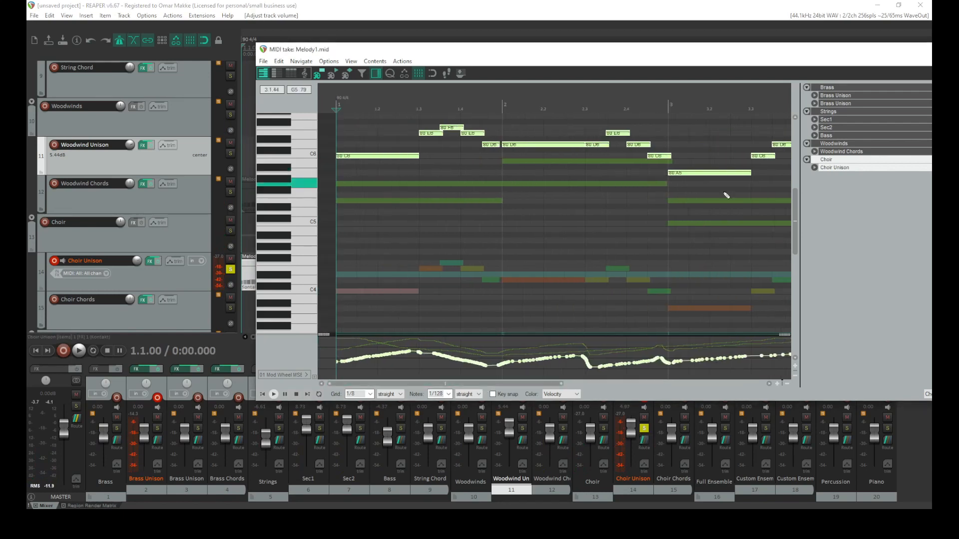
left_click_drag(796, 236, 796, 186)
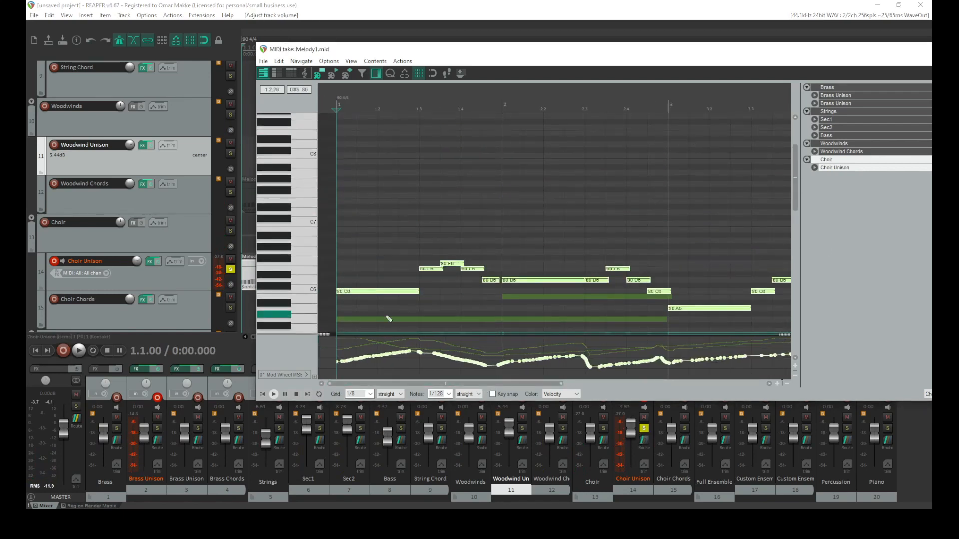
double_click(387, 294)
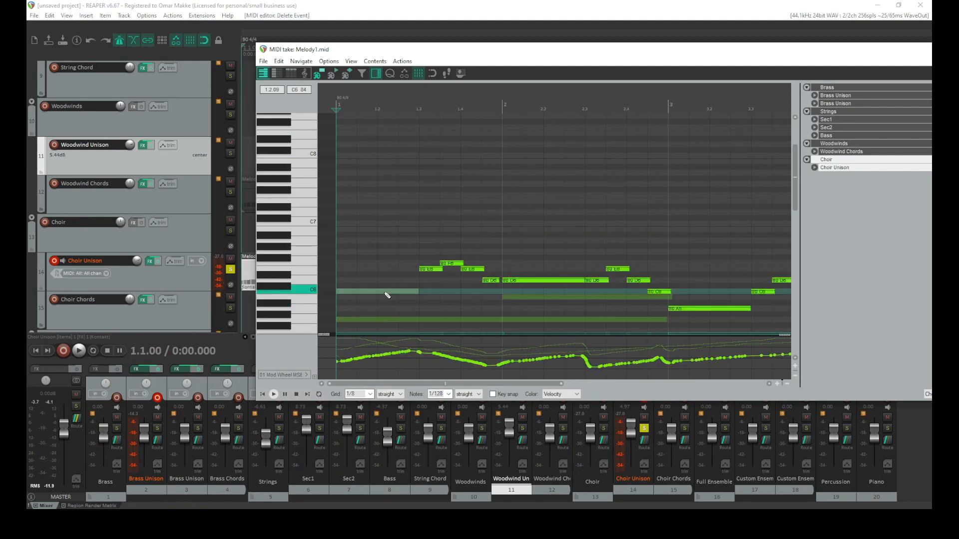
left_click(530, 280)
Draw a rising run of short notes across bar 1 leading into the Choir Unison melody
left_click(497, 244)
left_click_drag(497, 245, 388, 275)
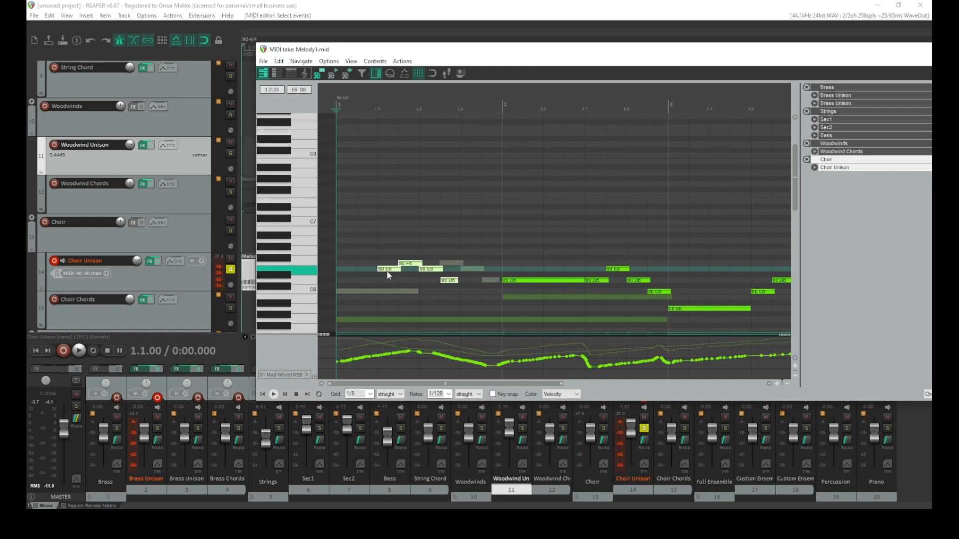
left_click(420, 280)
left_click_drag(430, 283, 433, 253)
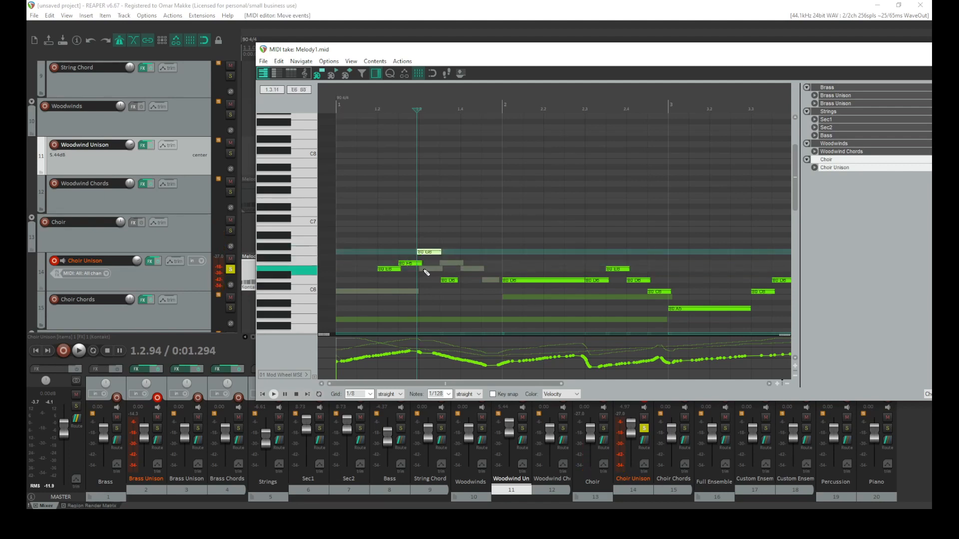
left_click(422, 270)
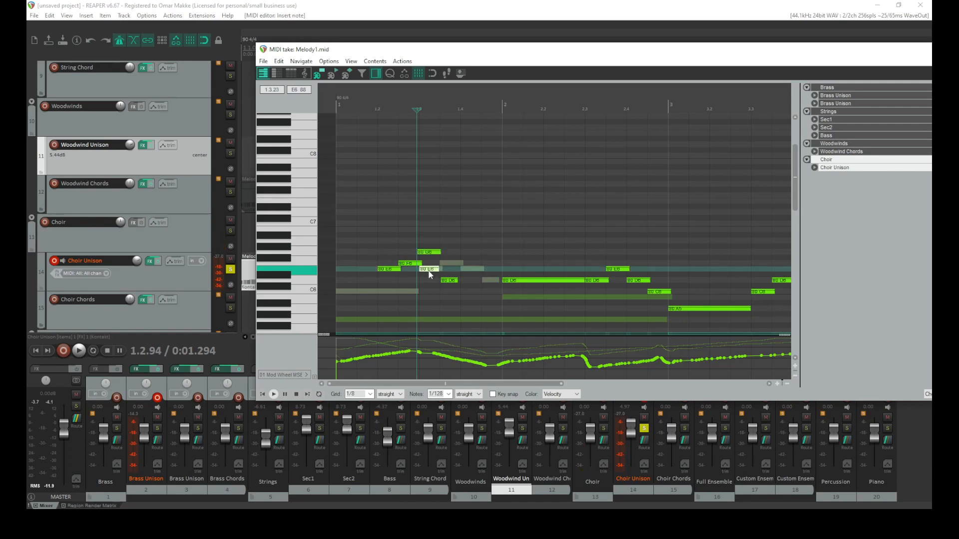
left_click(422, 272, "alt")
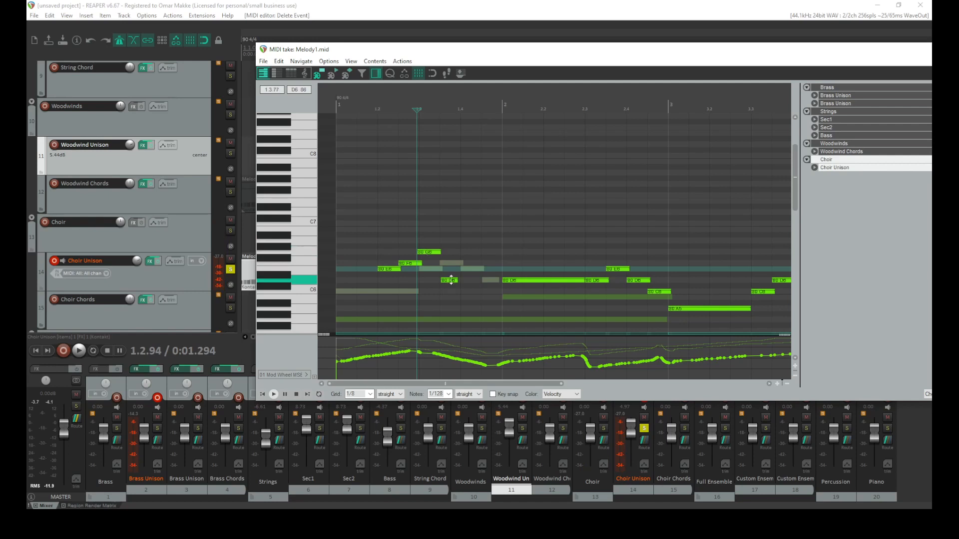
left_click_drag(450, 283, 449, 244)
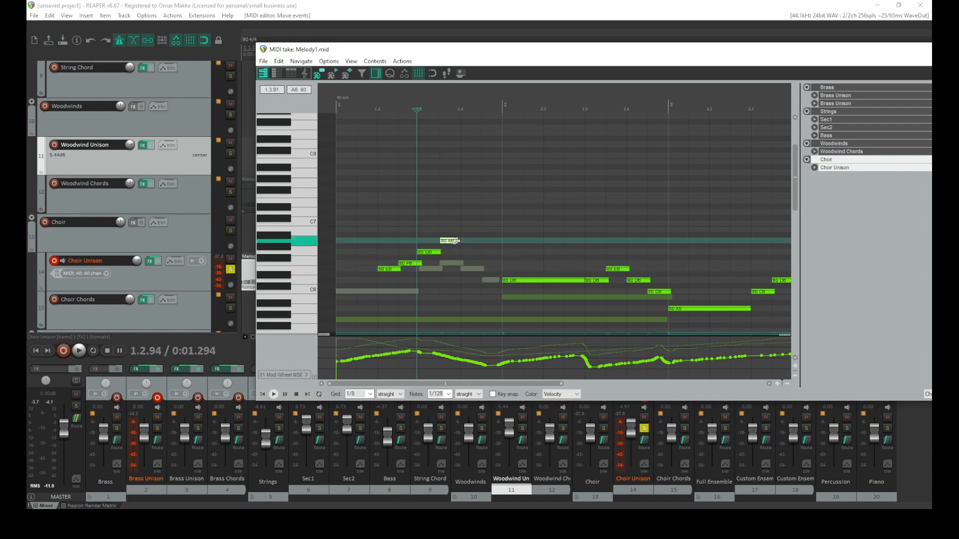
left_click(460, 241)
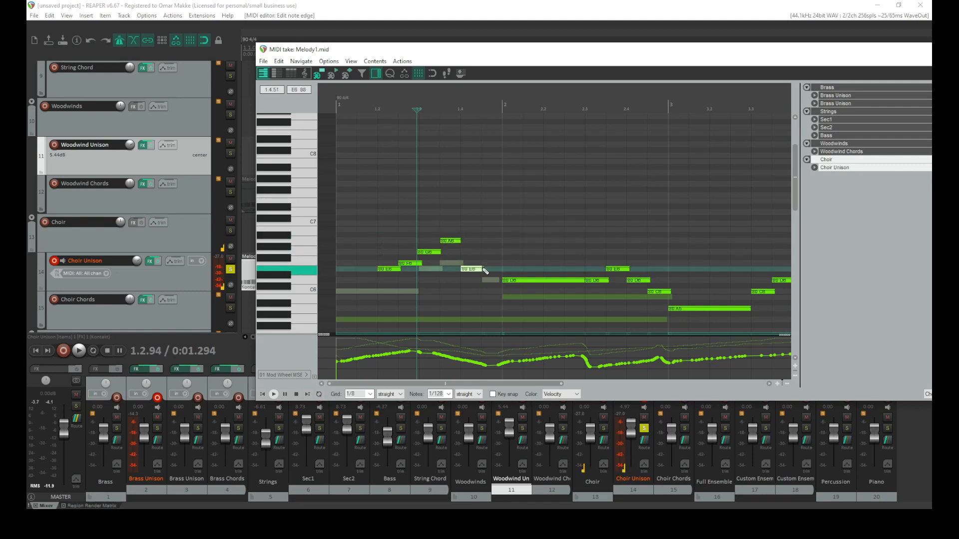
left_click(477, 235)
left_click_drag(477, 235, 475, 235)
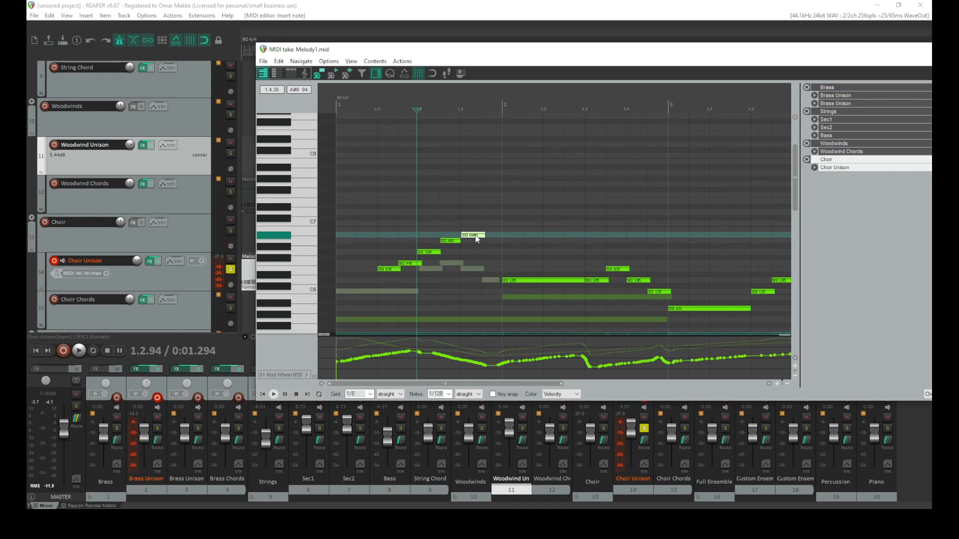
Add a C7 note at the top of the rising run and play the passage back
left_click_drag(475, 234, 932, 510)
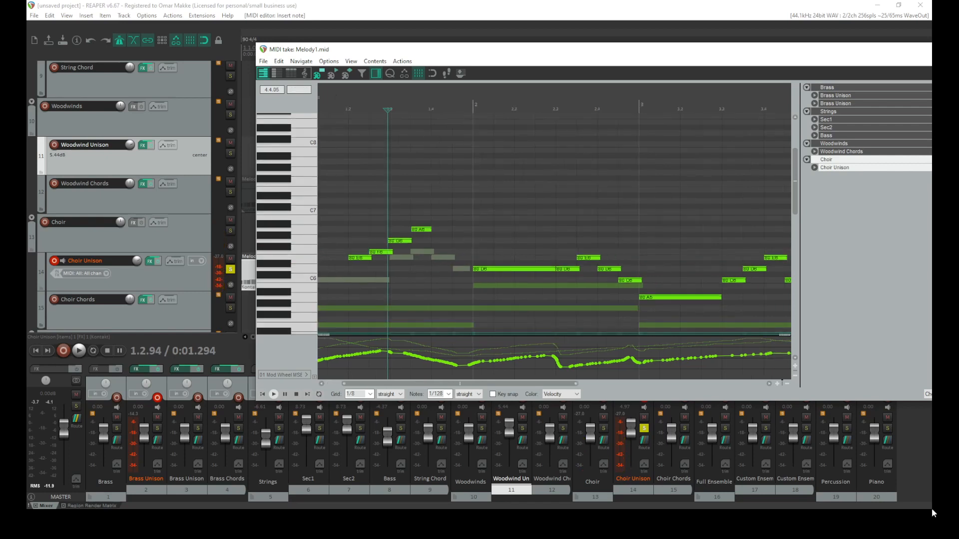
scroll(418, 269, "down", 1)
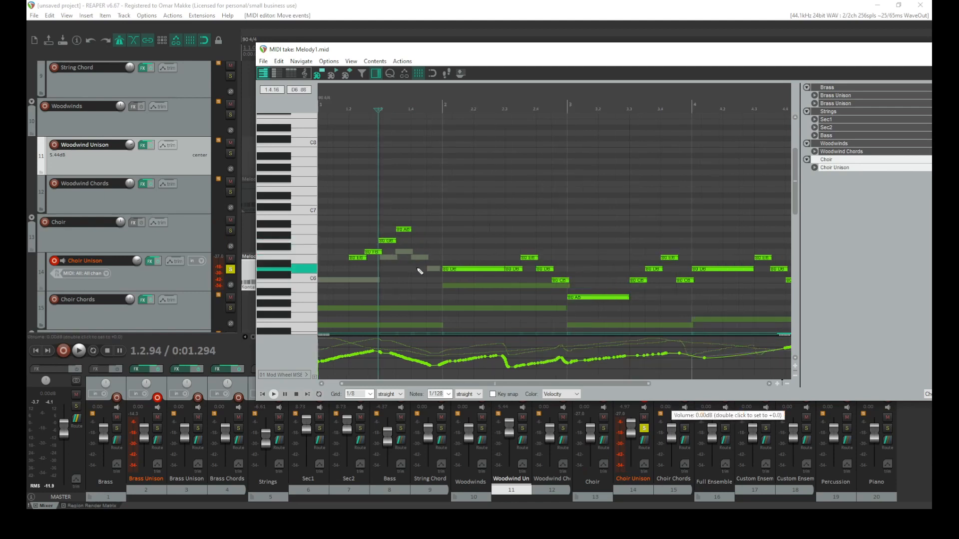
scroll(421, 274, "up", 1)
left_click_drag(478, 61, 451, 102)
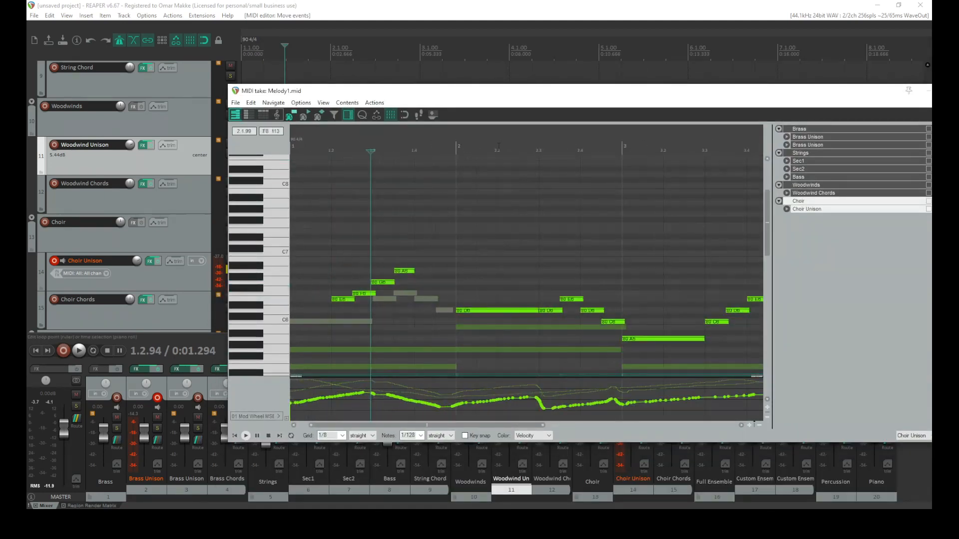
scroll(460, 212, "down", 1)
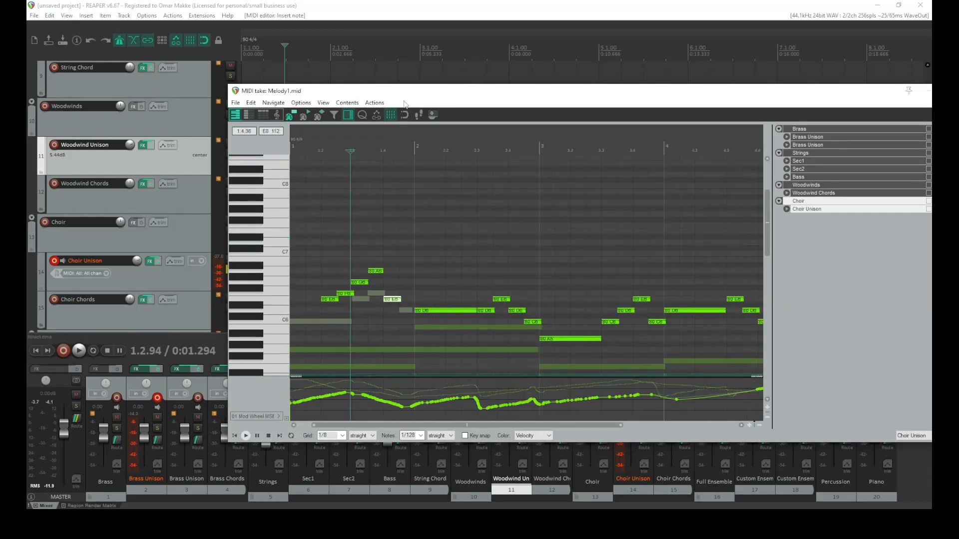
left_click_drag(392, 300, 390, 255)
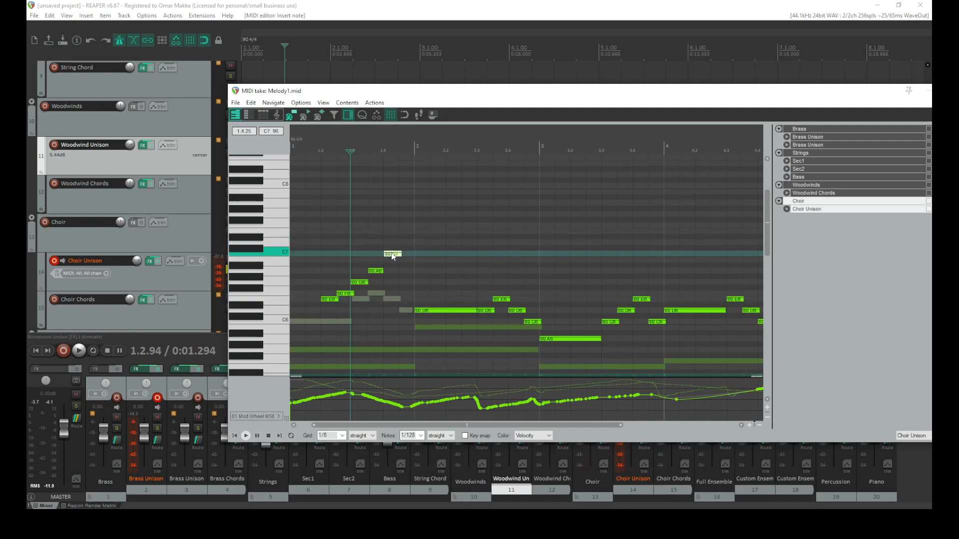
left_click(324, 293)
key("space")
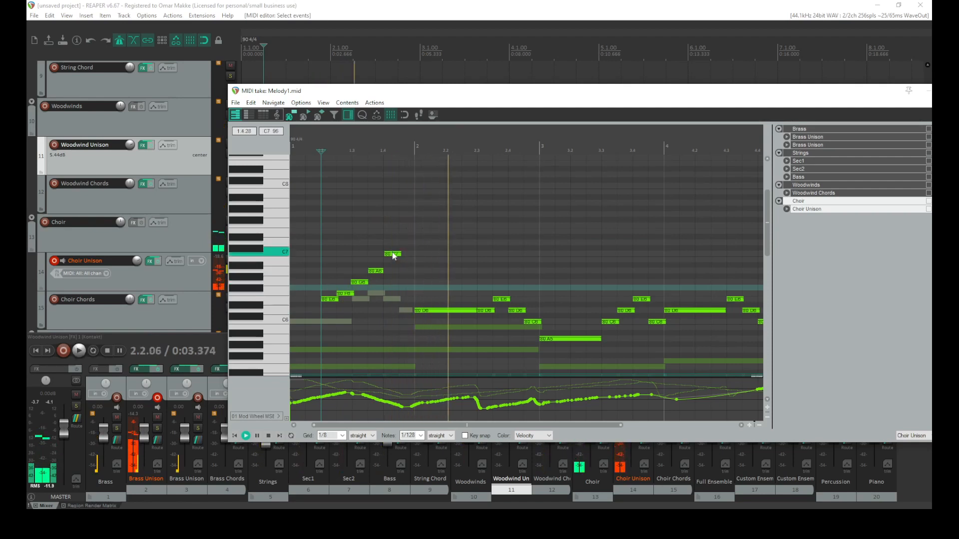
key("space")
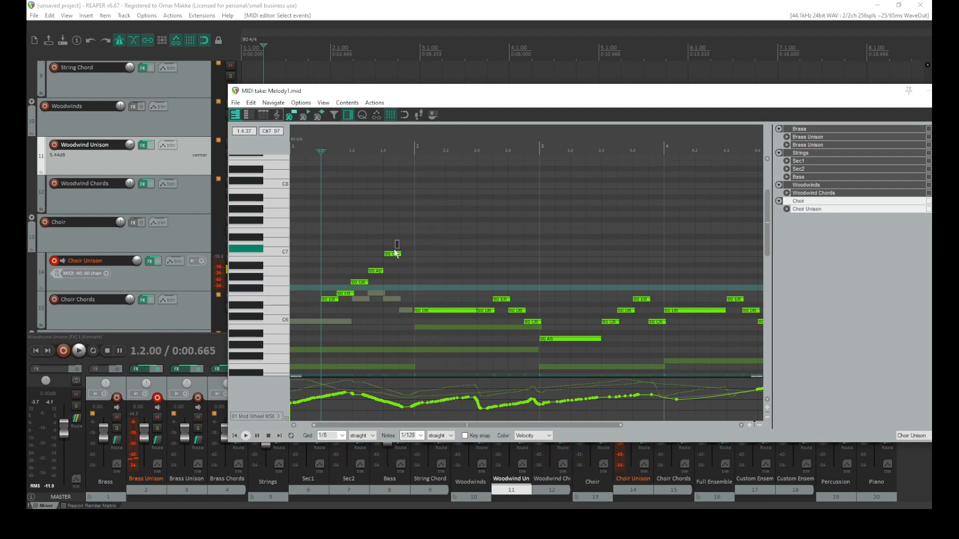
Insert a short C6 note just before bar 2 and delete the long note after it, checking with playback
left_click(402, 312)
key("space")
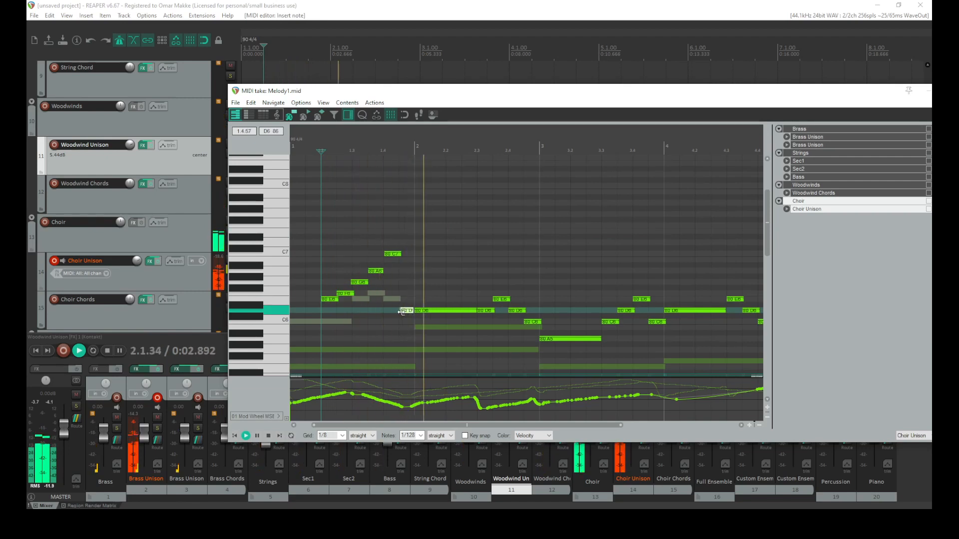
key("space")
double_click(427, 312)
Solo the Choir Unison track and play the opening run back from the start
left_click_drag(336, 92, 357, 90)
left_click(232, 270)
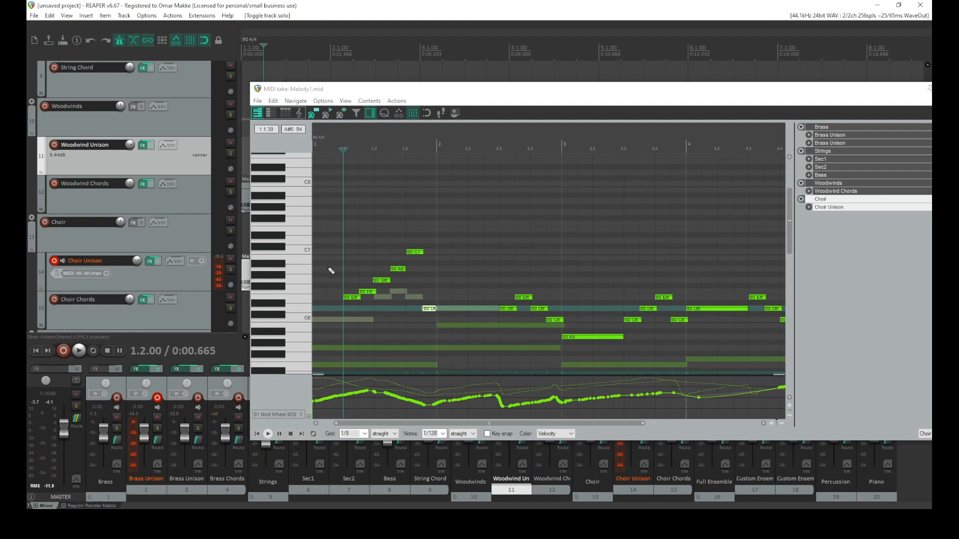
left_click(328, 269)
key("space")
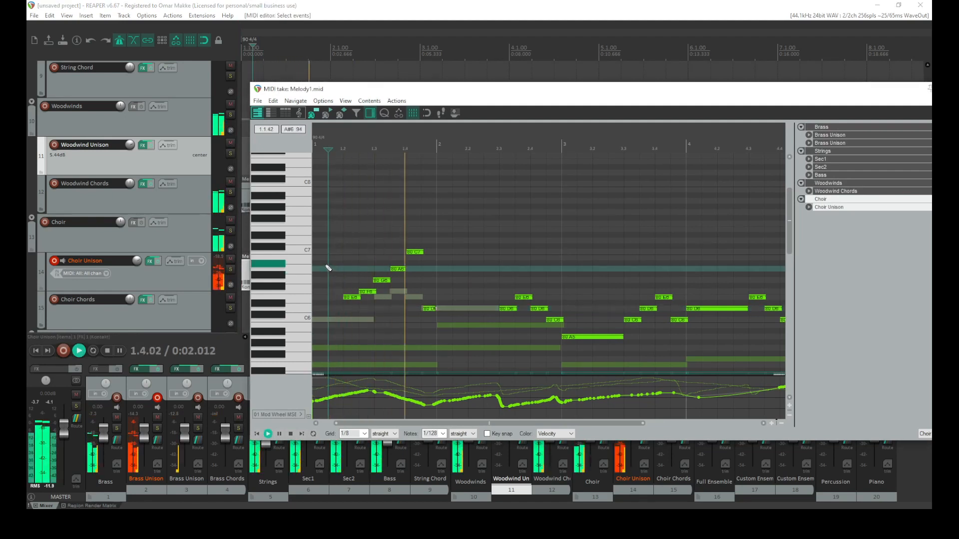
key("space")
key("space")
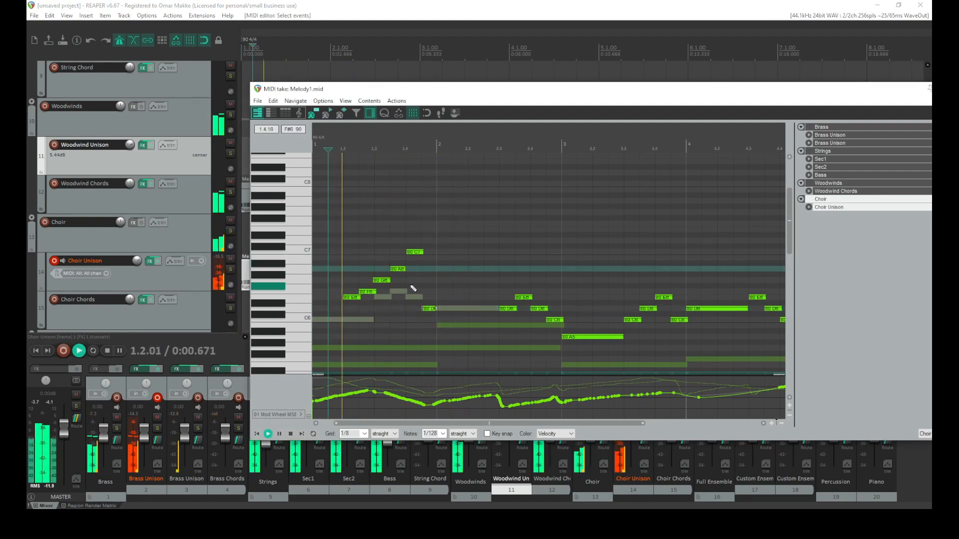
key("space")
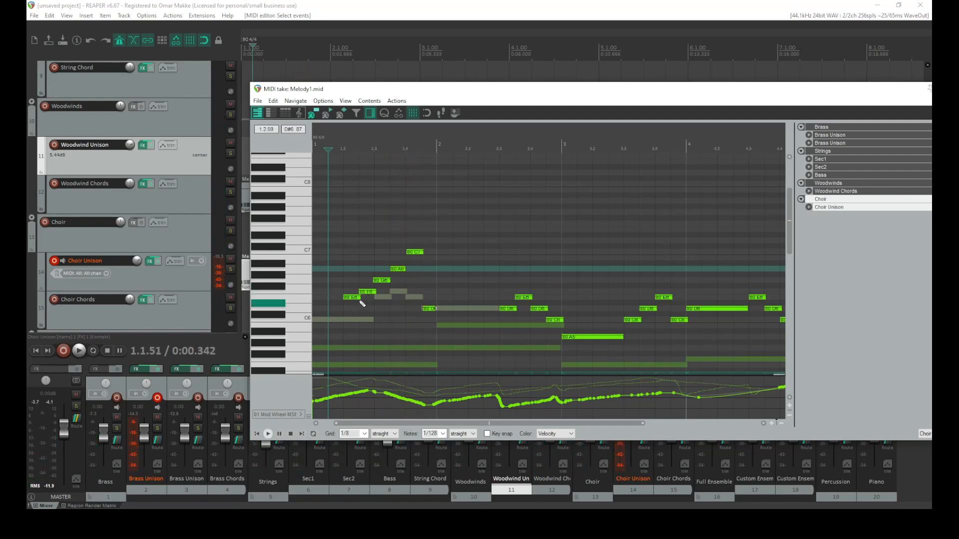
left_click(257, 434)
key("space")
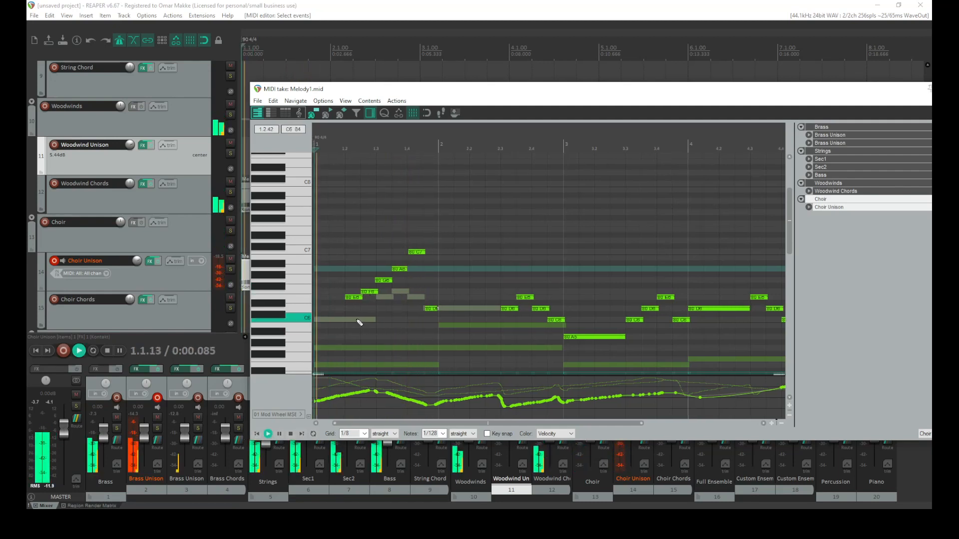
key("space")
Move the selected rising run so it starts on beat 1.3, shifted higher, playing back to check
left_click_drag(425, 233, 340, 298)
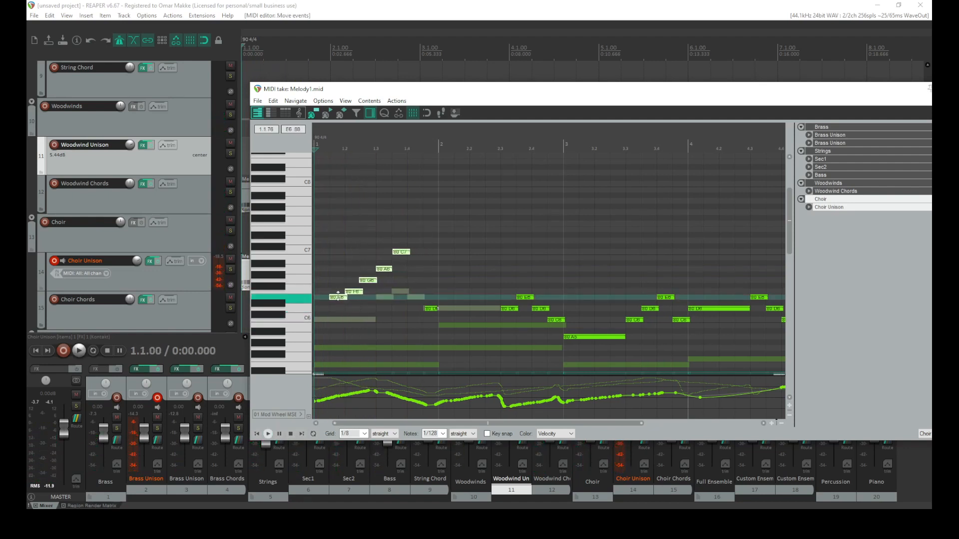
key("space")
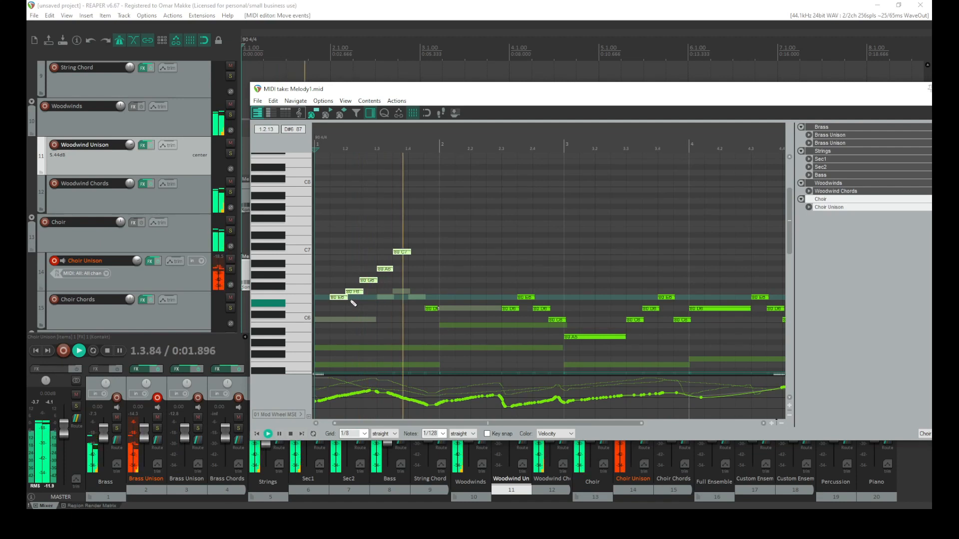
key("space")
left_click_drag(339, 298, 387, 287)
key("space")
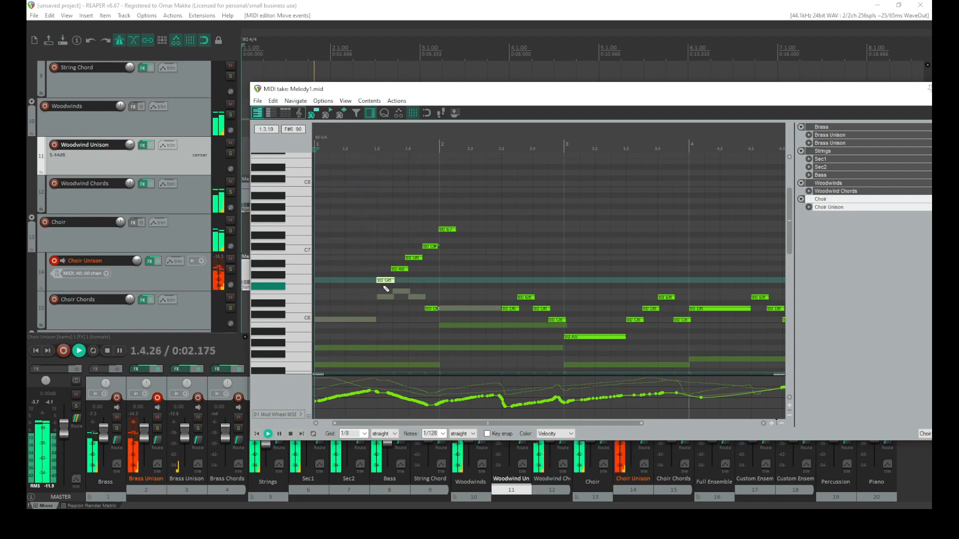
key("space")
Delete the highest notes of the run and move its lowest note down to beat 1.4
left_click_drag(461, 220, 435, 261)
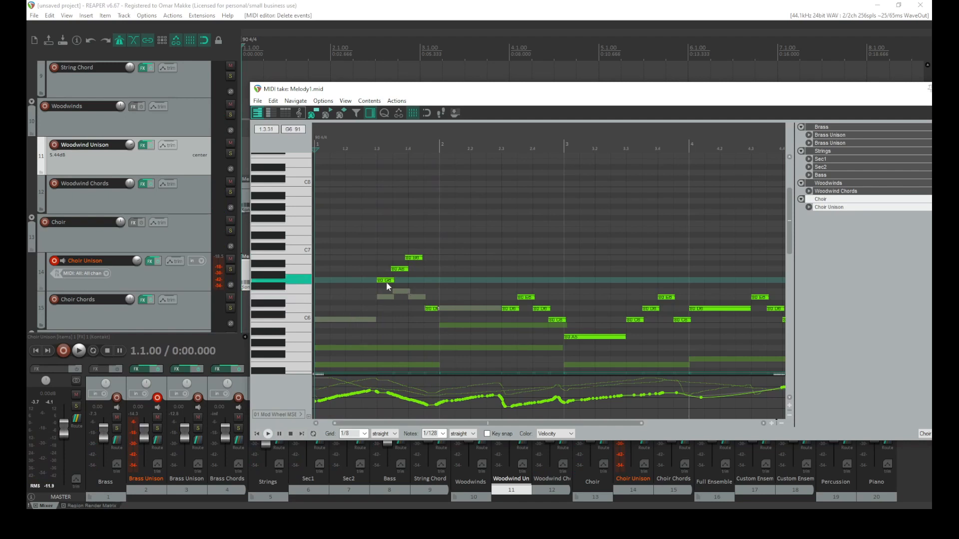
left_click_drag(387, 283, 419, 302)
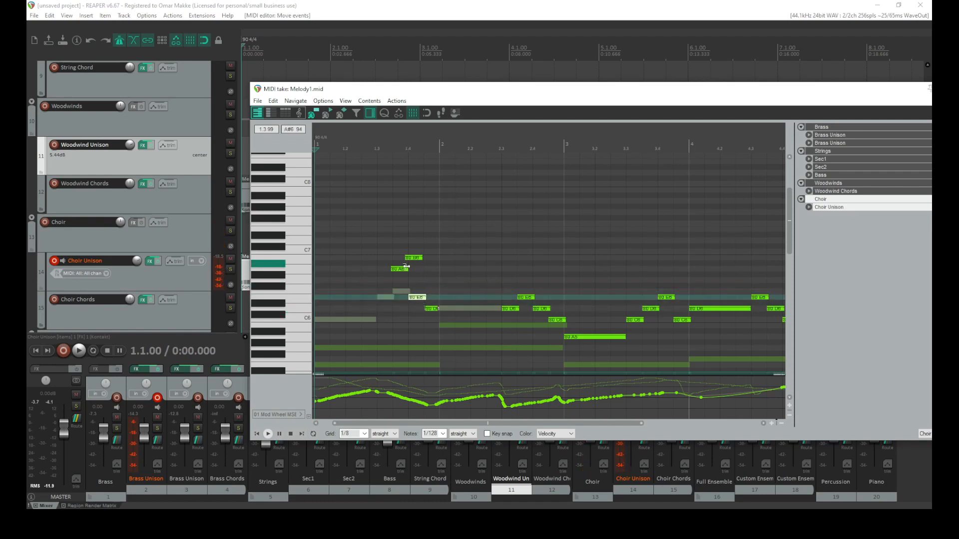
Move the run's upper note down beside the opening C6 and delete the highest note of the run
left_click_drag(398, 269, 432, 295)
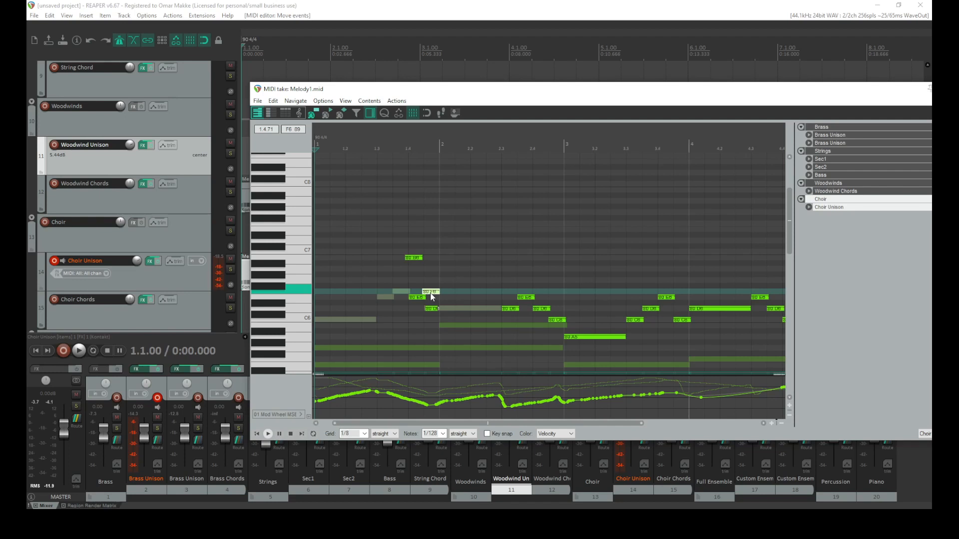
left_click_drag(432, 297, 431, 292)
double_click(414, 258)
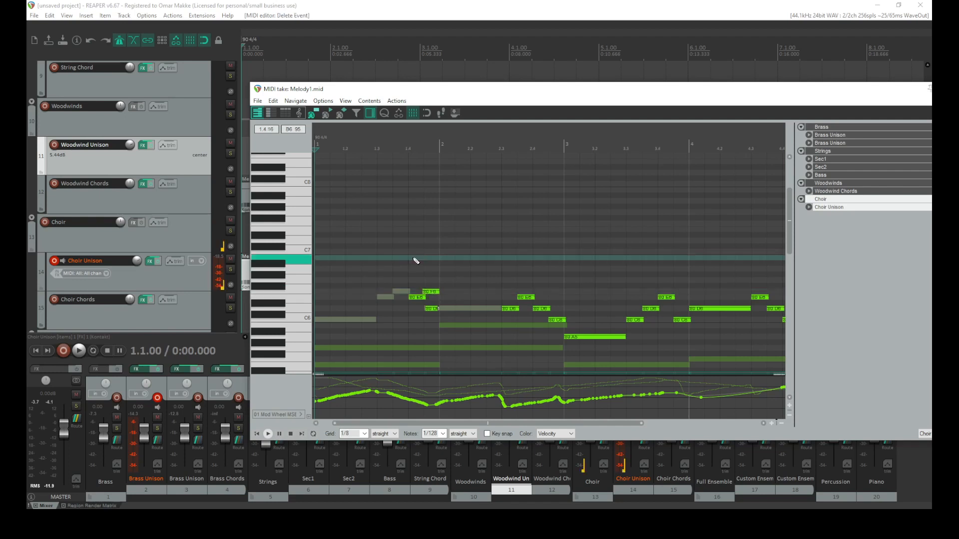
left_click(427, 308)
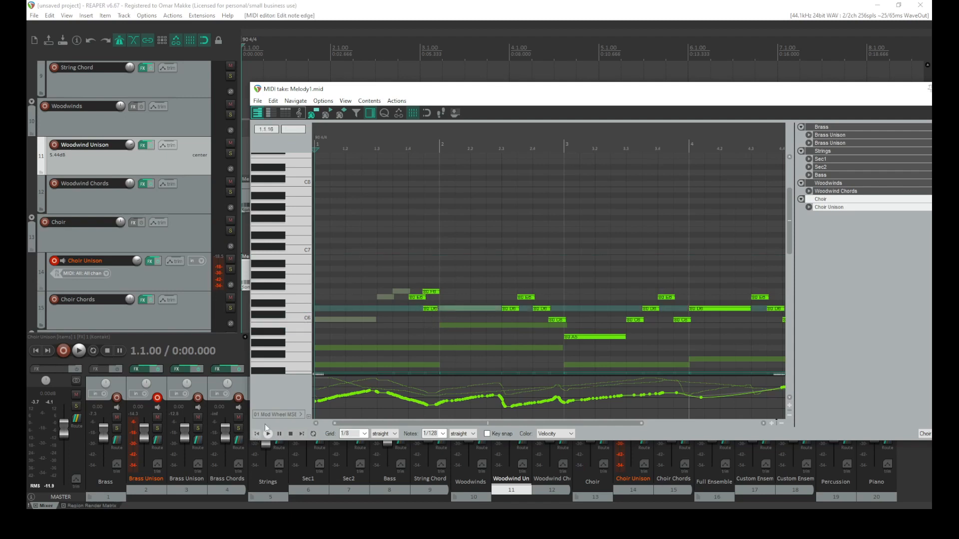
key("space")
Delete the short note at the start of bar 2 and play the passage back
double_click(427, 310)
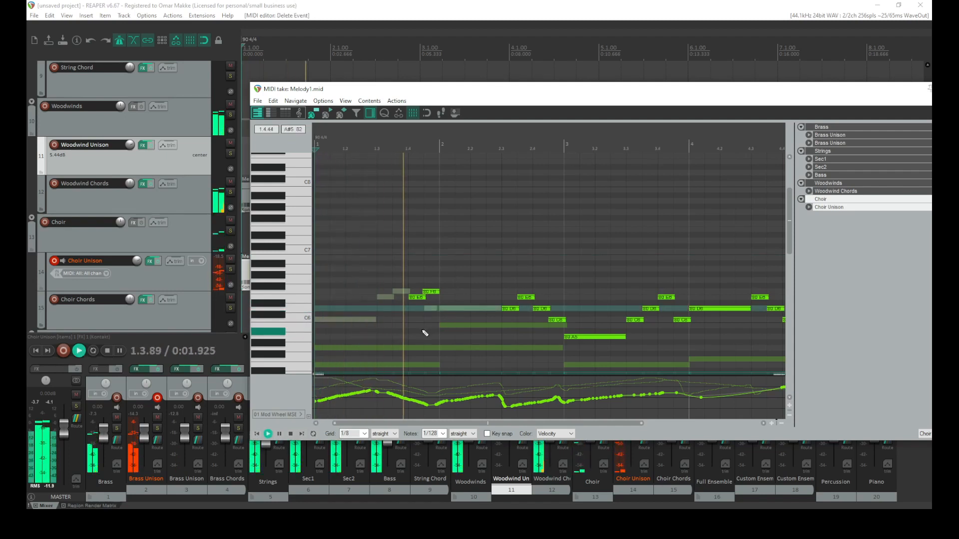
key("space")
key("space")
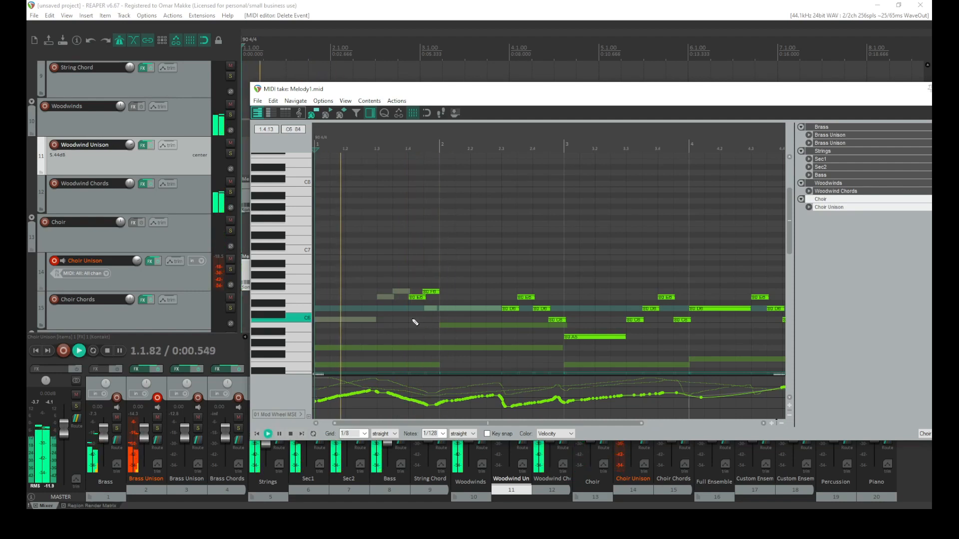
Move the MIDI editor window up and raise the Choir Unison track's volume to about +5.4 dB
left_click_drag(525, 95, 519, 33)
key("space")
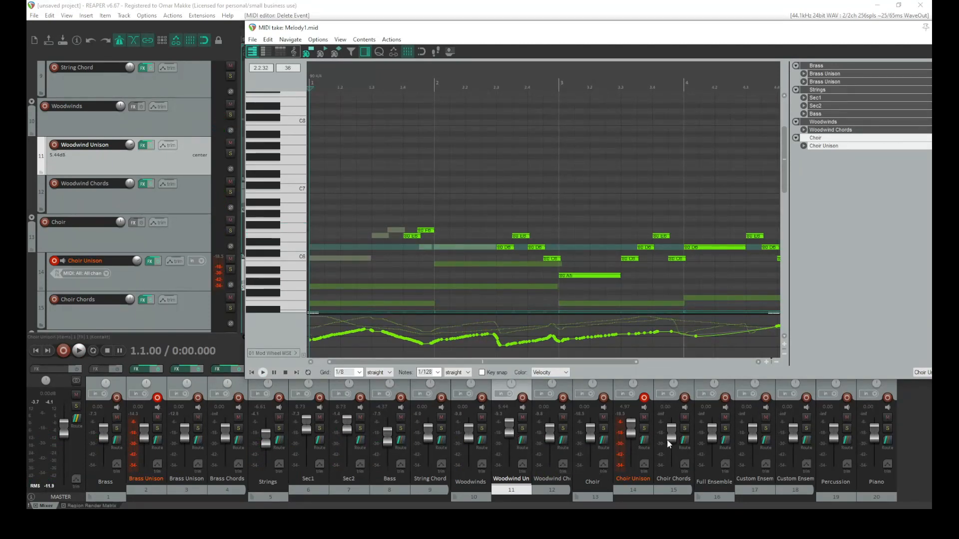
scroll(630, 430, "up", 2)
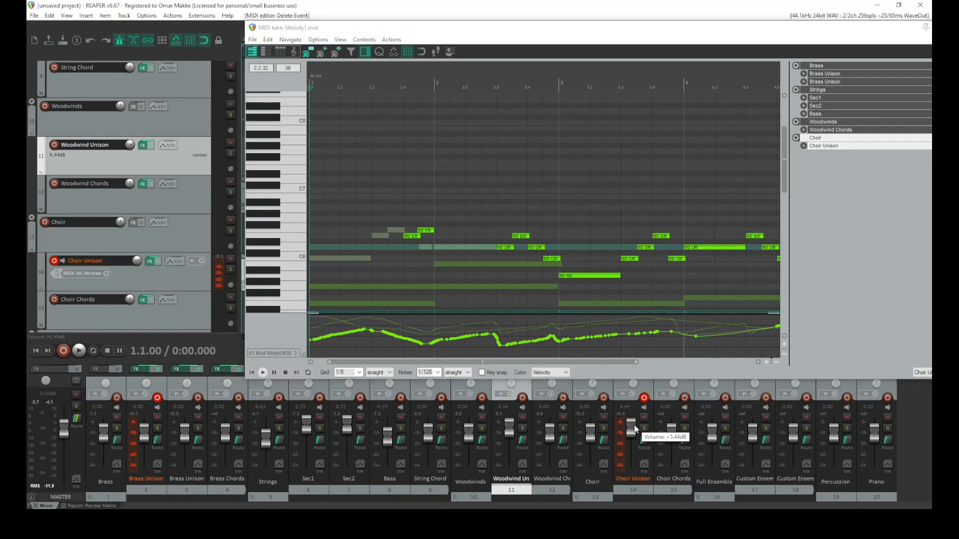
left_click_drag(634, 429, 634, 427)
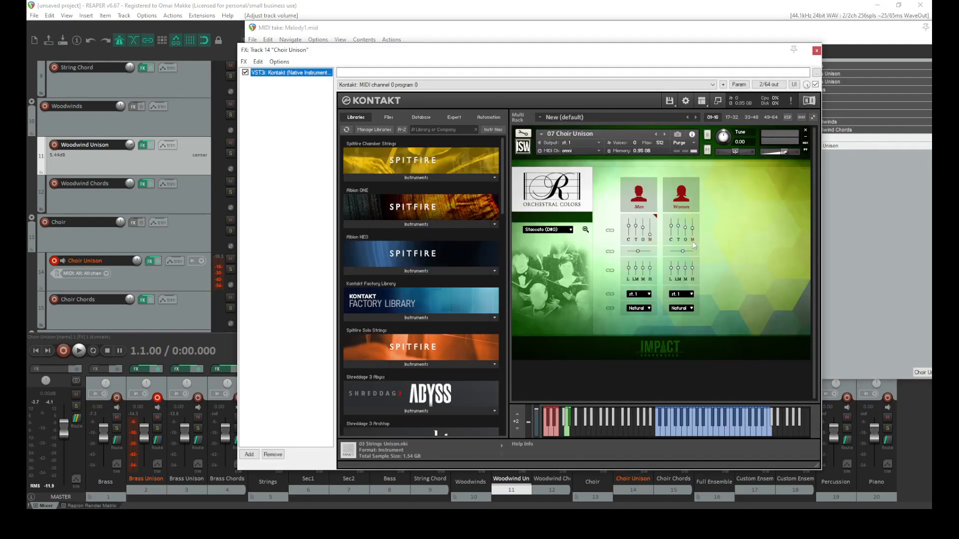
Adjust the Choir Unison's Orchestral Colors mic mix and reverb Wet level, auditioning with playback, then close the plugin
left_click(692, 230)
key("space")
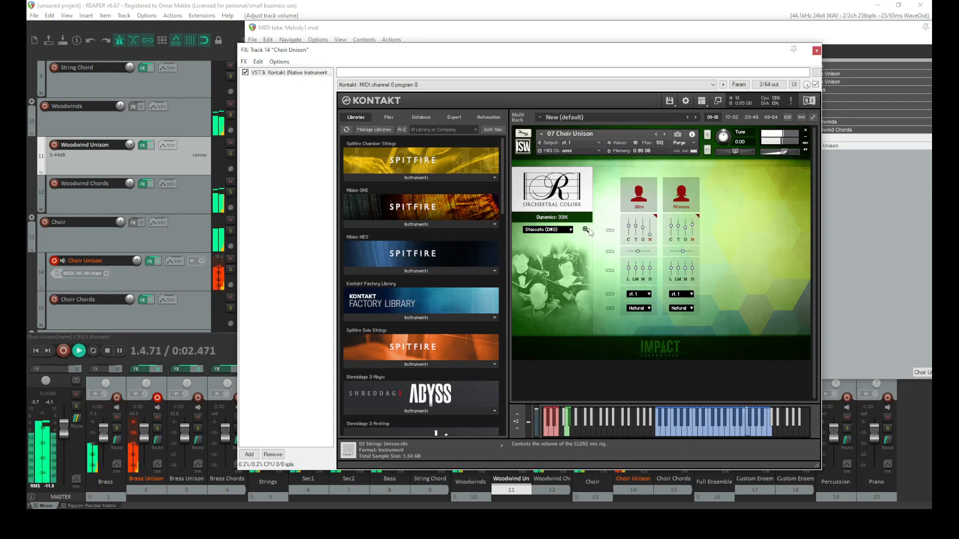
key("space")
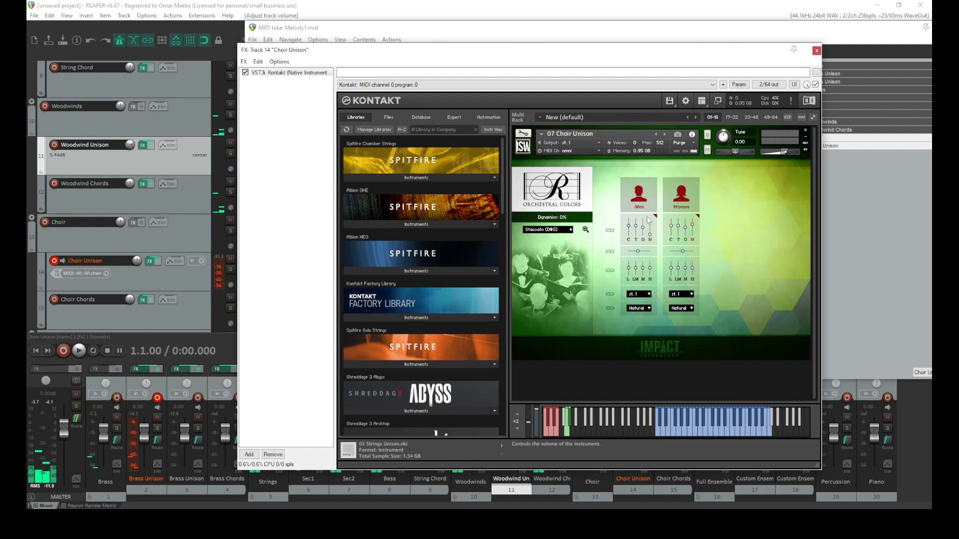
left_click(586, 230)
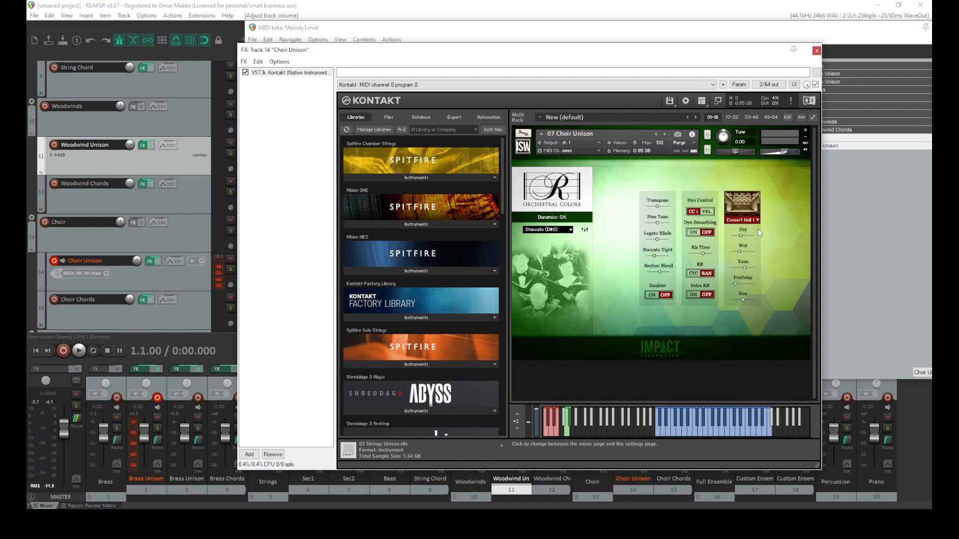
left_click(742, 252)
key("space")
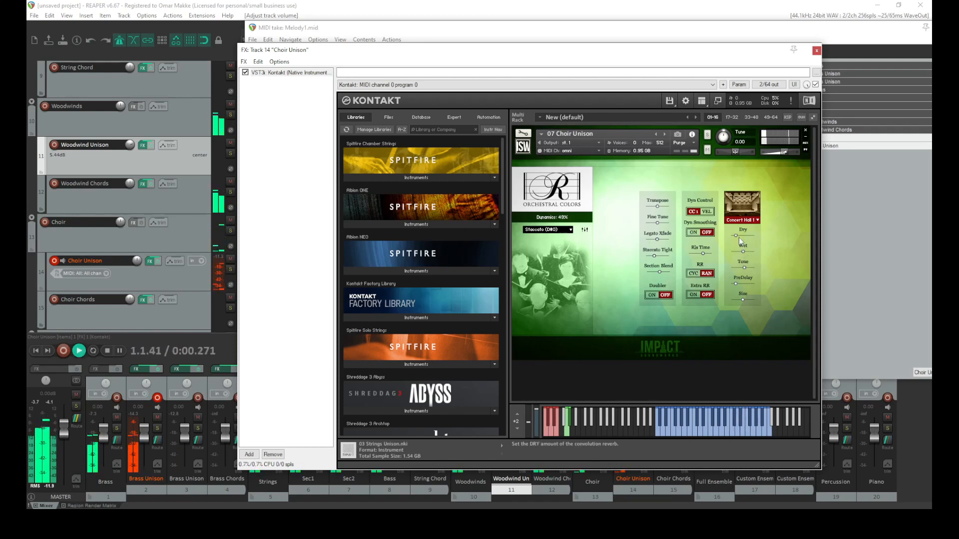
left_click_drag(655, 57, 602, 207)
left_click(763, 207)
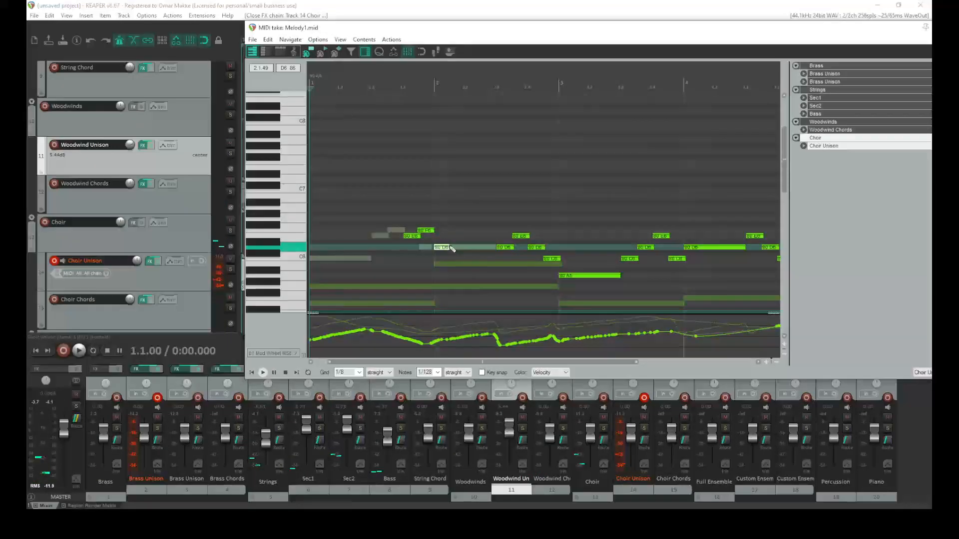
Play the choir part, then raise the note at beat 2.4 and move the long bar-3 note up to C6
key("space")
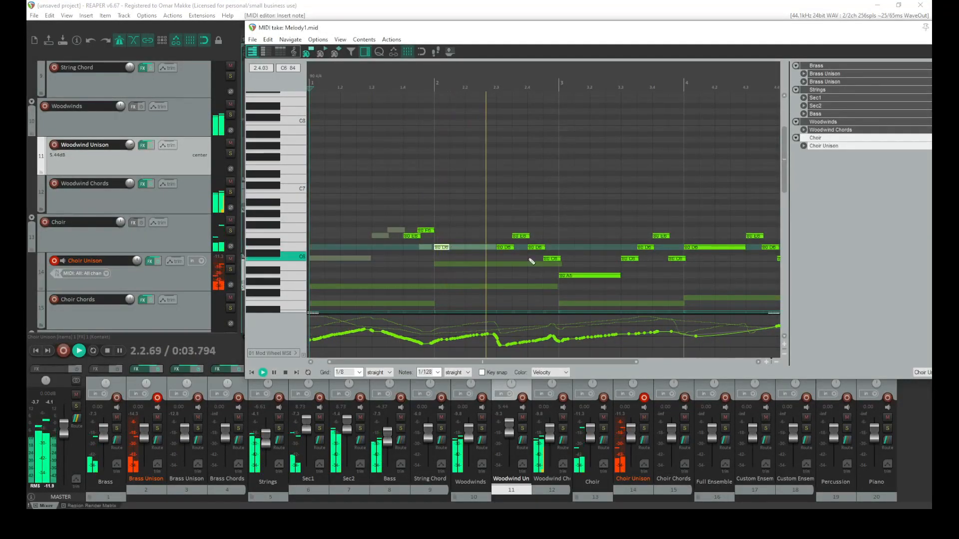
key("space")
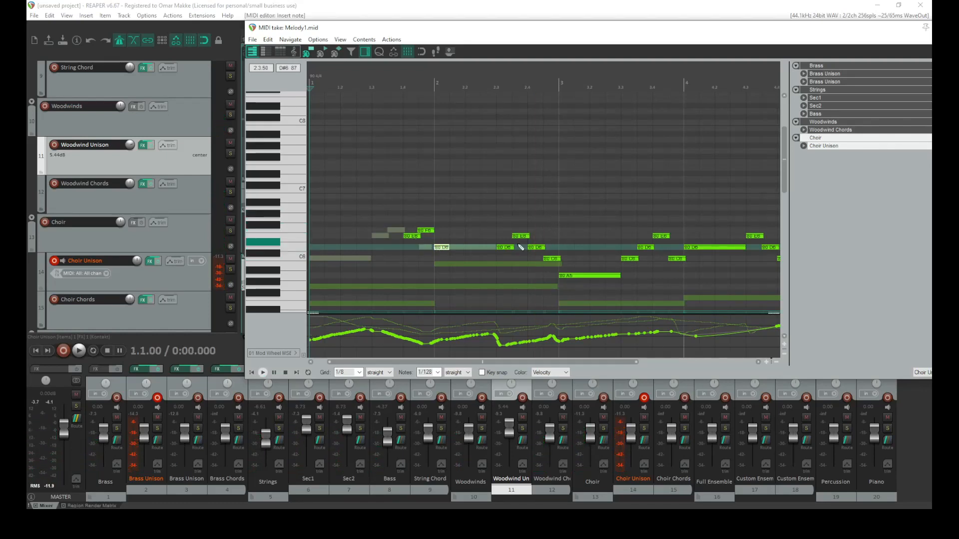
left_click_drag(553, 259, 552, 240)
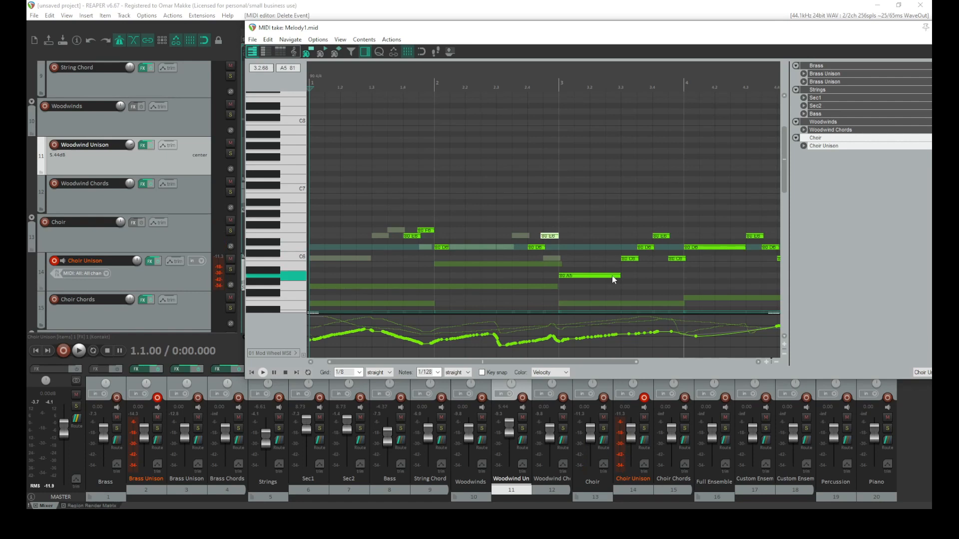
left_click_drag(595, 277, 609, 261)
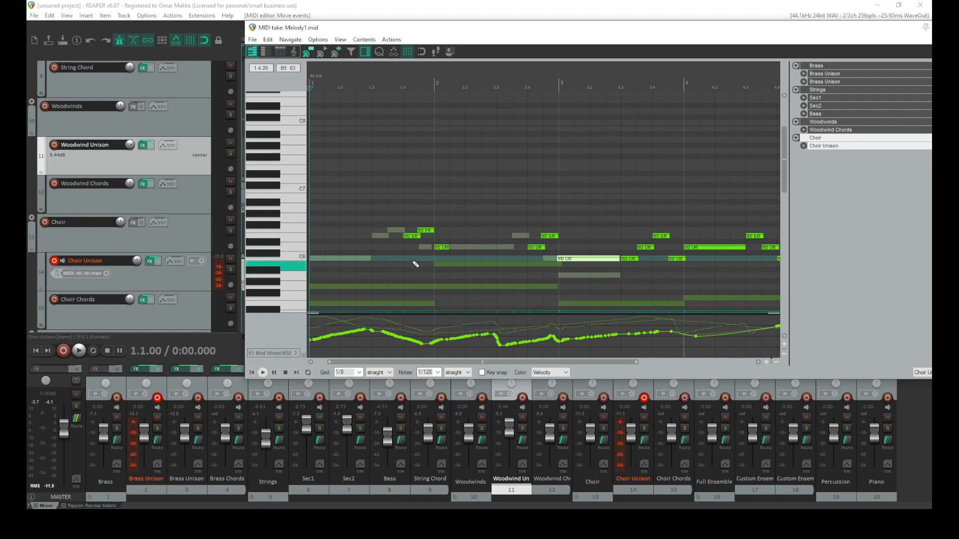
Draw a B5 note at the start of bar 2 and lengthen the bar-3 C6 note slightly
left_click_drag(439, 265, 462, 267)
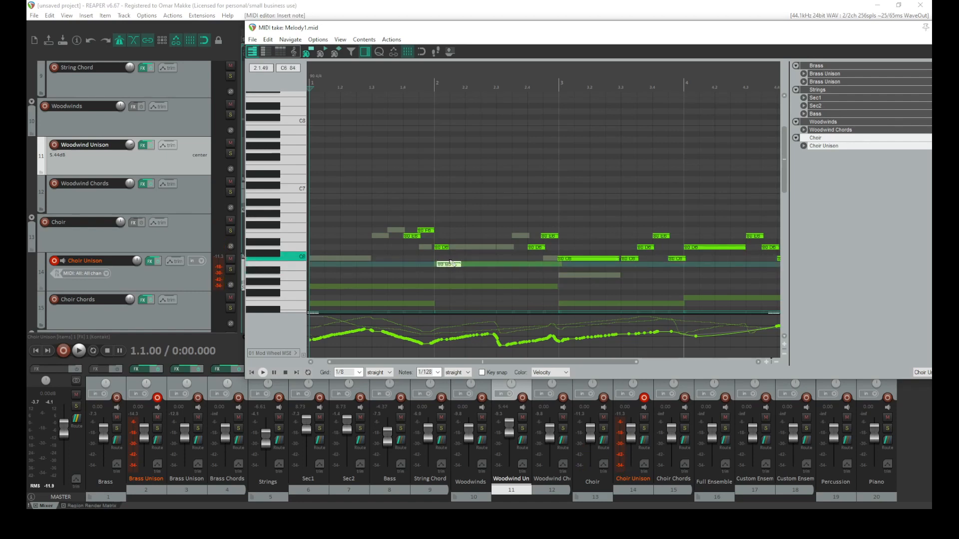
mouse_move(601, 263)
left_mouse_down()
mouse_move(604, 275)
mouse_move(612, 263)
left_mouse_up()
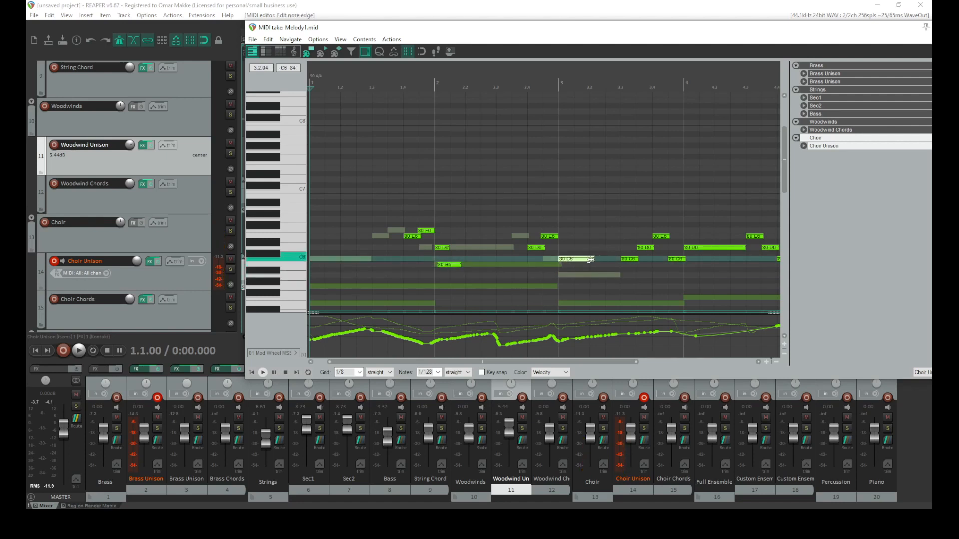
Select and delete the notes that follow the long C6 in bar 3
scroll(663, 242, "down", 3)
left_click_drag(640, 224, 447, 280)
key("Delete")
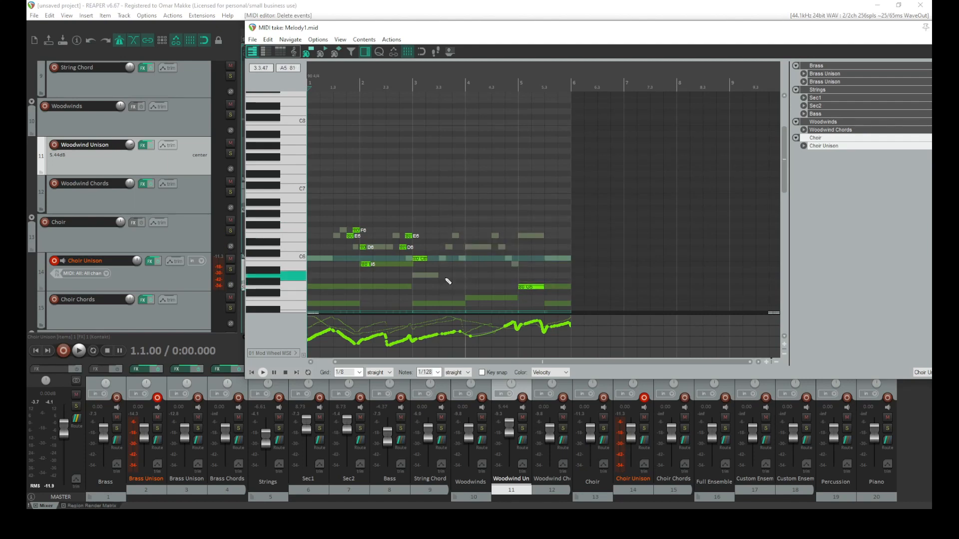
Copy the three-note figure from beat 2.3 to bar 3 and paste it near beat 3.4, nudging the pasted low note
scroll(448, 281, "up", 3)
left_click_drag(602, 220, 519, 275)
key("ctrl+c")
left_click(636, 249)
key("ctrl+v")
left_click_drag(673, 264, 691, 259)
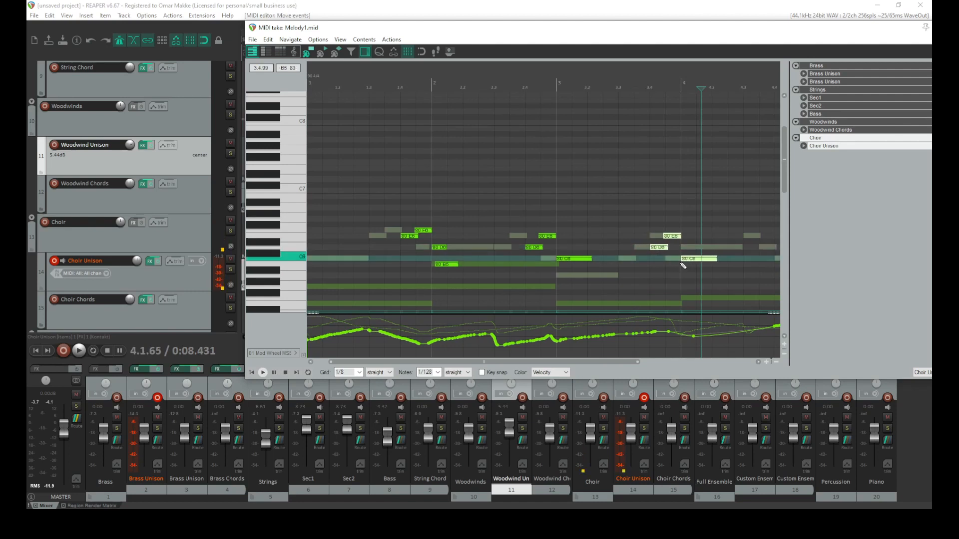
Realign the D6 and E6 notes before bar 3 and reselect the C6 notes of both figures
left_click(660, 248)
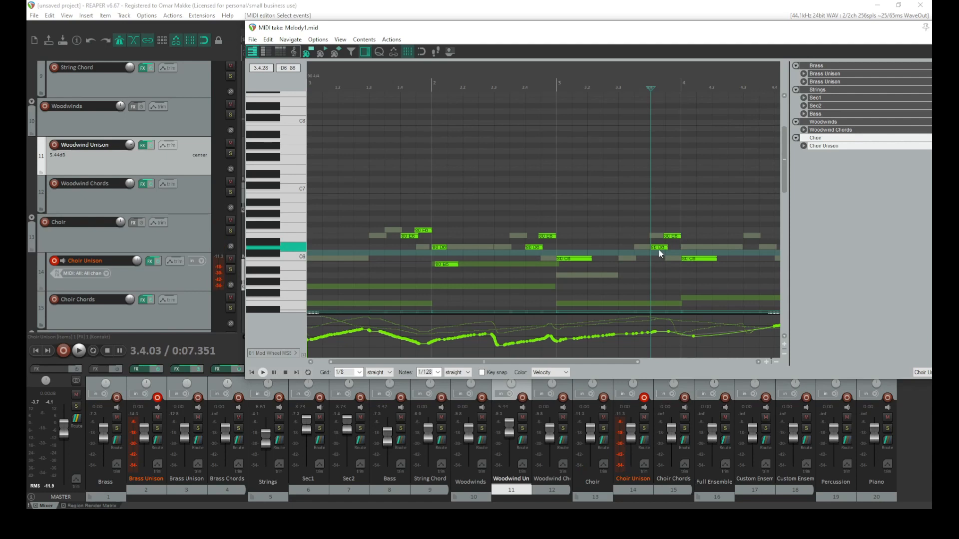
left_click(534, 248)
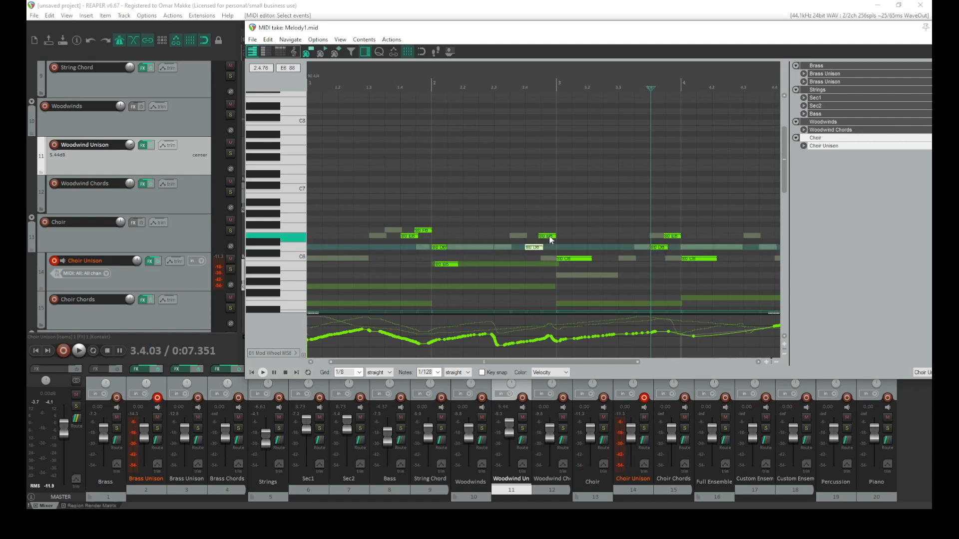
left_click_drag(551, 240, 535, 248)
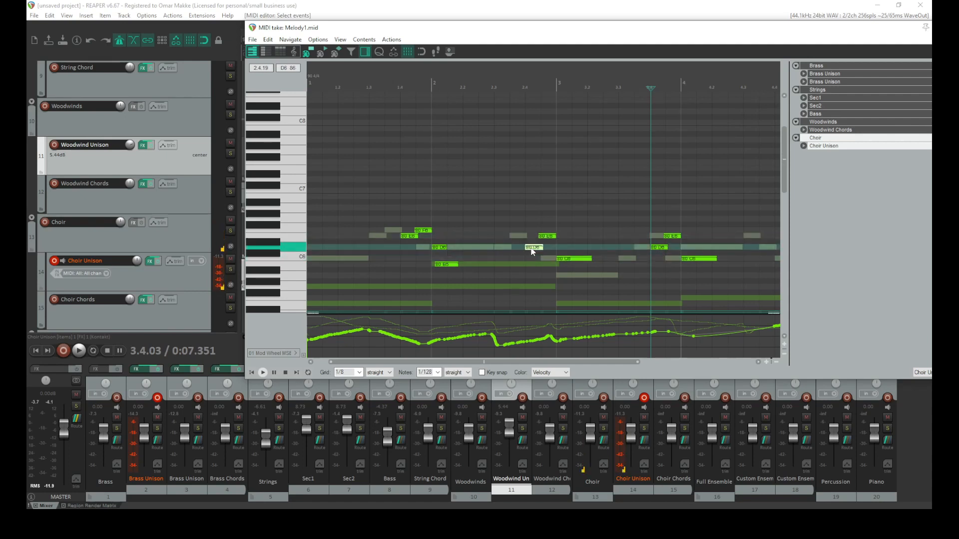
left_click_drag(561, 235, 551, 241)
left_click(573, 259)
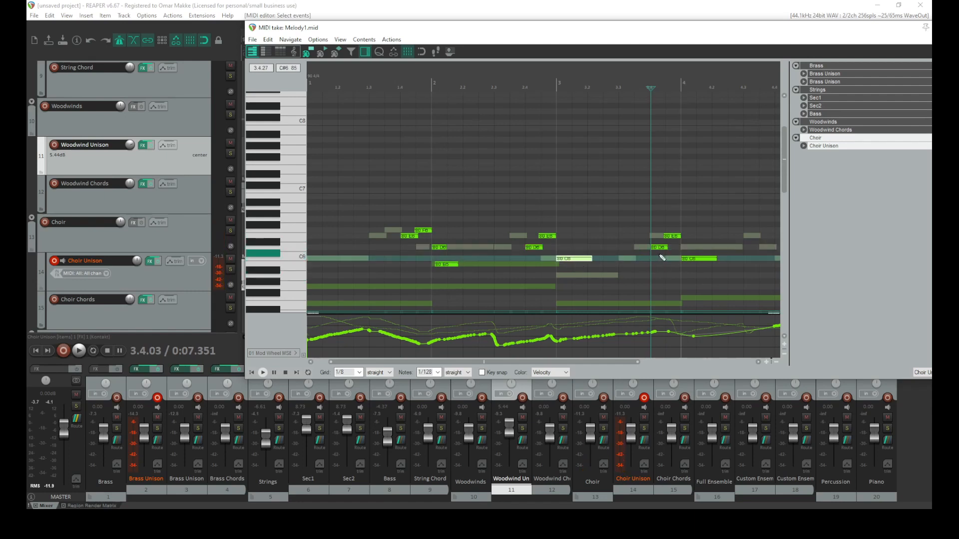
left_click(688, 259)
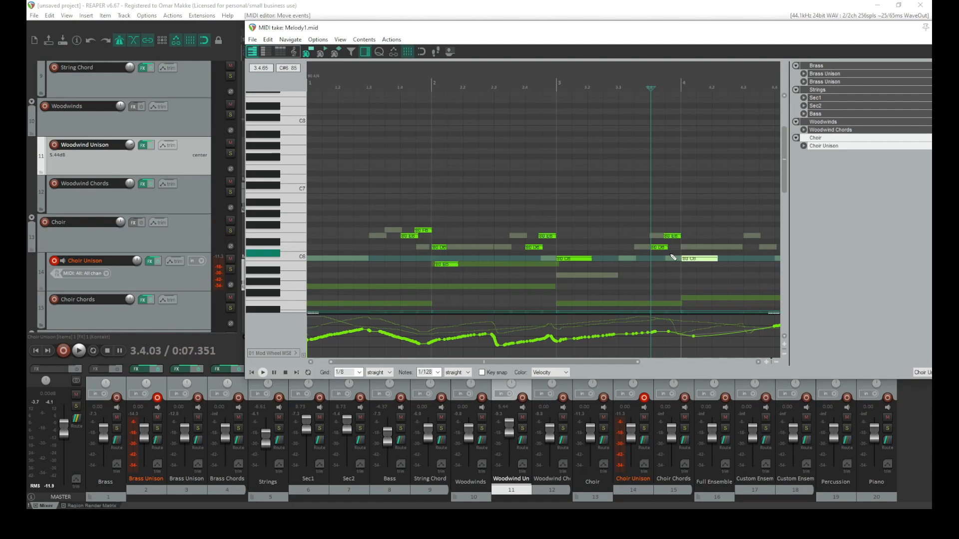
Shift the pasted figure higher and play it back from around beat 3.3
key("space")
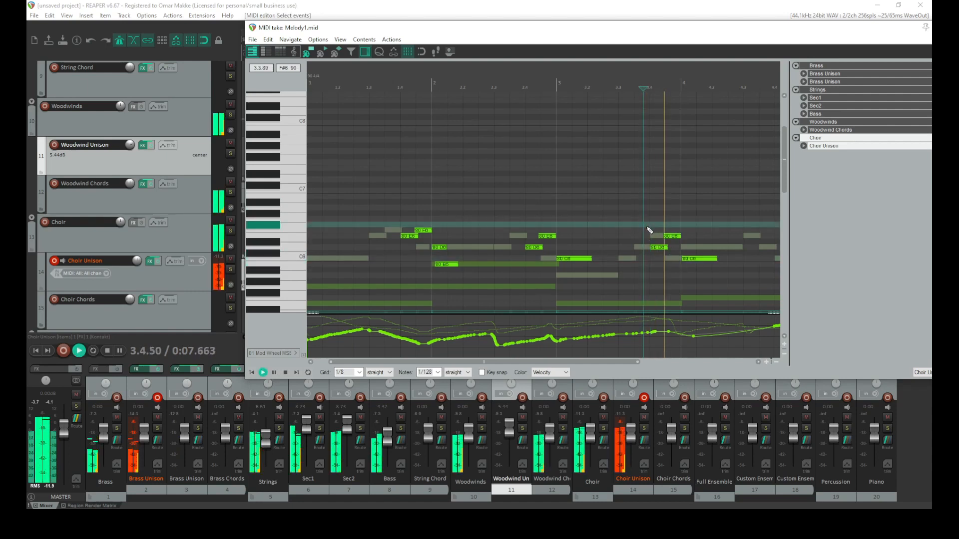
left_click(583, 229)
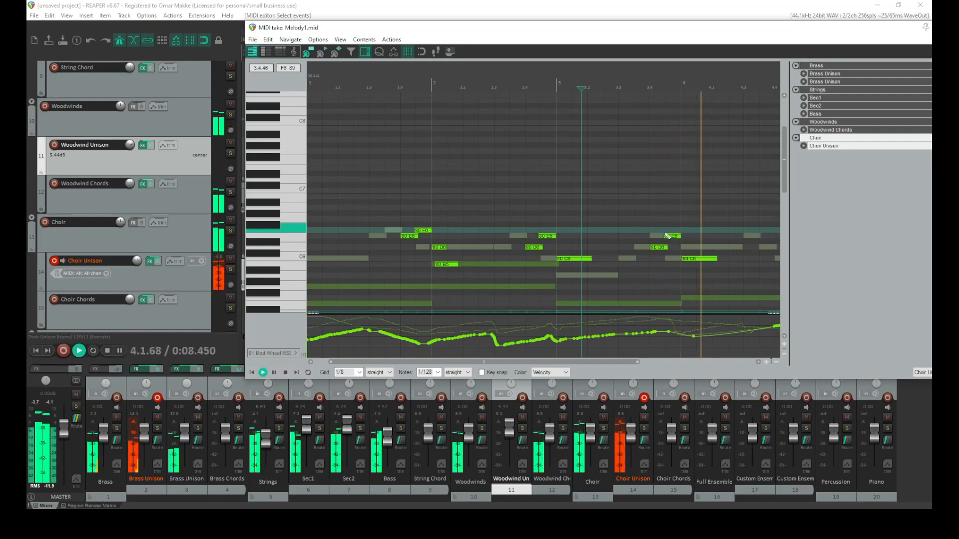
key("space")
left_click_drag(719, 227, 662, 240)
left_click(620, 230)
key("space")
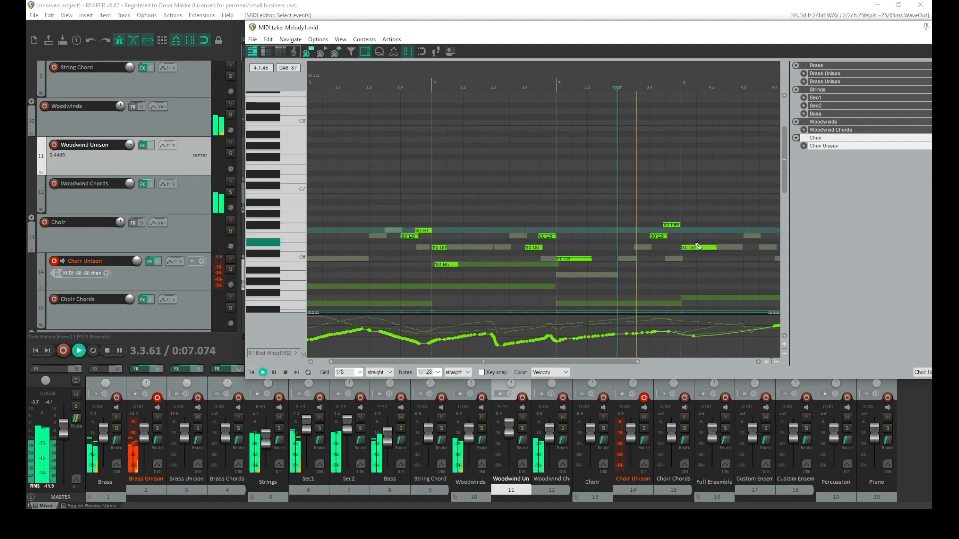
key("space")
Lower the pasted top note a semitone and raise the long note after bar 4 to the same pitch, auditioning the change
left_click_drag(675, 226, 675, 230)
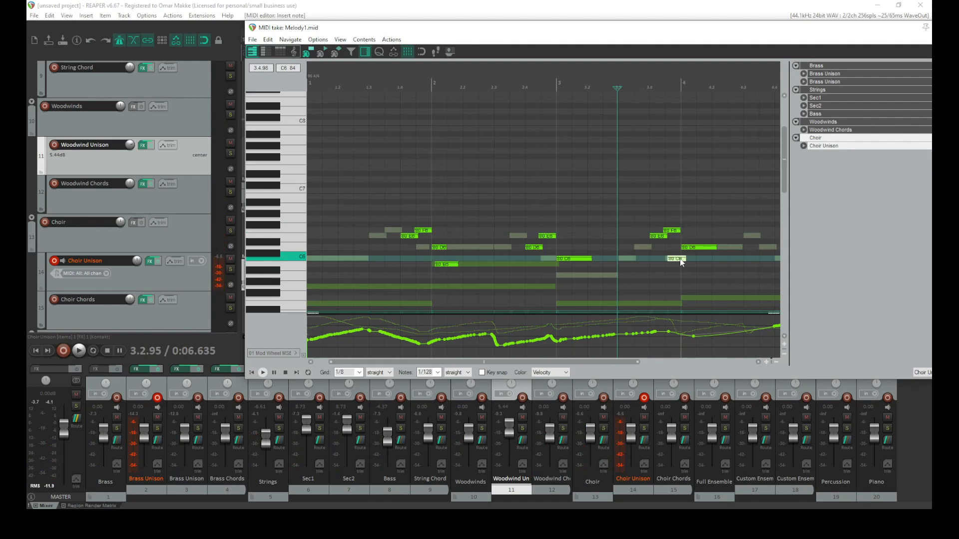
left_click(673, 231)
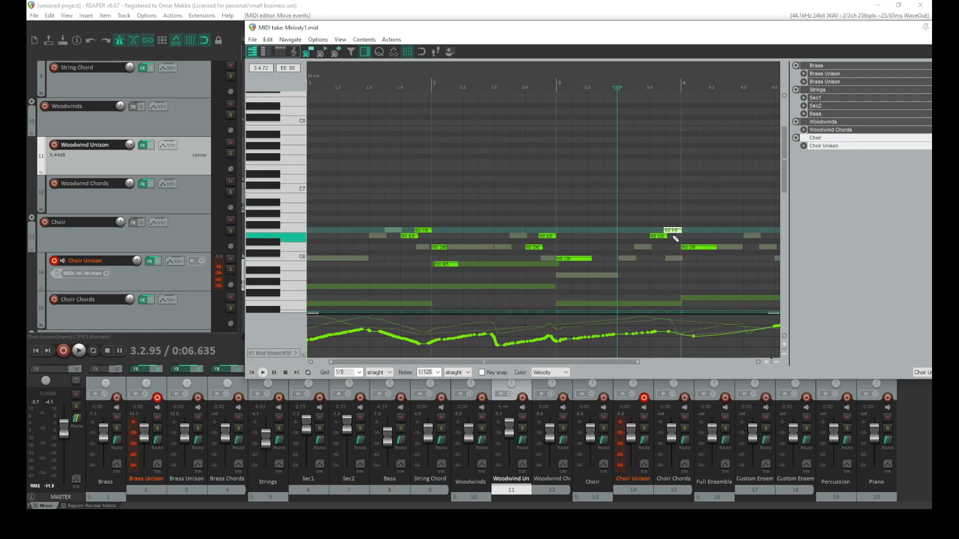
key("space")
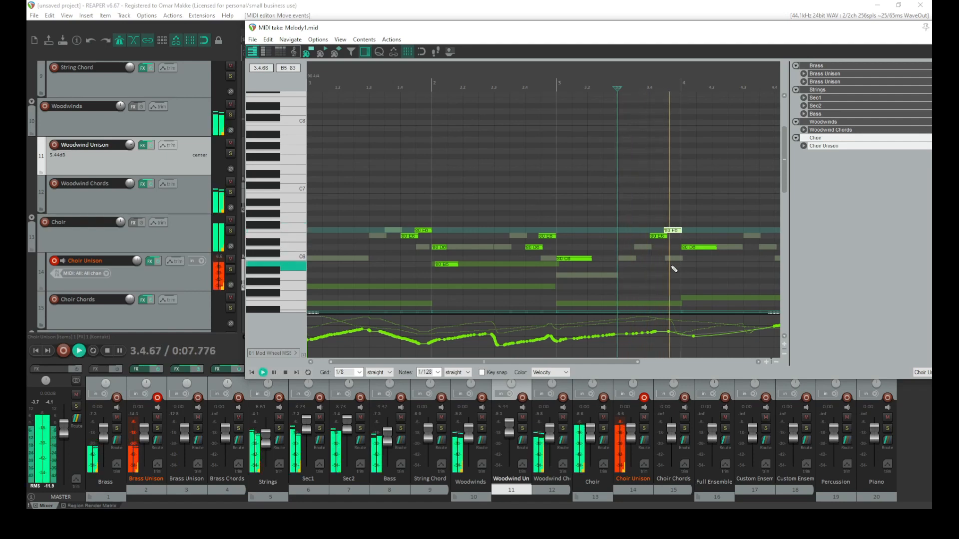
key("space")
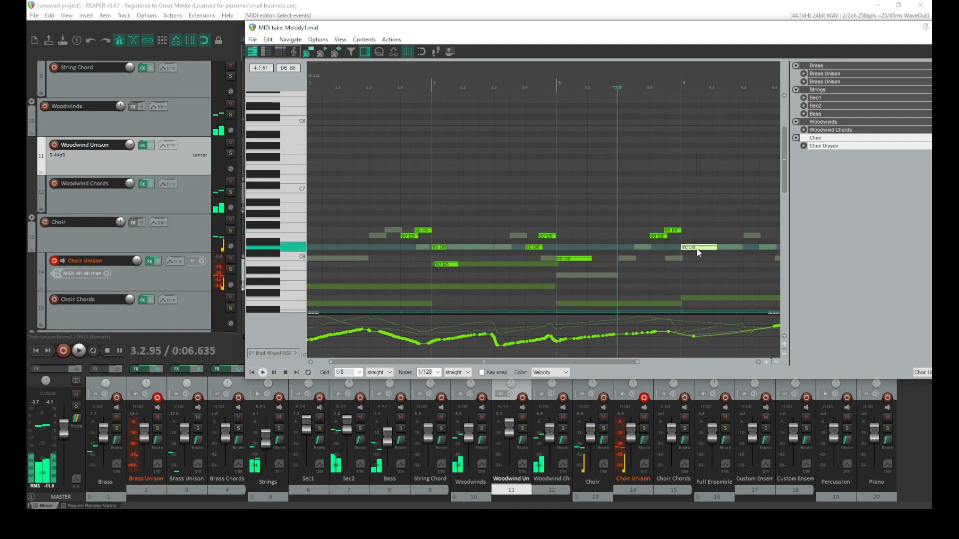
left_click_drag(698, 254, 696, 239)
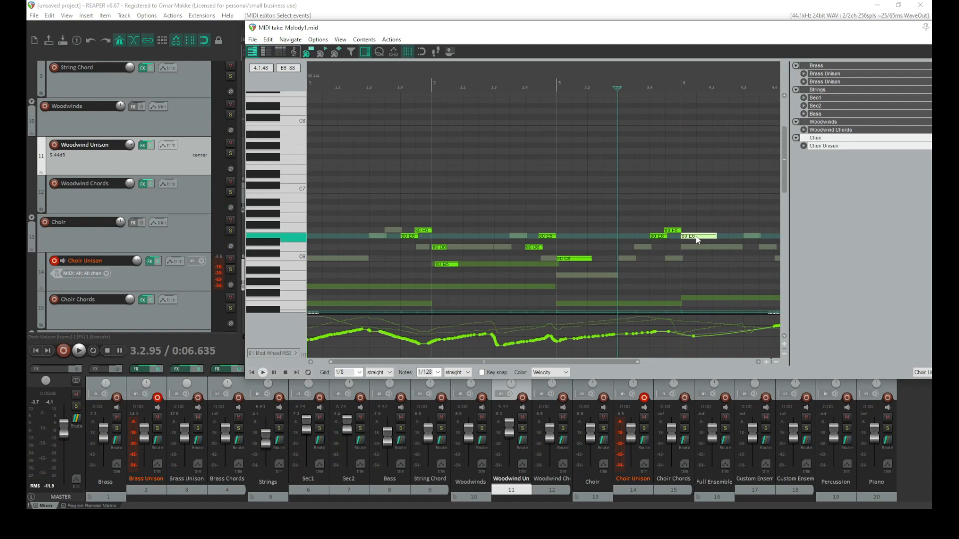
left_click_drag(698, 240, 700, 235)
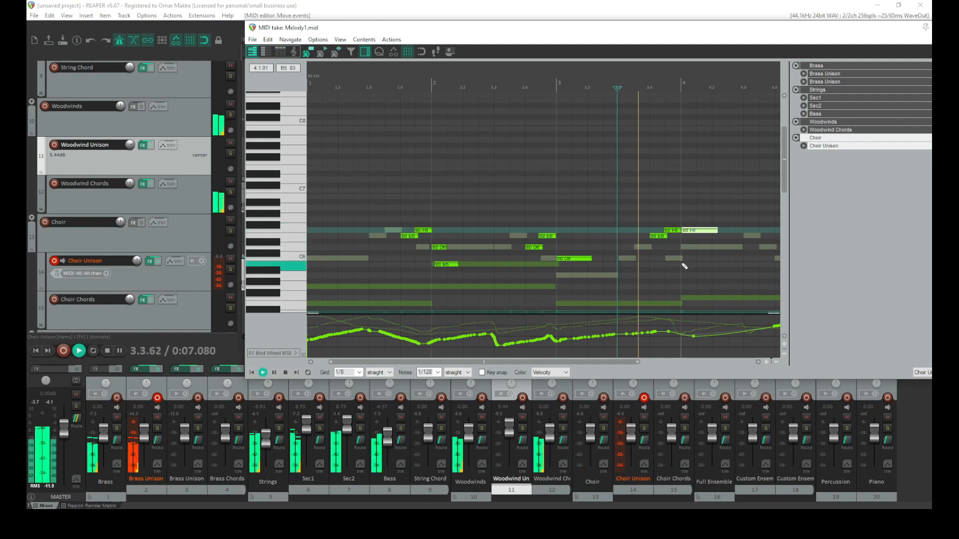
Add a C6 note just before bar 5, raise the long note after it to B5, and audition the passage
scroll(692, 254, "down", 2)
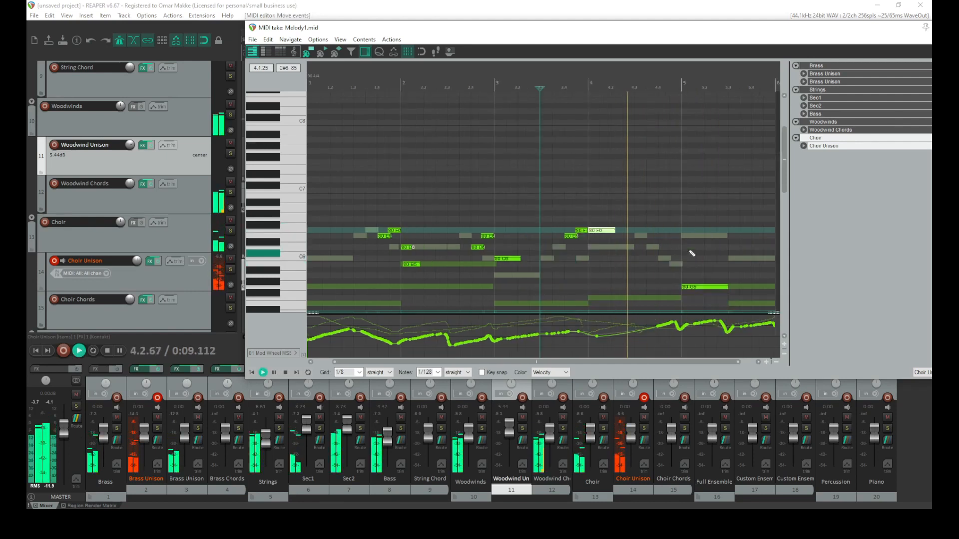
key("space")
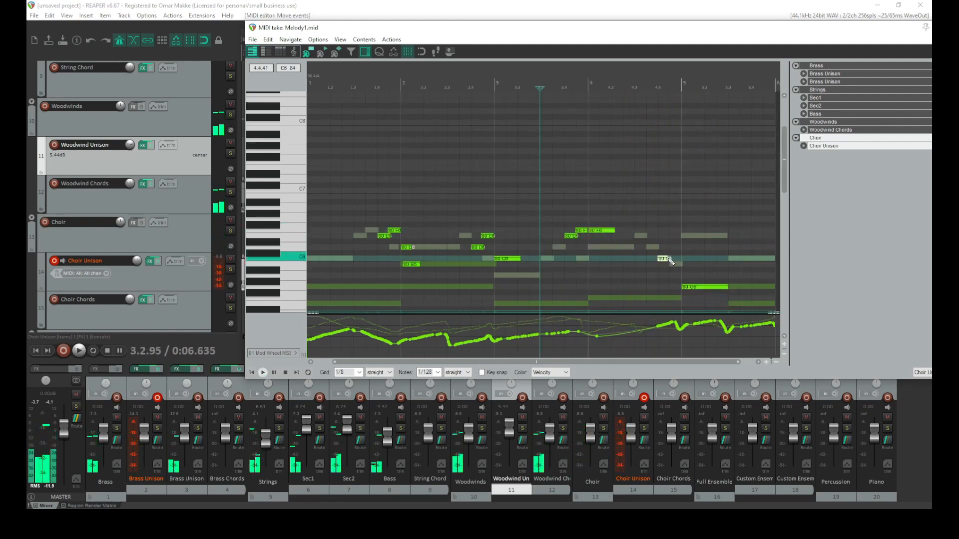
left_click(662, 259)
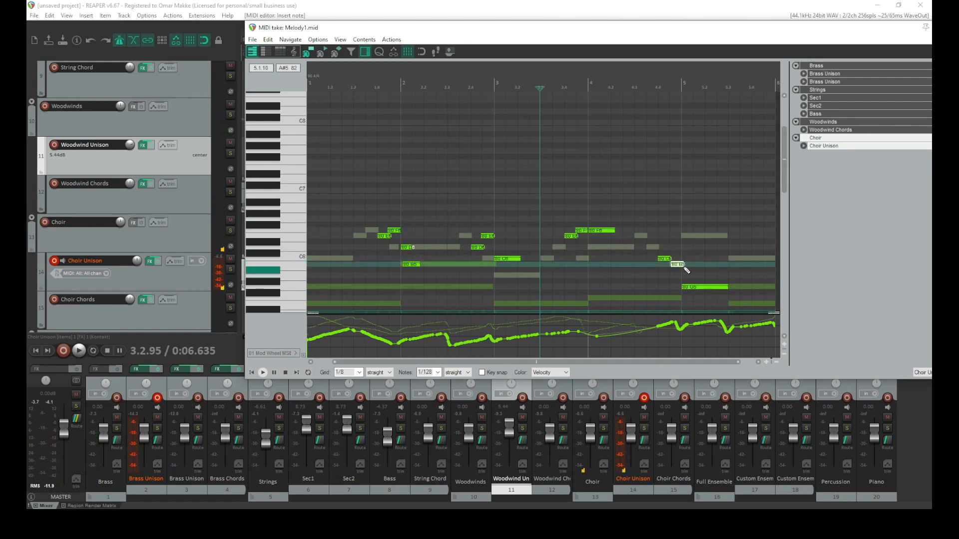
scroll(686, 270, "up", 2)
left_click_drag(729, 267, 727, 253)
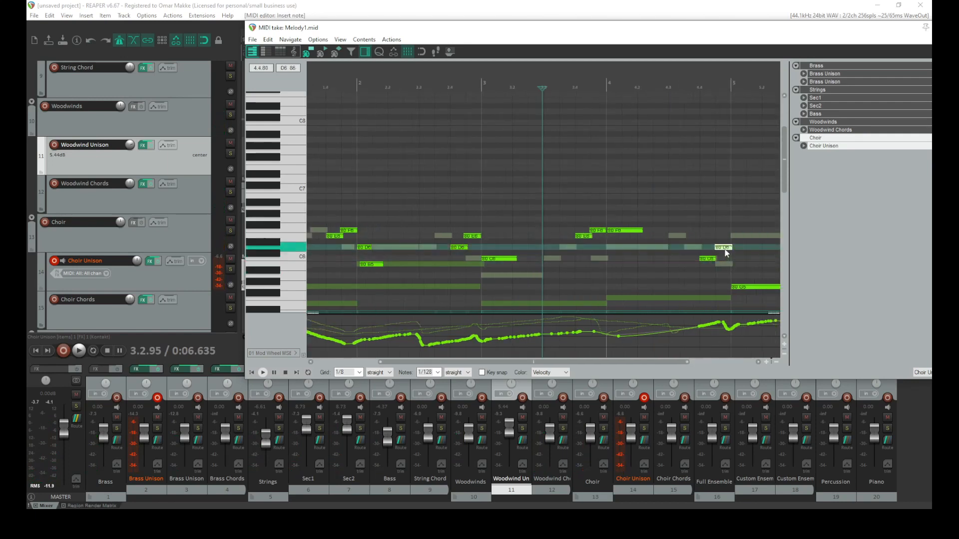
left_click_drag(744, 292, 744, 269)
scroll(741, 270, "down", 1)
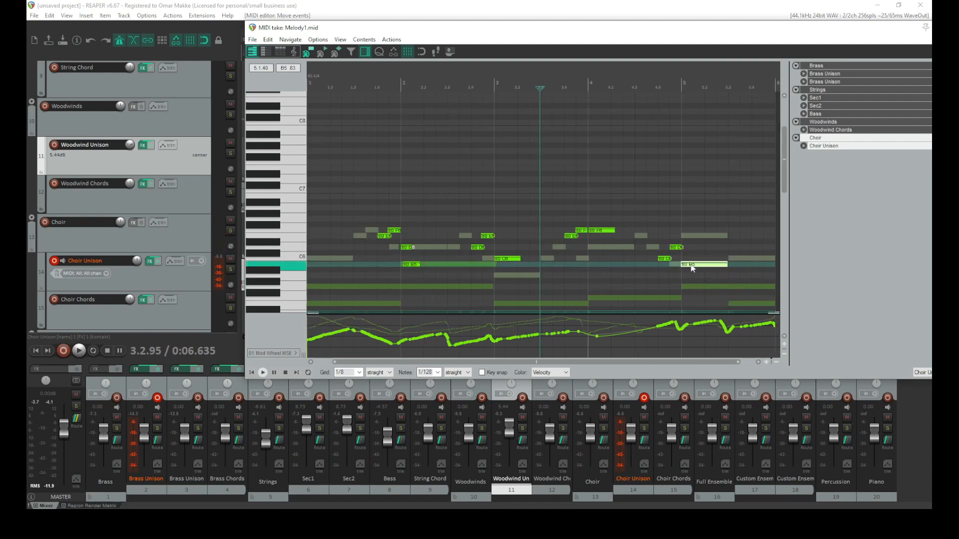
left_click(654, 228)
key("space")
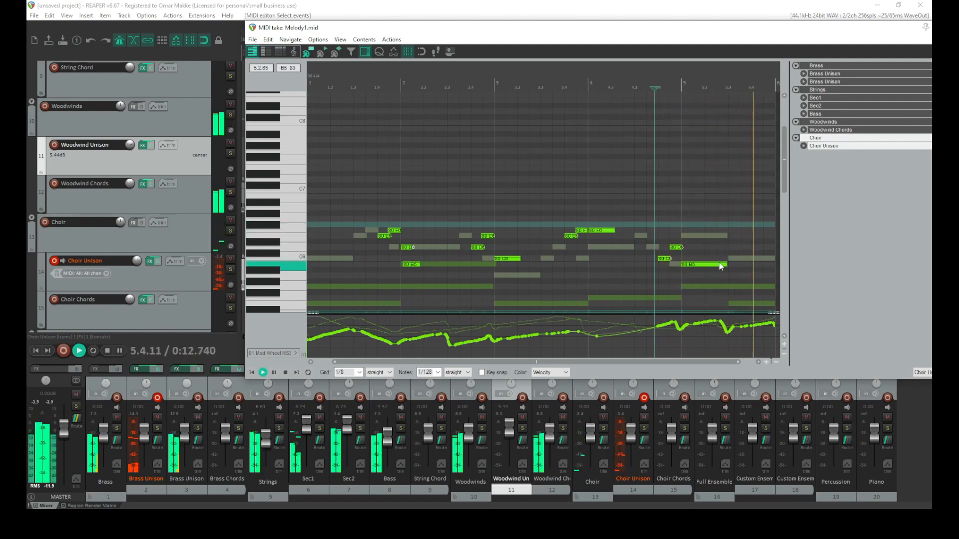
key("space")
Draw a C6 note from beat 5.3 to the end of the item
left_click(695, 269)
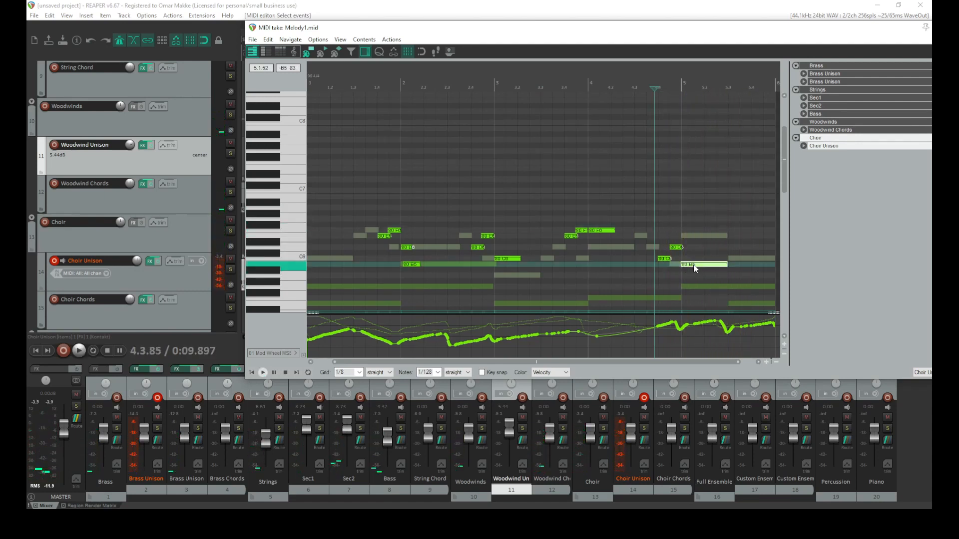
left_click_drag(730, 259, 773, 260)
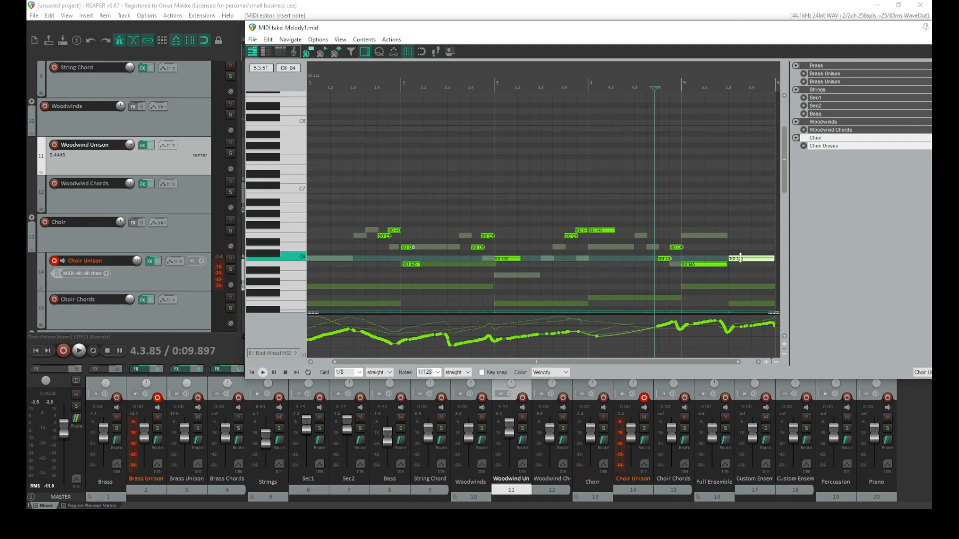
Try a C7 note above it at beat 5.3, audition it, then delete it and play back
left_click_drag(730, 225, 763, 225)
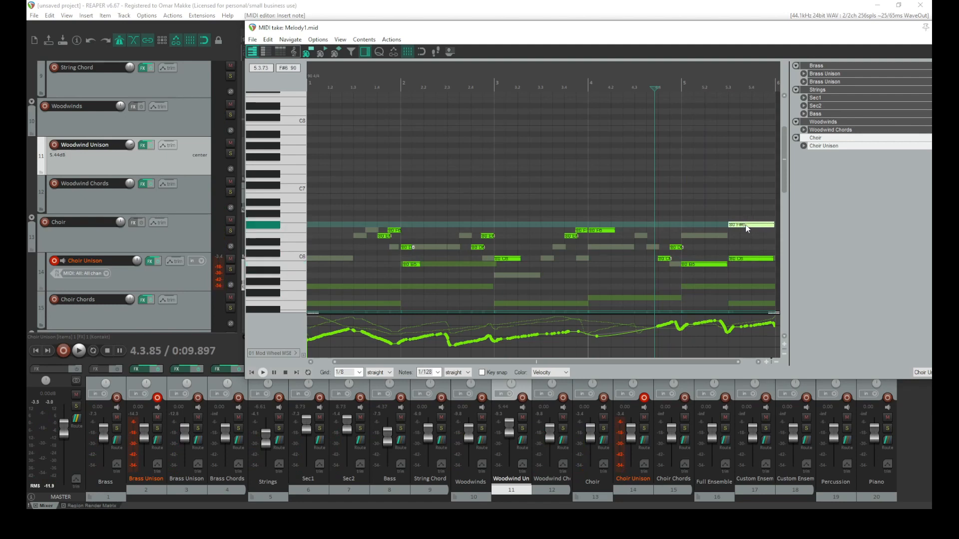
left_click_drag(747, 230, 740, 195)
key("space")
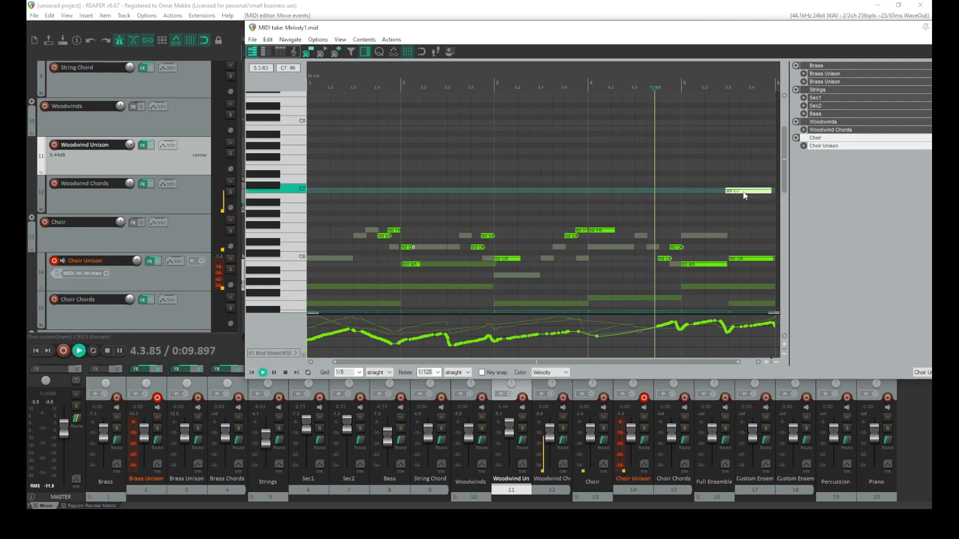
left_click_drag(741, 195, 746, 195)
key("space")
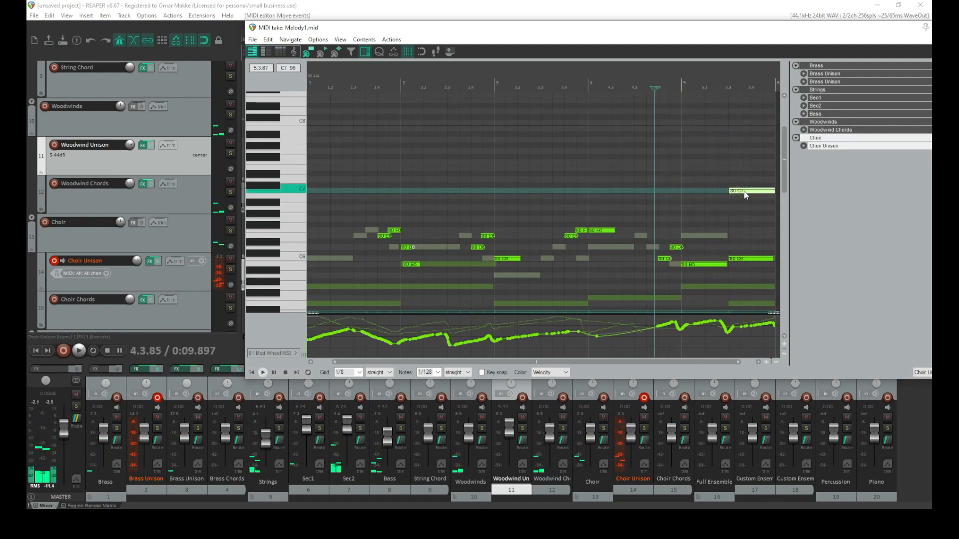
double_click(738, 191)
scroll(639, 231, "down", 3)
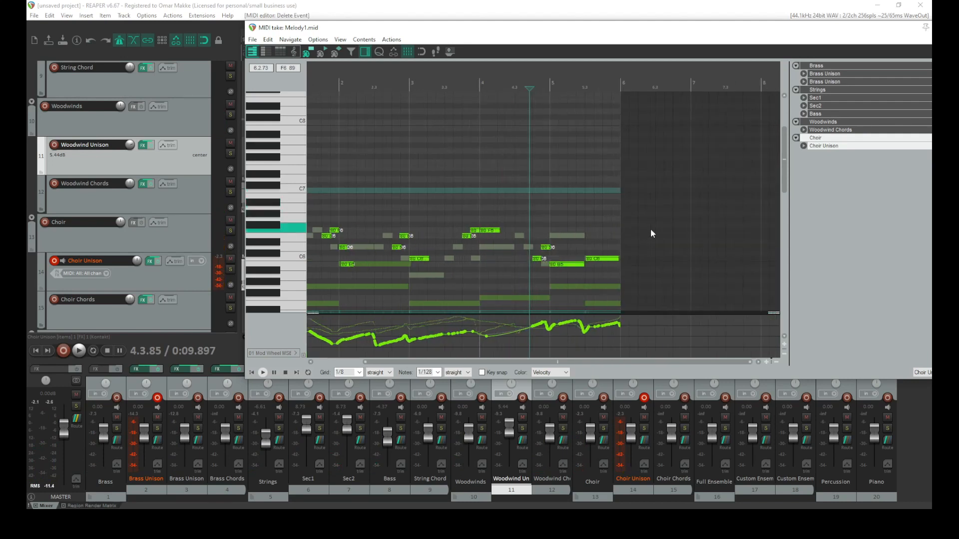
key("space")
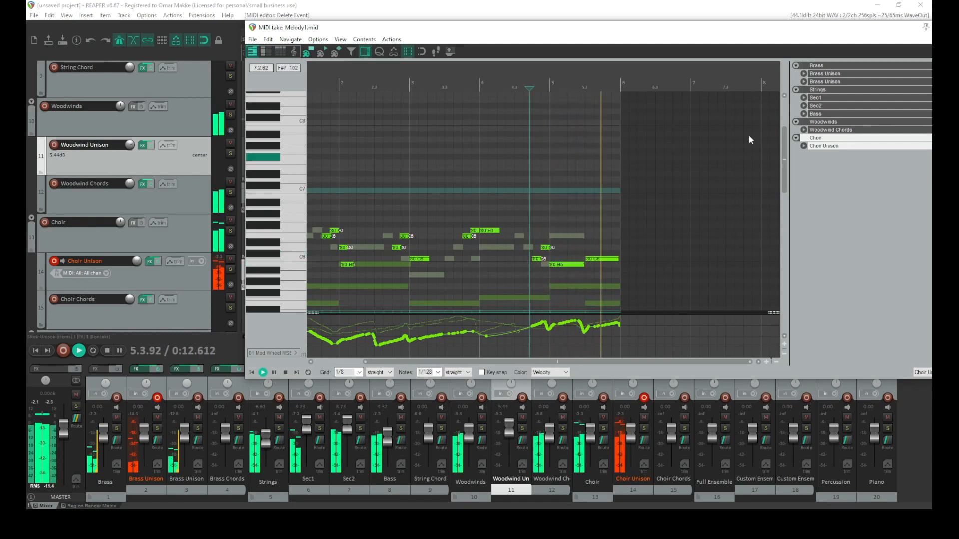
key("space")
Close the MIDI editor, lower the Choir Unison volume to about -7.25 dB and play from the start
left_click_drag(893, 28, 723, 85)
left_click(816, 85)
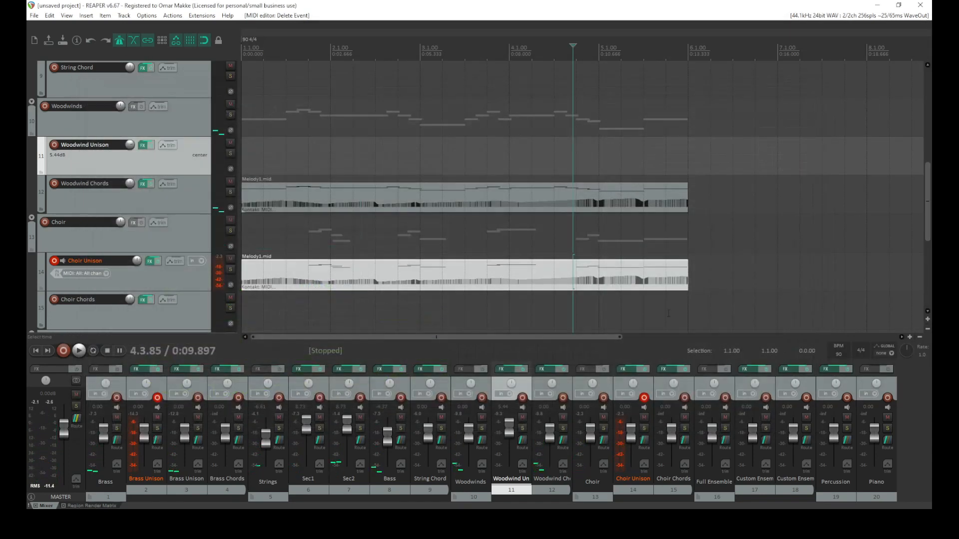
left_click_drag(633, 434, 634, 440)
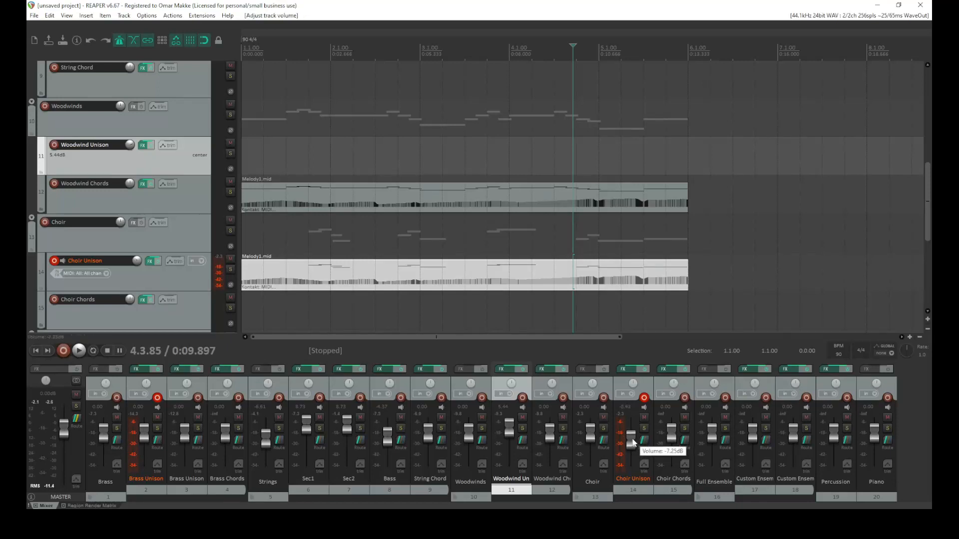
left_click(36, 350)
key("space")
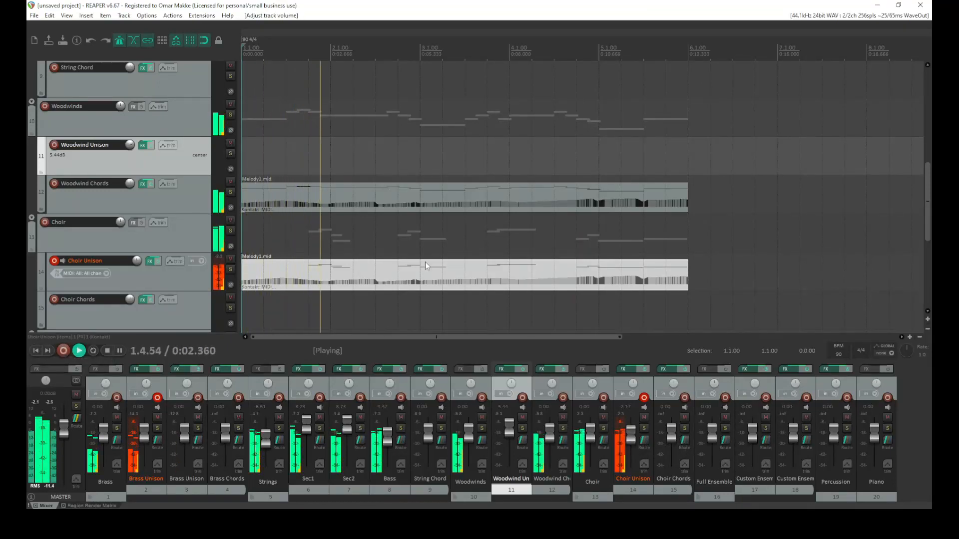
key("space")
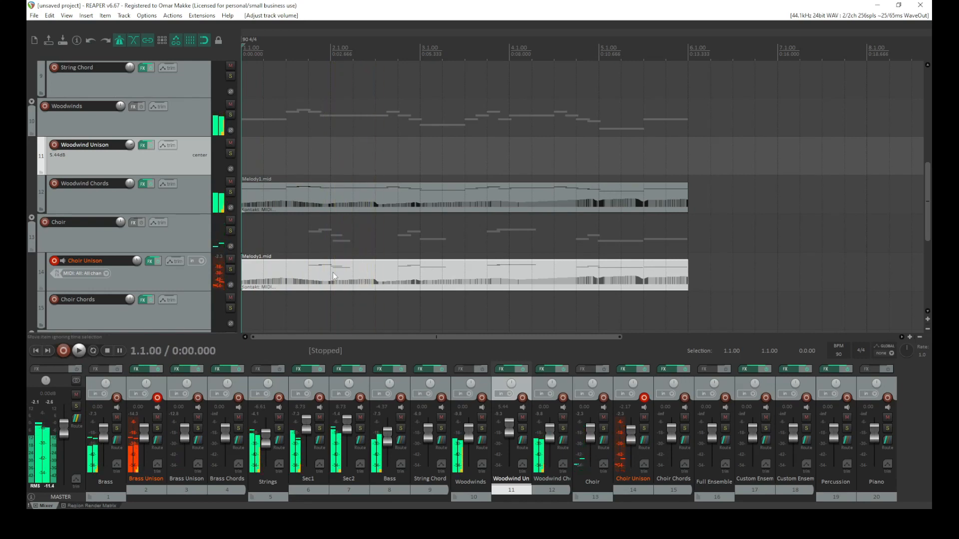
Open the Choir Unison MIDI item, audition it and delete the B5 note at bar 2
double_click(332, 269)
scroll(444, 250, "up", 3)
key("space")
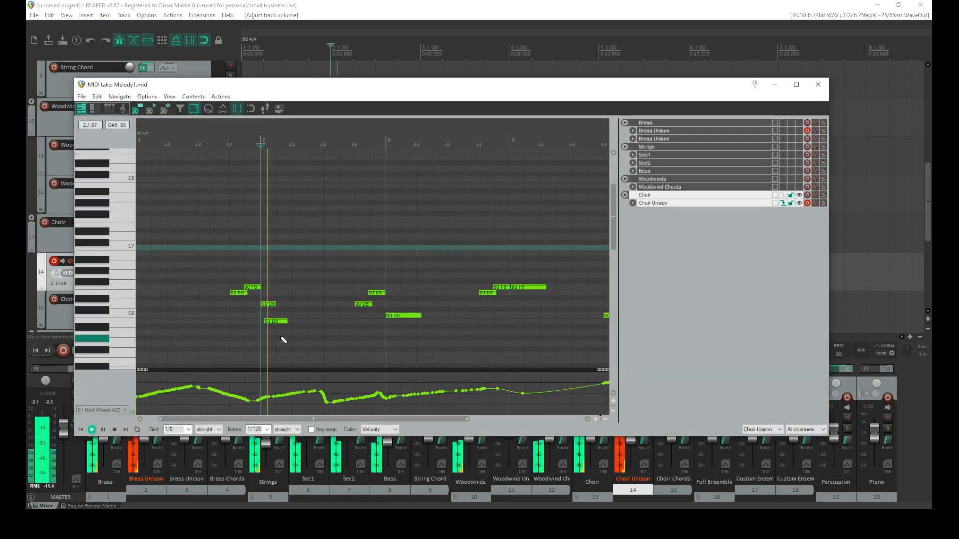
scroll(294, 333, "up", 3)
key("space")
left_click(364, 322)
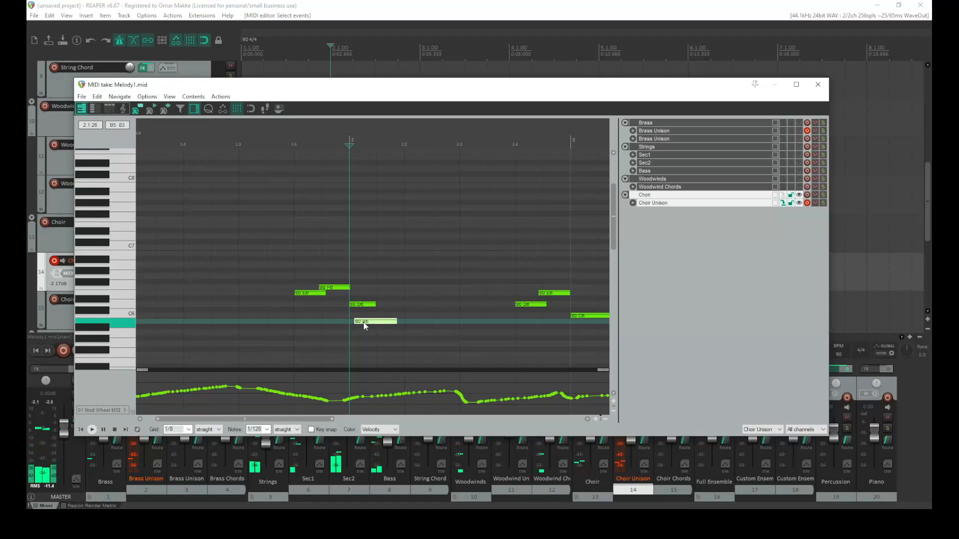
key("space")
left_click(277, 275)
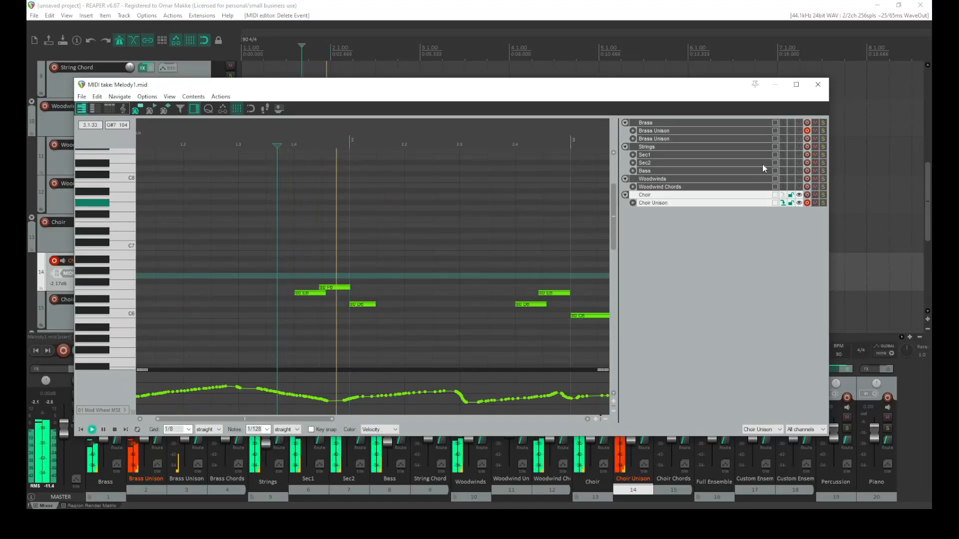
Show the Sec1, Sec2 and Bass notes in the editor alongside the Choir Unison part
scroll(510, 225, "down", 2)
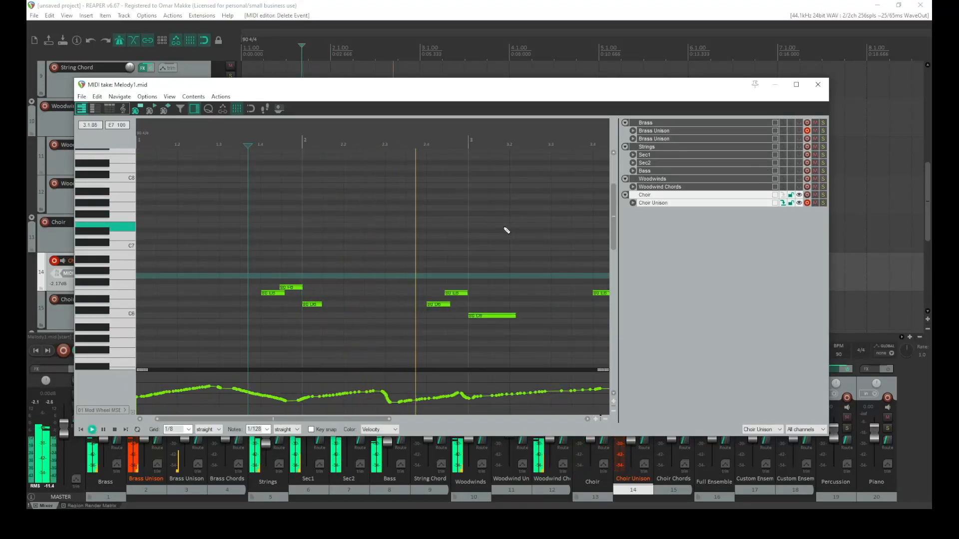
scroll(508, 232, "down", 2)
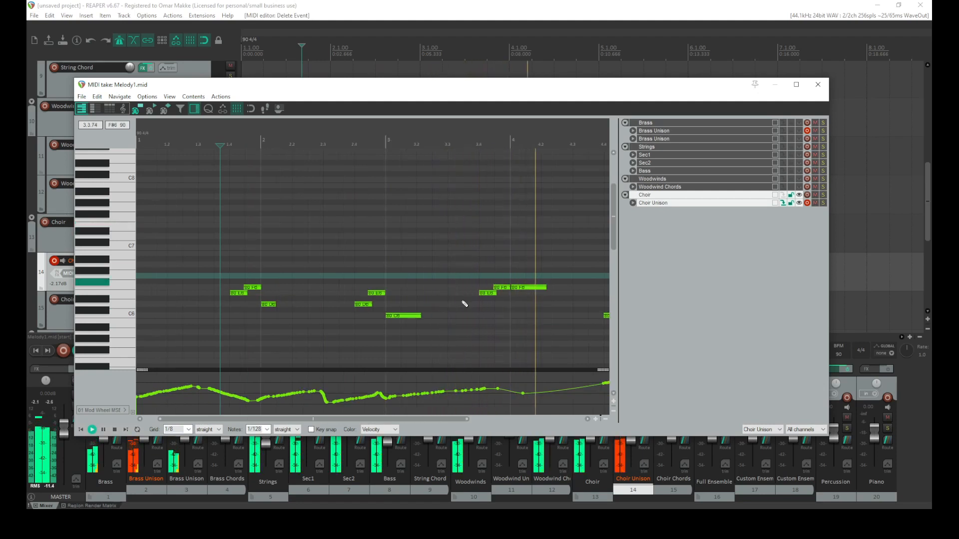
left_click(466, 278)
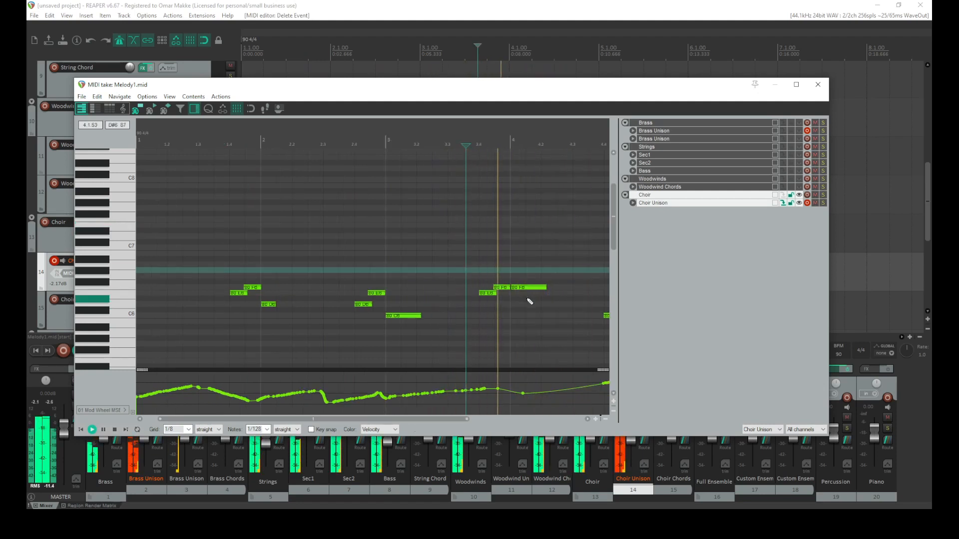
key("space")
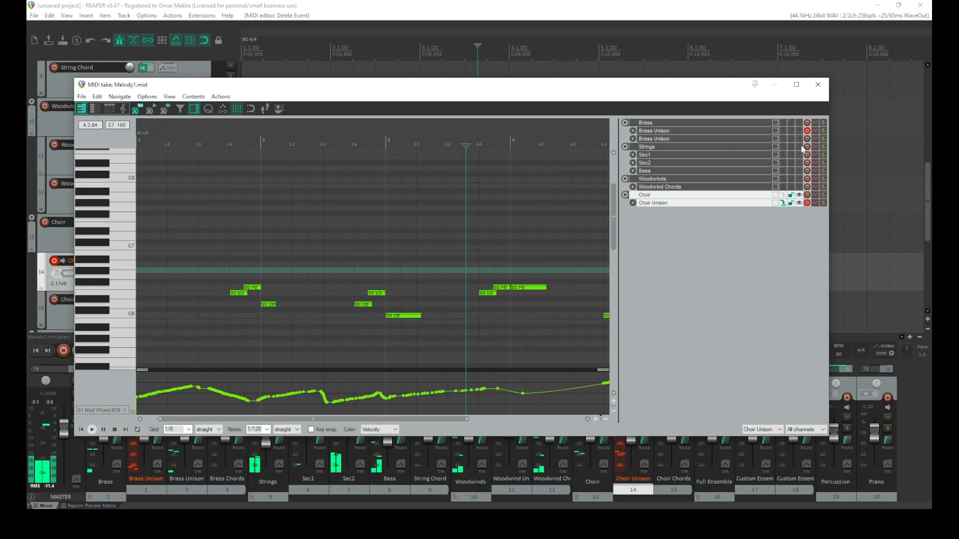
left_click(798, 156)
left_click(798, 163)
left_click(799, 171)
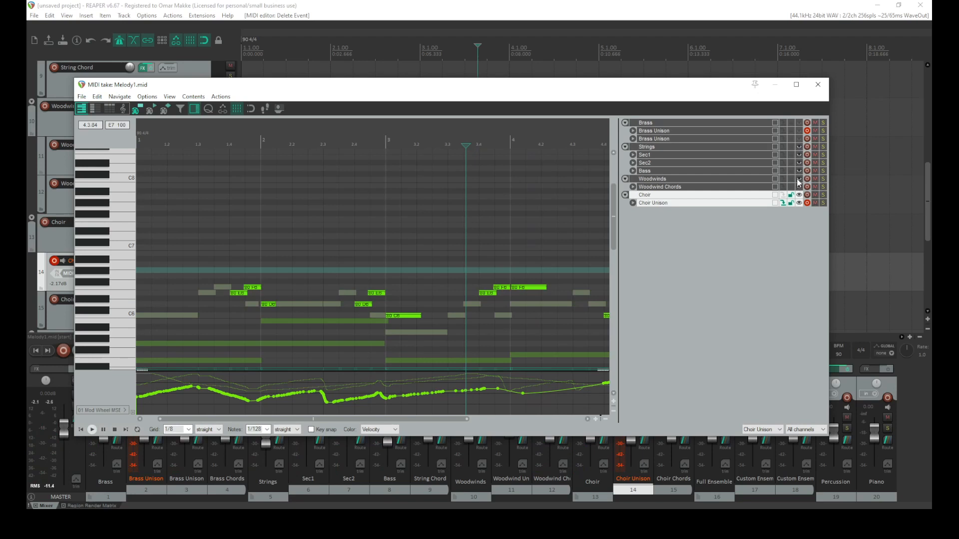
Raise the upper note starting at beat 3.4 a semitone and audition from beat 3.3
scroll(524, 279, "up", 2)
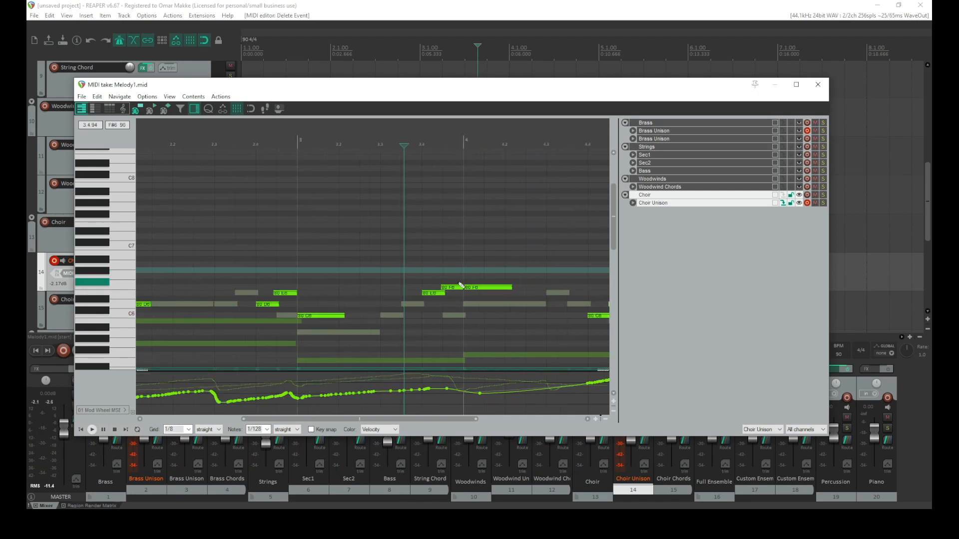
left_click(446, 317)
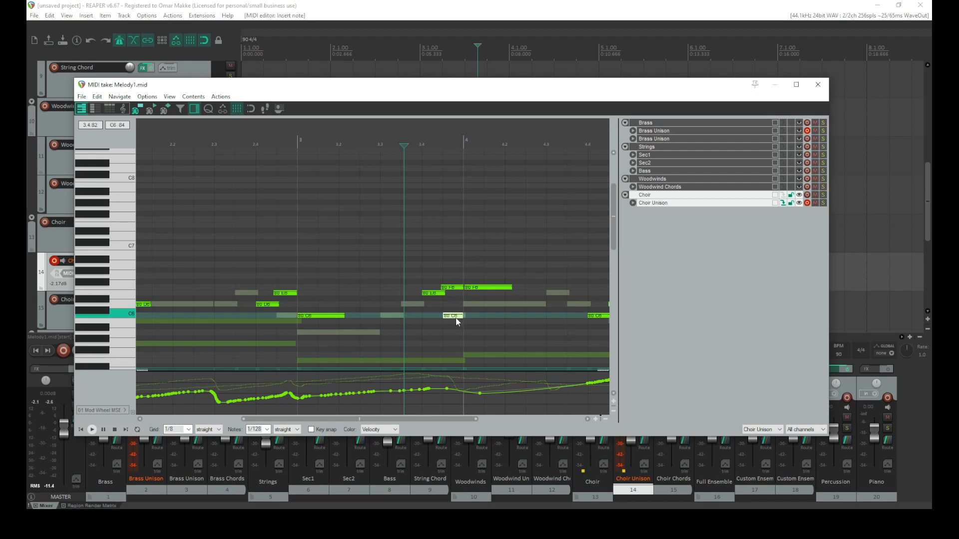
double_click(455, 317)
left_click_drag(451, 286, 454, 281)
key("space")
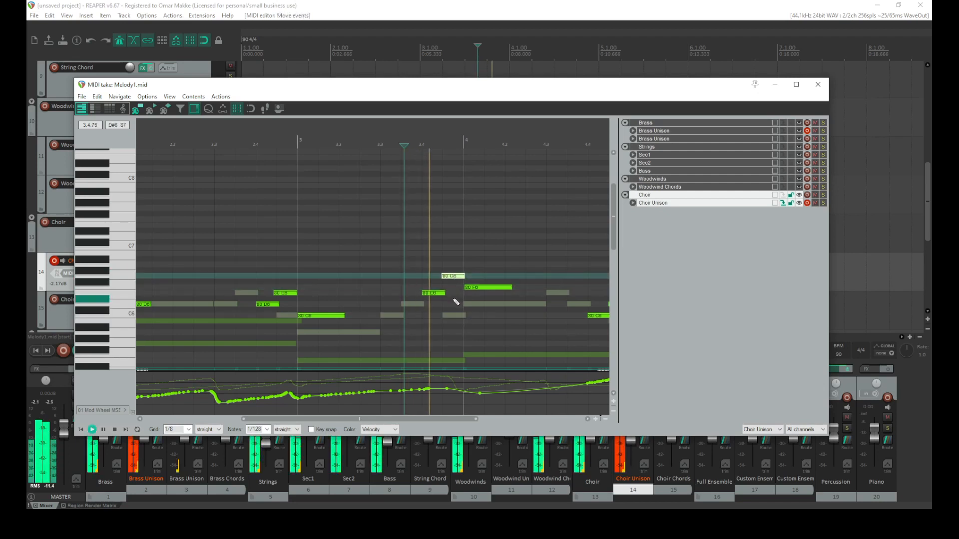
left_click(380, 282)
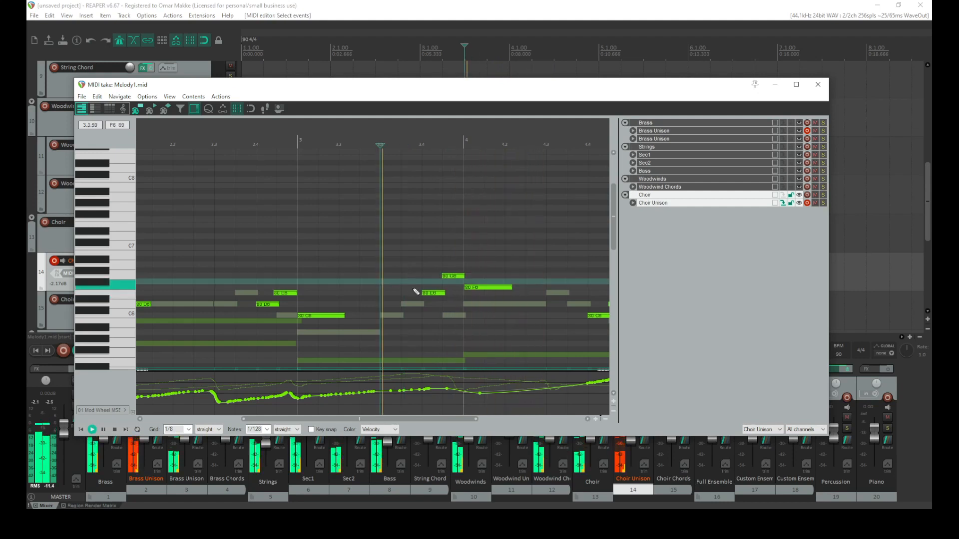
key("space")
Add a C6 note at beat 3.4 plus an E5 and a longer C5 note around beat 3.3
left_click(452, 315)
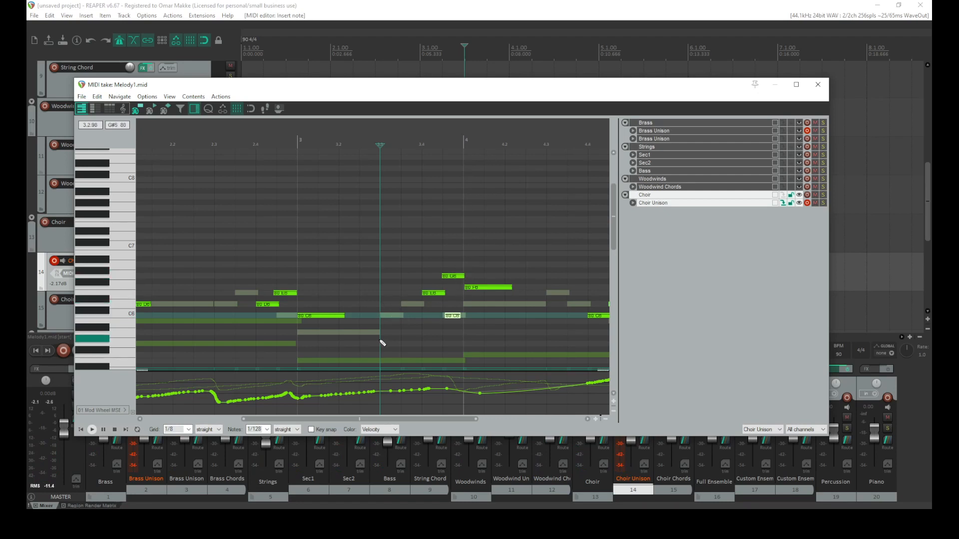
left_click(382, 361)
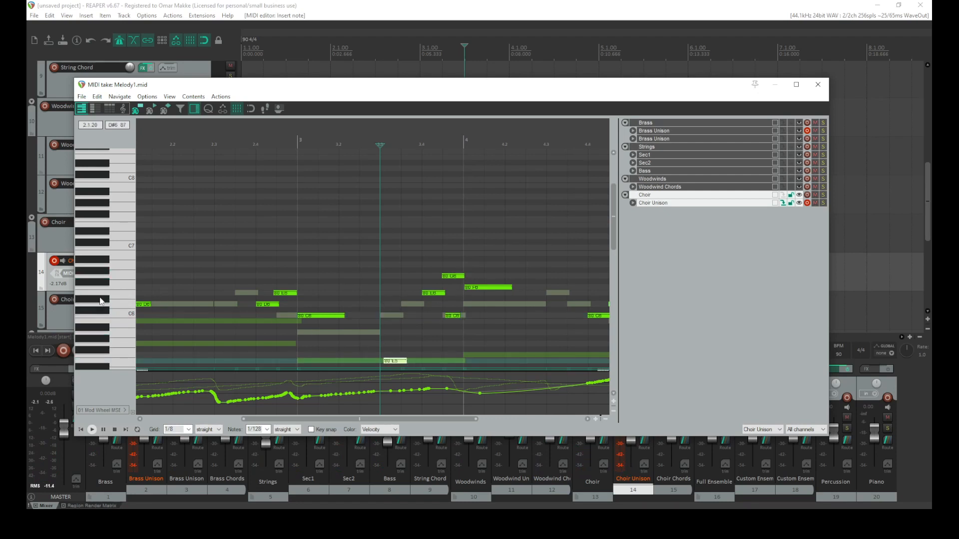
scroll(92, 303, "down", 3)
left_click_drag(375, 327, 430, 332)
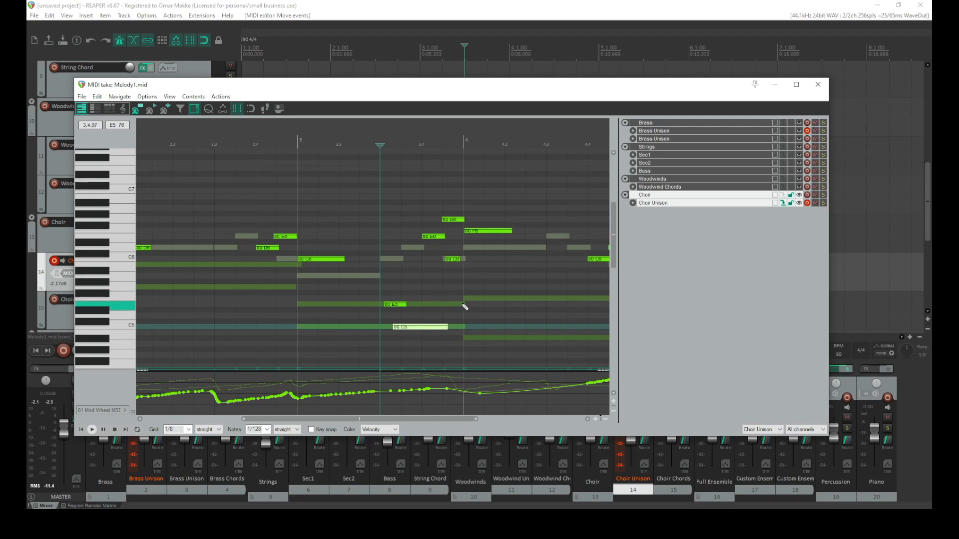
Delete the added C6, E5 and C5 notes and play the passage back
double_click(452, 262)
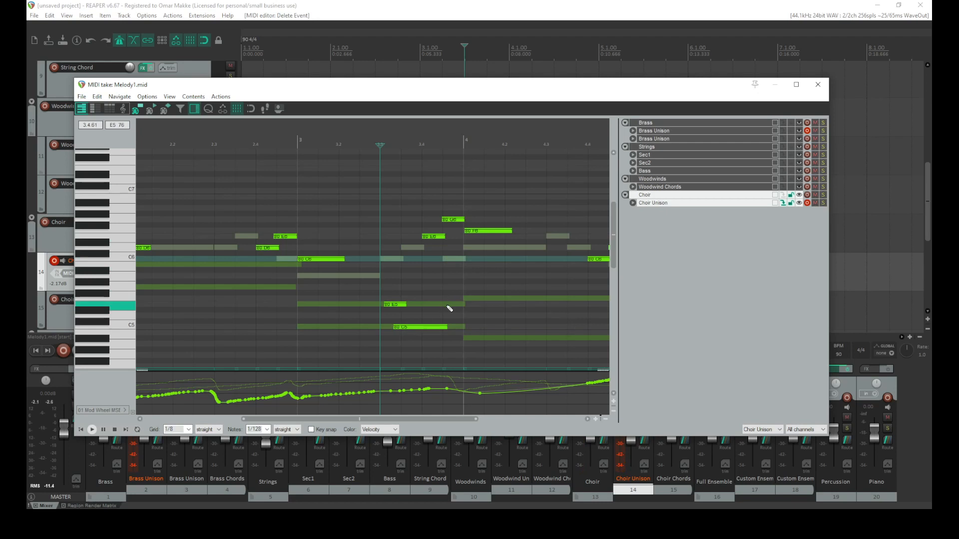
left_click_drag(447, 308, 346, 358)
left_click_drag(433, 273, 323, 371)
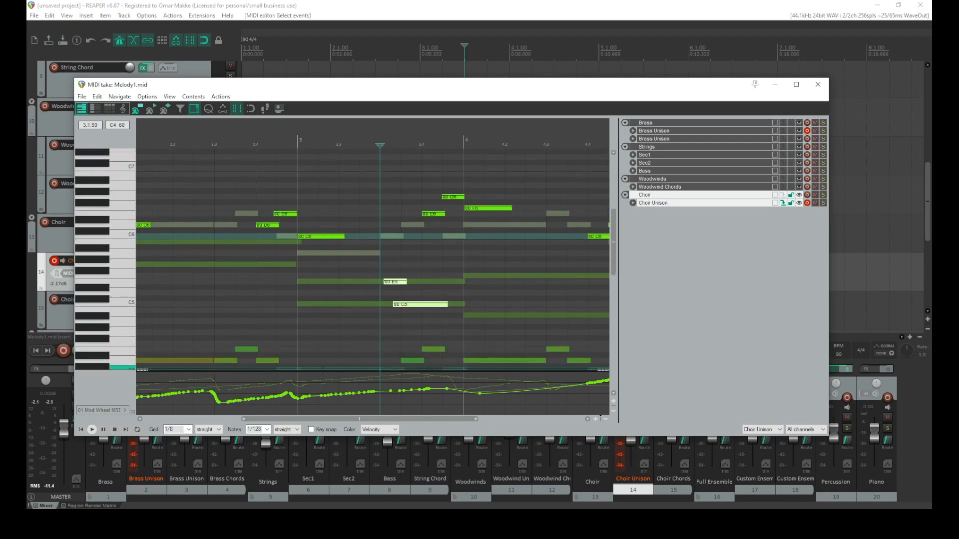
key("space")
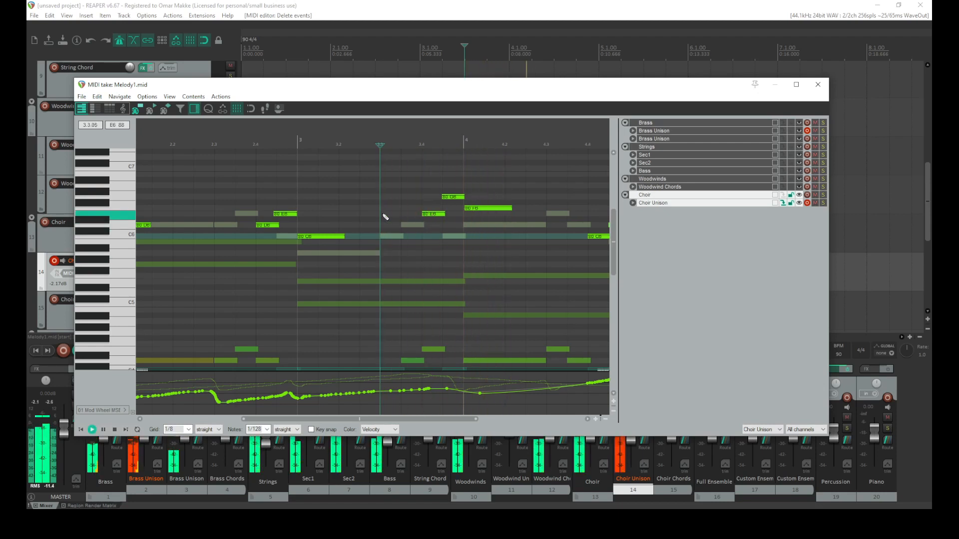
Move the long note starting at beat 4.1 down to D6 and audition the passage
key("space")
left_click(471, 214)
key("space")
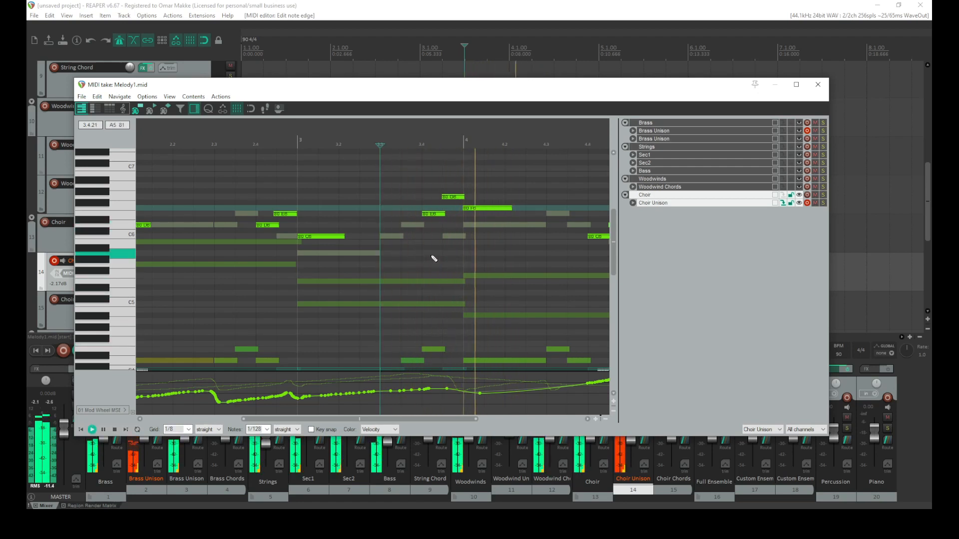
key("space")
left_click(452, 198)
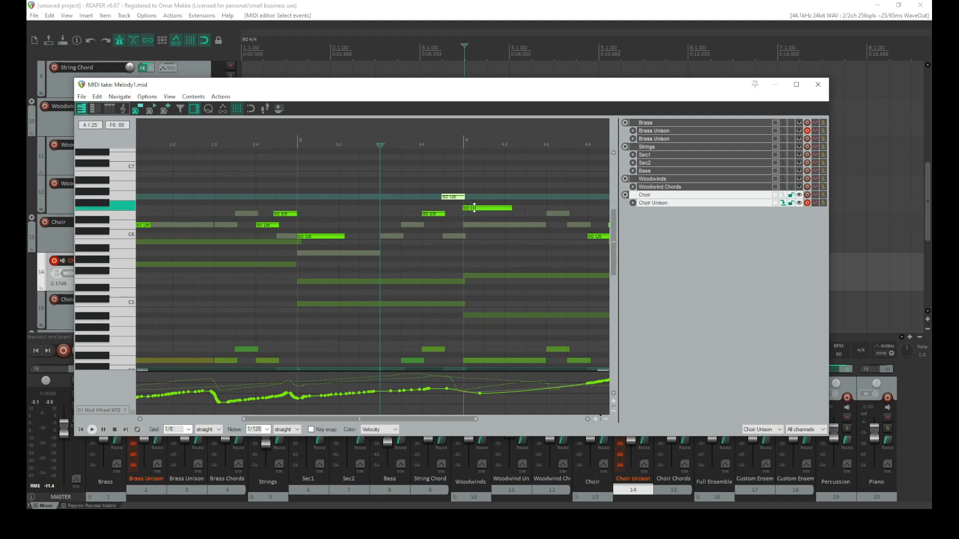
left_click_drag(475, 209, 456, 213)
key("space")
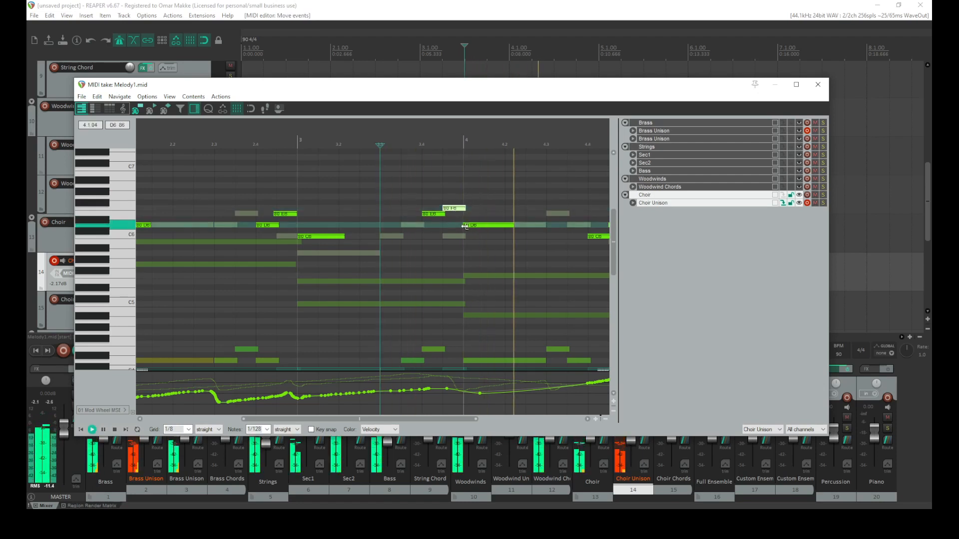
Review the following bars of Choir Unison notes, then close the MIDI editor
scroll(484, 238, "down", 3)
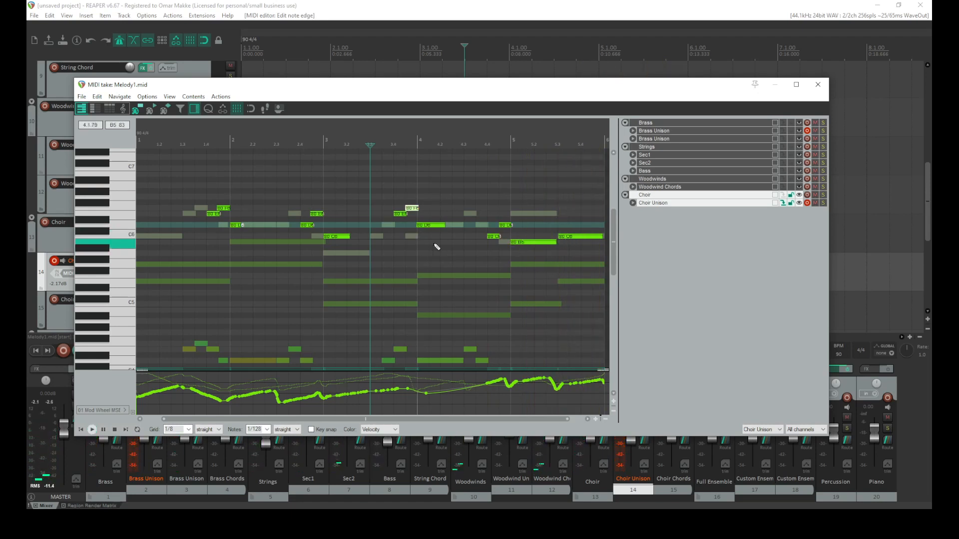
scroll(360, 241, "right", 2)
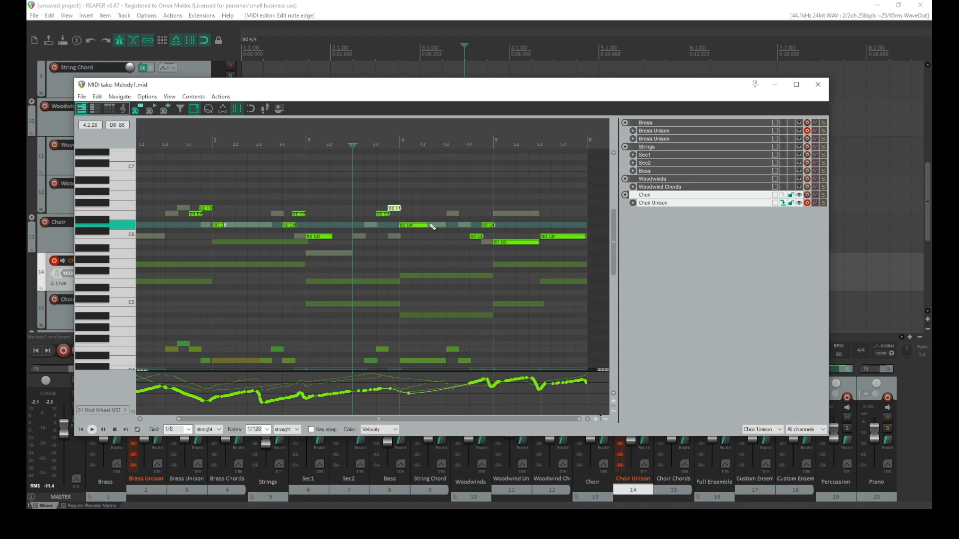
scroll(433, 227, "up", 2)
left_click(818, 86)
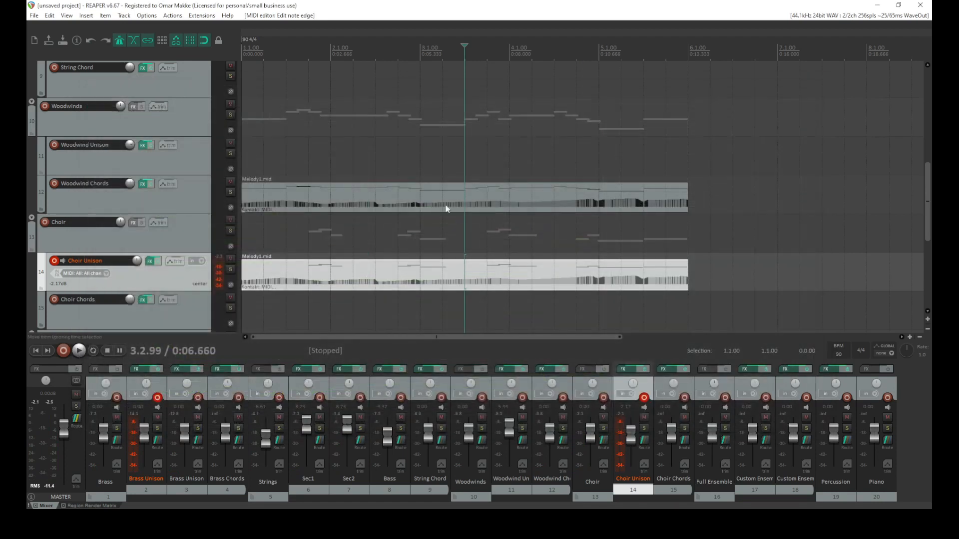
Play the whole arrangement back from the project start
scroll(150, 267, "down", 3)
scroll(150, 268, "up", 5)
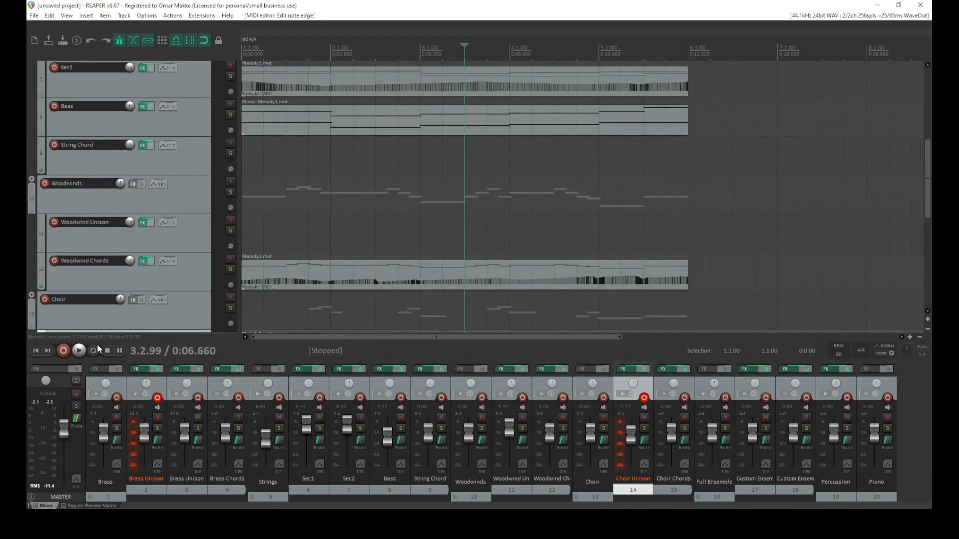
left_click(36, 350)
key("space")
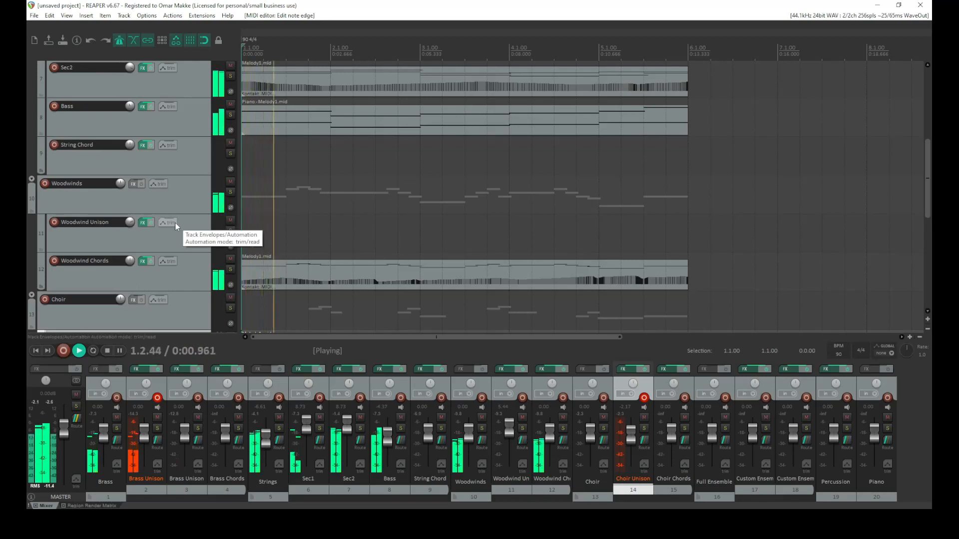
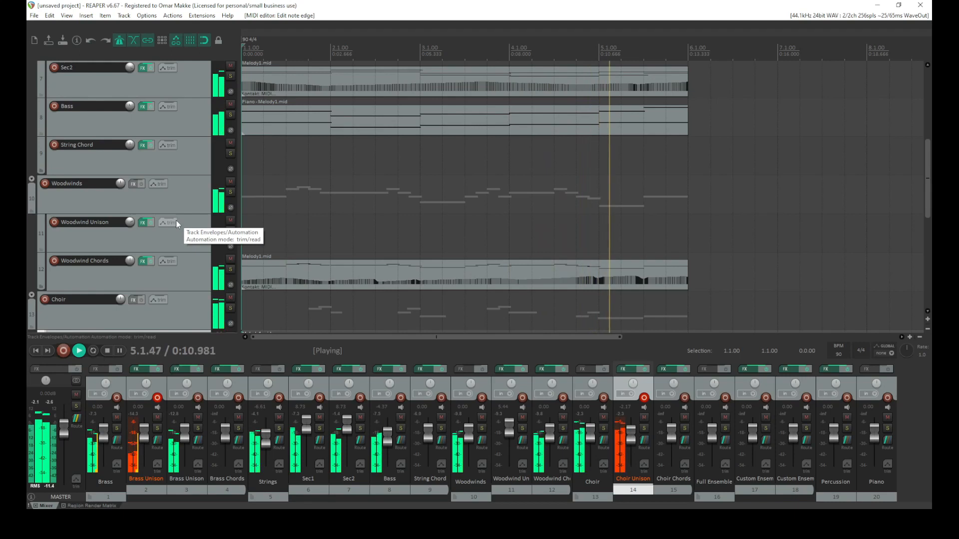
Stop playback and briefly open and close the Woodwind Chords MIDI item
key("space")
double_click(594, 272)
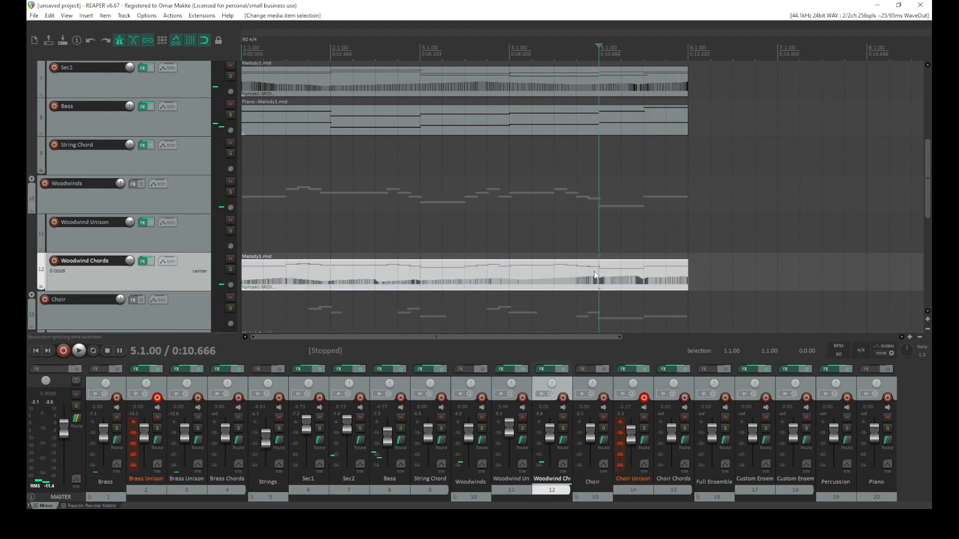
left_click_drag(560, 387, 443, 372)
left_click(818, 84)
scroll(187, 283, "down", 2)
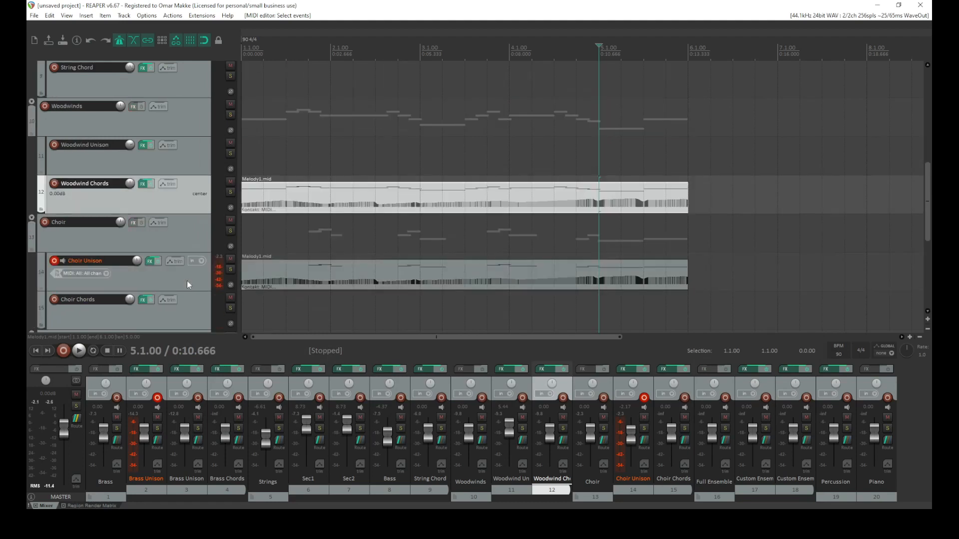
Open the Choir Unison track's Kontakt instrument to check its settings, and close it again
left_click(149, 261)
left_click(654, 368)
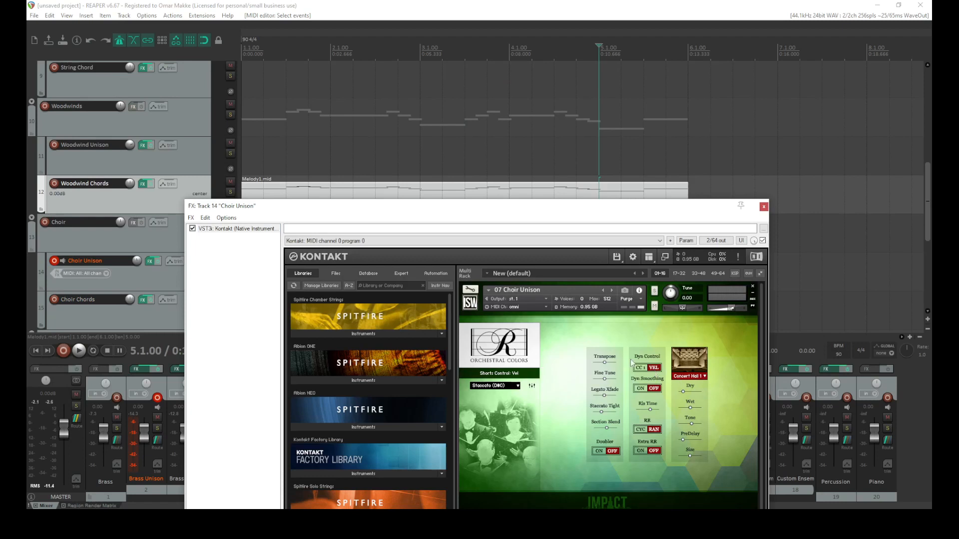
left_click(764, 206)
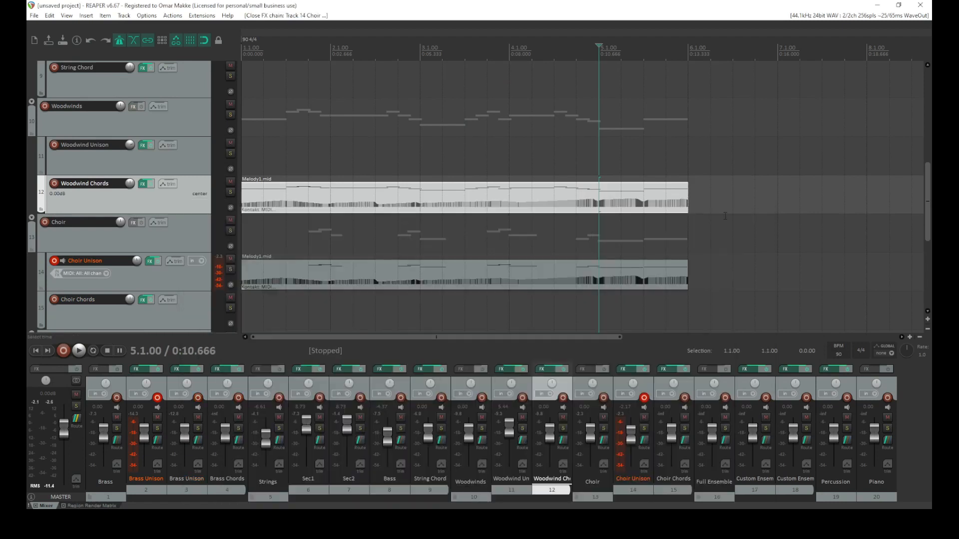
Select the Choir Unison MIDI item and briefly start and stop playback
left_click(308, 268)
key("space")
key("space")
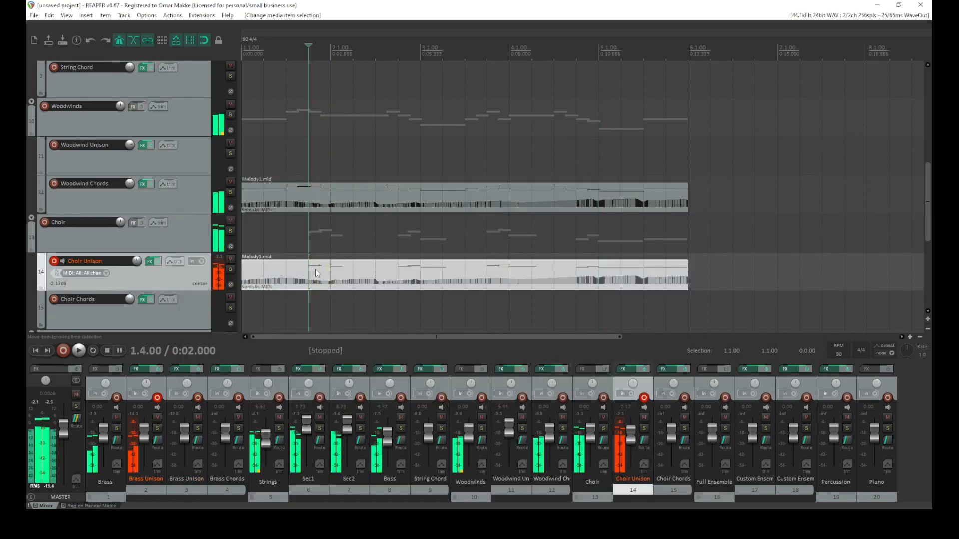
Open the Choir Unison MIDI item and adjust the velocities of its notes in bars 1 and 2
double_click(315, 269)
left_click_drag(270, 212, 270, 227)
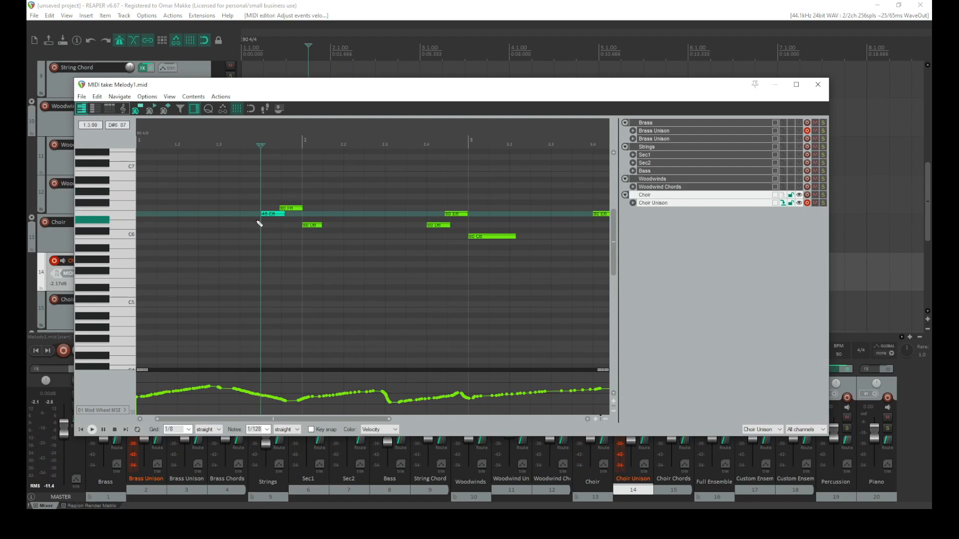
left_click(310, 224)
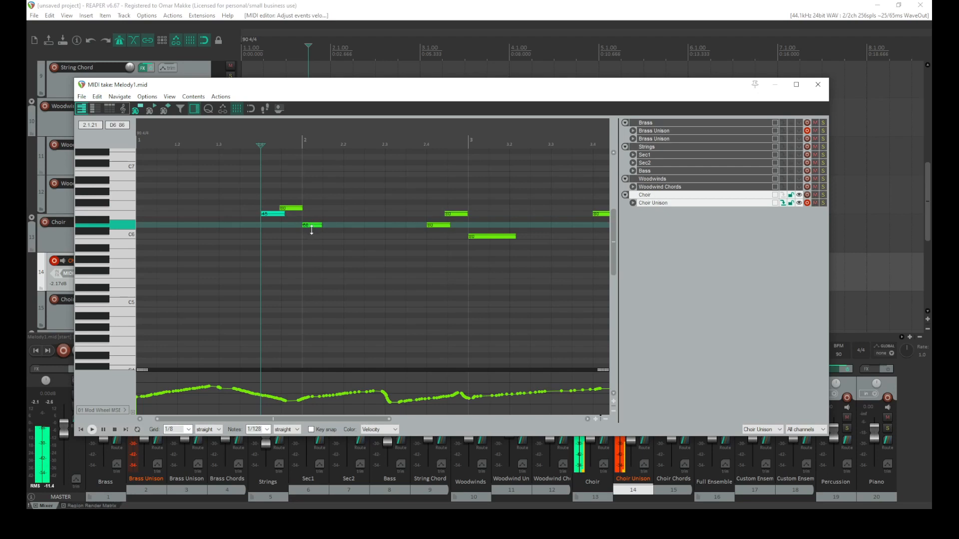
mouse_move(438, 224)
left_mouse_down()
mouse_move(438, 233)
mouse_move(456, 207)
left_mouse_up()
left_click_drag(475, 238, 476, 260)
Adjust the velocities of further Choir Unison notes in bars 3 to 5 and close the MIDI editor
scroll(465, 231, "right", 3)
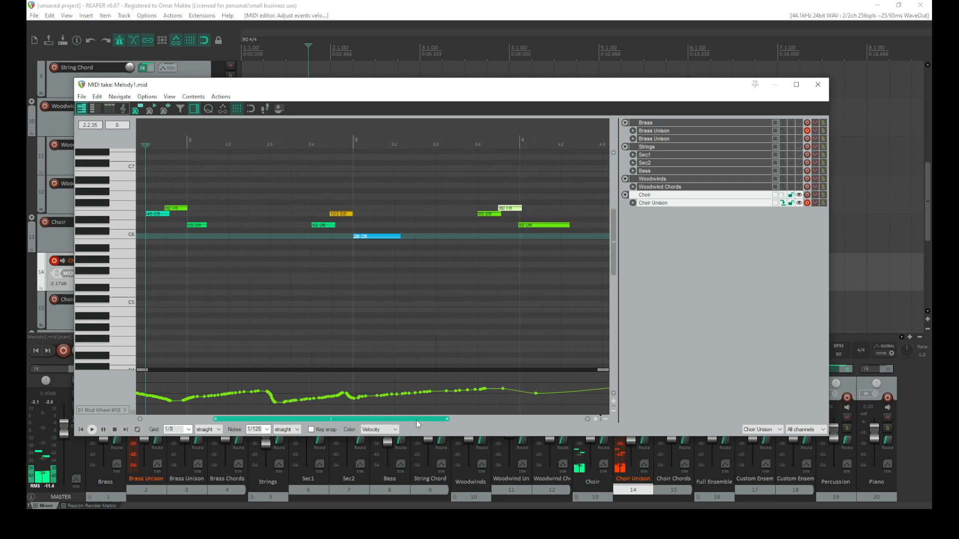
mouse_move(488, 213)
left_mouse_down()
mouse_move(487, 231)
mouse_move(531, 244)
left_mouse_up()
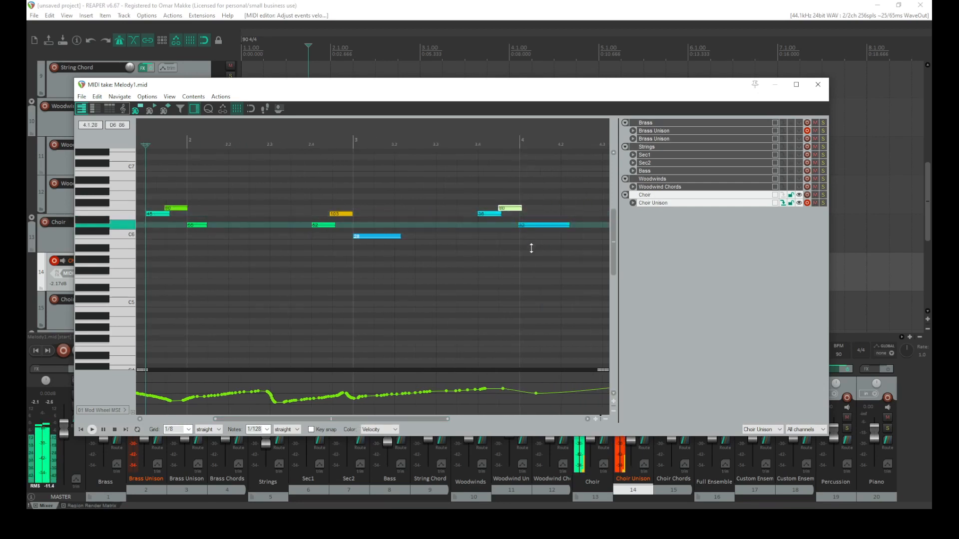
scroll(409, 420, "right", 5)
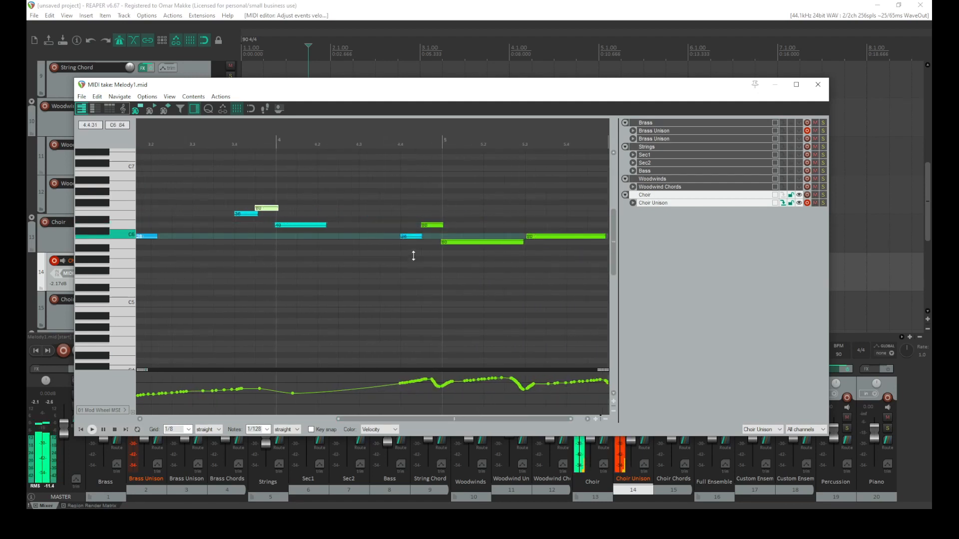
left_click_drag(432, 225, 438, 224)
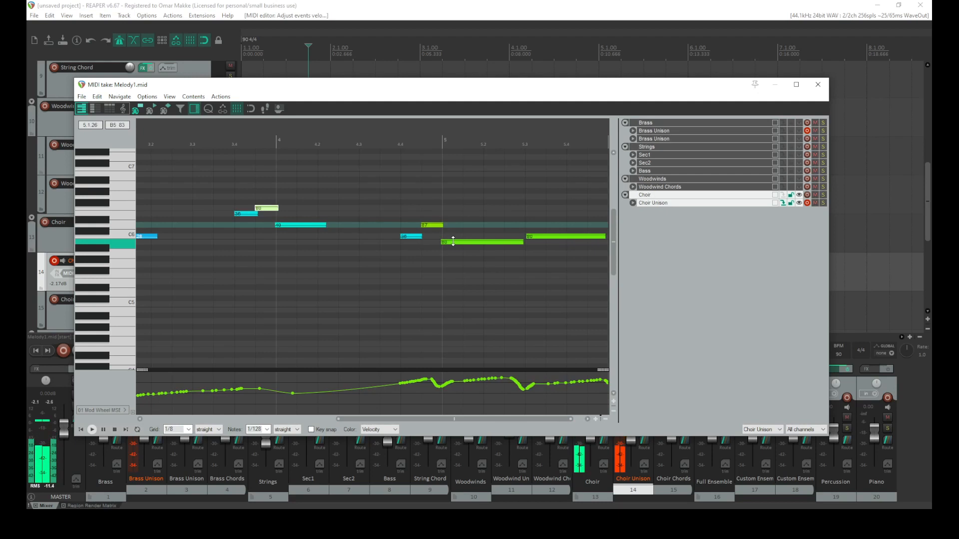
left_click_drag(429, 222, 429, 230)
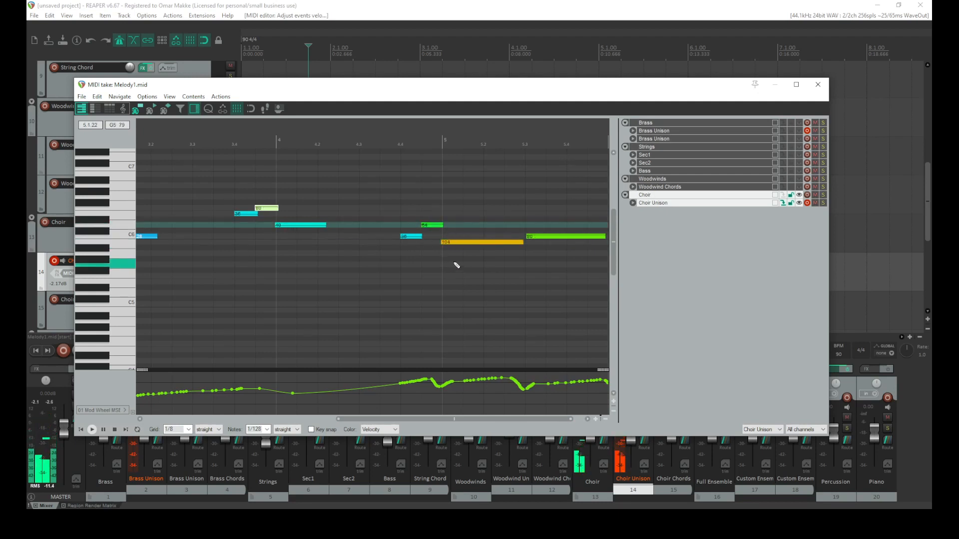
left_click_drag(536, 236, 536, 243)
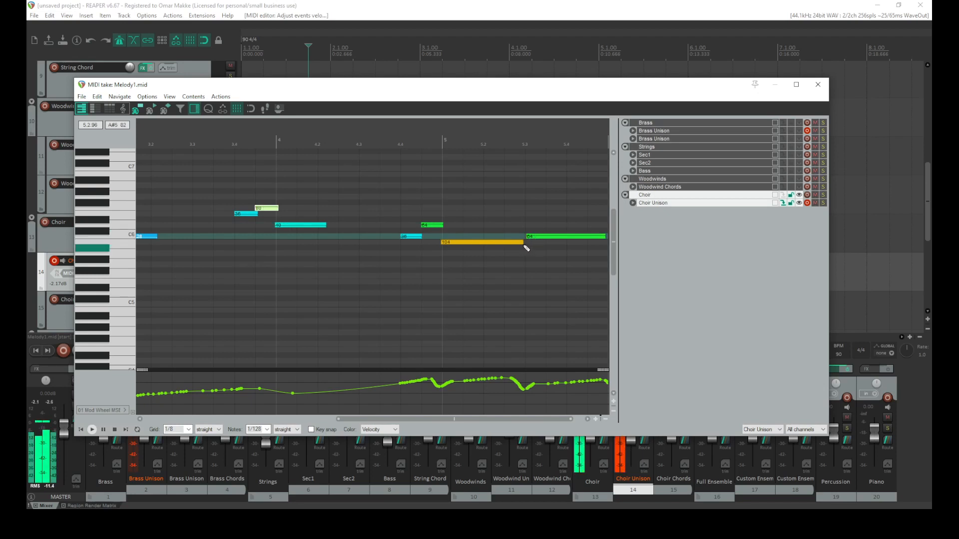
left_click(817, 84)
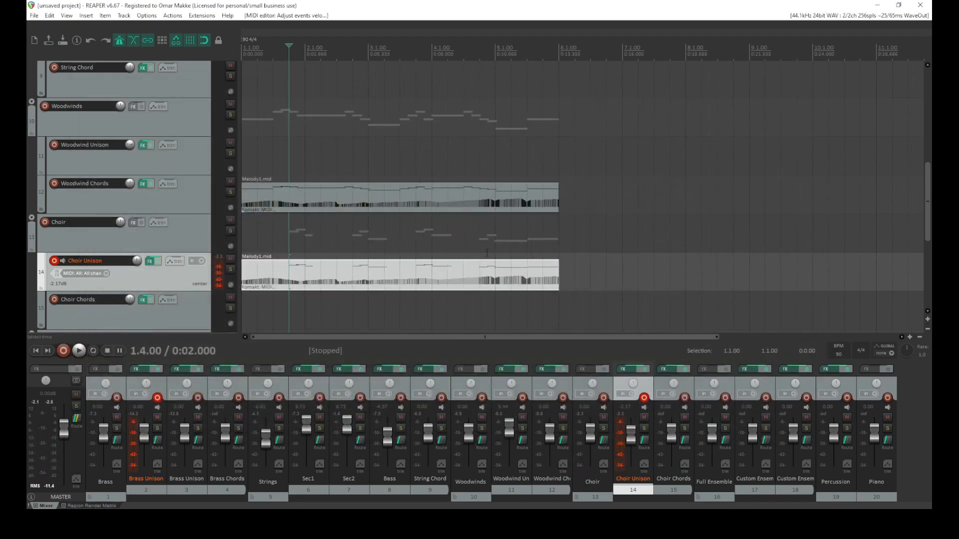
Play the arrangement from the project start and stop it
left_click(36, 351)
key("space")
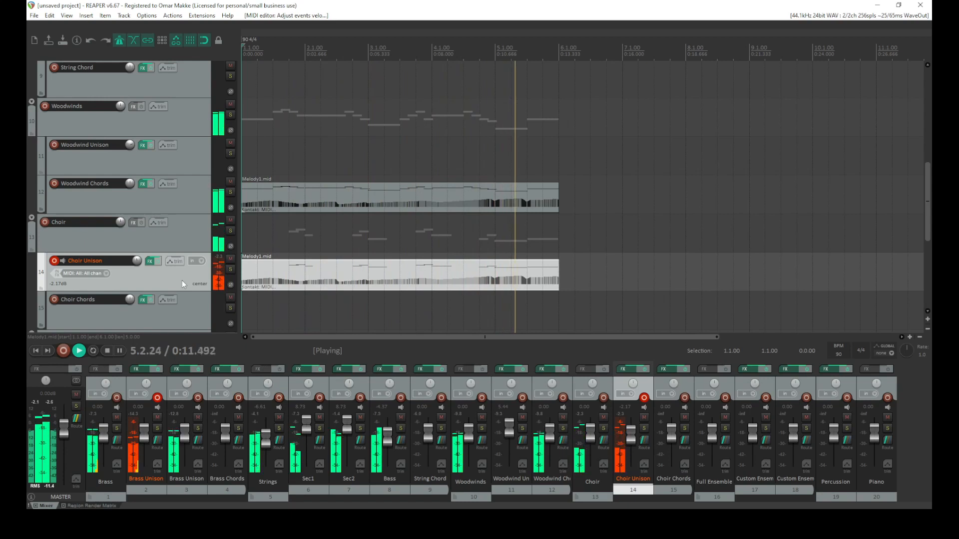
key("space")
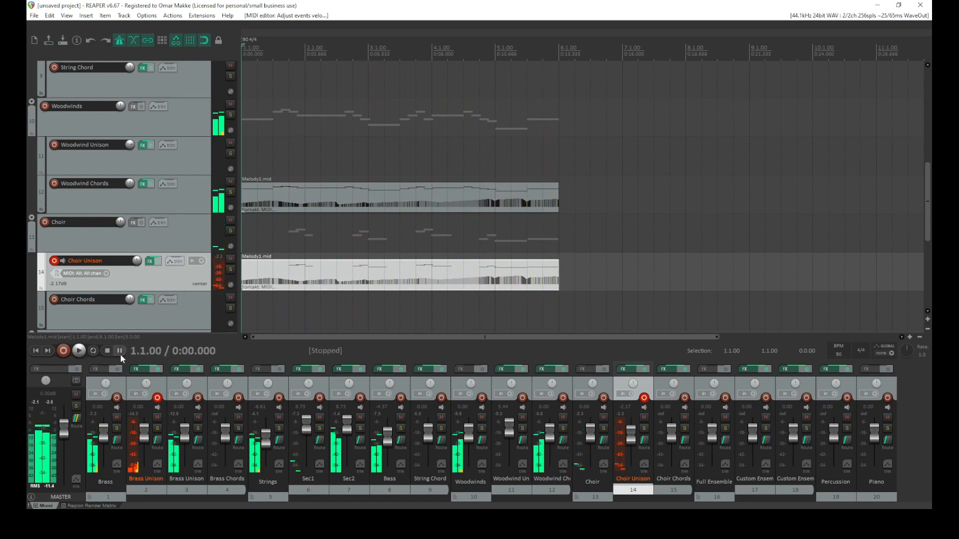
Listen to the opening of the arrangement again
scroll(133, 313, "down", 1)
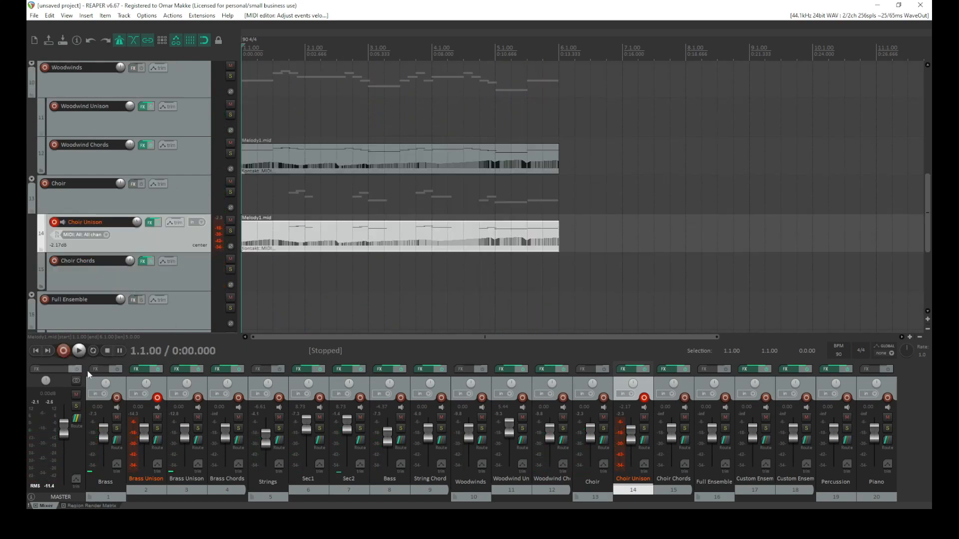
scroll(107, 259, "down", 1)
scroll(97, 190, "up", 1)
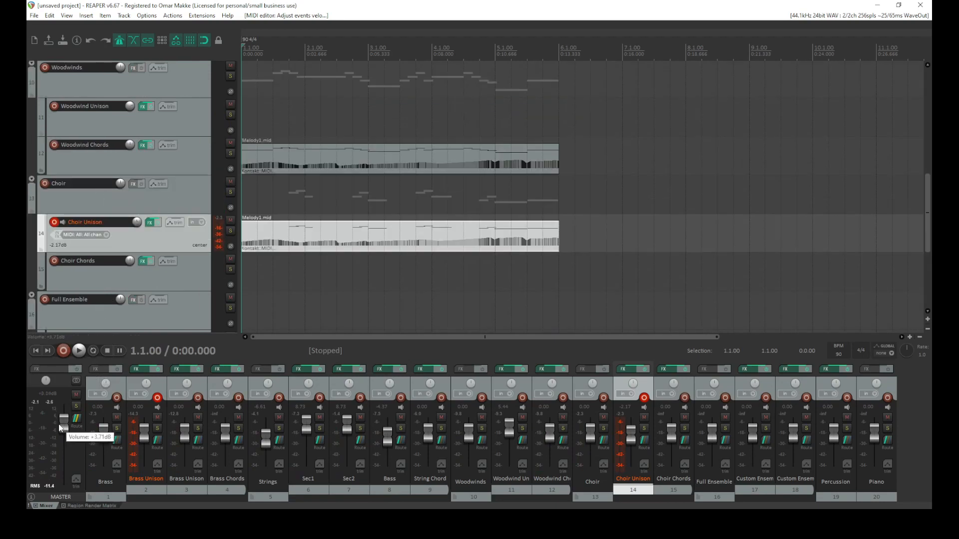
key("space")
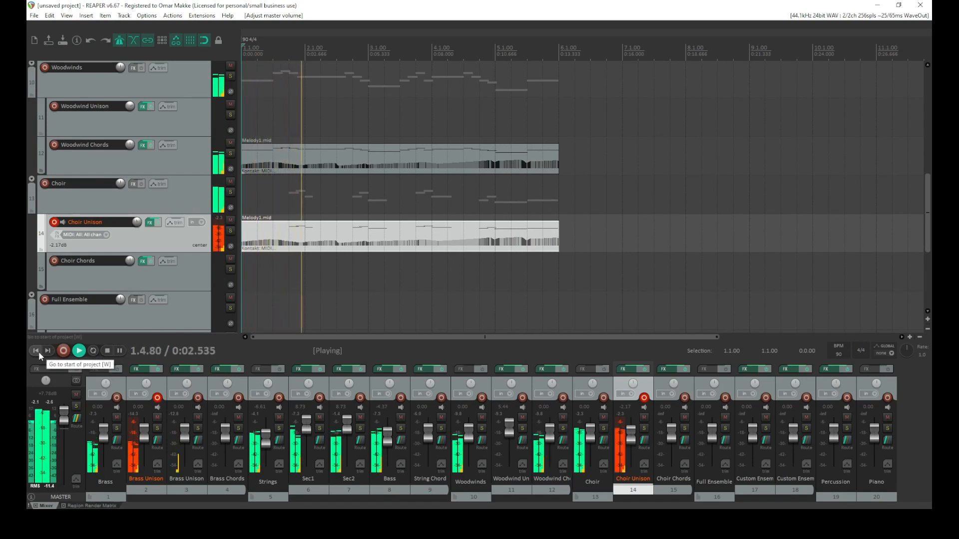
left_click(107, 351)
Add the ReaXcomp compressor to the master track's FX chain
left_click(37, 369)
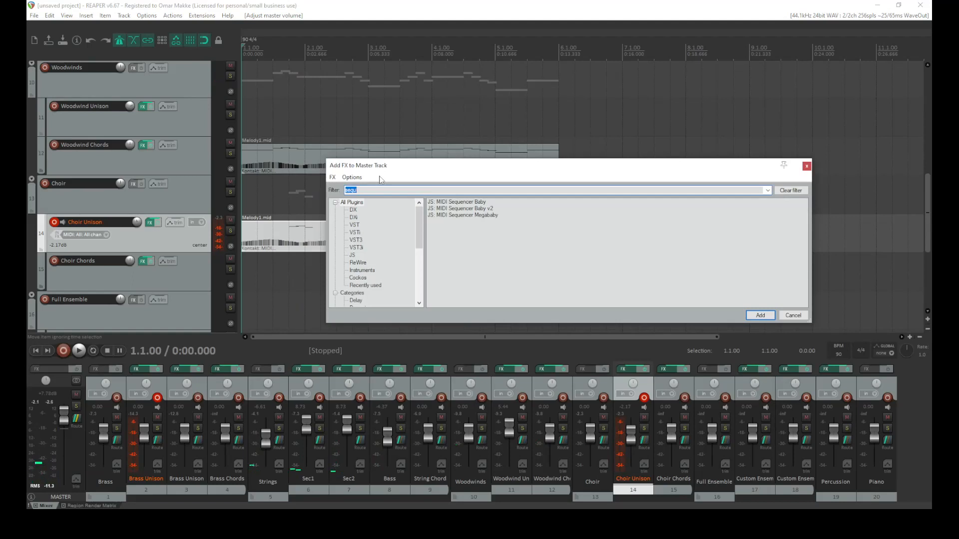
left_click(363, 190)
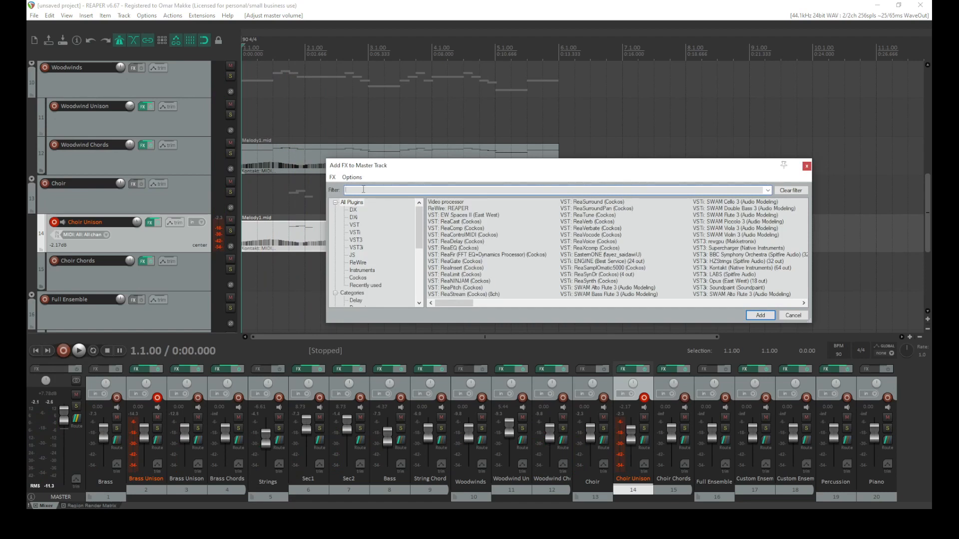
double_click(474, 208)
Add ReaEQ to the master track's FX chain as well
left_click_drag(285, 36, 449, 121)
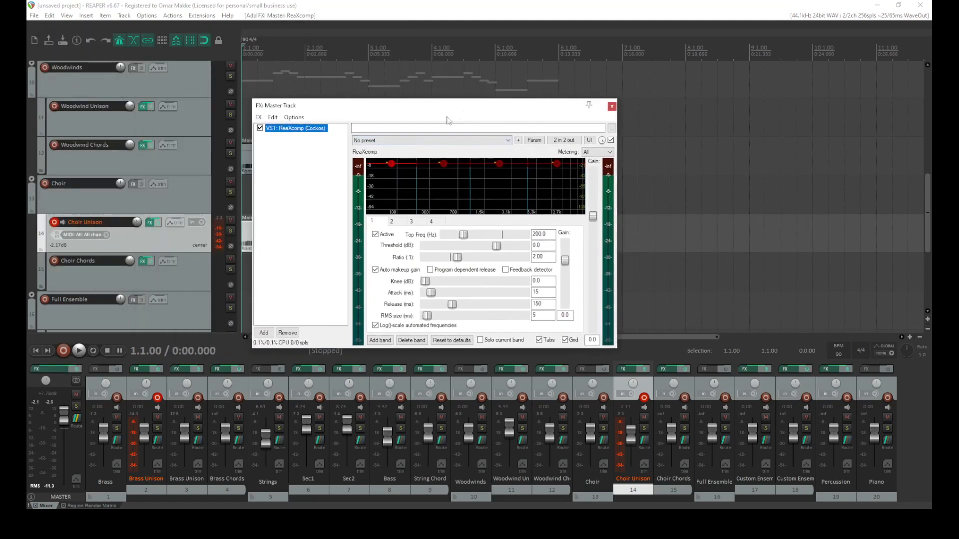
left_click(272, 118)
left_click(279, 125)
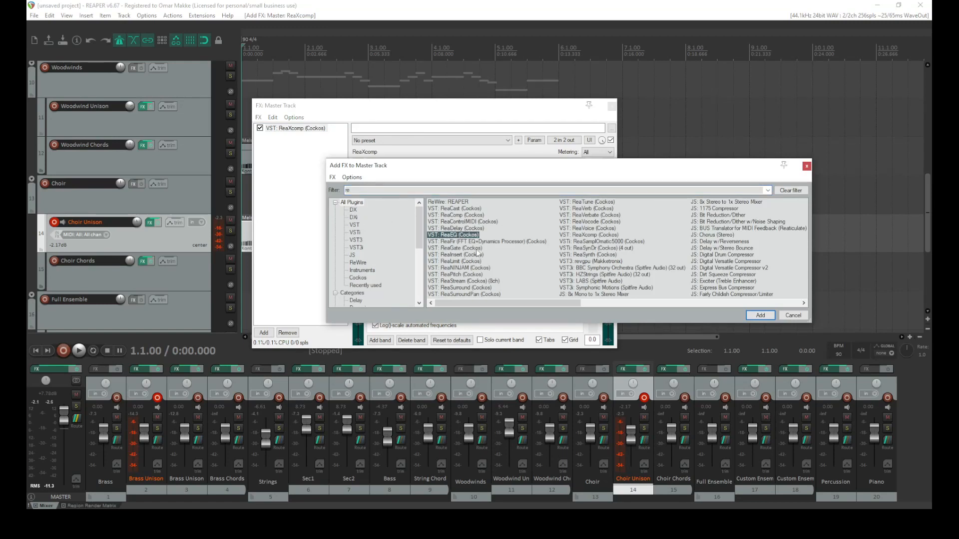
left_click(760, 315)
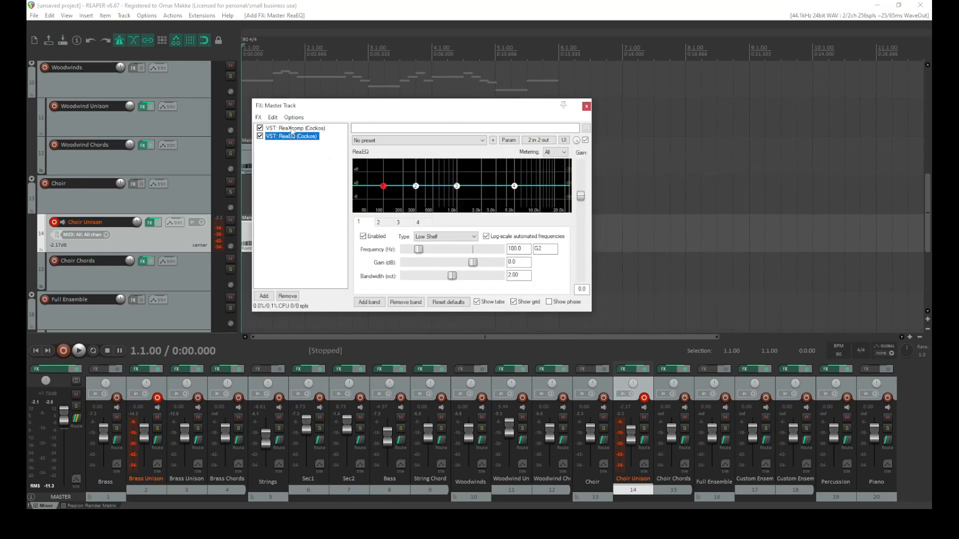
Place ReaEQ before ReaXcomp and set a -7.5 dB high shelf near 10.3 kHz and a -11.5 dB low shelf near 27.6 Hz
left_click_drag(291, 156, 291, 155)
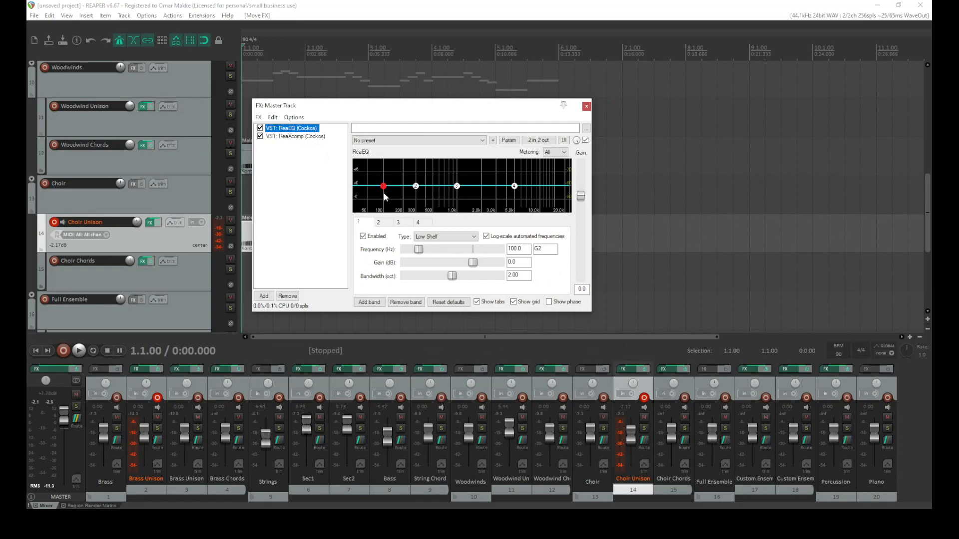
left_click_drag(514, 186, 542, 205)
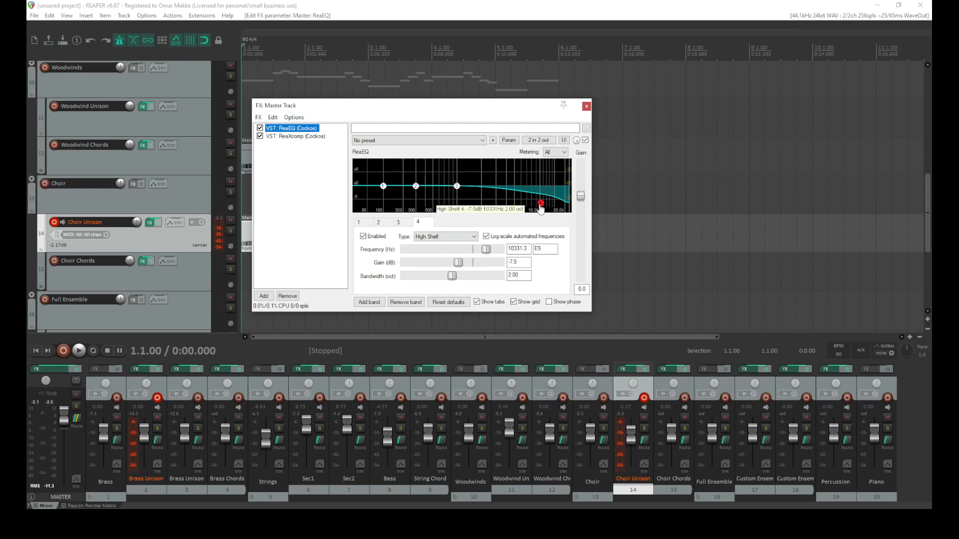
left_click_drag(384, 185, 363, 210)
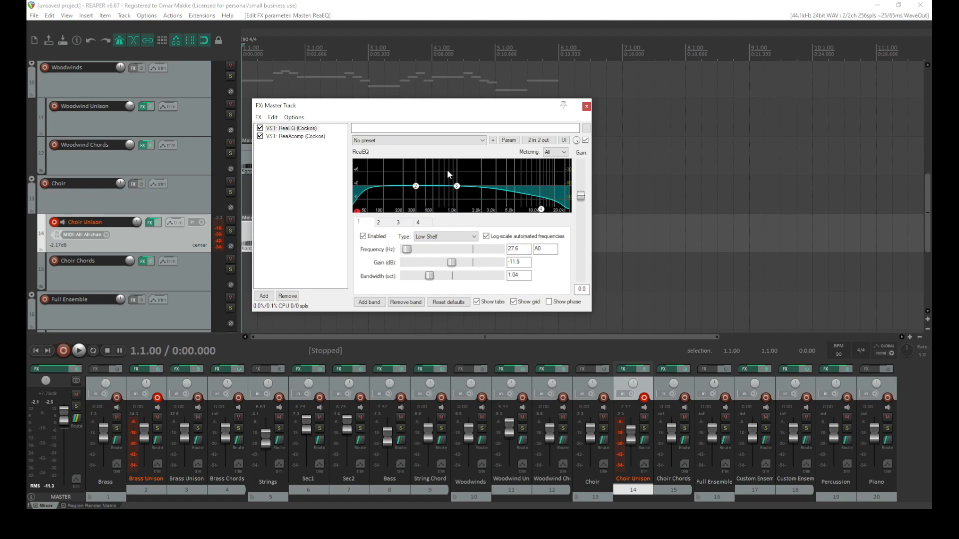
Open ReaXcomp, widen the FX window and audition the mix briefly
left_click(299, 137)
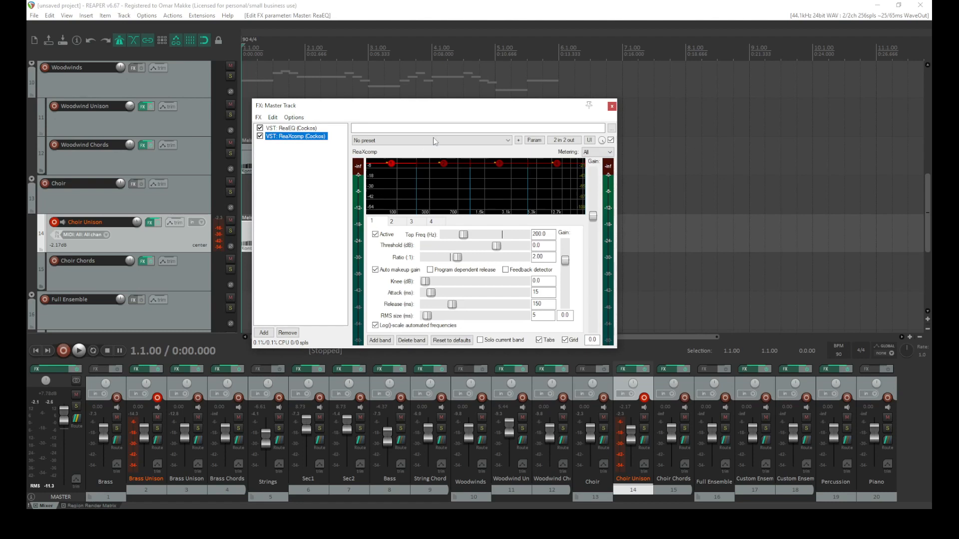
left_click_drag(617, 140, 742, 141)
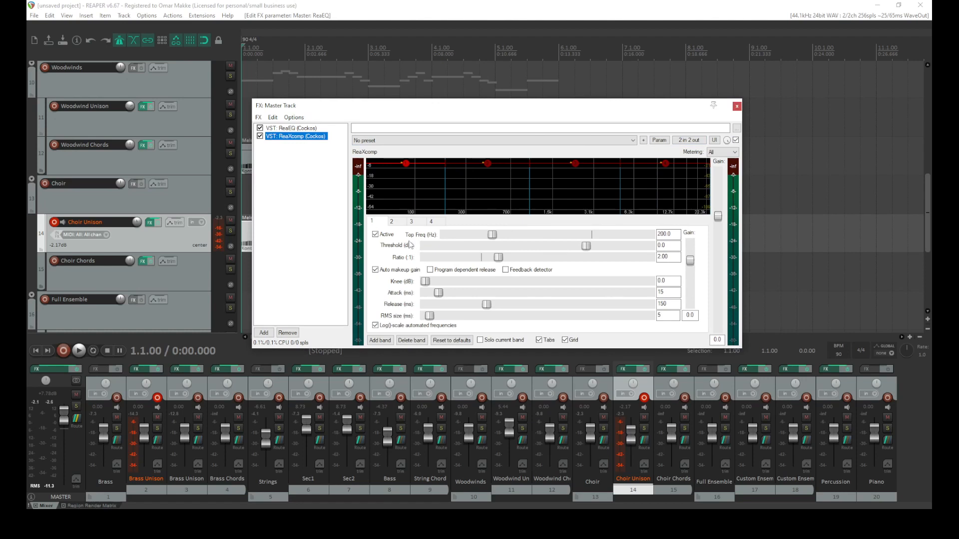
key("space")
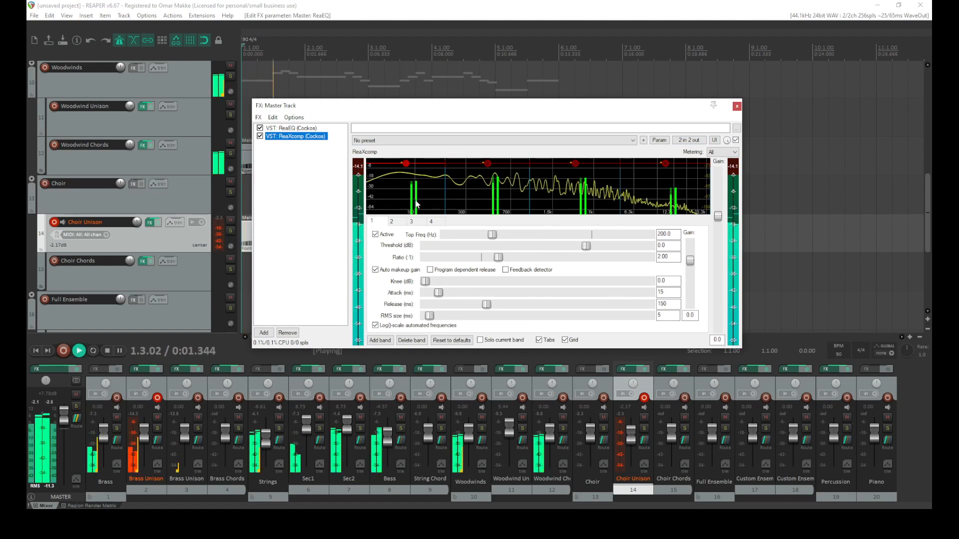
key("space")
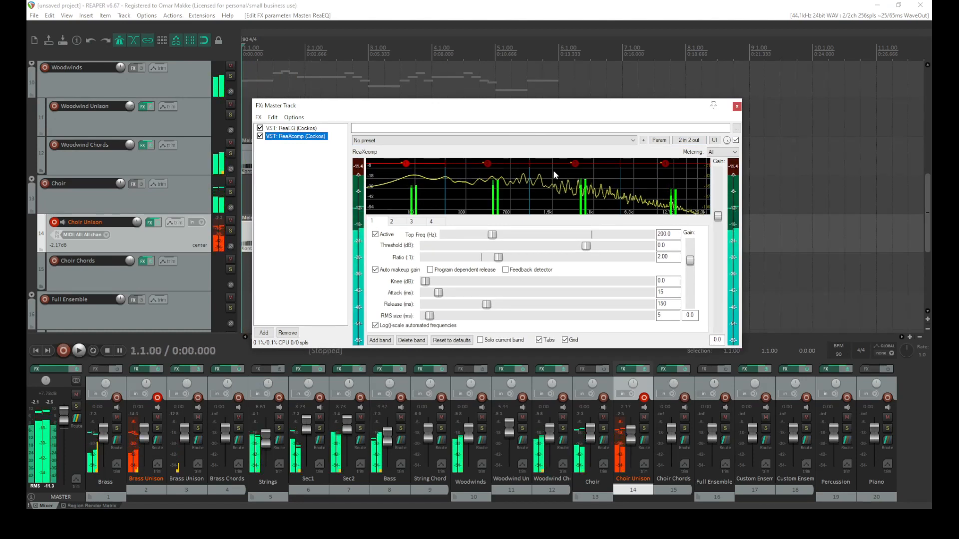
Set ReaXcomp band 3's threshold to -0.5 dB while the mix plays, and bypass ReaXcomp
mouse_move(574, 166)
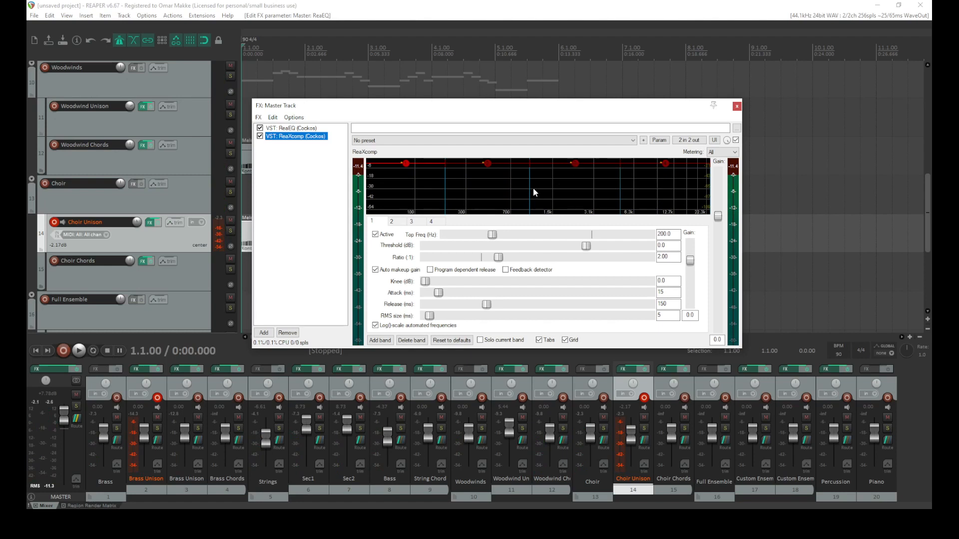
key("space")
left_click_drag(576, 165, 578, 199)
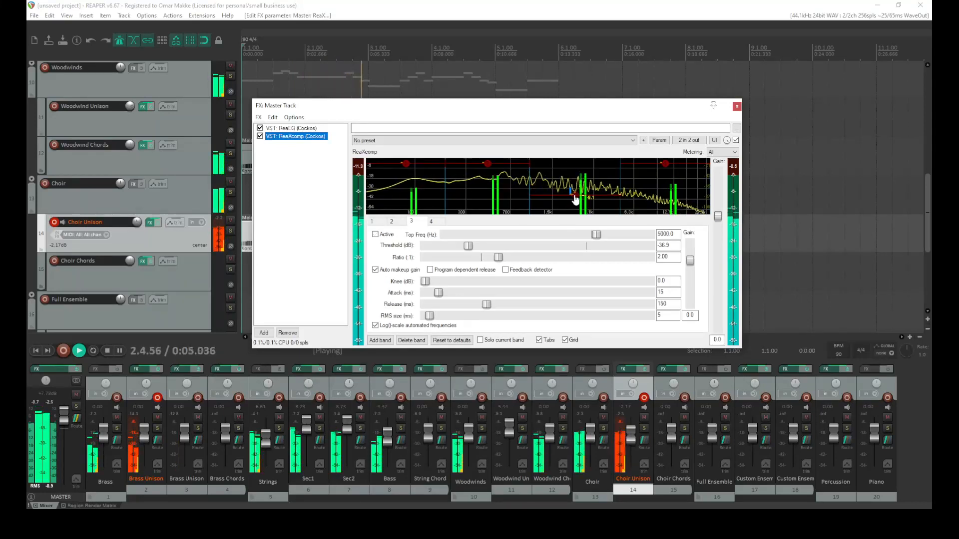
double_click(576, 201)
left_click_drag(576, 201, 576, 170)
double_click(576, 171)
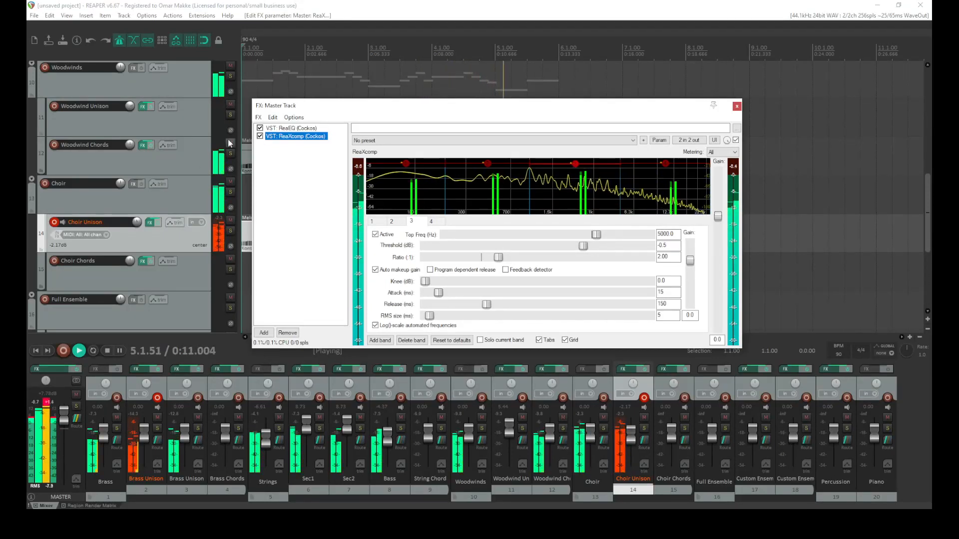
left_click(260, 135)
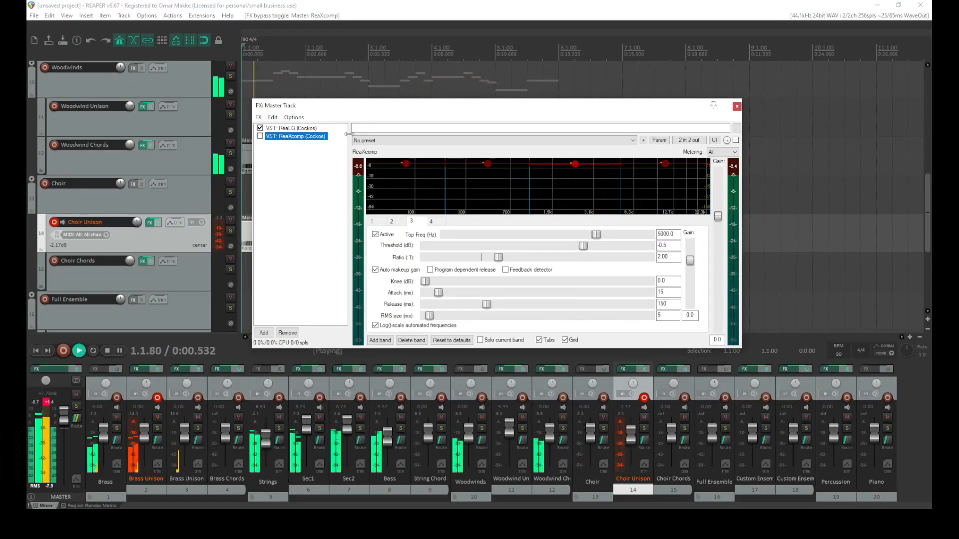
Bypass both ReaXcomp and ReaEQ on the master to compare the mix, and reset the master fader
left_click(260, 136)
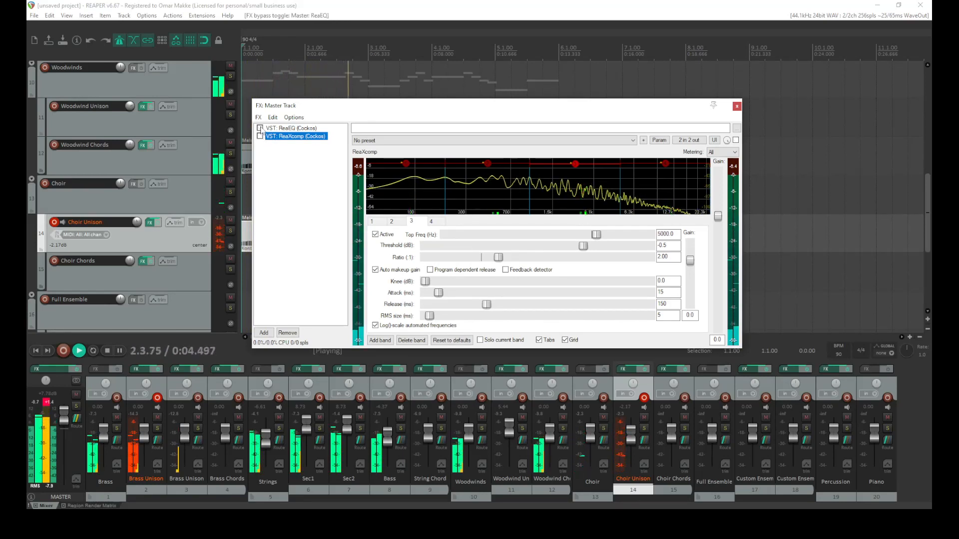
left_click(260, 128)
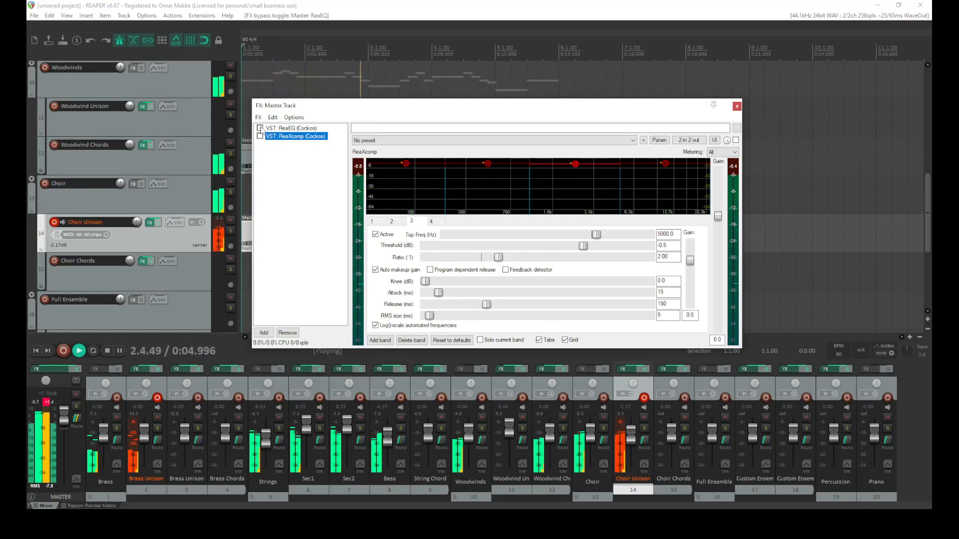
double_click(64, 415)
Re-enable both master plugins and set ReaXcomp band 3 to a -19.2 dB threshold with a 4.40 ratio while auditioning
left_click_drag(576, 164, 575, 183)
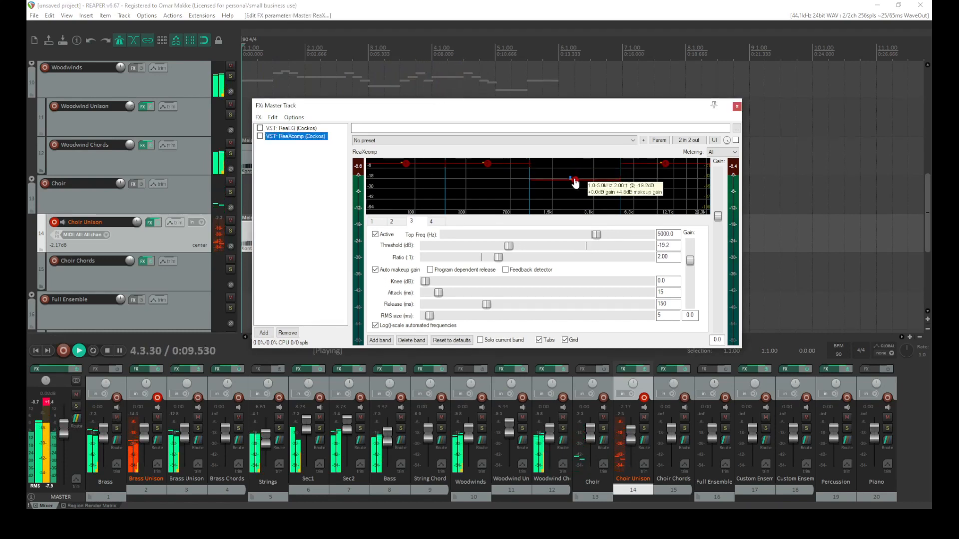
left_click(259, 136)
key("space")
left_click_drag(498, 257, 516, 260)
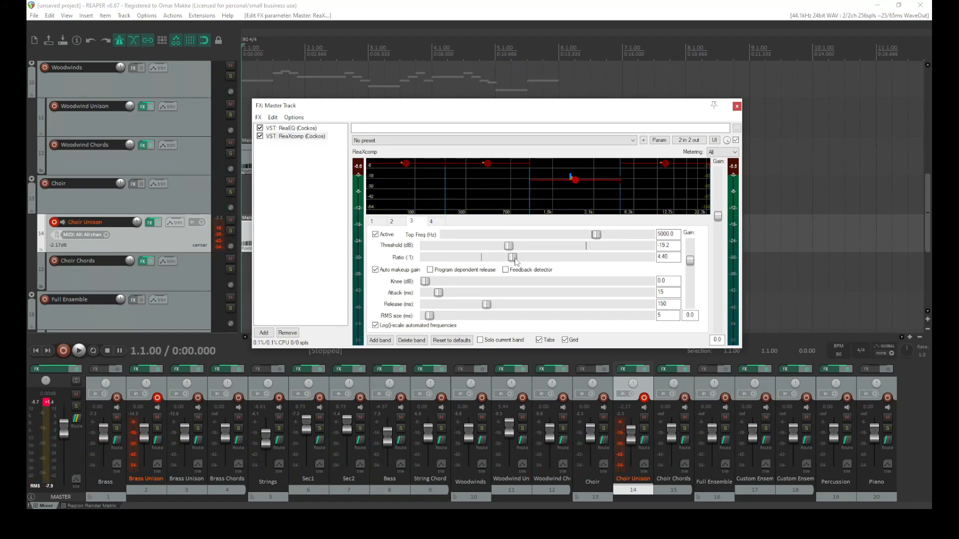
key("space")
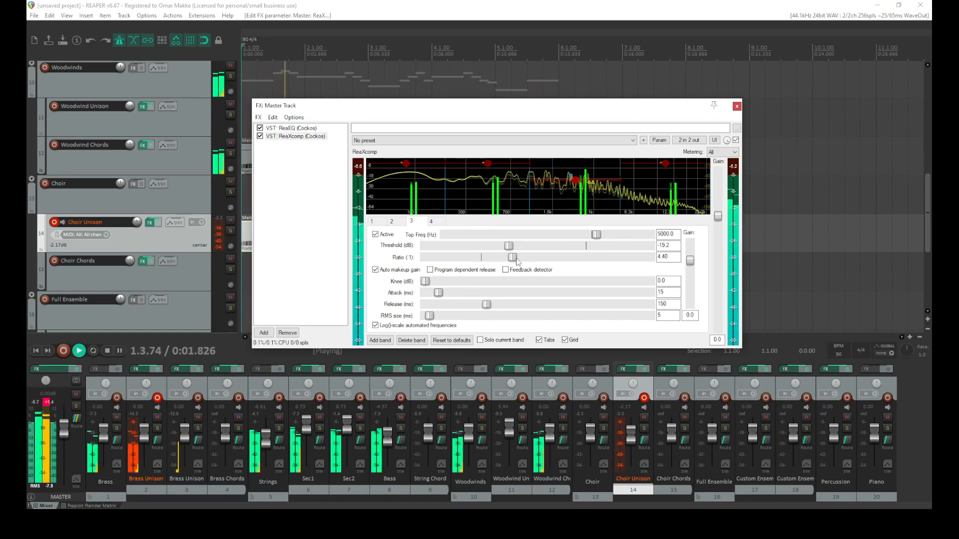
Try heavier band 3 ratio and threshold settings during playback, ending at a 2.59 ratio with the threshold reset to 0 dB
left_click_drag(512, 257, 533, 257)
left_click_drag(574, 182, 574, 203)
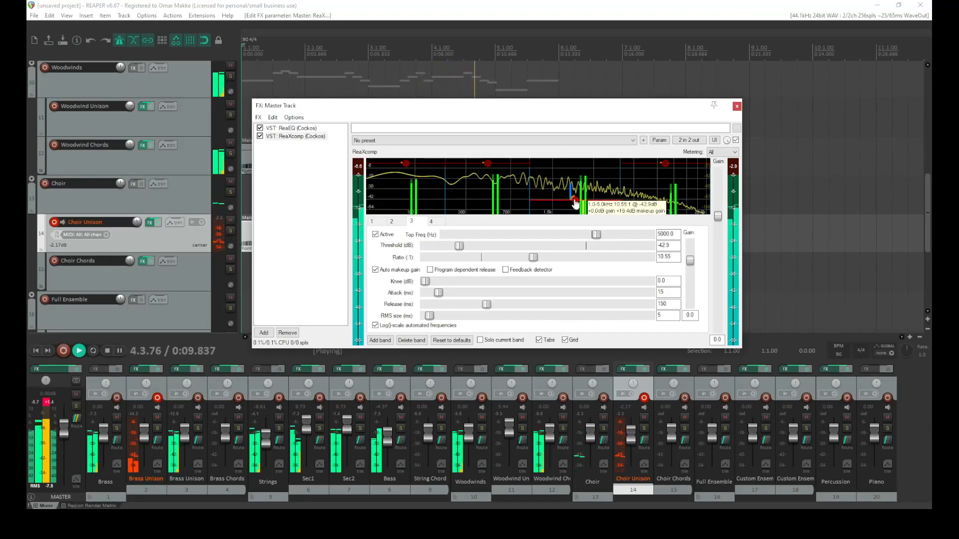
left_click_drag(575, 202, 576, 165)
key("space")
left_click_drag(533, 258, 502, 259)
left_click_drag(576, 168, 578, 174)
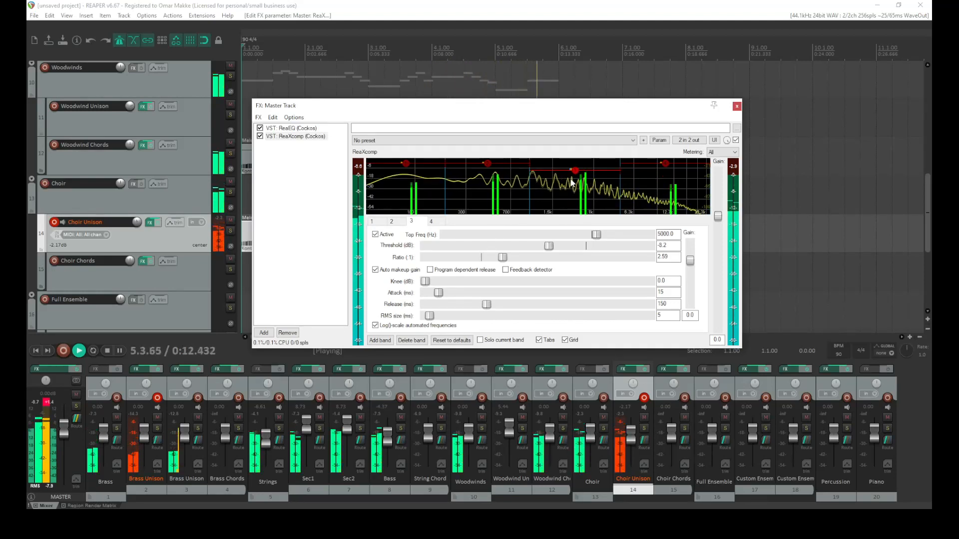
key("space")
left_click_drag(577, 174, 576, 164)
double_click(577, 166)
key("space")
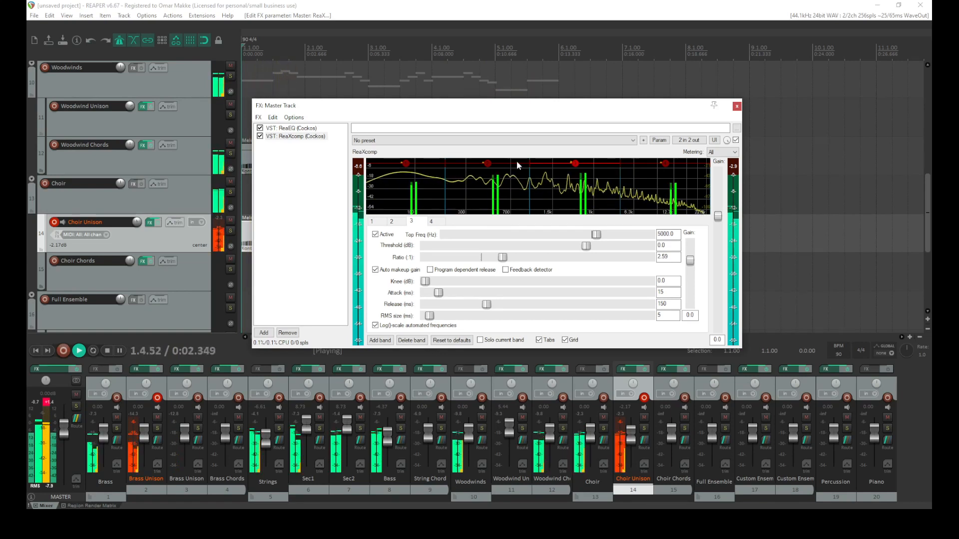
Set ReaXcomp band 2 to about 658 Hz with a 2.98 ratio and a -14.9 dB threshold while listening
mouse_move(487, 164)
left_mouse_down()
mouse_move(489, 176)
mouse_move(525, 183)
mouse_move(475, 175)
left_mouse_up()
left_click_drag(497, 256, 507, 260)
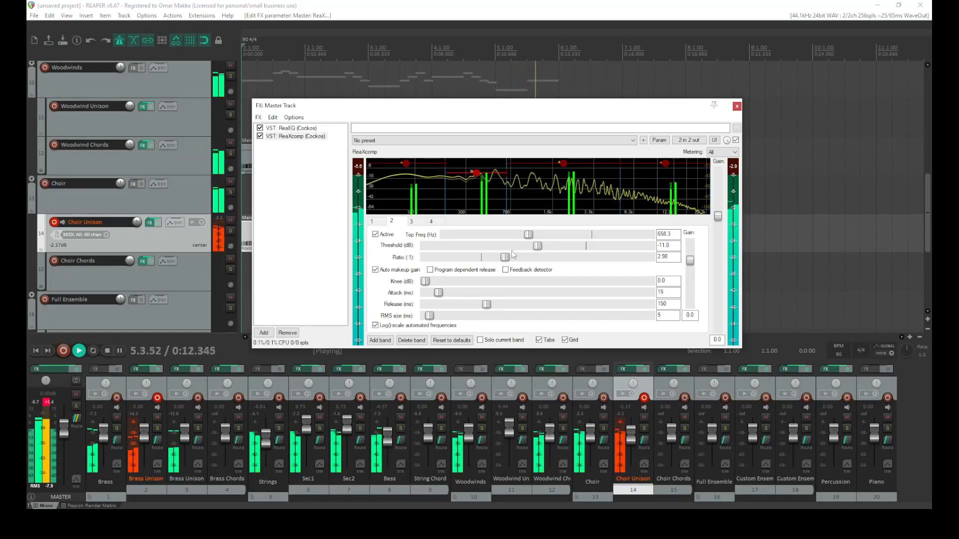
key("space")
key("space")
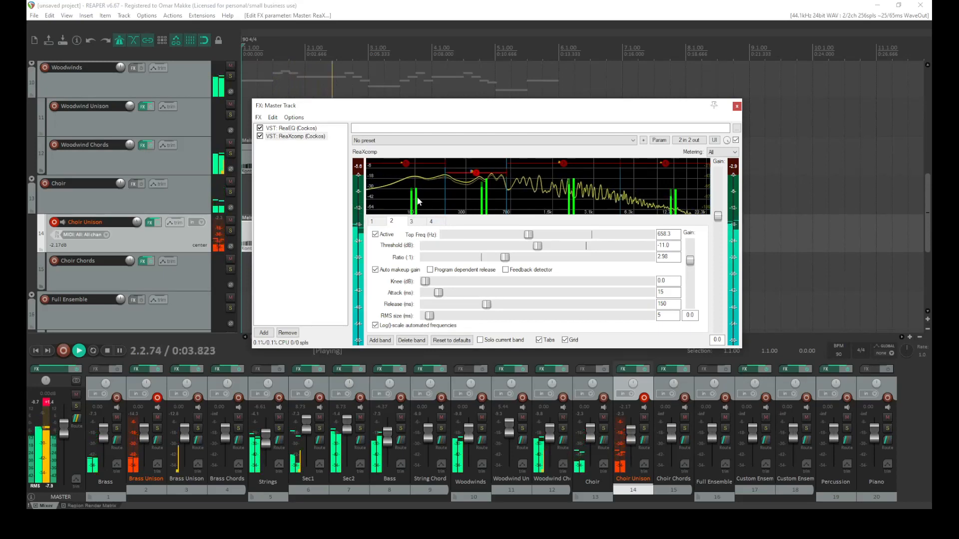
left_click_drag(475, 173, 475, 176)
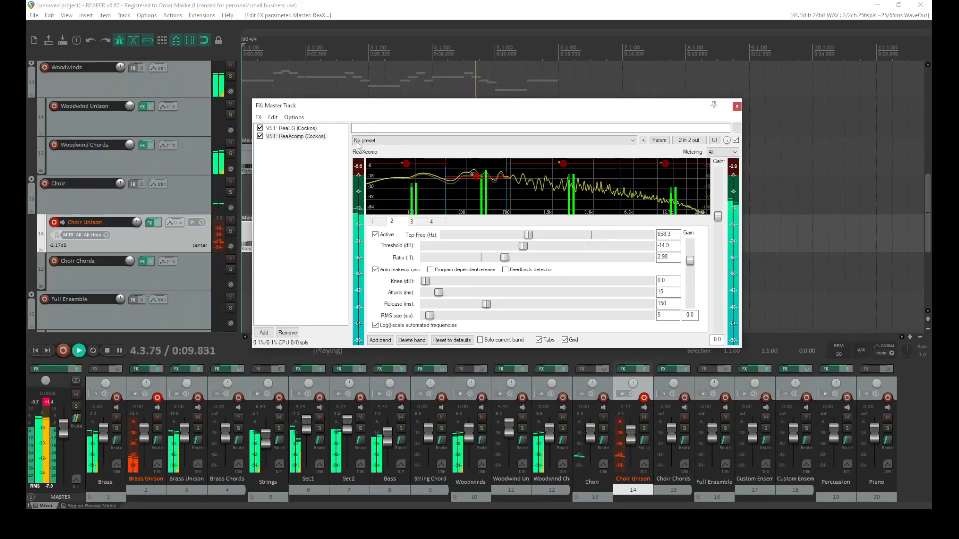
In the master ReaEQ, cut band 2 by -3.5 dB around 337 Hz with a 0.34 octave bandwidth and audition it
left_click(310, 128)
key("space")
left_click(378, 222)
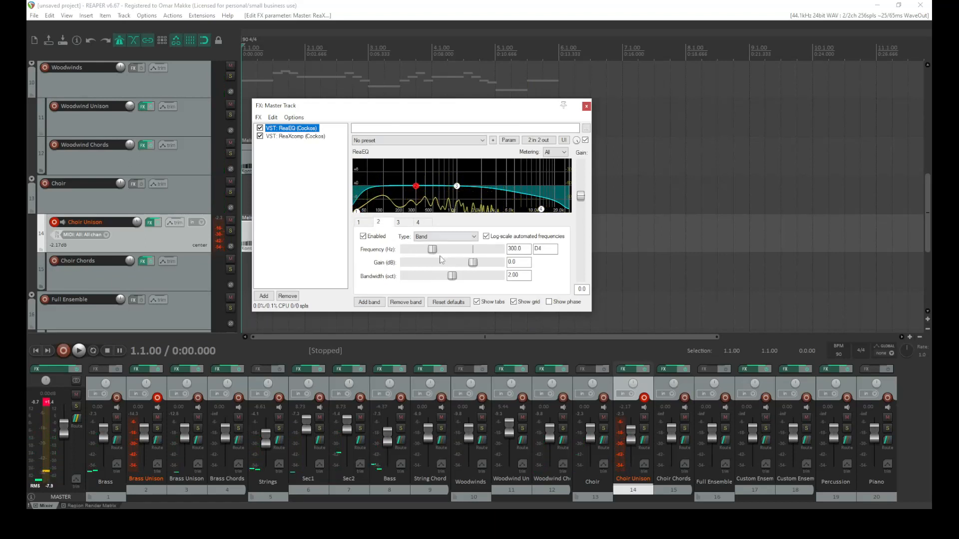
left_click(454, 276)
left_click_drag(416, 186, 418, 196)
key("space")
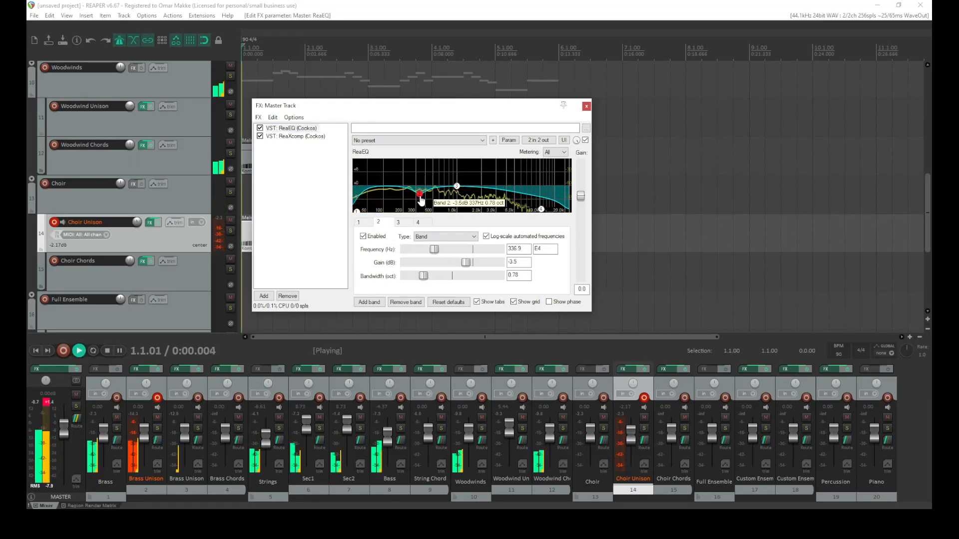
key("space")
mouse_move(419, 195)
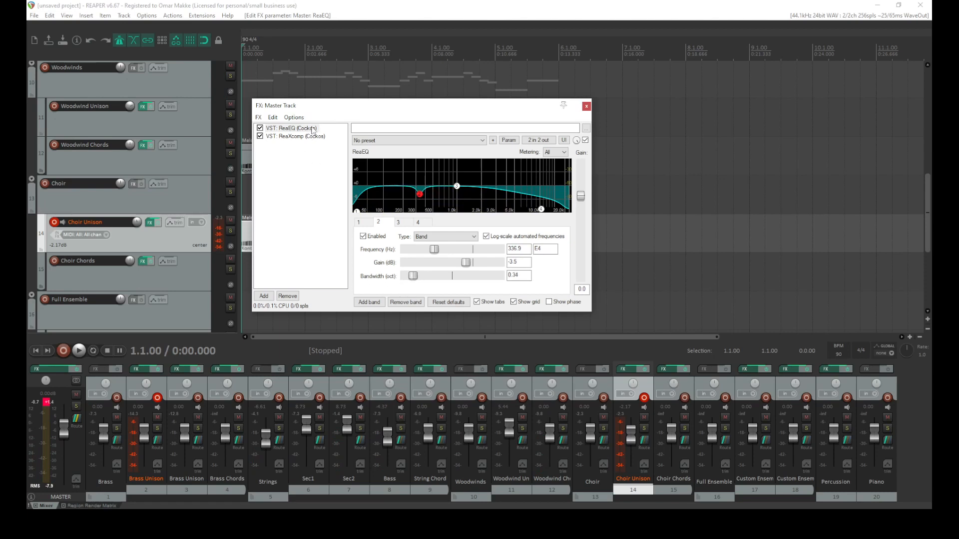
key("space")
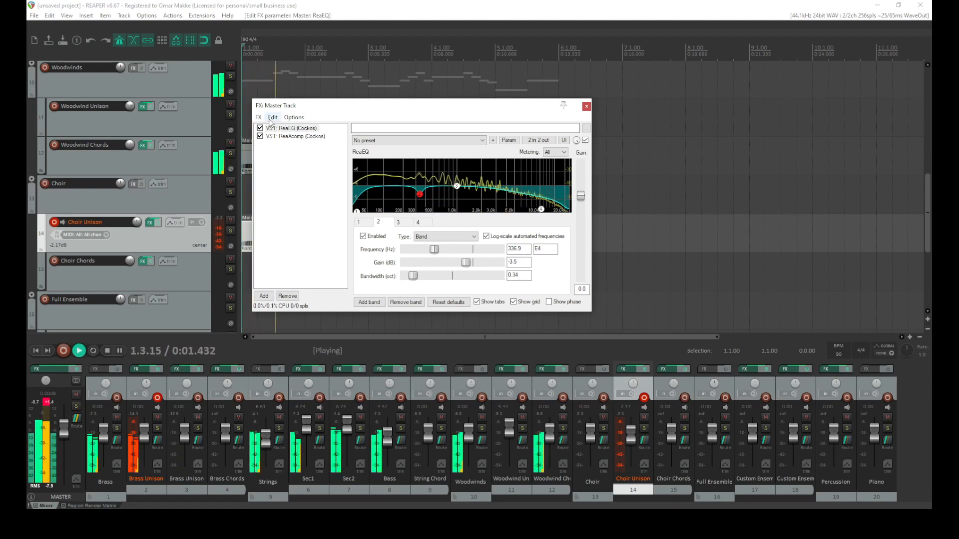
key("space")
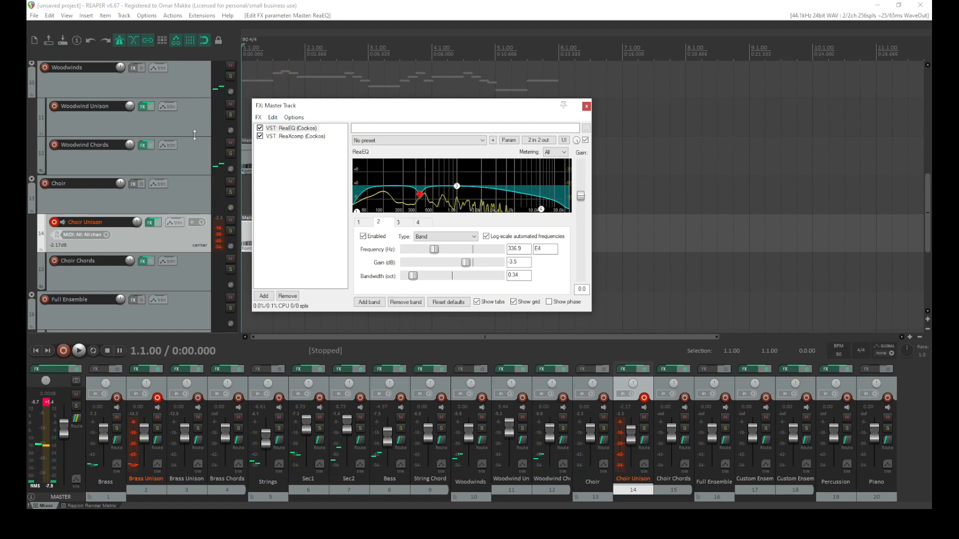
scroll(175, 137, "up", 2)
scroll(153, 167, "up", 3)
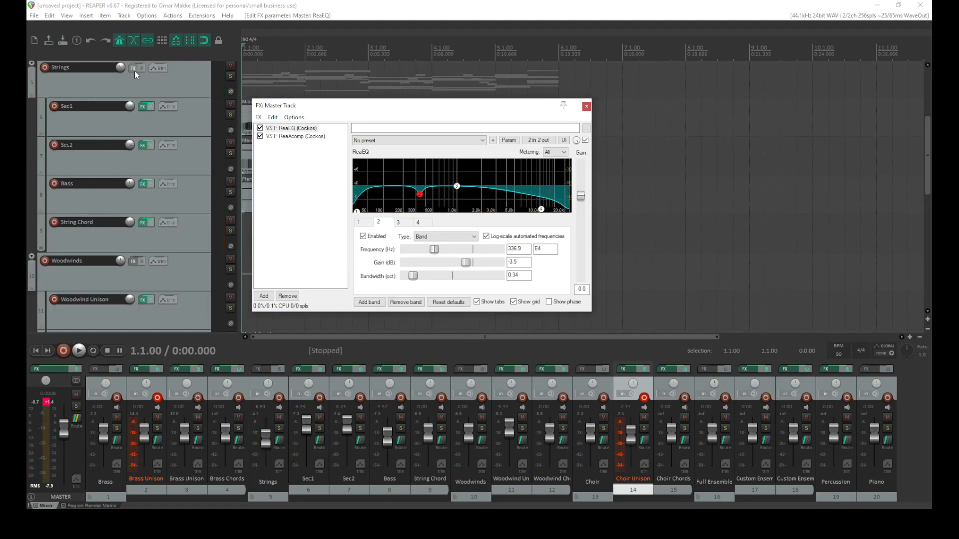
left_click(134, 68)
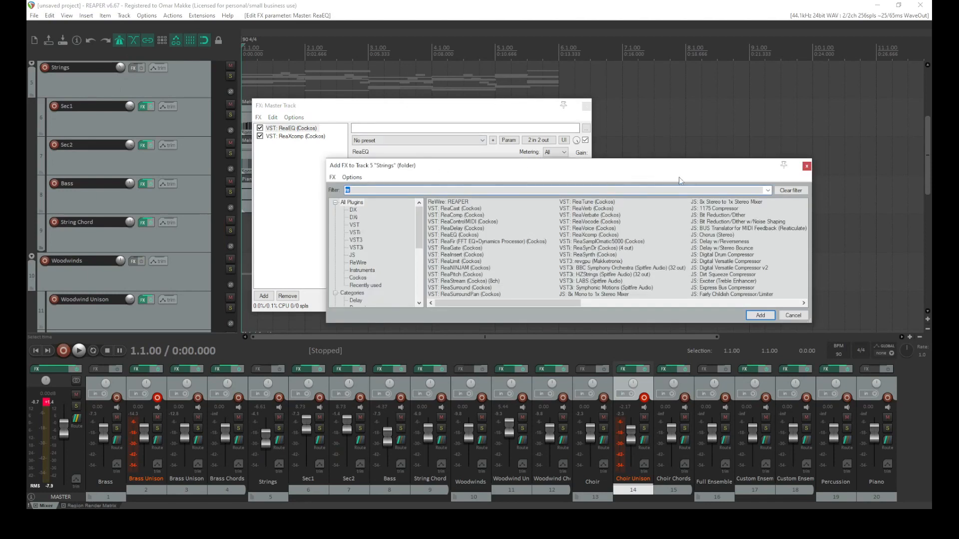
left_click(806, 166)
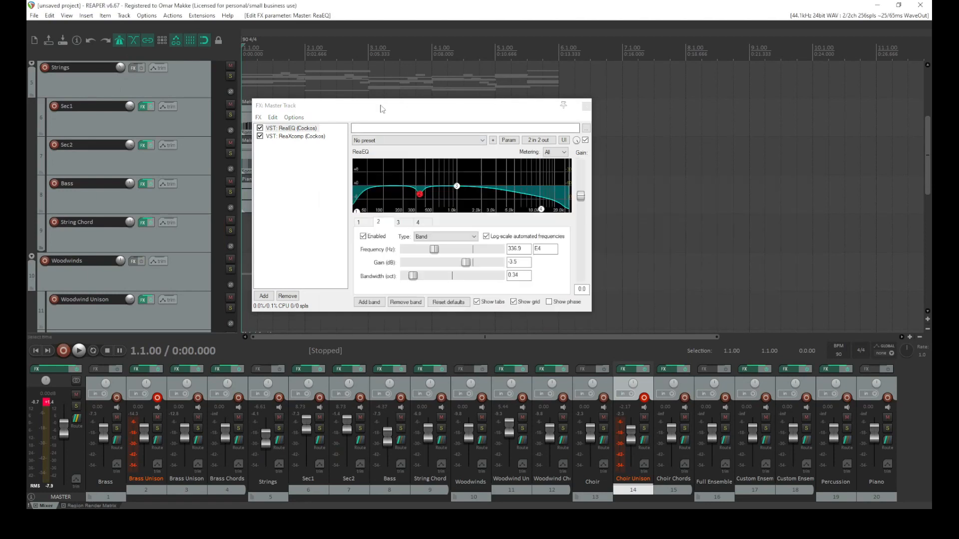
left_click(133, 68)
left_click_drag(458, 169, 231, 223)
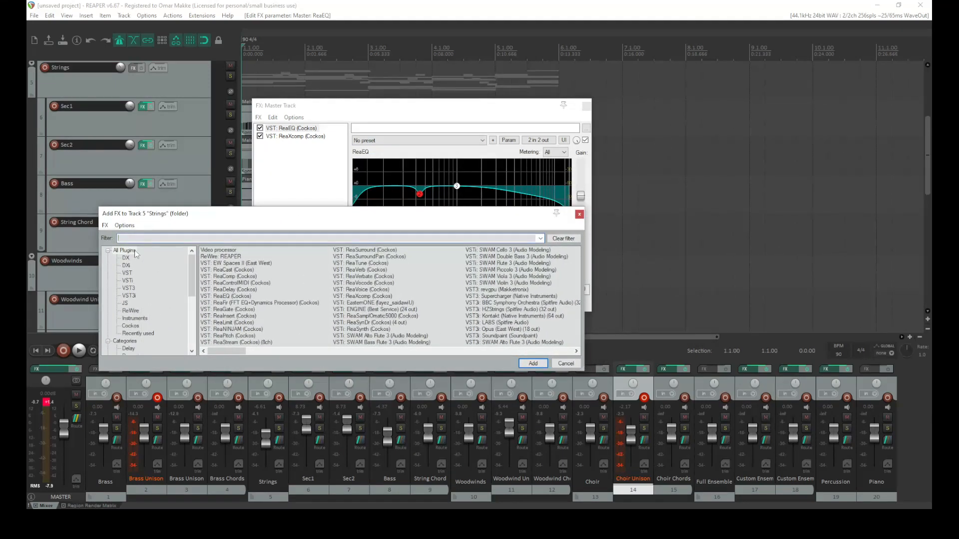
left_click(579, 215)
Add ReaEQ to the Strings folder track's FX chain
scroll(94, 91, "up", 1)
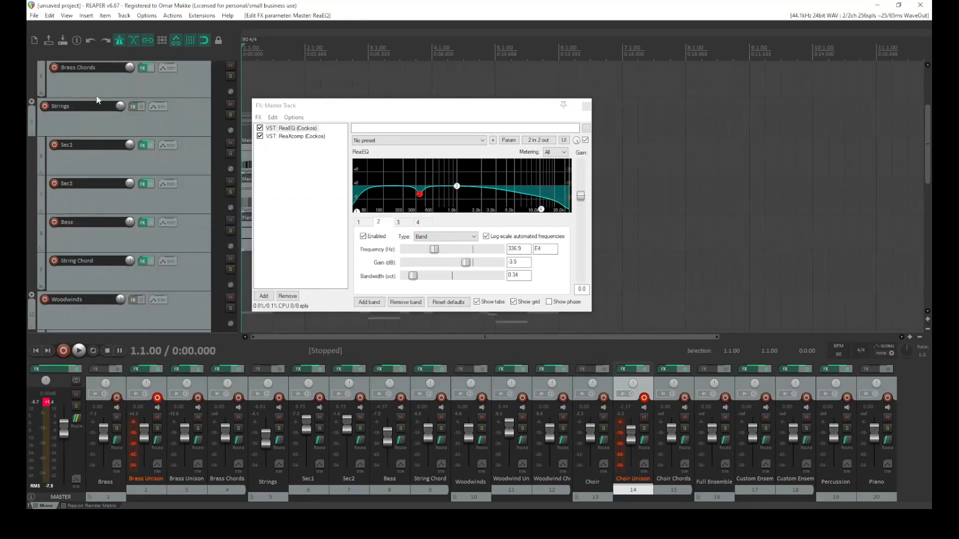
left_click(132, 107)
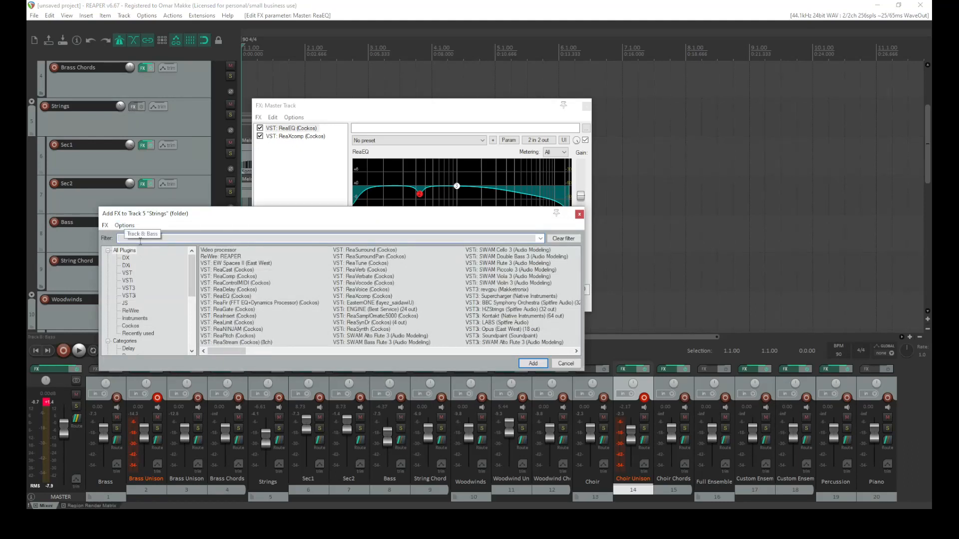
type("eq")
double_click(221, 251)
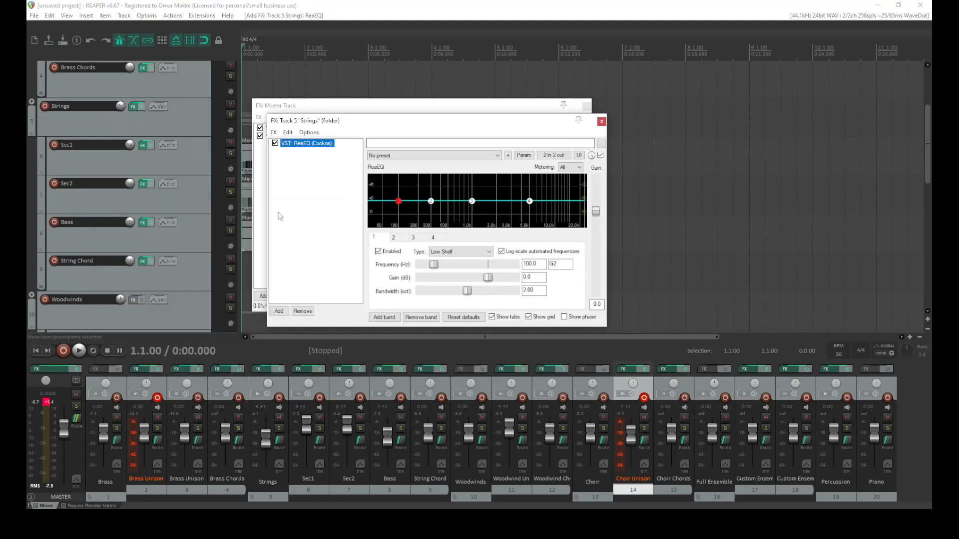
Copy the master's configured ReaEQ onto the Strings track, replacing its default ReaEQ
left_click_drag(344, 123, 210, 198)
left_click(300, 136)
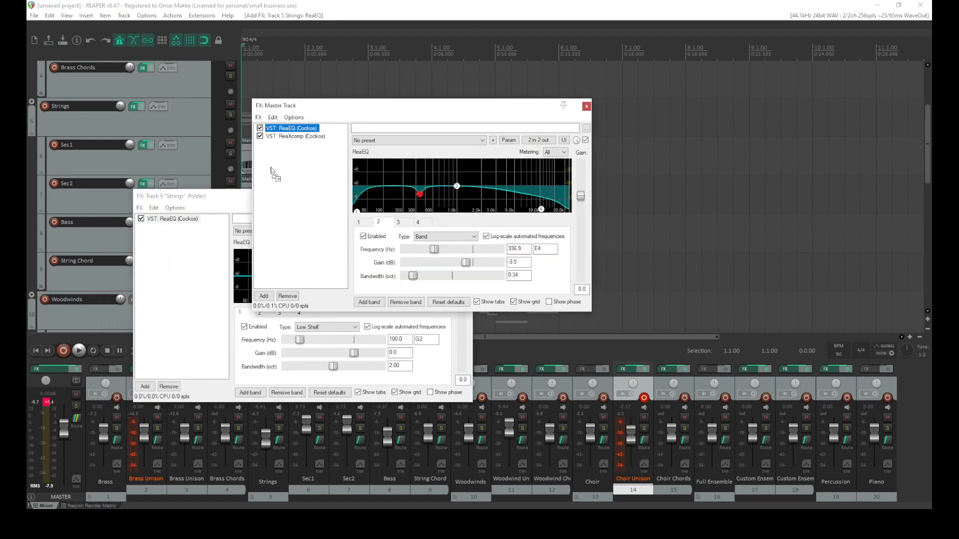
left_click_drag(177, 245, 180, 220)
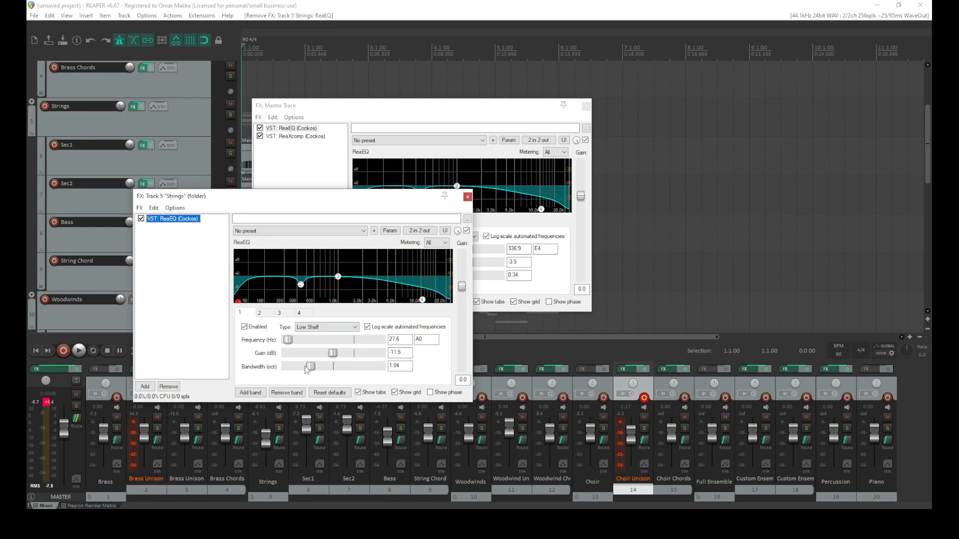
On the Strings ReaEQ, set band 1's bandwidth to 0.98 and nudge band 2 to about 347 Hz, -4.2 dB, comparing bypassed and active
left_click_drag(310, 367, 320, 370)
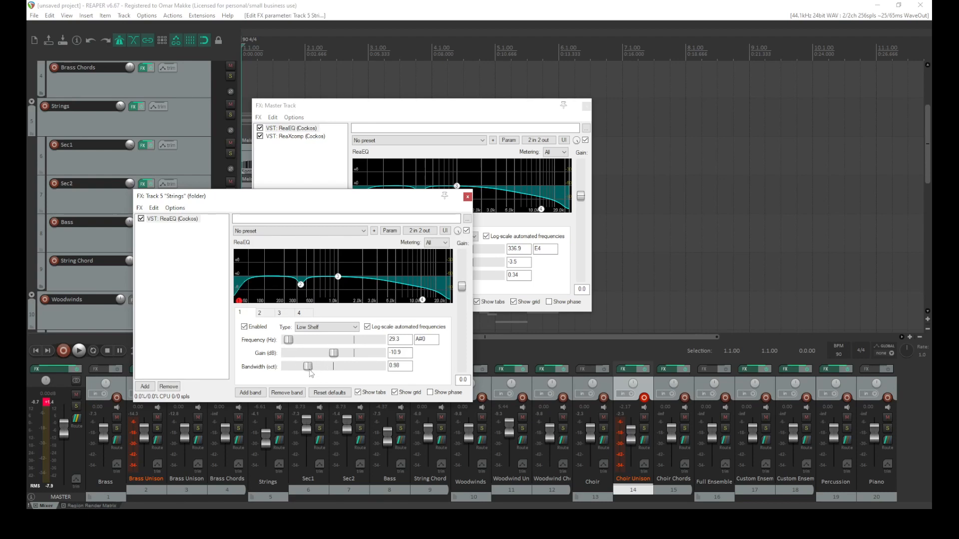
left_click(308, 289)
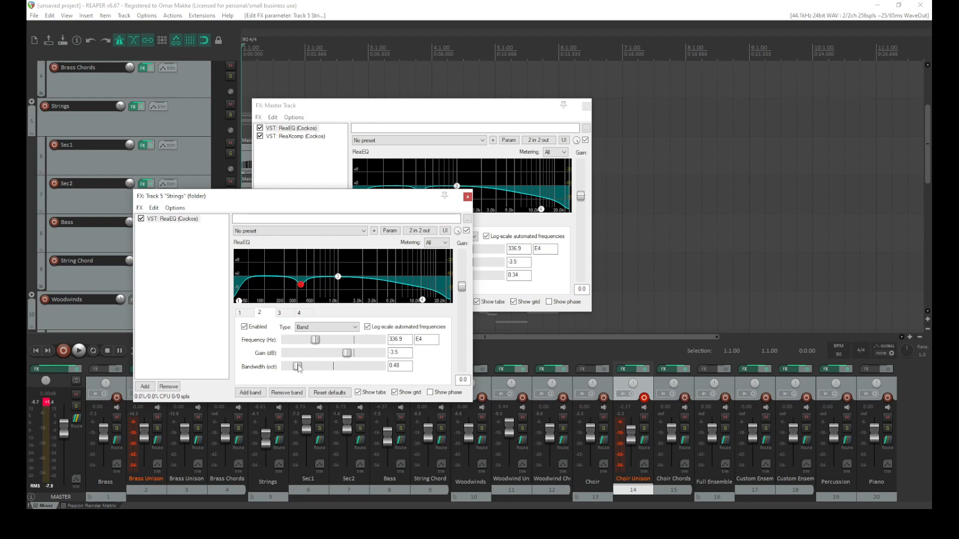
key("space")
mouse_move(301, 285)
left_mouse_down()
mouse_move(301, 294)
mouse_move(298, 274)
mouse_move(302, 286)
left_mouse_up()
left_click(141, 218)
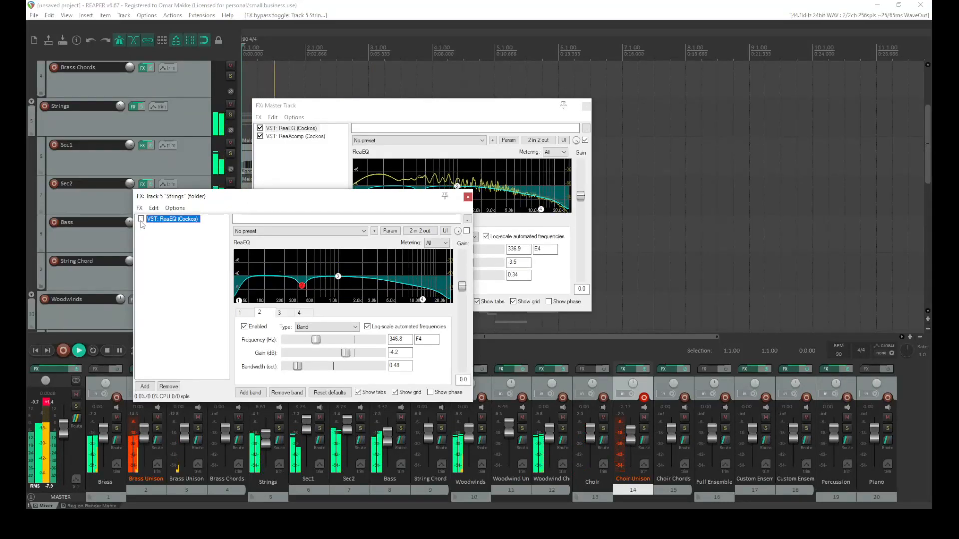
left_click(141, 219)
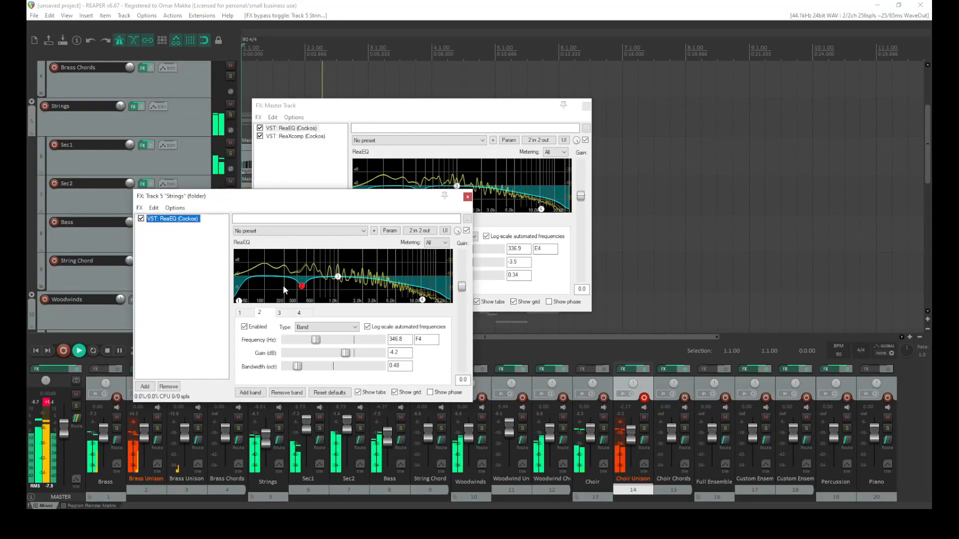
Sweep the Strings EQ band 2 during playback, settling near 444 Hz at -3.3 dB, and raise the master fader slightly
left_click_drag(297, 286, 307, 288)
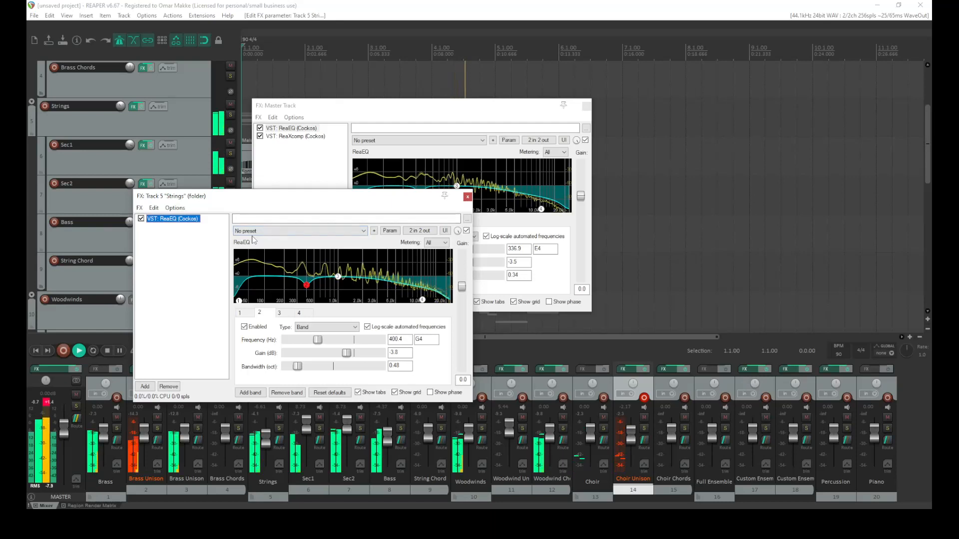
left_click_drag(306, 285, 277, 305)
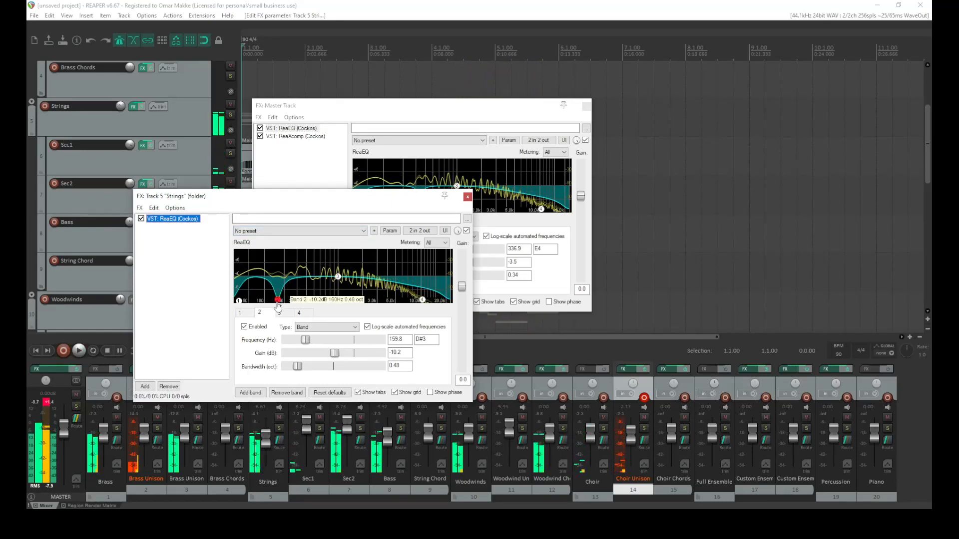
left_click_drag(64, 429, 64, 417)
key("space")
left_click_drag(277, 301, 309, 288)
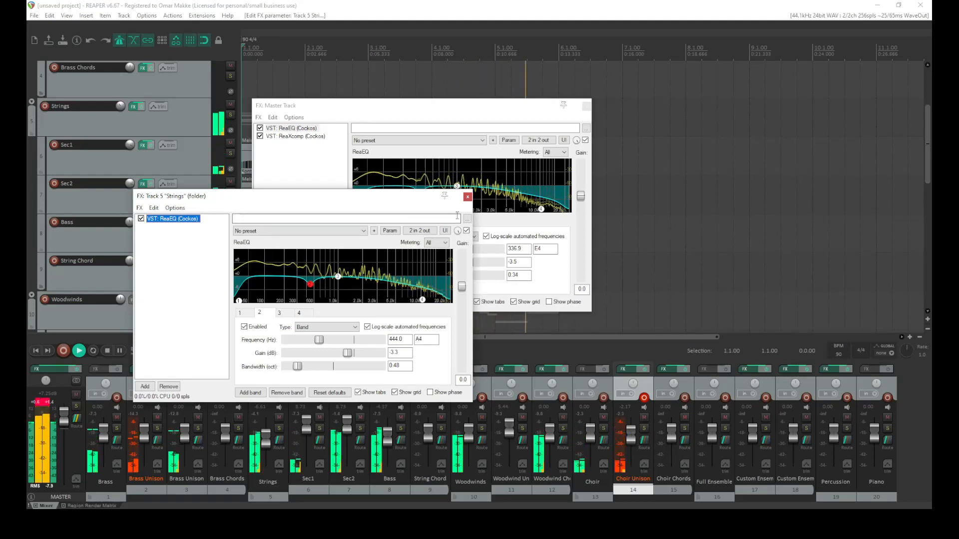
Close the Strings and master FX windows and stop playback
left_click(467, 197)
key("space")
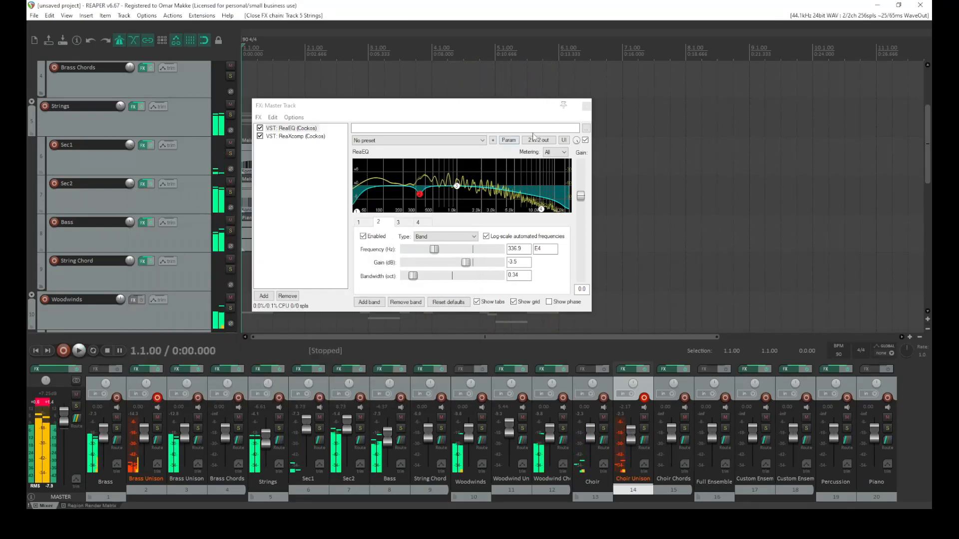
left_click(586, 106)
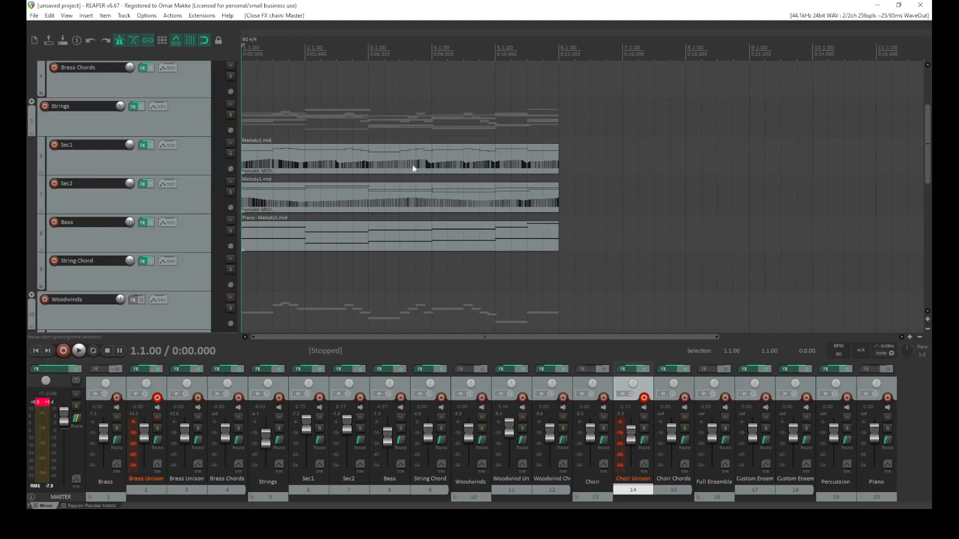
Open the Brass Unison MIDI item in the MIDI editor to inspect it, then close the editor
scroll(134, 171, "up", 3)
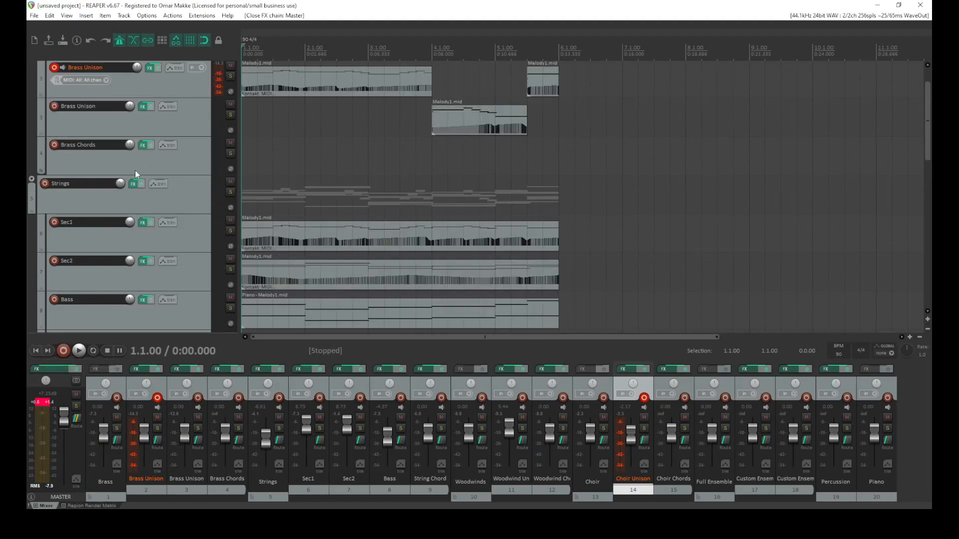
left_click(367, 112)
double_click(367, 112)
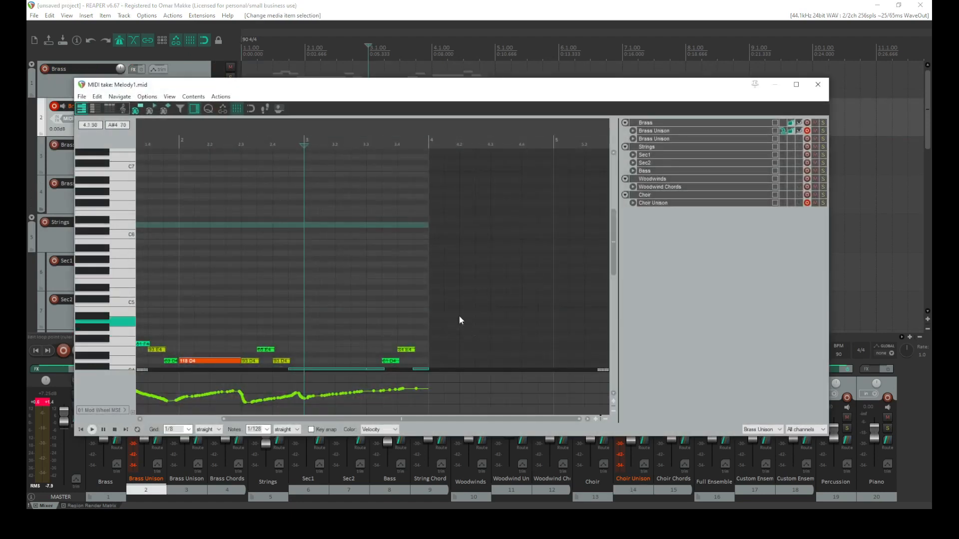
left_click(818, 84)
Toggle record arming on the Brass Unison track and play the project from the start
scroll(146, 184, "down", 1)
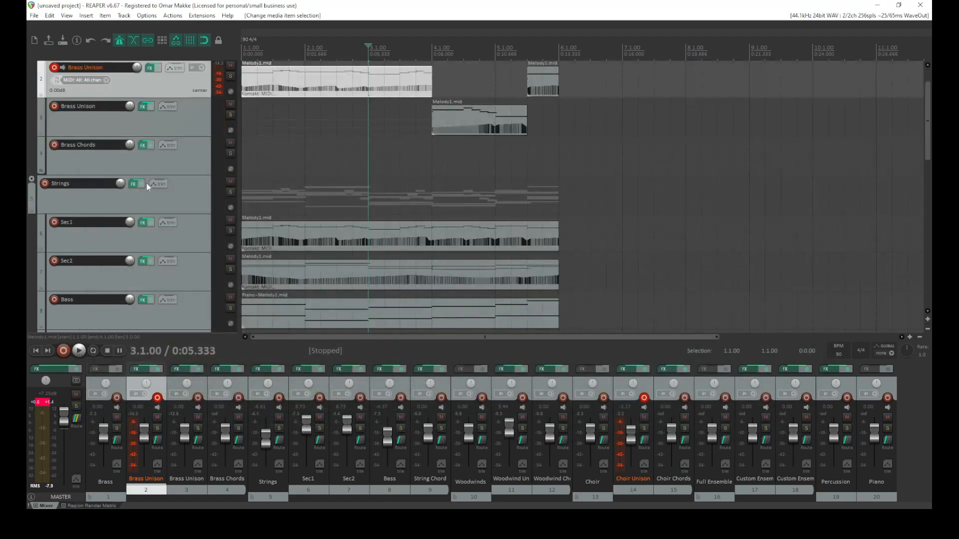
key("Home")
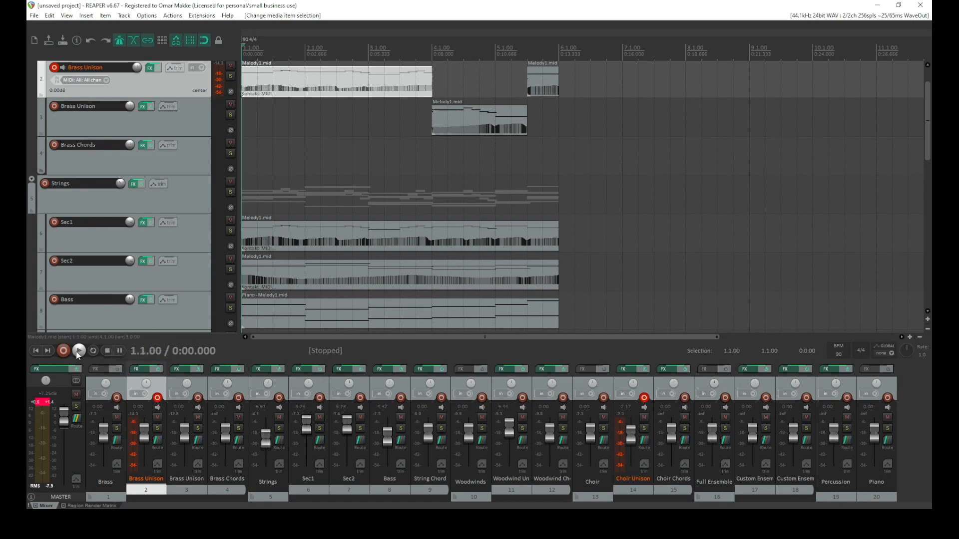
left_click(54, 69)
scroll(92, 188, "up", 1)
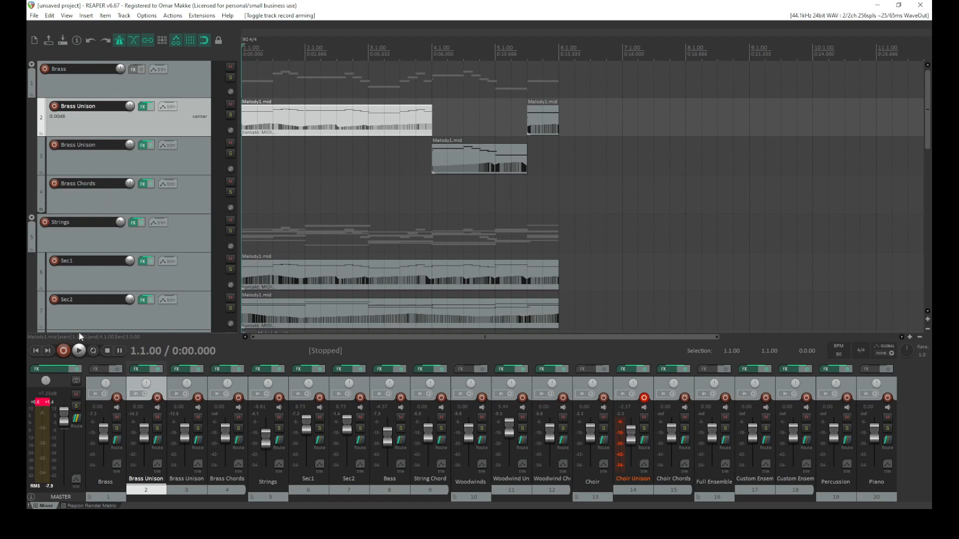
left_click(79, 351)
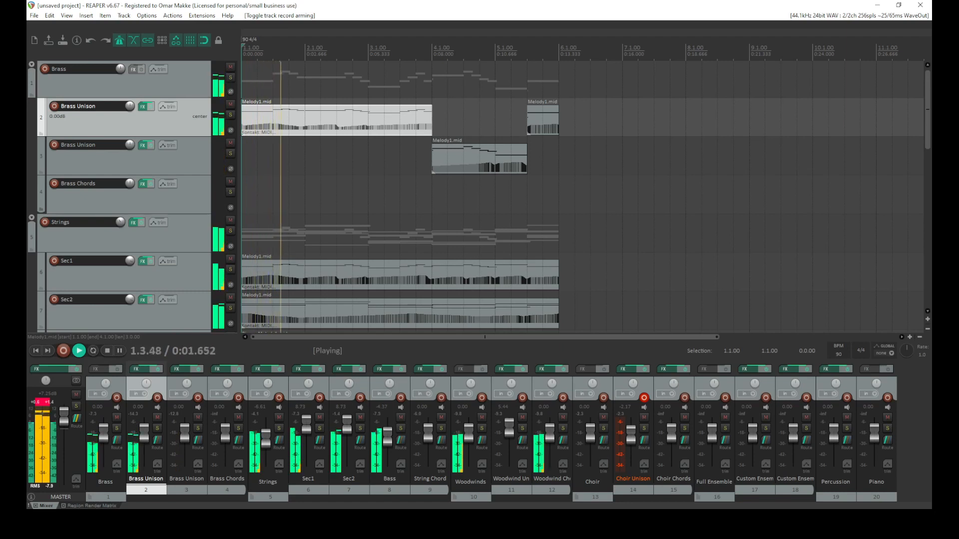